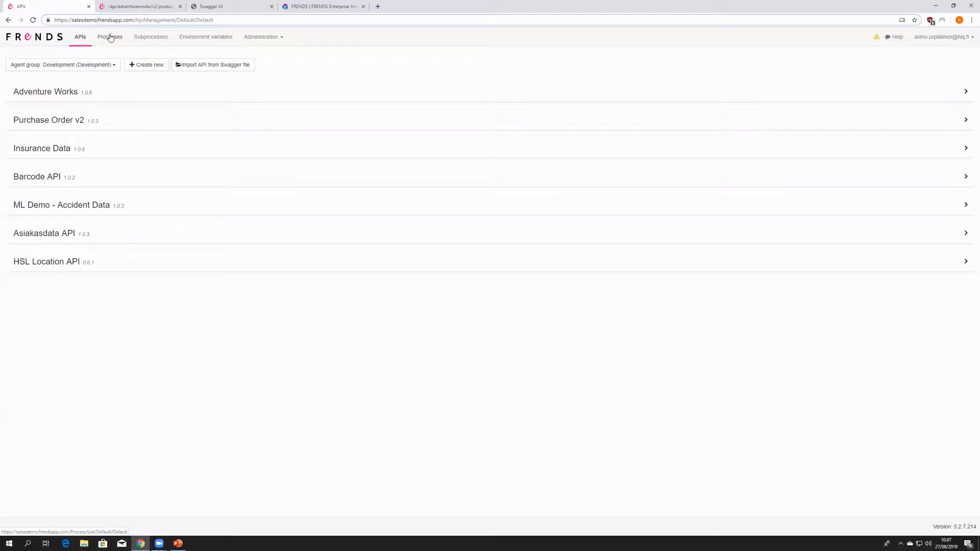
- Expand the Adventure Works, Purchase Order v2 and Insurance Data APIs to view their endpoints and access policies
{"action": "left_click", "coordinate": [77, 91]}
{"action": "left_click", "coordinate": [109, 239]}
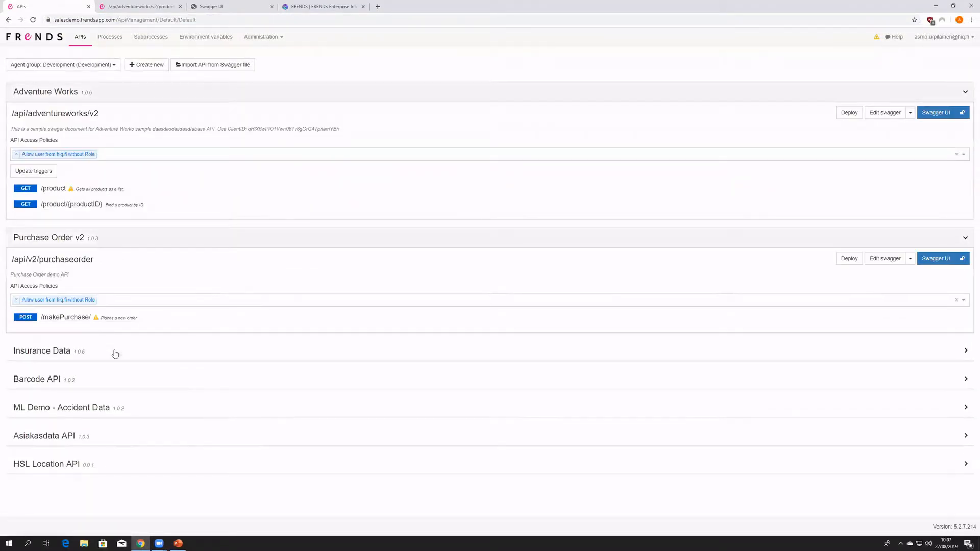
{"action": "left_click", "coordinate": [115, 351]}
- Look over the Development agent group's process list and return to the API list
{"action": "left_click", "coordinate": [109, 36]}
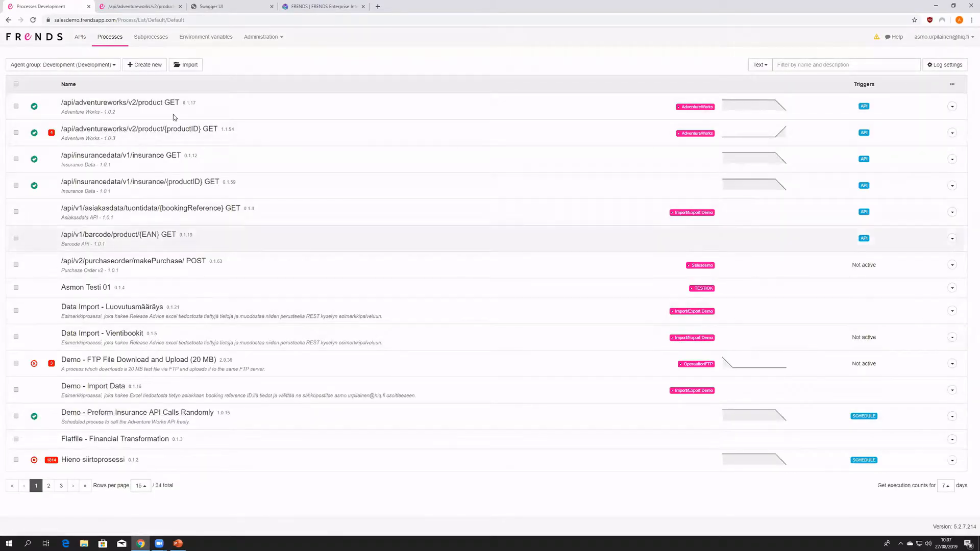
{"action": "left_click", "coordinate": [80, 39]}
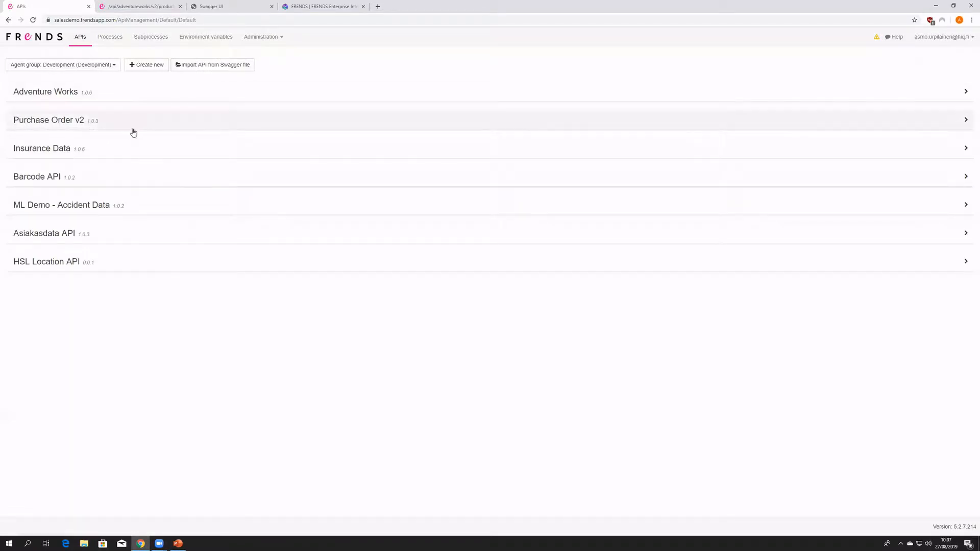
{"action": "left_click", "coordinate": [81, 38]}
- Expand the Adventure Works API and view the access policies available for it
{"action": "left_click", "coordinate": [121, 94]}
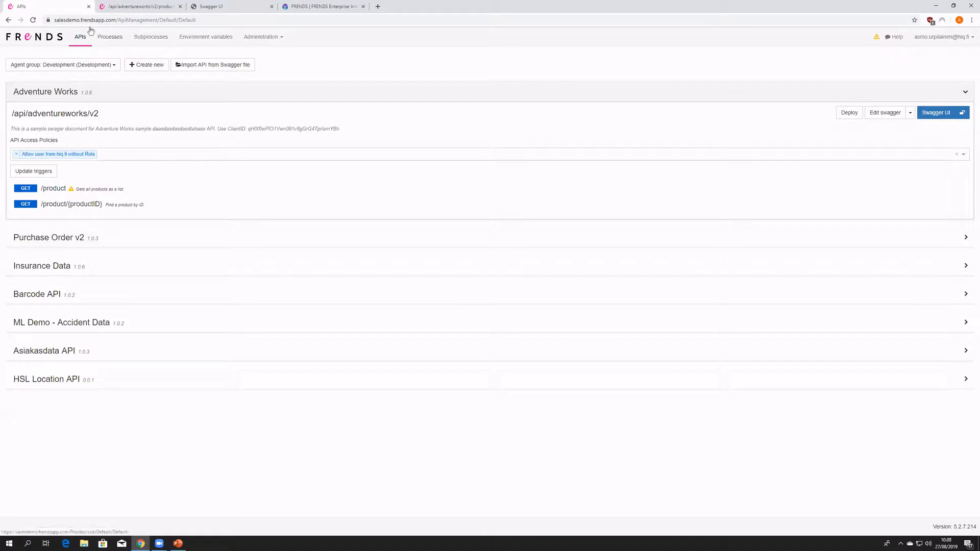
{"action": "left_click", "coordinate": [112, 148]}
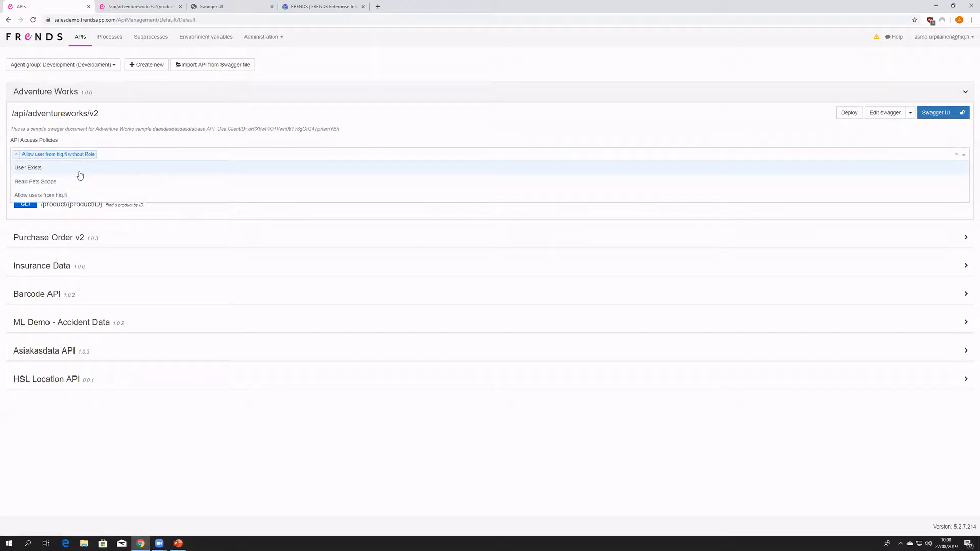
{"action": "left_click", "coordinate": [116, 139]}
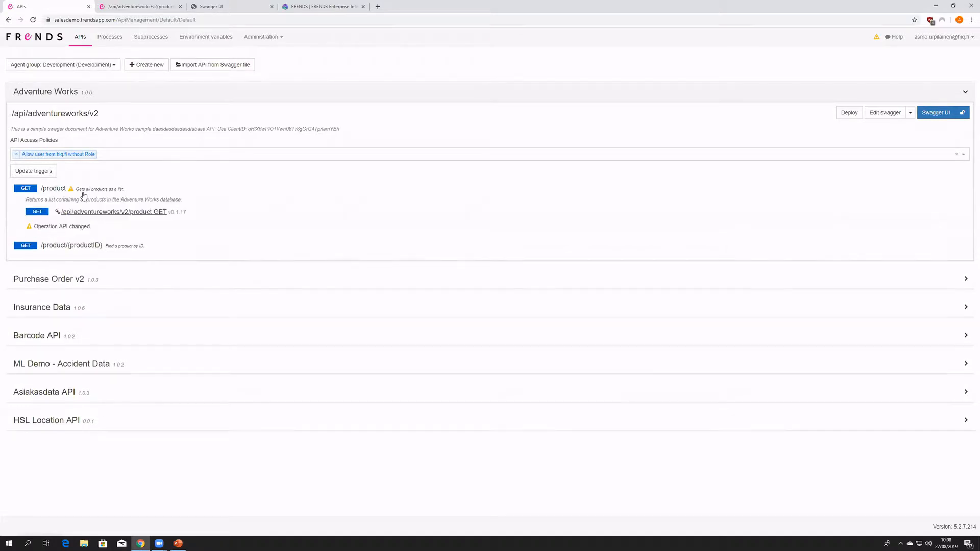
- Examine the adventure_auth and api_key security definitions in the Adventure Works swagger document, and leave the editor without saving
{"action": "left_click", "coordinate": [887, 113]}
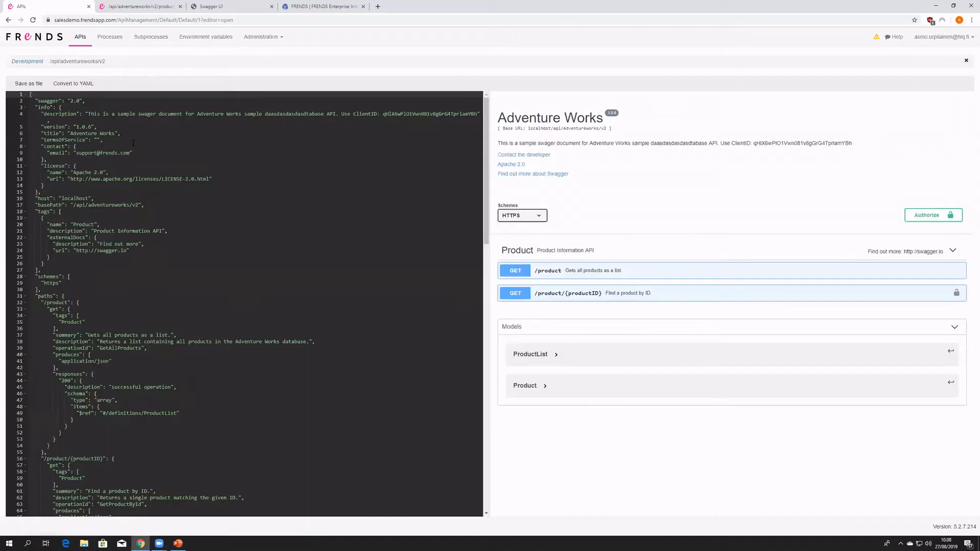
{"action": "left_click", "coordinate": [254, 416]}
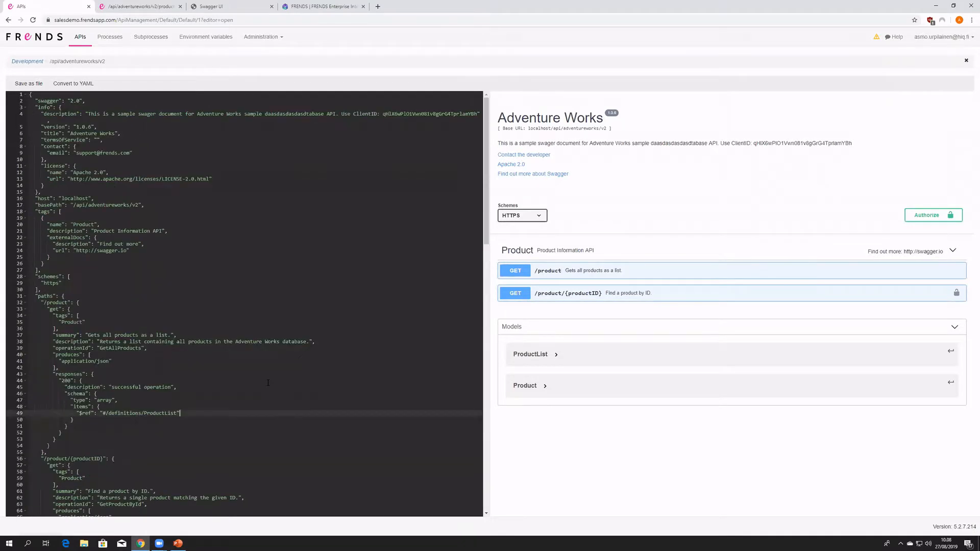
{"action": "scroll", "coordinate": [202, 352], "scroll_direction": "down", "scroll_amount": 15}
{"action": "left_click", "coordinate": [81, 465]}
{"action": "left_click_drag", "start_coordinate": [81, 465], "coordinate": [32, 380]}
{"action": "left_click_drag", "start_coordinate": [89, 459], "coordinate": [28, 382]}
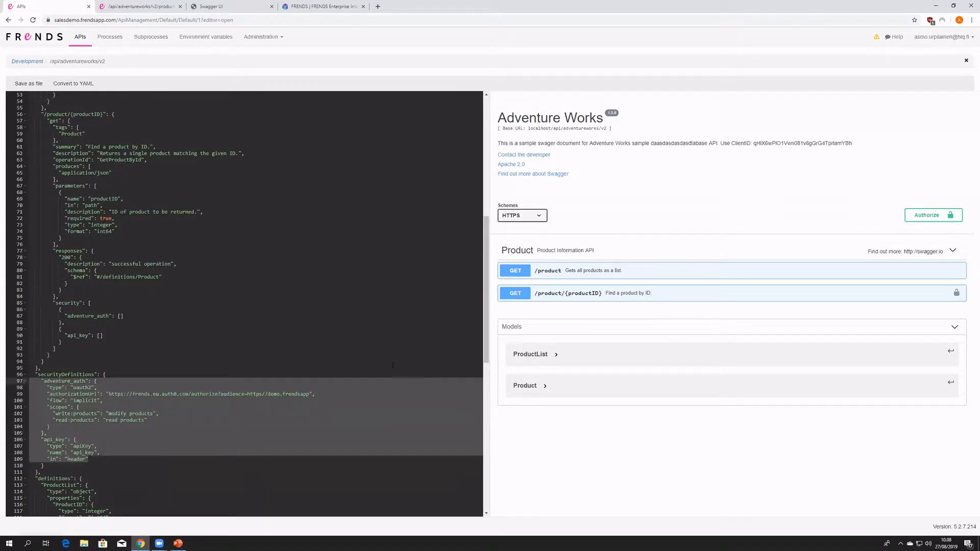
{"action": "left_click", "coordinate": [79, 38]}
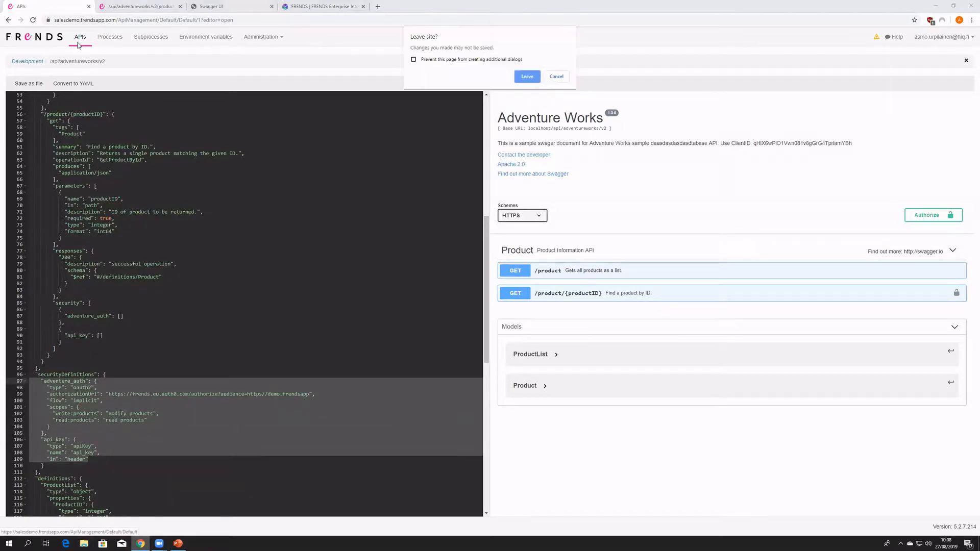
{"action": "left_click", "coordinate": [527, 76]}
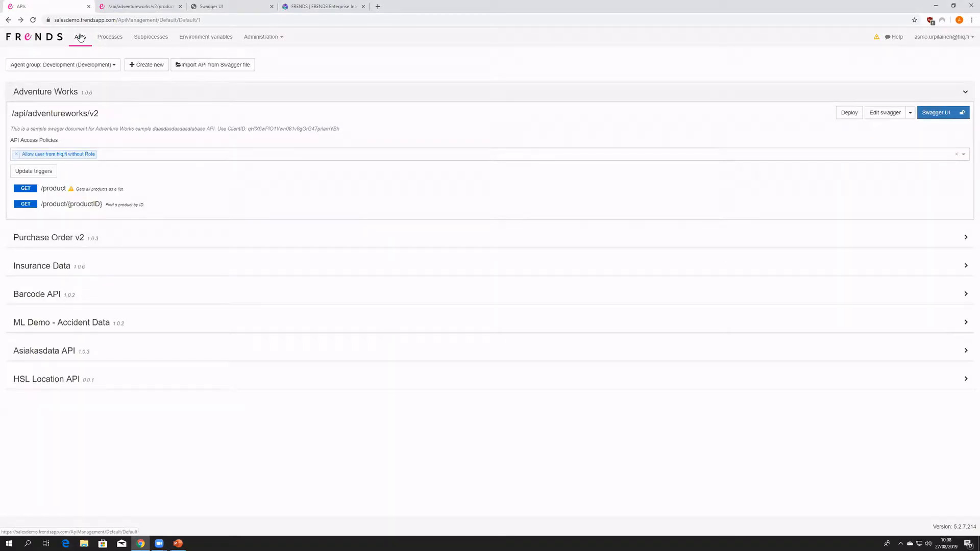
- Filter the processes by the AdventureWorks tag and open the /api/adventureworks/v2/product/{productID} GET process
{"action": "left_click", "coordinate": [110, 38]}
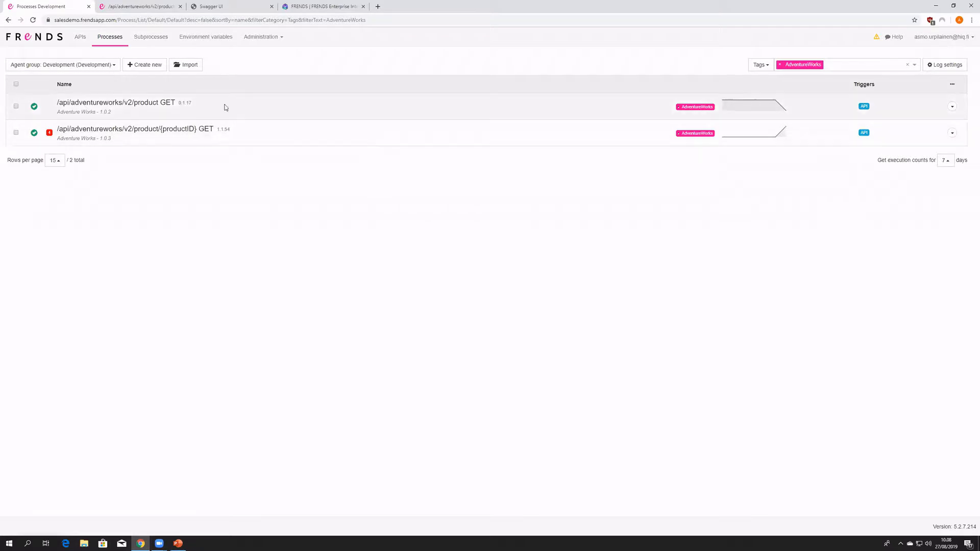
{"action": "left_click", "coordinate": [161, 129]}
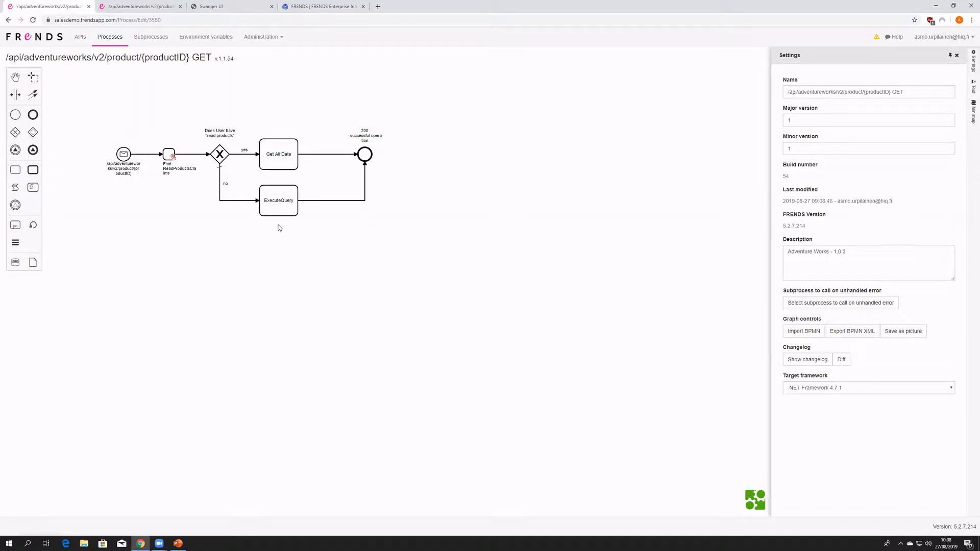
- Compare the SQL queries of the Get All Data and ExecuteQuery tasks in the process
{"action": "left_click", "coordinate": [273, 151]}
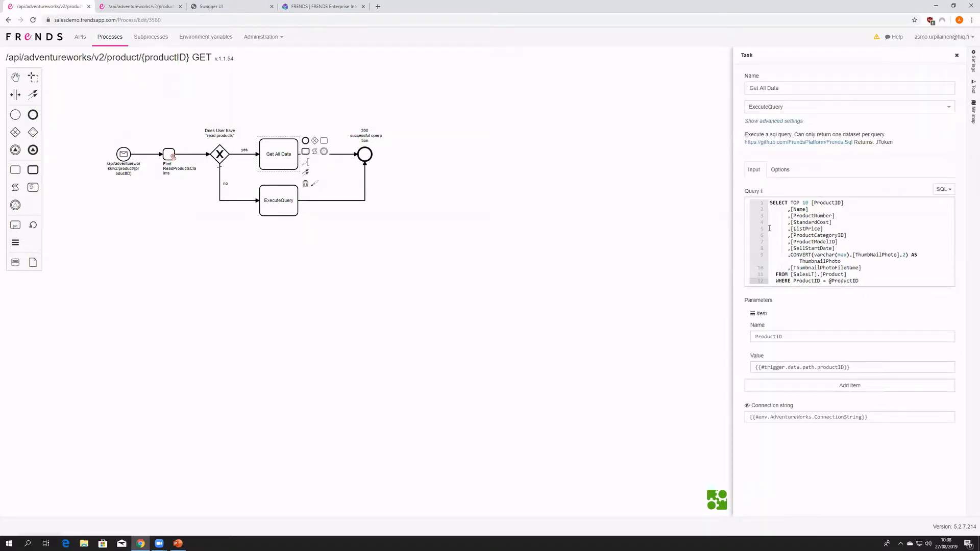
{"action": "left_click", "coordinate": [375, 261]}
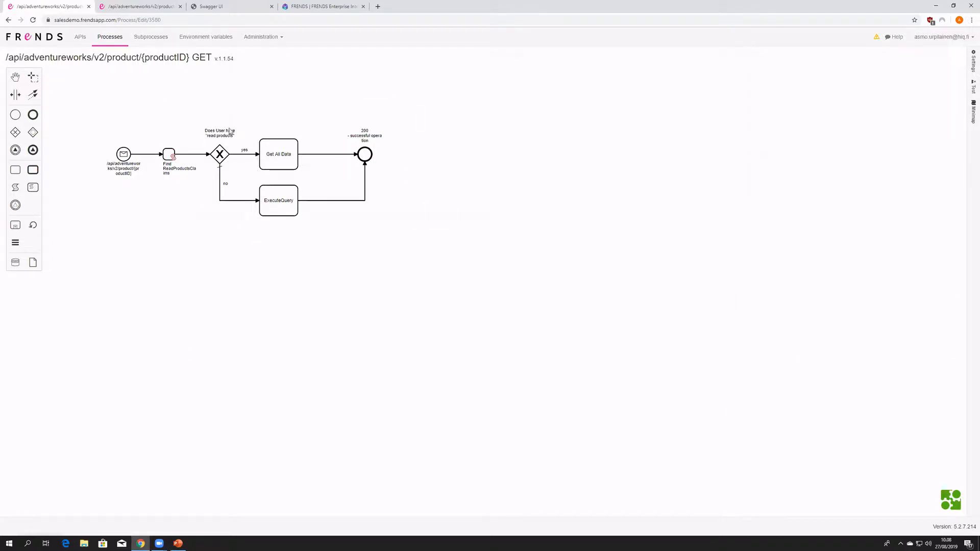
{"action": "left_click", "coordinate": [294, 207]}
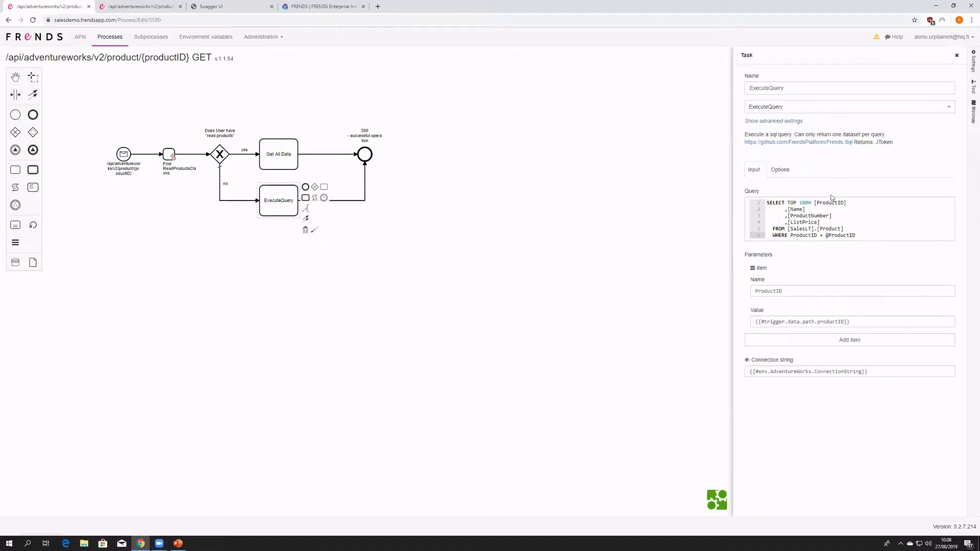
{"action": "left_click", "coordinate": [287, 152]}
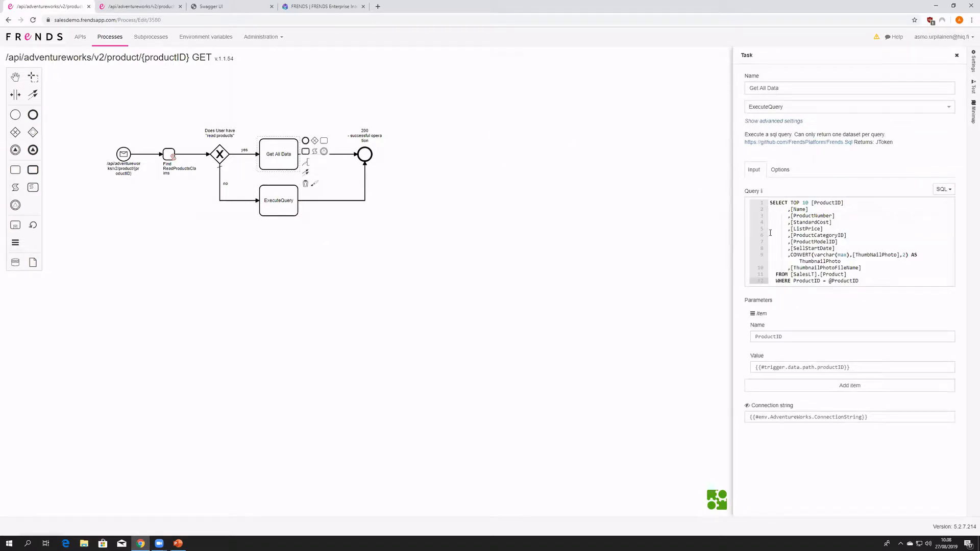
{"action": "left_click", "coordinate": [277, 107]}
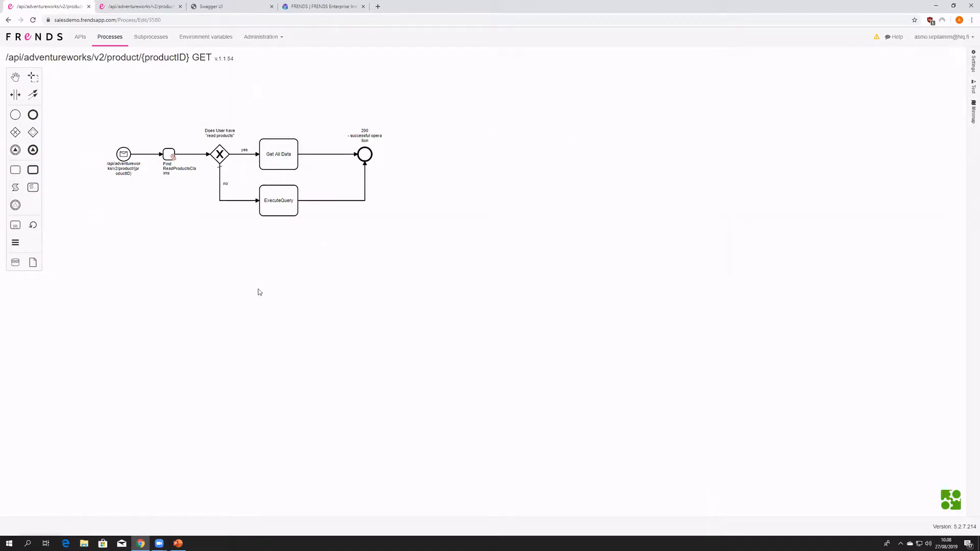
- Examine the Get All Data task's full SQL query, ProductID parameter value and connection string
{"action": "left_click", "coordinate": [275, 149]}
{"action": "left_click_drag", "start_coordinate": [864, 280], "coordinate": [769, 202]}
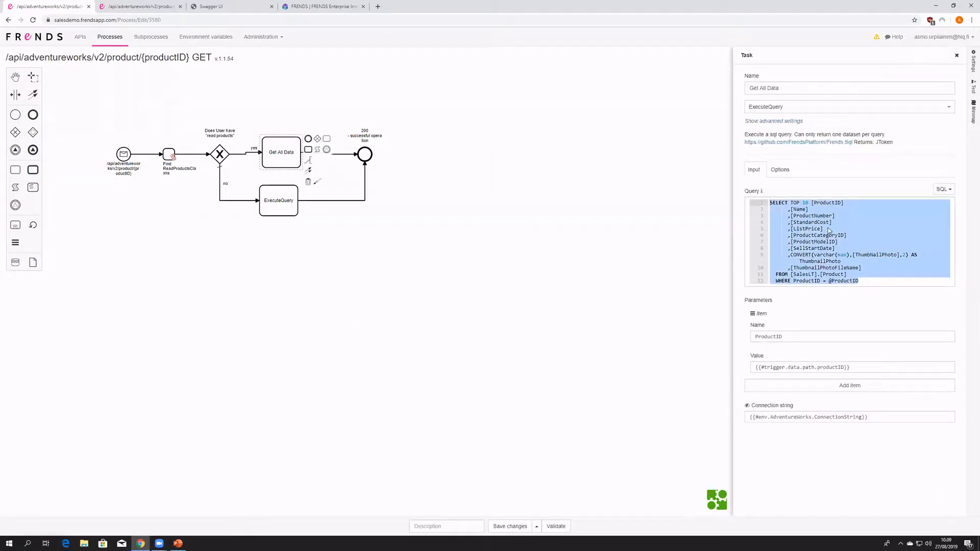
{"action": "left_click", "coordinate": [374, 100]}
{"action": "left_click_drag", "start_coordinate": [291, 150], "coordinate": [295, 151]}
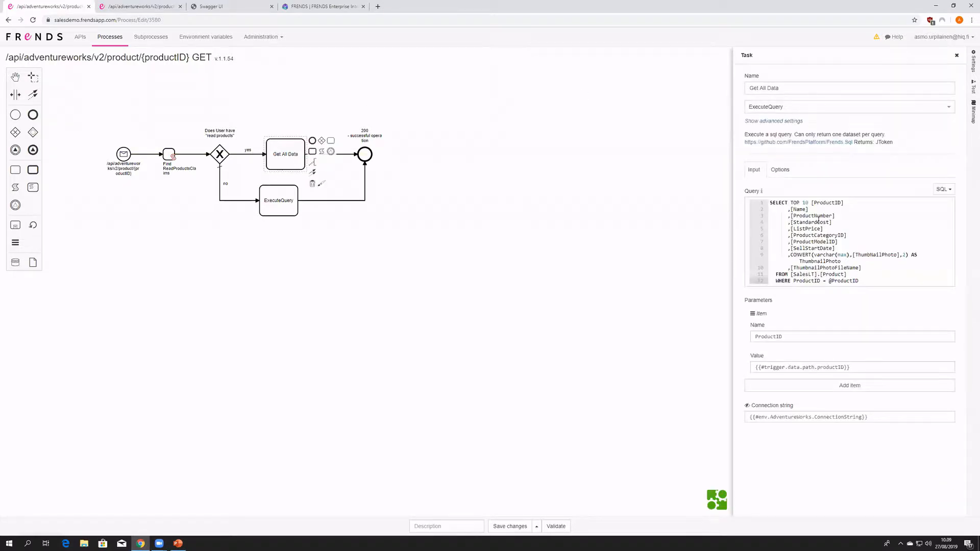
{"action": "left_click_drag", "start_coordinate": [867, 278], "coordinate": [740, 201]}
{"action": "left_click", "coordinate": [858, 240]}
{"action": "left_click", "coordinate": [865, 368]}
{"action": "left_click", "coordinate": [871, 417]}
{"action": "left_click_drag", "start_coordinate": [873, 279], "coordinate": [753, 207]}
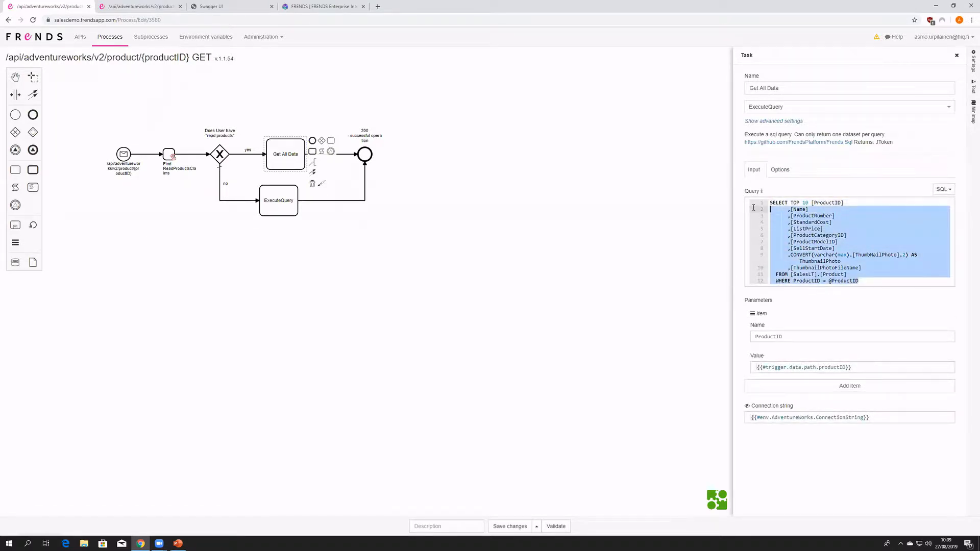
{"action": "left_click", "coordinate": [505, 212]}
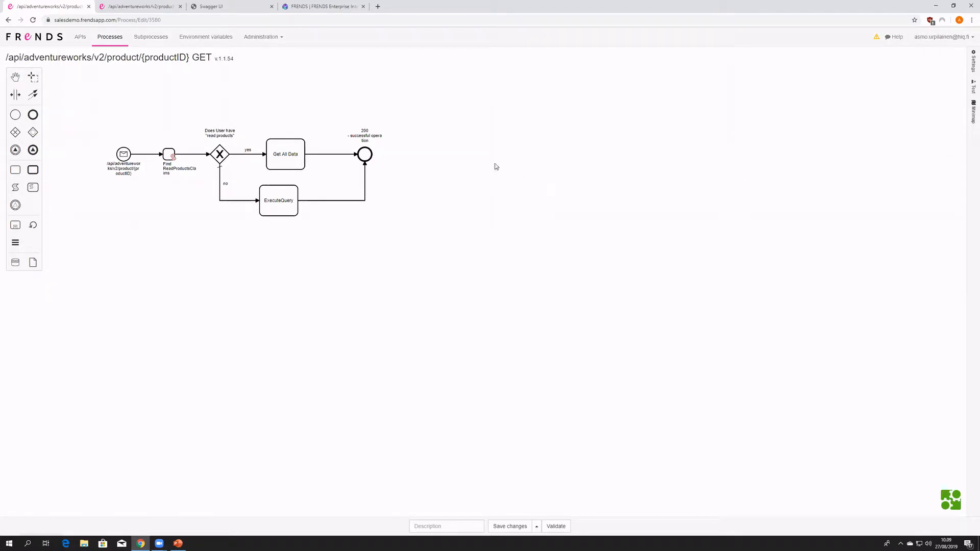
- Shift the Get All Data task and the 200 end event slightly left, and leave for the API list without saving
{"action": "left_click_drag", "start_coordinate": [287, 156], "coordinate": [281, 156]}
{"action": "left_click", "coordinate": [388, 262]}
{"action": "left_click_drag", "start_coordinate": [364, 155], "coordinate": [355, 153]}
{"action": "left_click", "coordinate": [426, 202]}
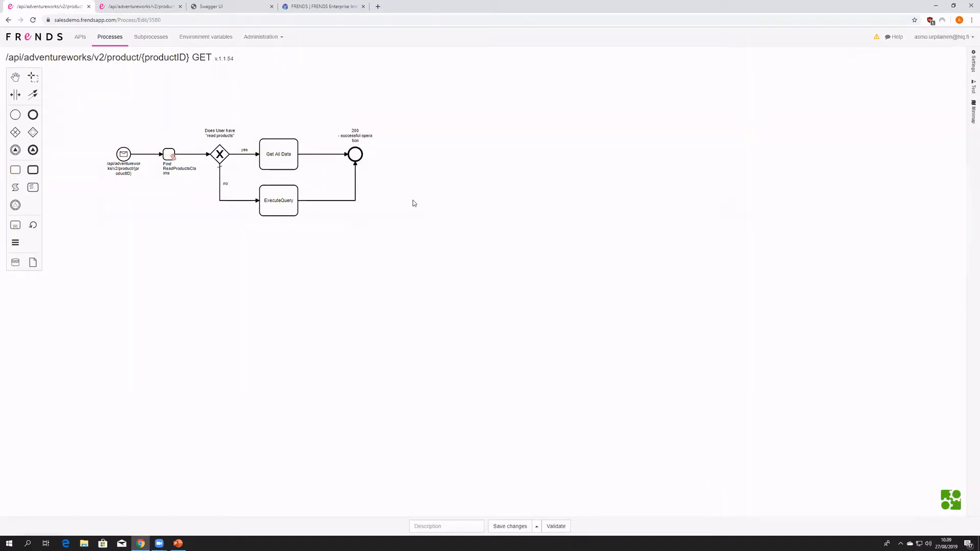
{"action": "left_click", "coordinate": [85, 38]}
{"action": "left_click", "coordinate": [526, 77]}
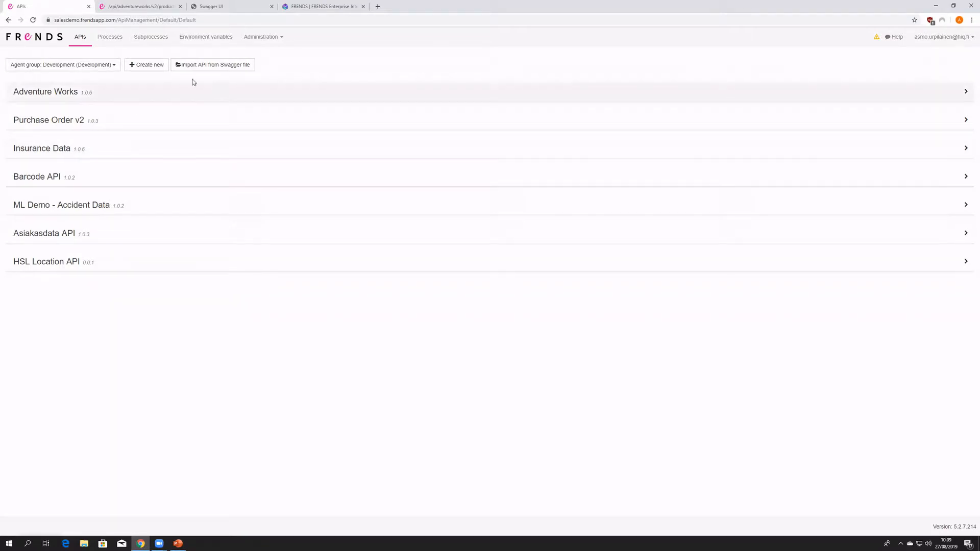
- Start a new API, review its default swagger template, and go back to the API list without saving
{"action": "left_click", "coordinate": [148, 68]}
{"action": "left_click_drag", "start_coordinate": [28, 230], "coordinate": [26, 93]}
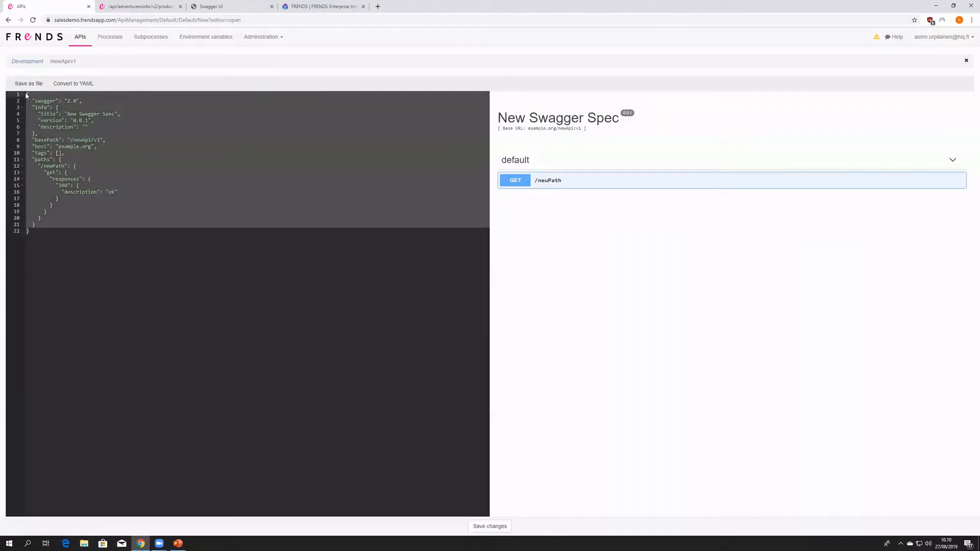
{"action": "left_click", "coordinate": [113, 158]}
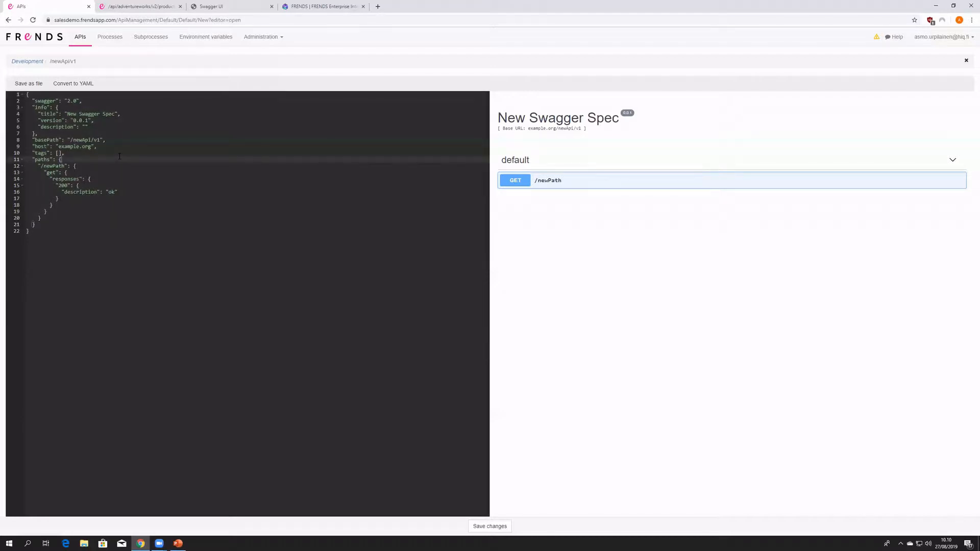
{"action": "key", "text": "alt+Left"}
{"action": "left_click", "coordinate": [527, 71]}
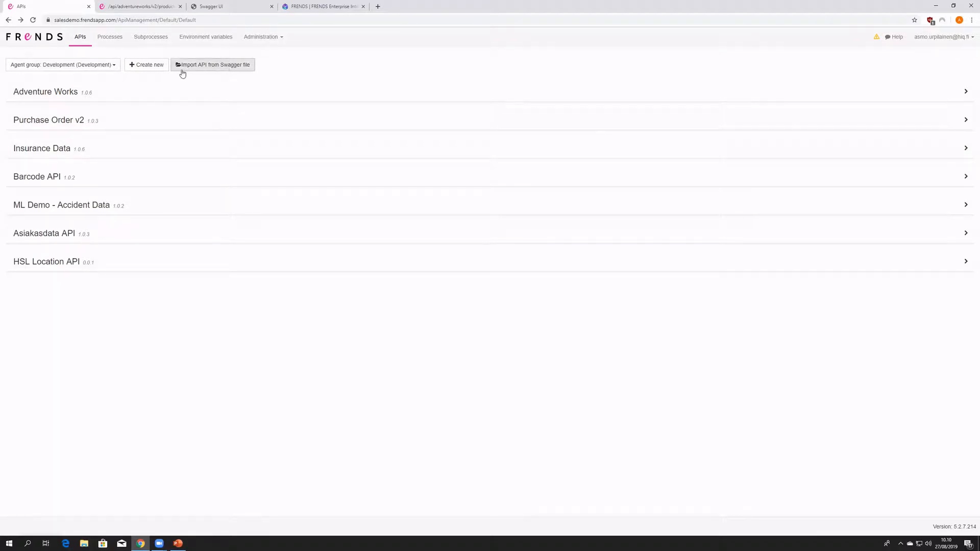
- Start a new API specification and search the web for "open api specification" in a separate browser tab
{"action": "left_click", "coordinate": [156, 68]}
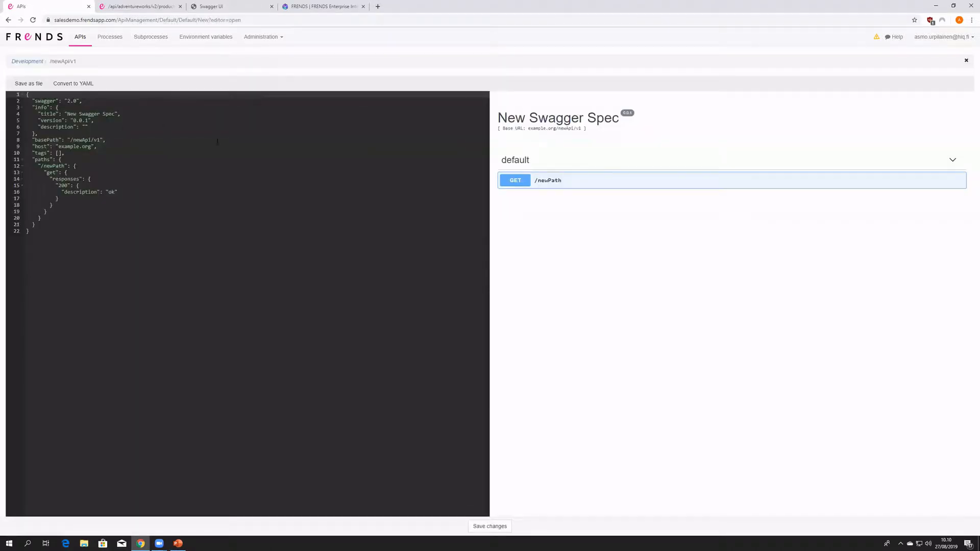
{"action": "left_click", "coordinate": [379, 14]}
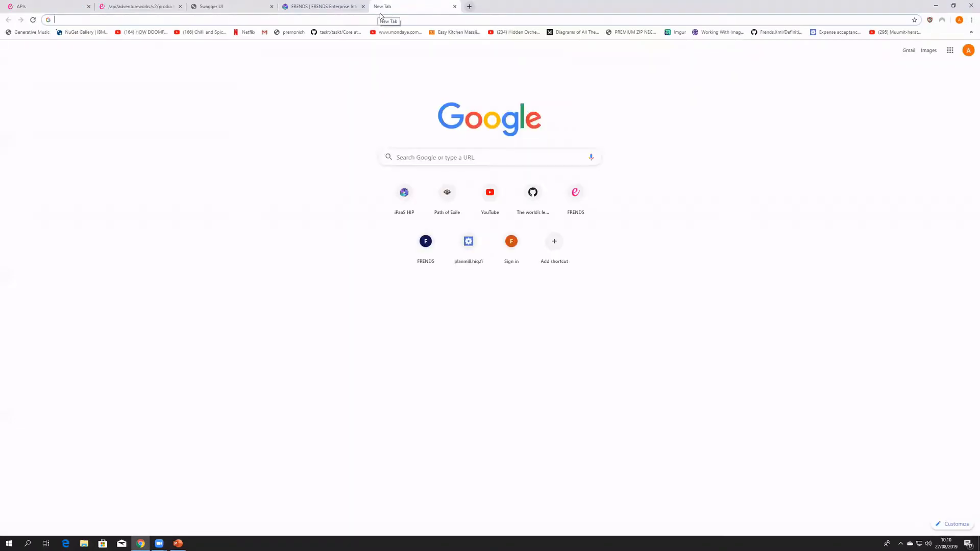
{"action": "type", "text": "open"}
{"action": "key", "text": "Down"}
{"action": "key", "text": "Return"}
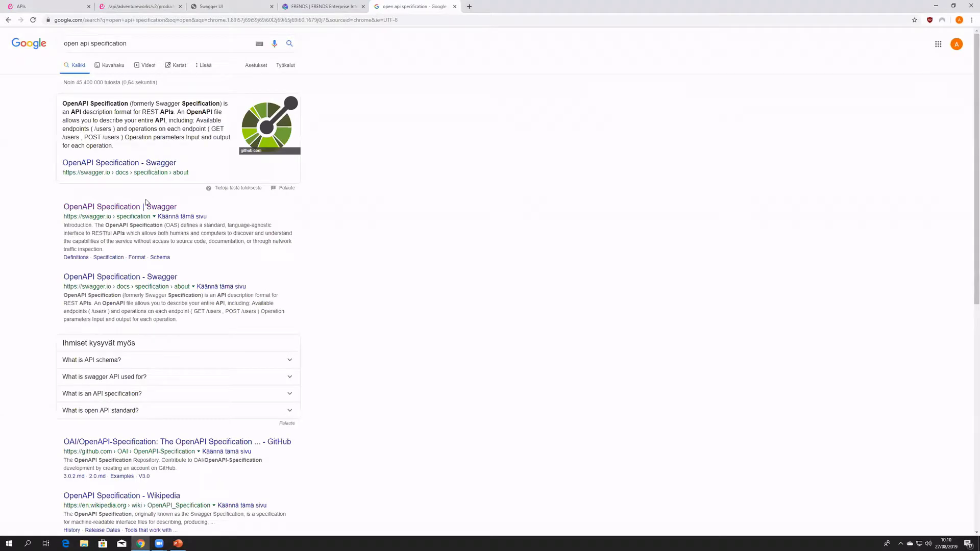
- Open the OpenAPI Initiative website from the search results and go to its specification repository on GitHub
{"action": "scroll", "coordinate": [158, 300], "scroll_direction": "down", "scroll_amount": 1}
{"action": "scroll", "coordinate": [164, 451], "scroll_direction": "down", "scroll_amount": 2}
{"action": "left_click", "coordinate": [127, 435]}
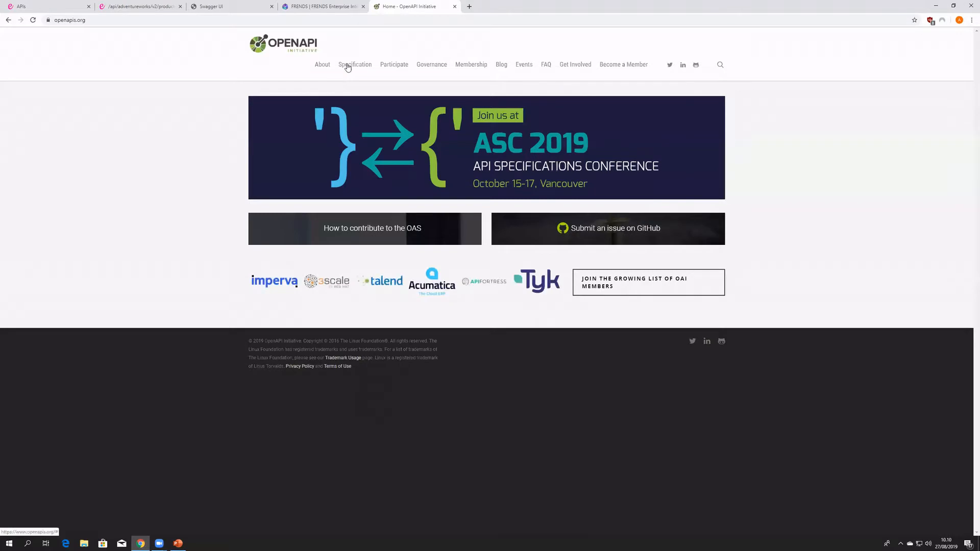
{"action": "mouse_move", "coordinate": [356, 65]}
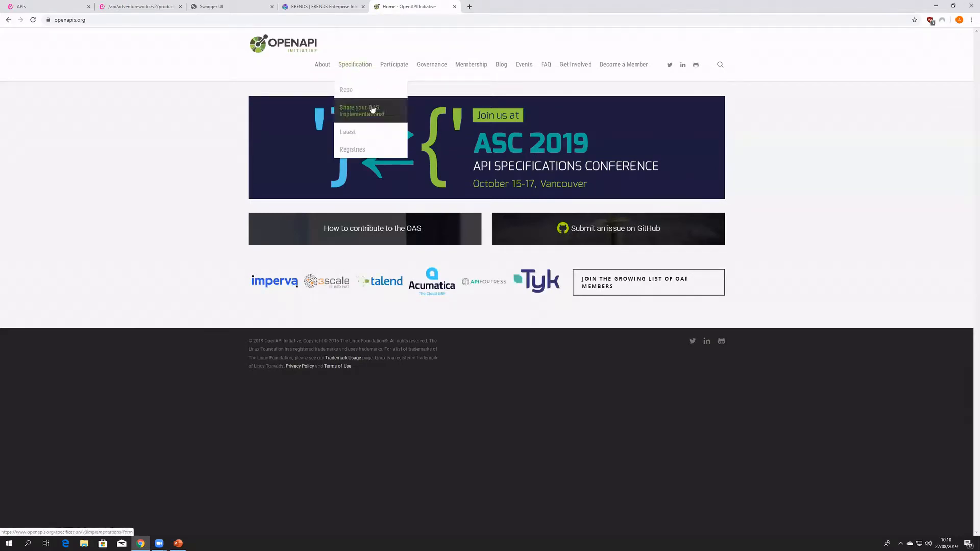
{"action": "left_click", "coordinate": [372, 89]}
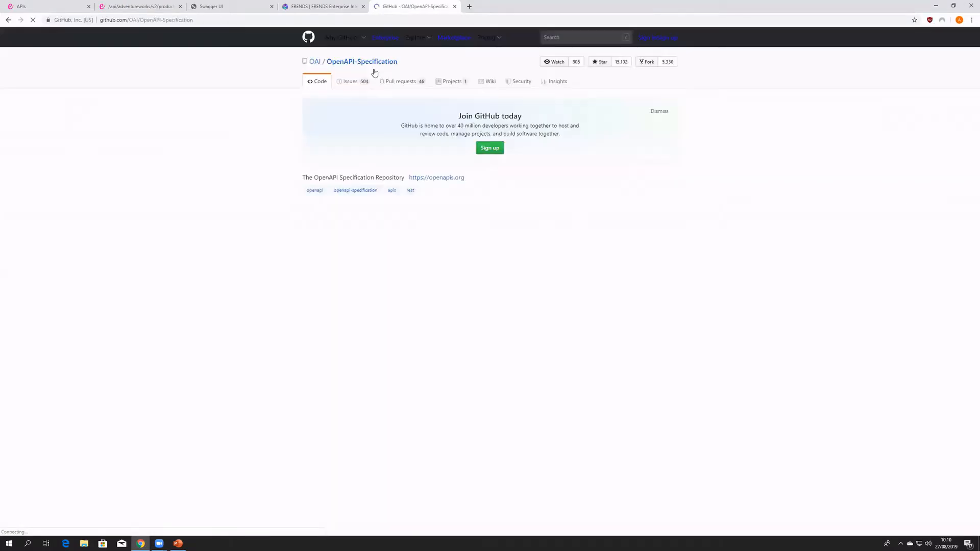
- Read the OpenAPI Specification repository's README, including its section on current and previous versions
{"action": "scroll", "coordinate": [343, 263], "scroll_direction": "down", "scroll_amount": 3}
{"action": "scroll", "coordinate": [444, 319], "scroll_direction": "down", "scroll_amount": 4}
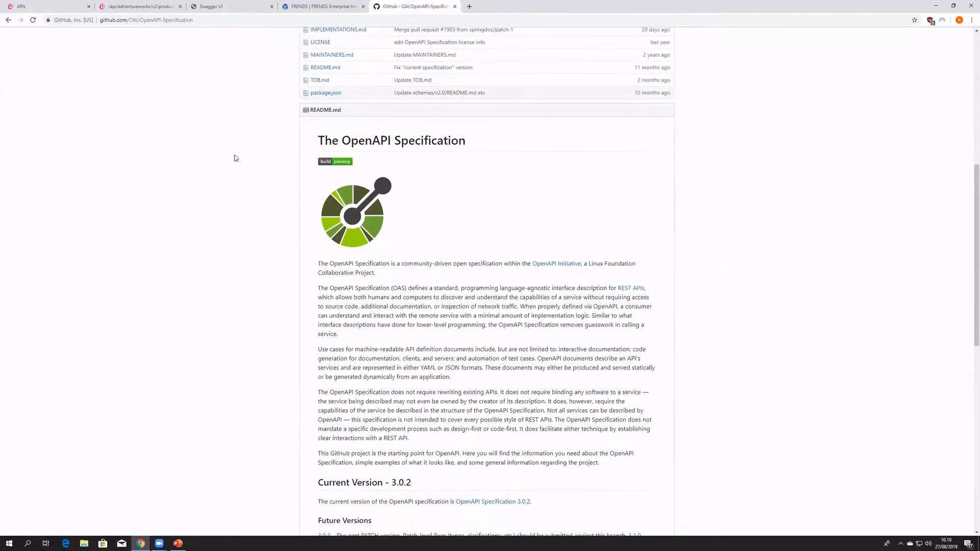
{"action": "scroll", "coordinate": [236, 68], "scroll_direction": "down", "scroll_amount": 2}
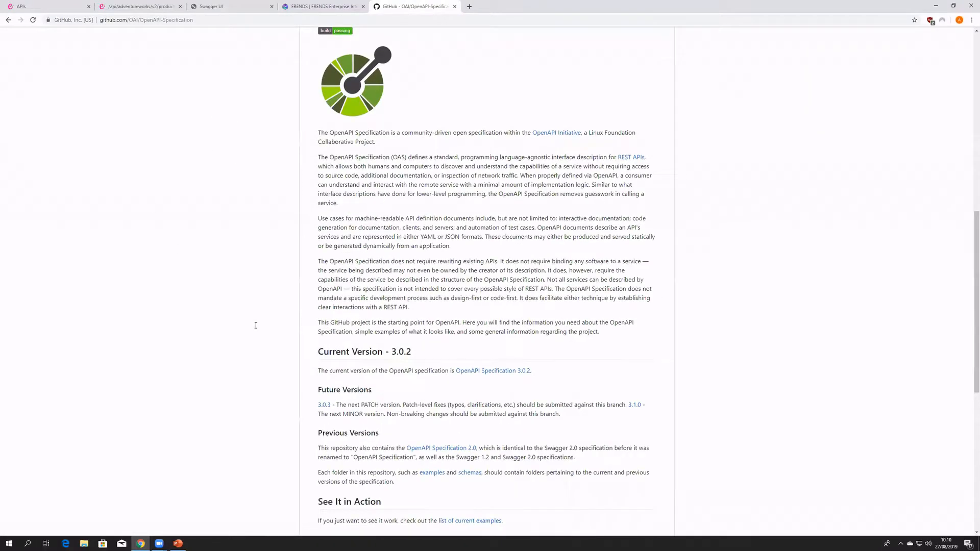
- Review the Adventure Works API's title and description details and its Product model in the Swagger UI documentation
{"action": "scroll", "coordinate": [255, 315], "scroll_direction": "down", "scroll_amount": 2}
{"action": "key", "text": "ctrl+shift+Tab"}
{"action": "key", "text": "ctrl+shift+Tab"}
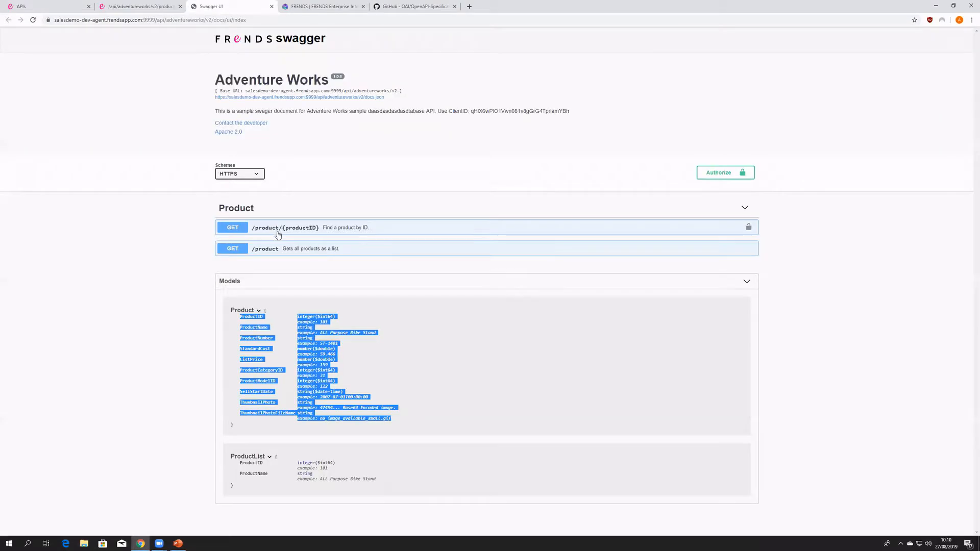
{"action": "left_click_drag", "start_coordinate": [334, 128], "coordinate": [185, 82]}
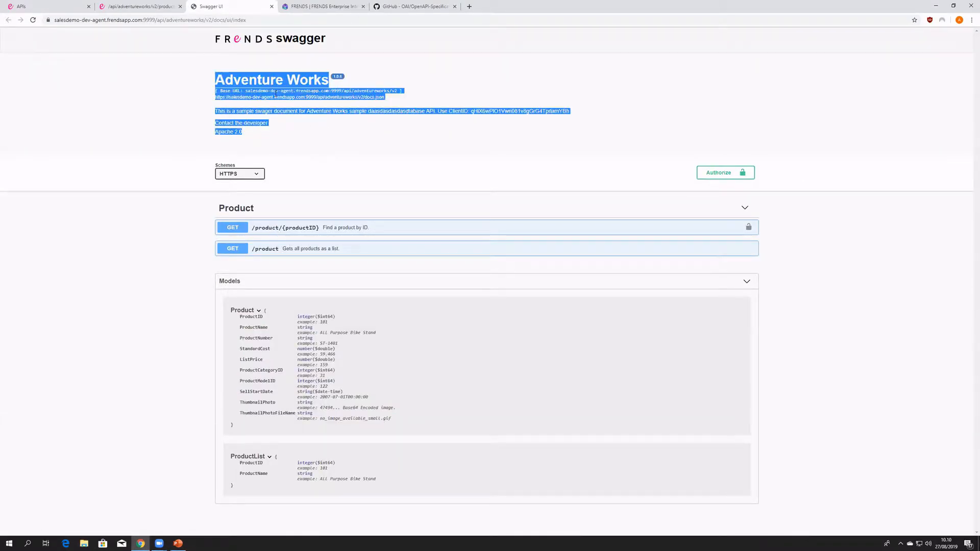
{"action": "left_click", "coordinate": [375, 144]}
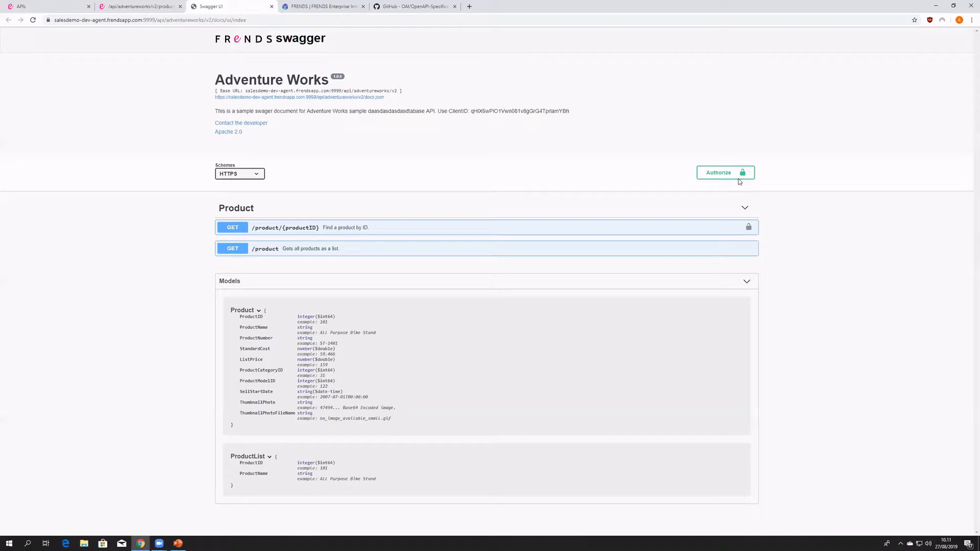
{"action": "left_click_drag", "start_coordinate": [405, 425], "coordinate": [232, 311]}
{"action": "left_click", "coordinate": [403, 416]}
{"action": "left_click_drag", "start_coordinate": [396, 416], "coordinate": [231, 311]}
{"action": "left_click", "coordinate": [351, 363]}
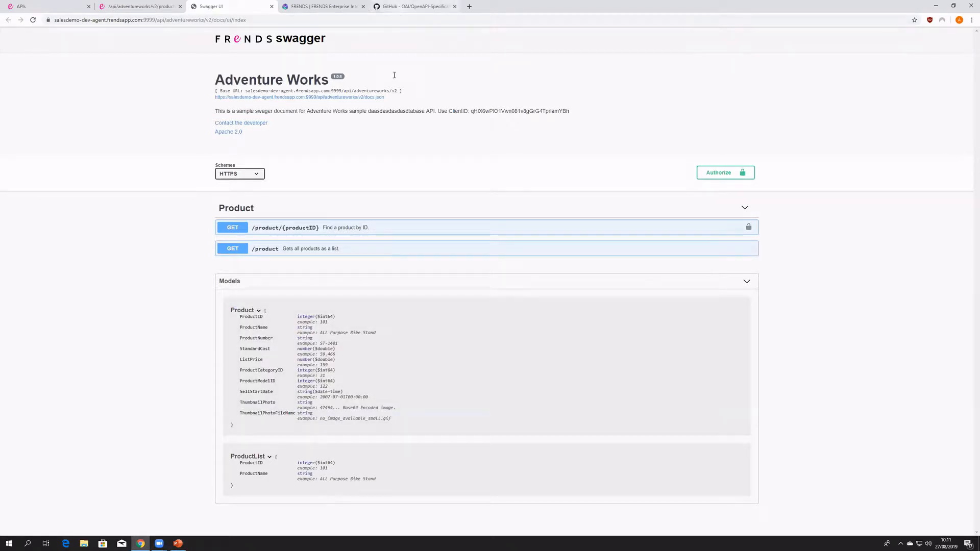
- Examine the current version, previous versions and participation sections of the OpenAPI Specification README on GitHub
{"action": "left_click", "coordinate": [403, 7]}
{"action": "scroll", "coordinate": [395, 326], "scroll_direction": "up", "scroll_amount": 2}
{"action": "scroll", "coordinate": [416, 254], "scroll_direction": "up", "scroll_amount": 3}
{"action": "scroll", "coordinate": [415, 317], "scroll_direction": "down", "scroll_amount": 3}
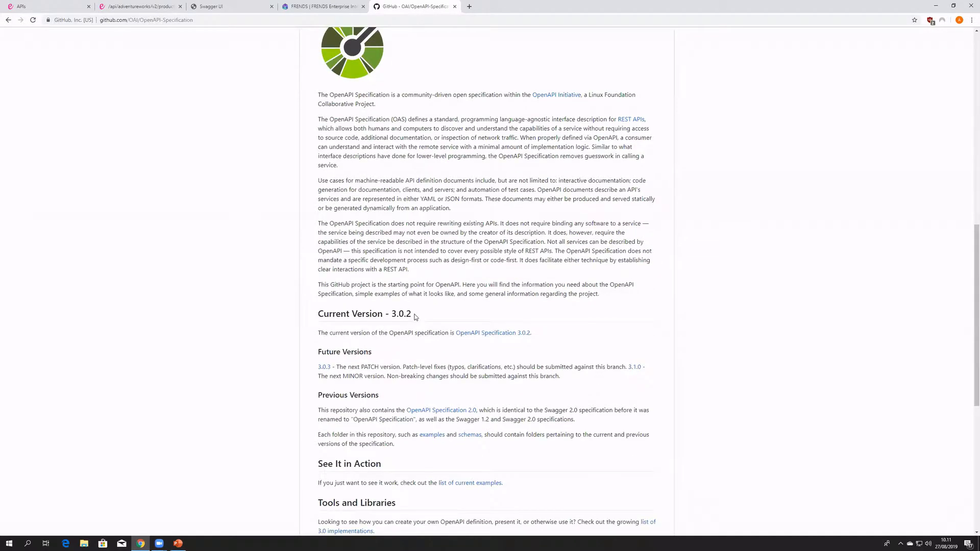
{"action": "left_click_drag", "start_coordinate": [413, 316], "coordinate": [403, 318]}
{"action": "left_click", "coordinate": [418, 335]}
{"action": "scroll", "coordinate": [414, 340], "scroll_direction": "down", "scroll_amount": 1}
{"action": "scroll", "coordinate": [416, 339], "scroll_direction": "down", "scroll_amount": 6}
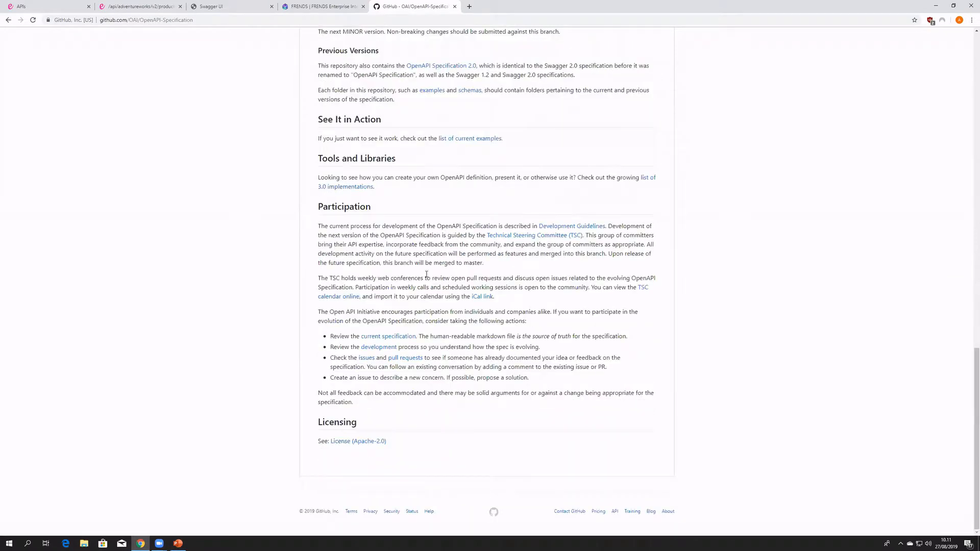
{"action": "scroll", "coordinate": [424, 277], "scroll_direction": "up", "scroll_amount": 4}
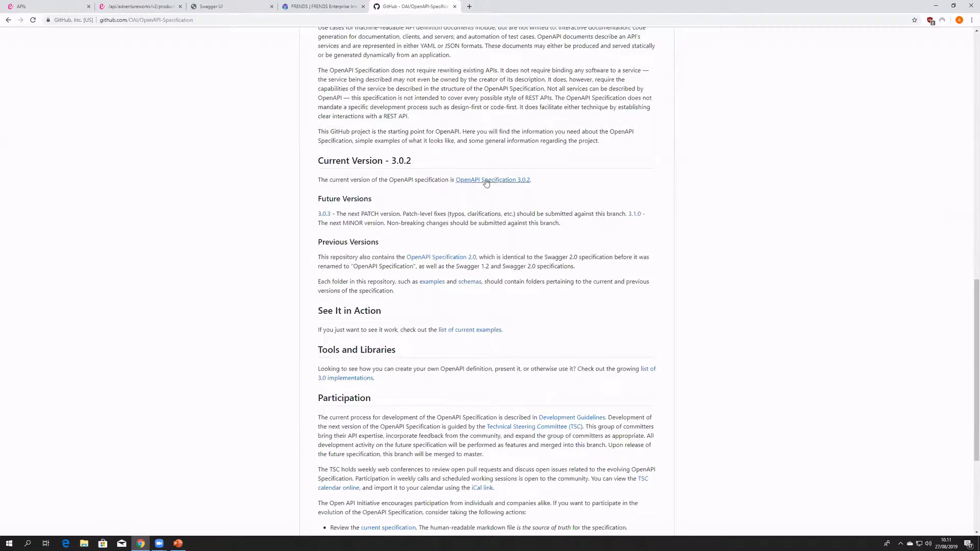
- Open the OpenAPI Specification 3.0.2 document and read through its definitions, data types and schema object tables
{"action": "left_click", "coordinate": [478, 181]}
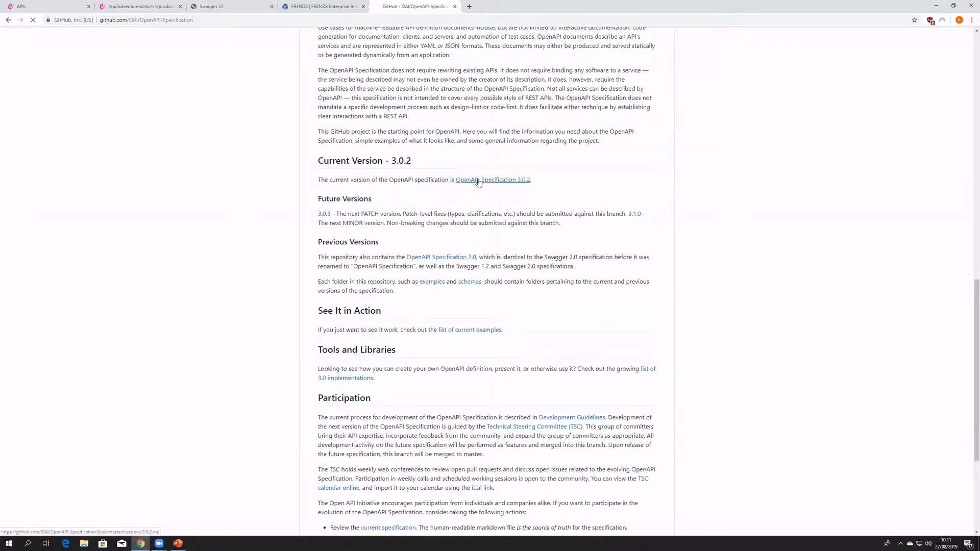
{"action": "scroll", "coordinate": [380, 314], "scroll_direction": "down", "scroll_amount": 14}
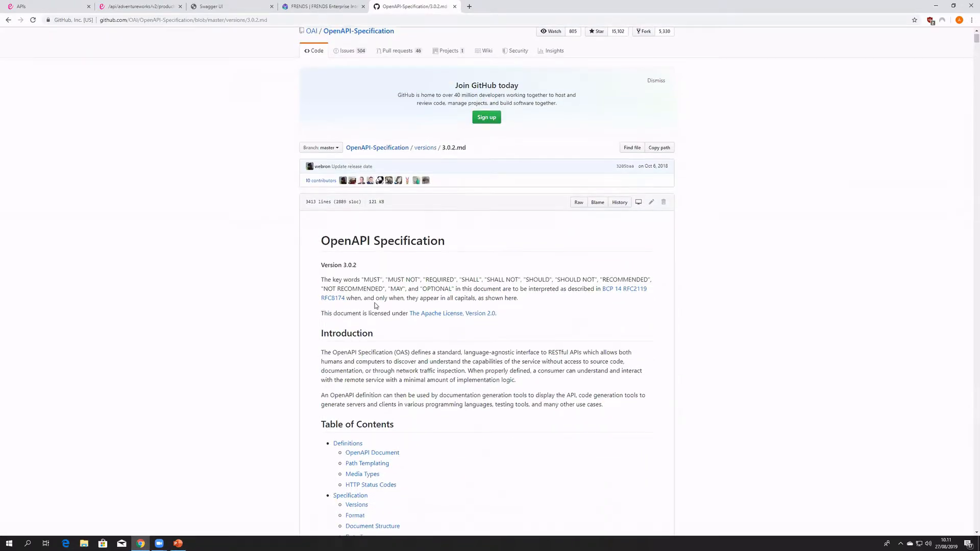
{"action": "scroll", "coordinate": [416, 312], "scroll_direction": "down", "scroll_amount": 12}
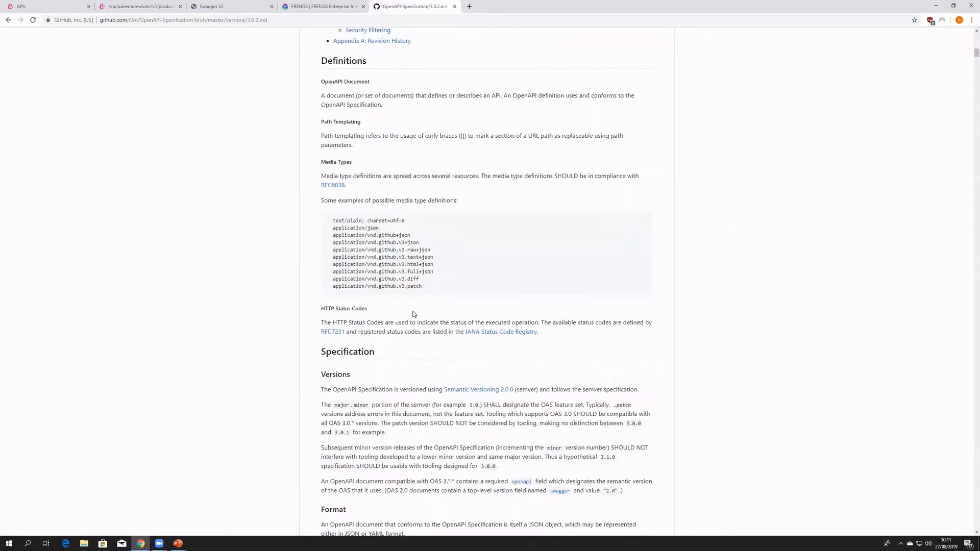
{"action": "scroll", "coordinate": [402, 314], "scroll_direction": "down", "scroll_amount": 14}
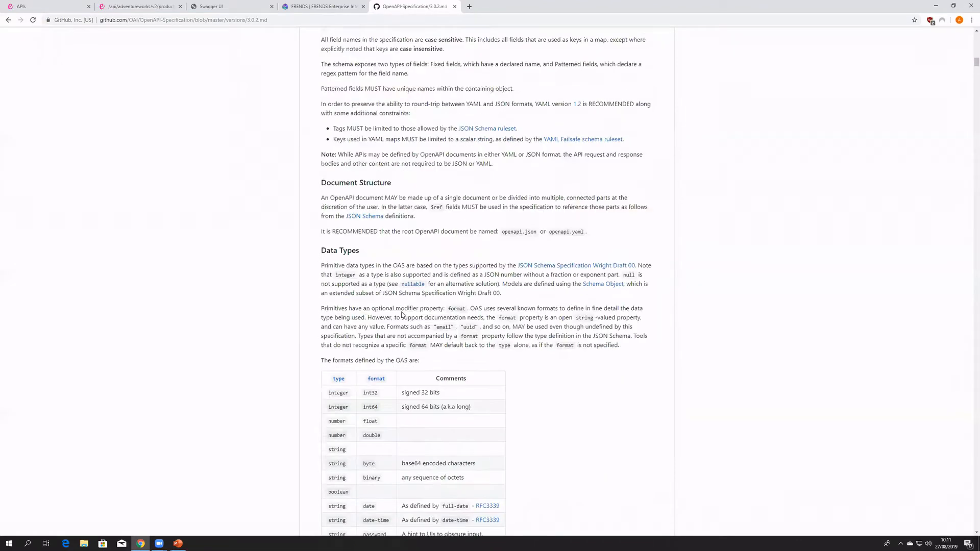
{"action": "scroll", "coordinate": [418, 197], "scroll_direction": "down", "scroll_amount": 5}
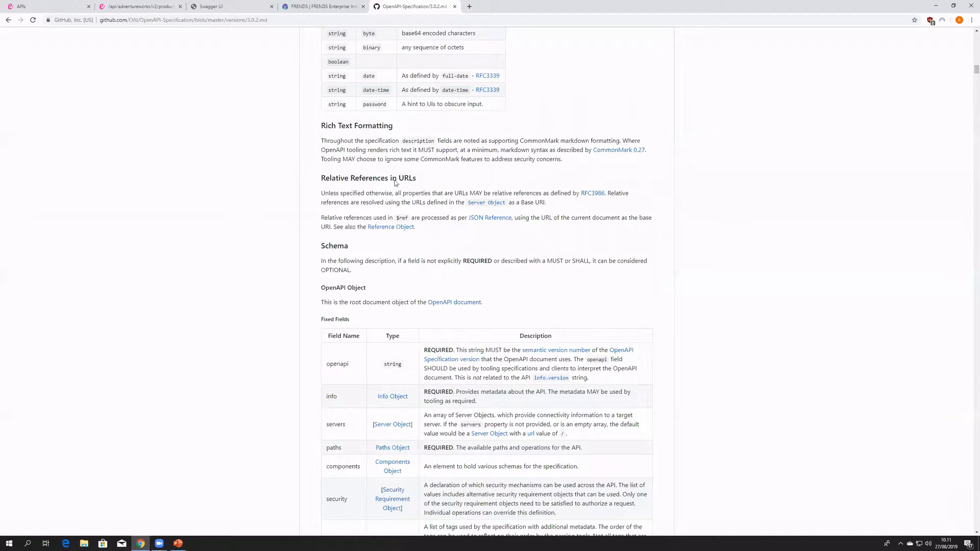
{"action": "scroll", "coordinate": [417, 204], "scroll_direction": "down", "scroll_amount": 1}
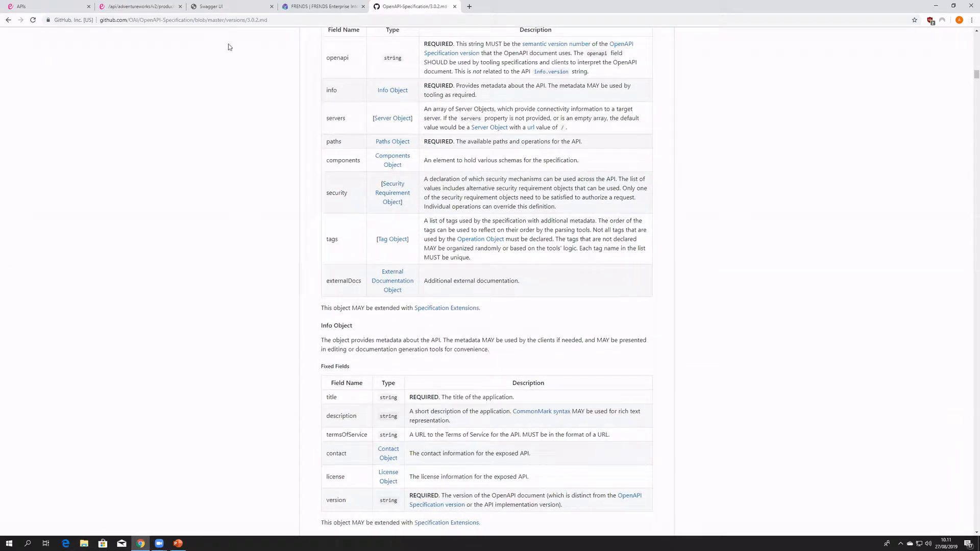
- Return to the new API specification in the FRENDS editor and examine its default swagger template
{"action": "left_click", "coordinate": [144, 7]}
{"action": "left_click", "coordinate": [65, 4]}
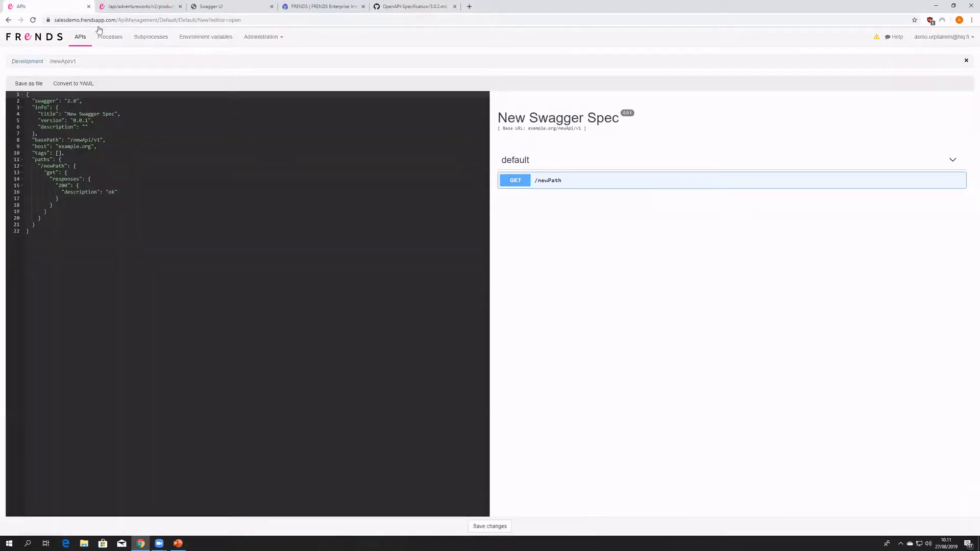
{"action": "left_click_drag", "start_coordinate": [212, 232], "coordinate": [1, 98]}
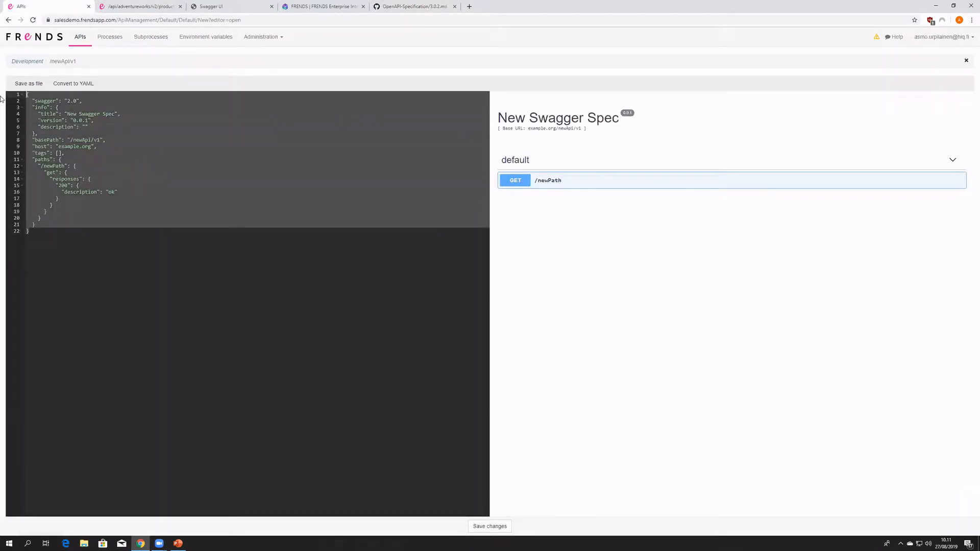
{"action": "left_click", "coordinate": [59, 217]}
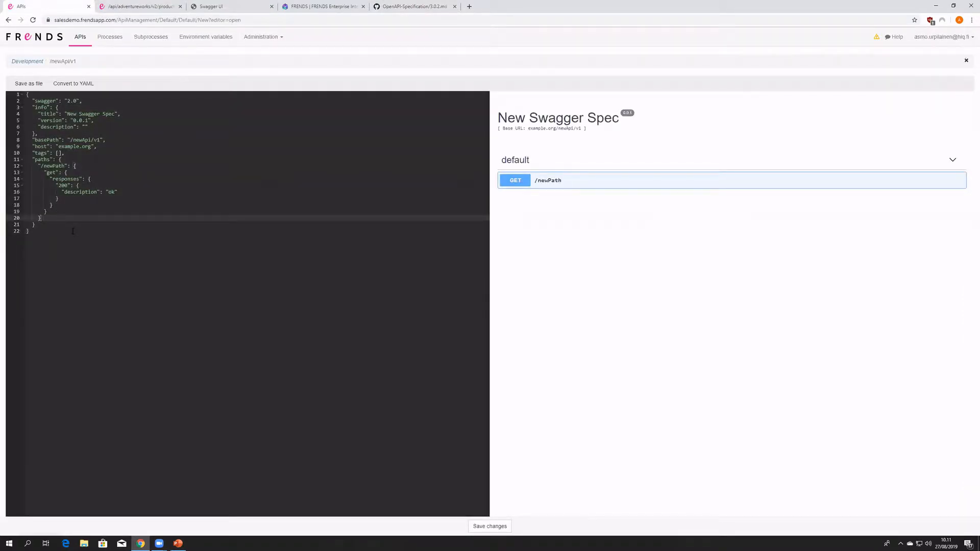
{"action": "left_click", "coordinate": [92, 205]}
- Add an invalid line "asdasd" below the 200 response's description to test the editor's validation, and remove that line again
{"action": "left_click", "coordinate": [117, 192]}
{"action": "key", "text": "Return"}
{"action": "type", "text": "asdasd"}
{"action": "left_click", "coordinate": [128, 251]}
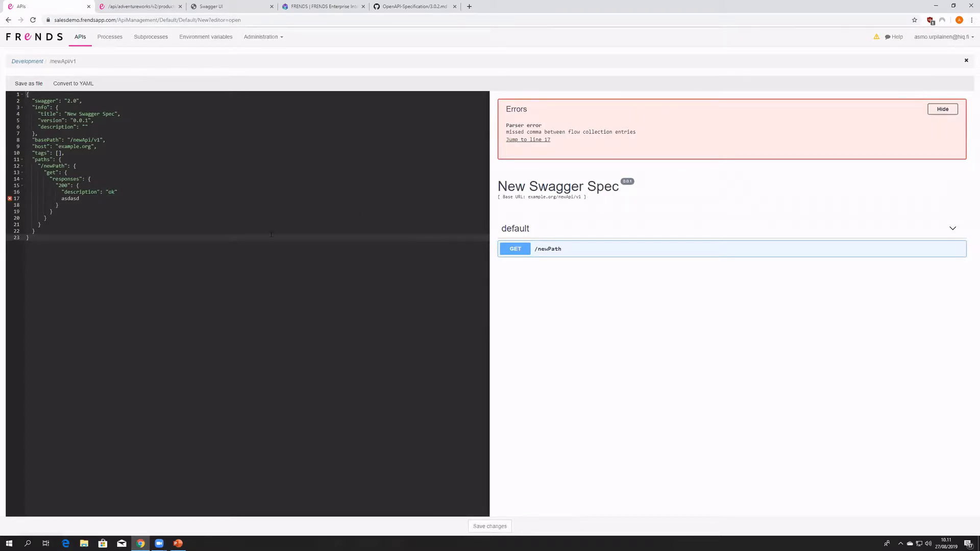
{"action": "left_click_drag", "start_coordinate": [92, 198], "coordinate": [25, 198]}
{"action": "key", "text": "BackSpace"}
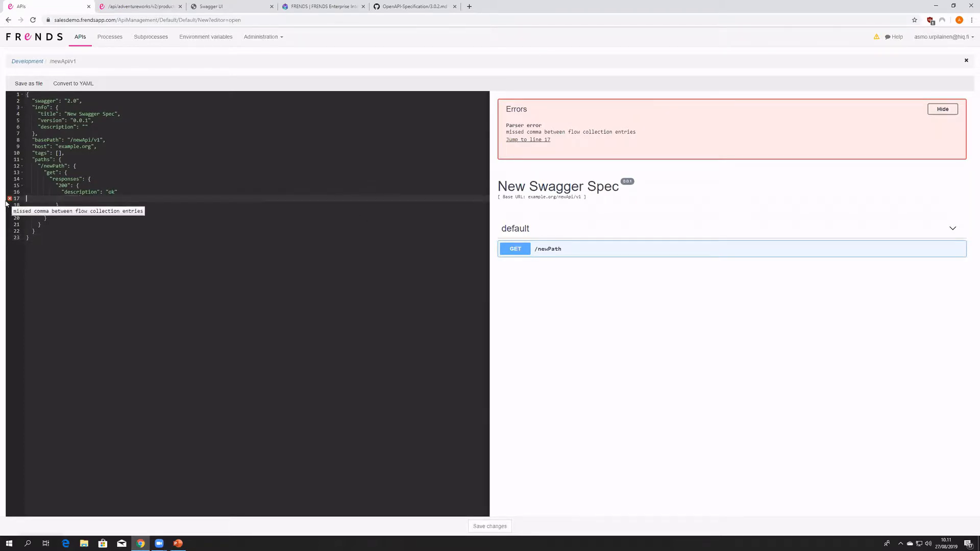
{"action": "key", "text": "BackSpace"}
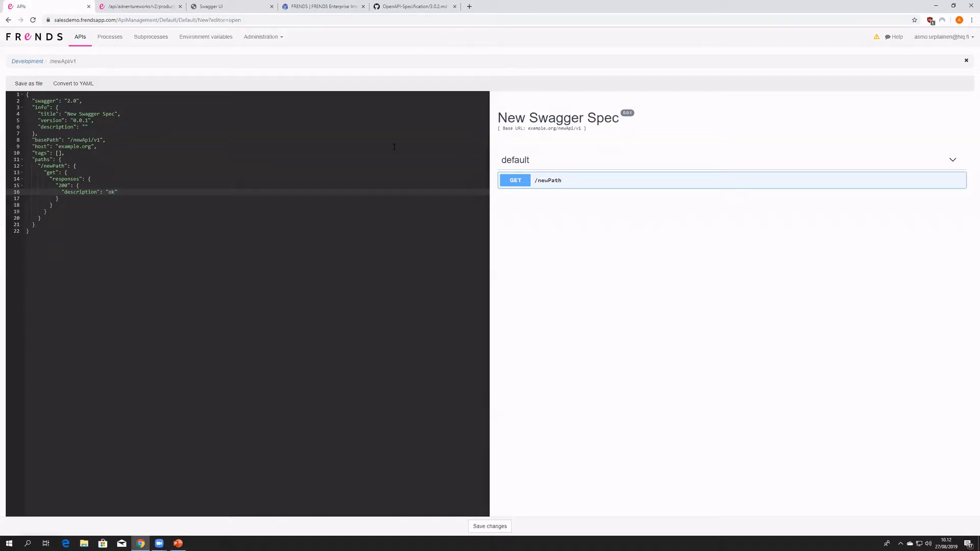
- Highlight the template's response block, consult the Contact and License Object sections of the OpenAPI 3.0.2 document, and return to the editor
{"action": "left_click_drag", "start_coordinate": [35, 225], "coordinate": [36, 179]}
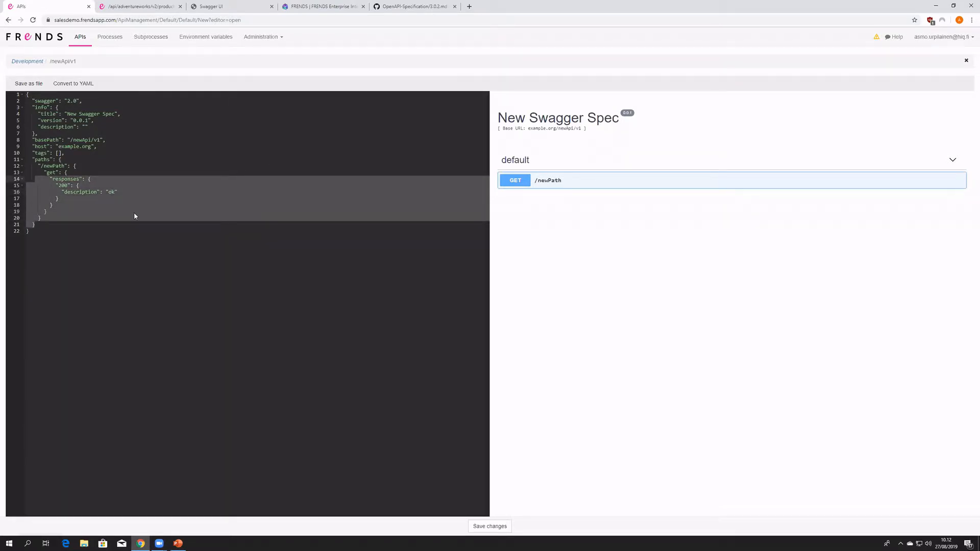
{"action": "left_click", "coordinate": [403, 7]}
{"action": "scroll", "coordinate": [455, 311], "scroll_direction": "down", "scroll_amount": 9}
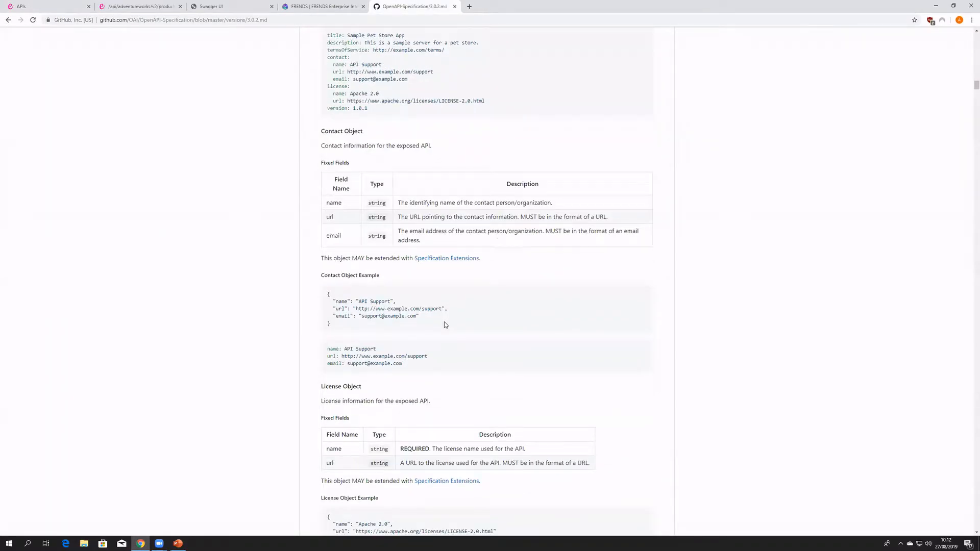
{"action": "scroll", "coordinate": [448, 336], "scroll_direction": "down", "scroll_amount": 7}
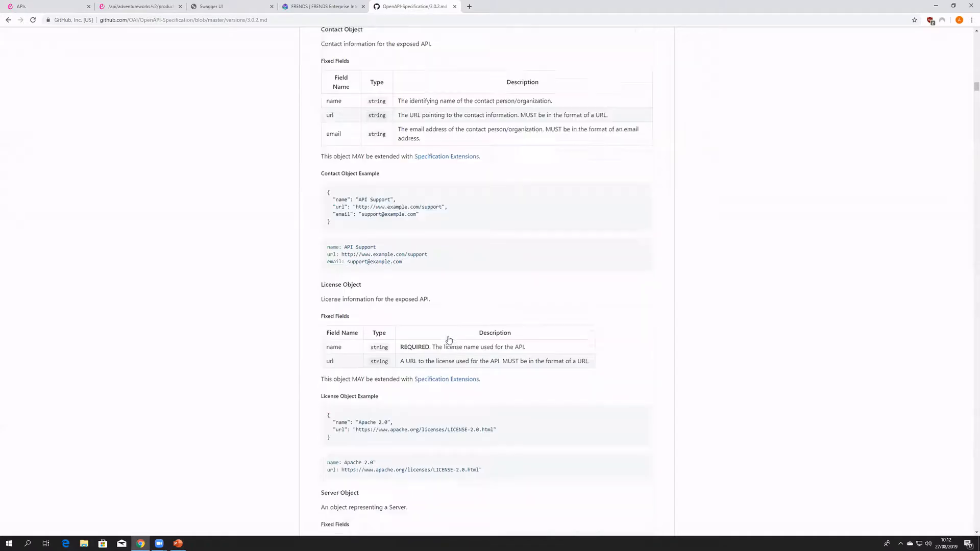
{"action": "left_click", "coordinate": [51, 10]}
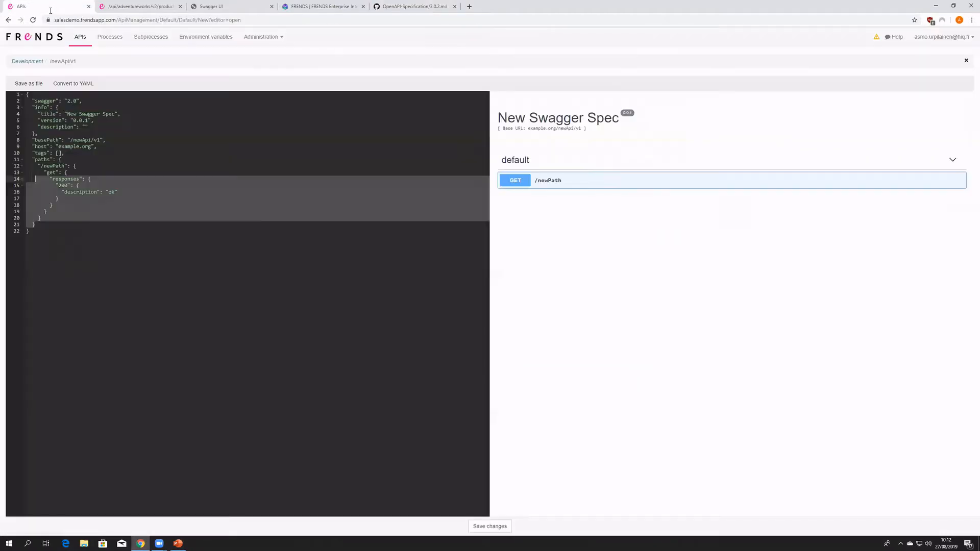
{"action": "left_click", "coordinate": [192, 226]}
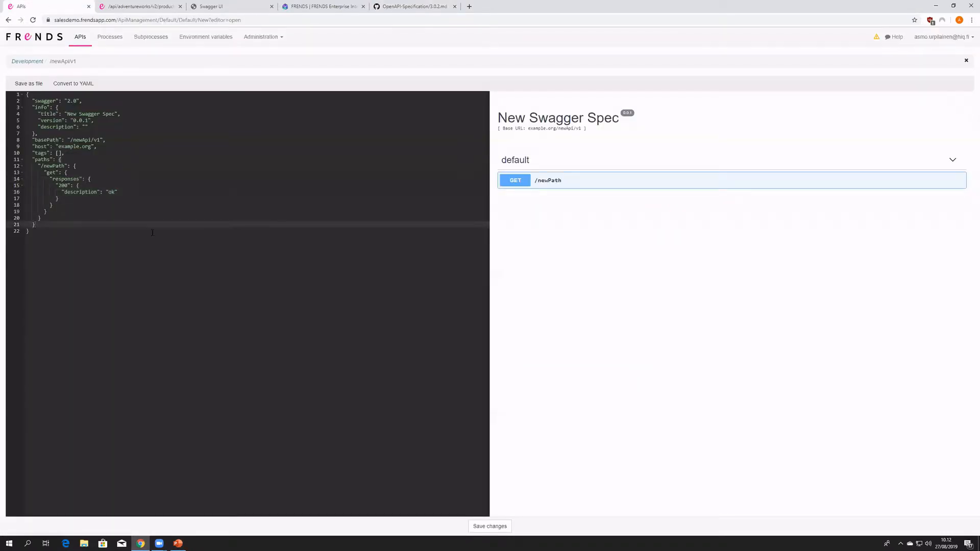
- Expand the GET /product operation in the Adventure Works Swagger UI, enable trying it out, and review the API's header details
{"action": "left_click", "coordinate": [230, 7]}
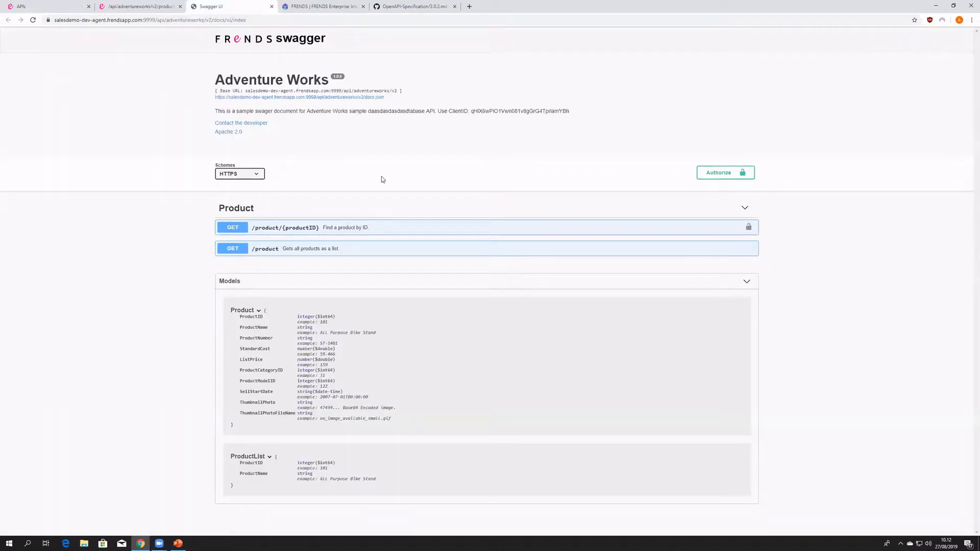
{"action": "left_click", "coordinate": [368, 249]}
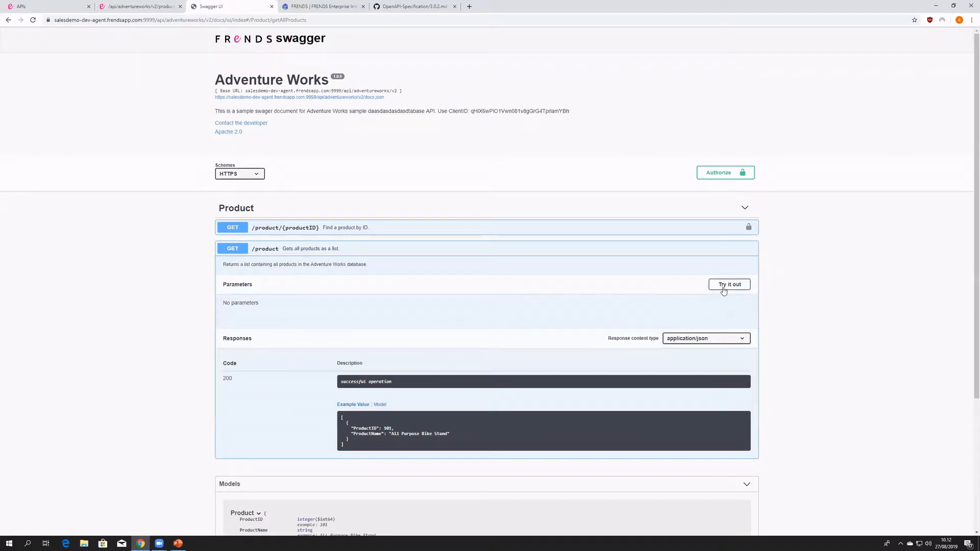
{"action": "left_click", "coordinate": [724, 289]}
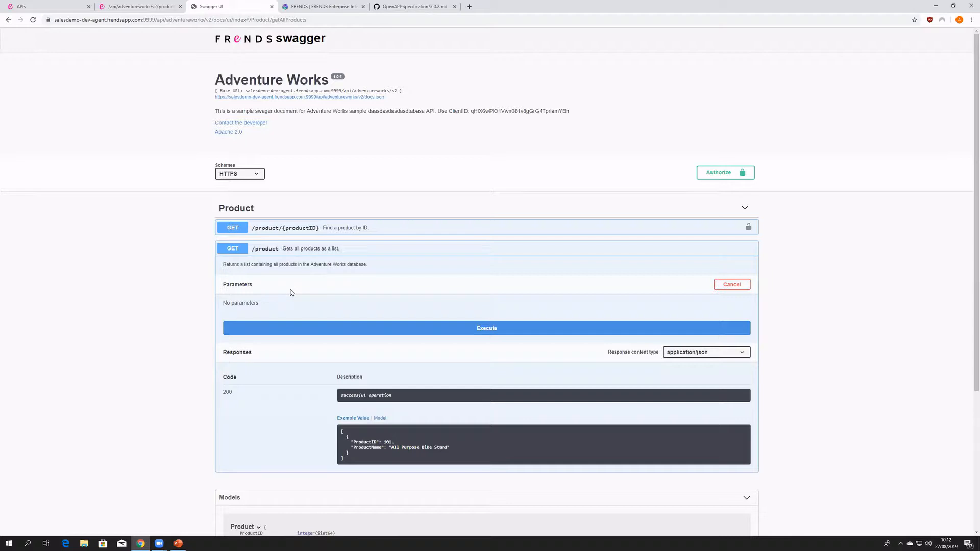
{"action": "left_click_drag", "start_coordinate": [294, 137], "coordinate": [338, 151]}
{"action": "left_click", "coordinate": [339, 150]}
{"action": "left_click_drag", "start_coordinate": [319, 176], "coordinate": [191, 88]}
{"action": "left_click", "coordinate": [191, 88]}
- Return to the new API editor and examine the complete swagger template, including its base path
{"action": "left_click", "coordinate": [43, 6]}
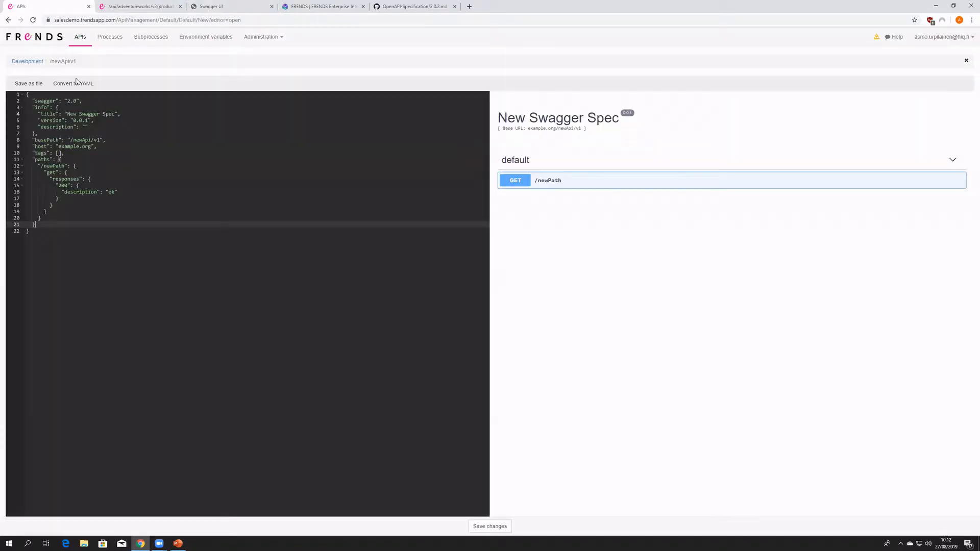
{"action": "left_click", "coordinate": [93, 219]}
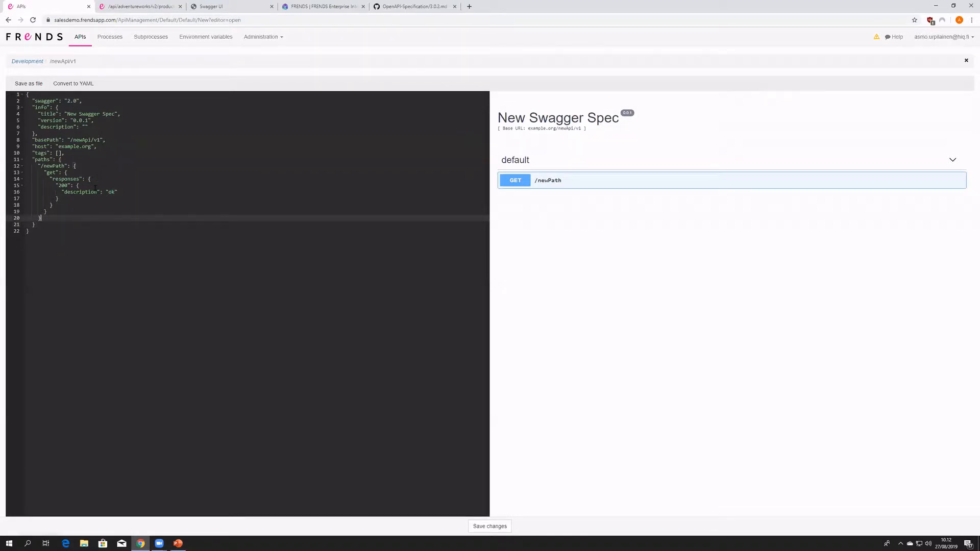
{"action": "left_click_drag", "start_coordinate": [77, 249], "coordinate": [30, 88]}
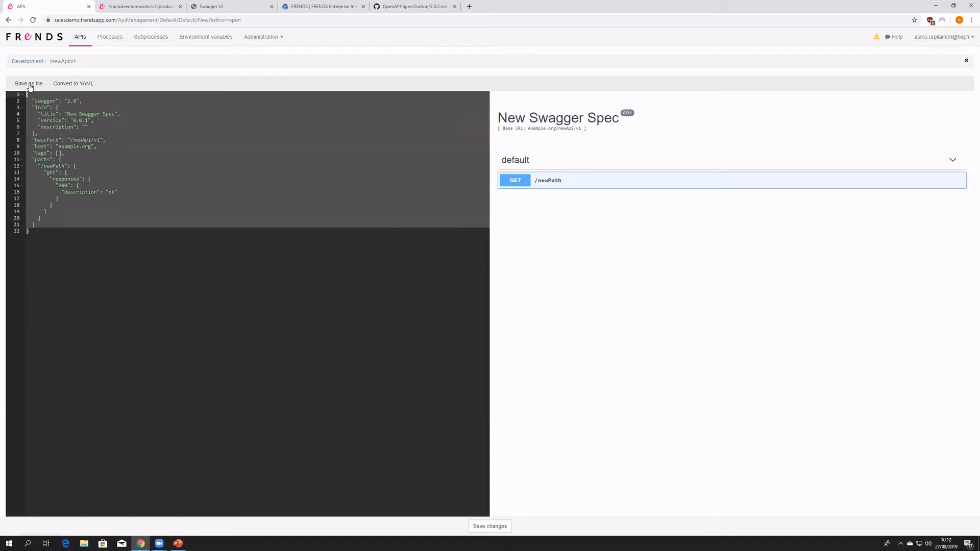
{"action": "left_click", "coordinate": [72, 139]}
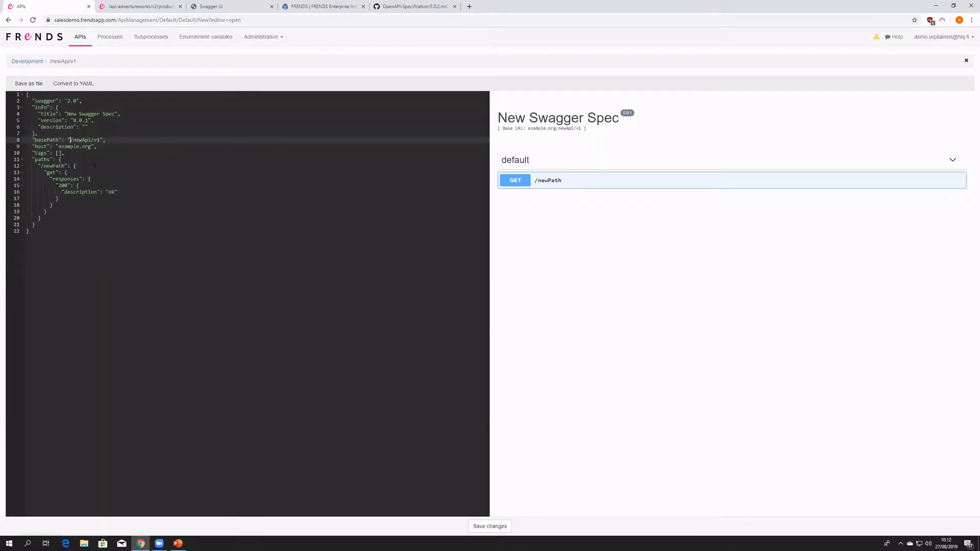
- Expand the GET /newPath operation in the preview and compare its 200 response and the template's title, version and description
{"action": "left_click", "coordinate": [580, 185]}
{"action": "left_click", "coordinate": [136, 164]}
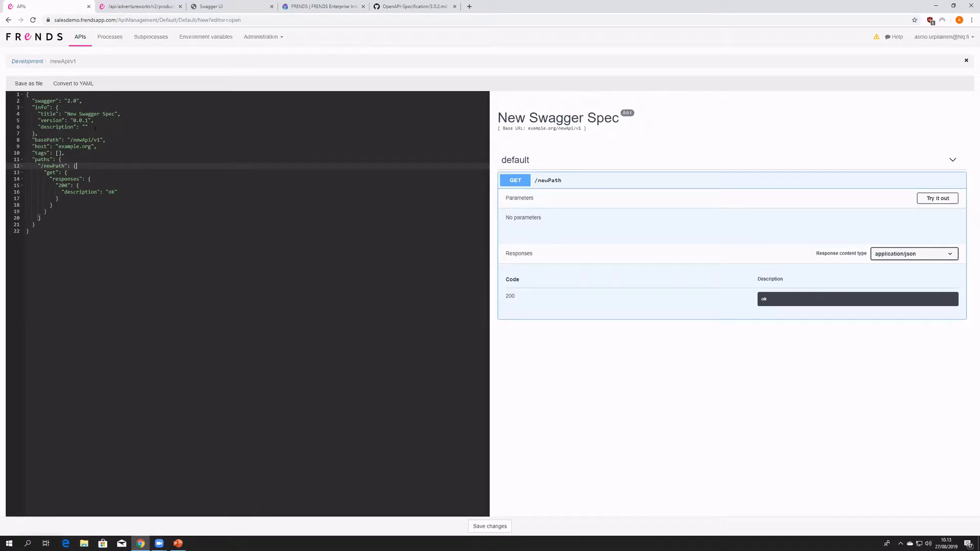
{"action": "left_click_drag", "start_coordinate": [67, 114], "coordinate": [89, 121]}
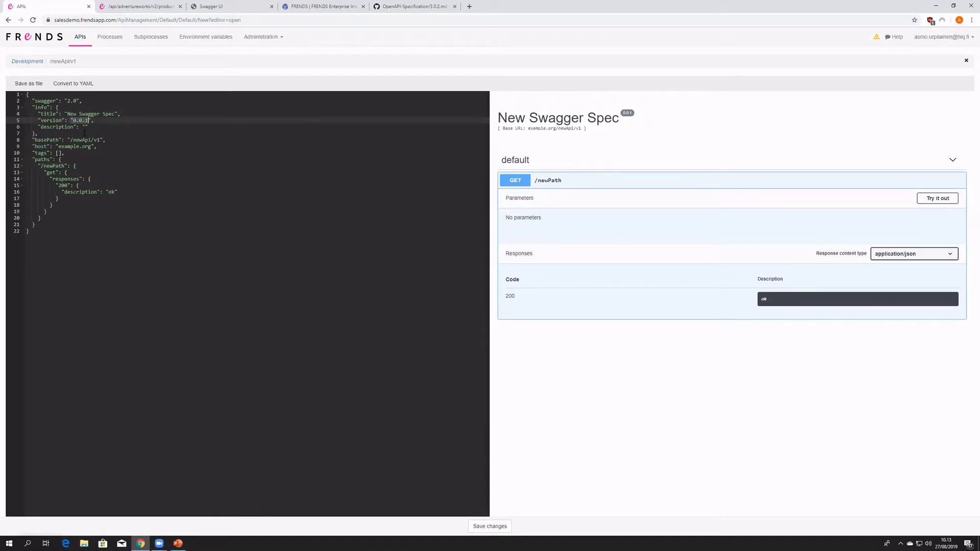
{"action": "left_click", "coordinate": [84, 127]}
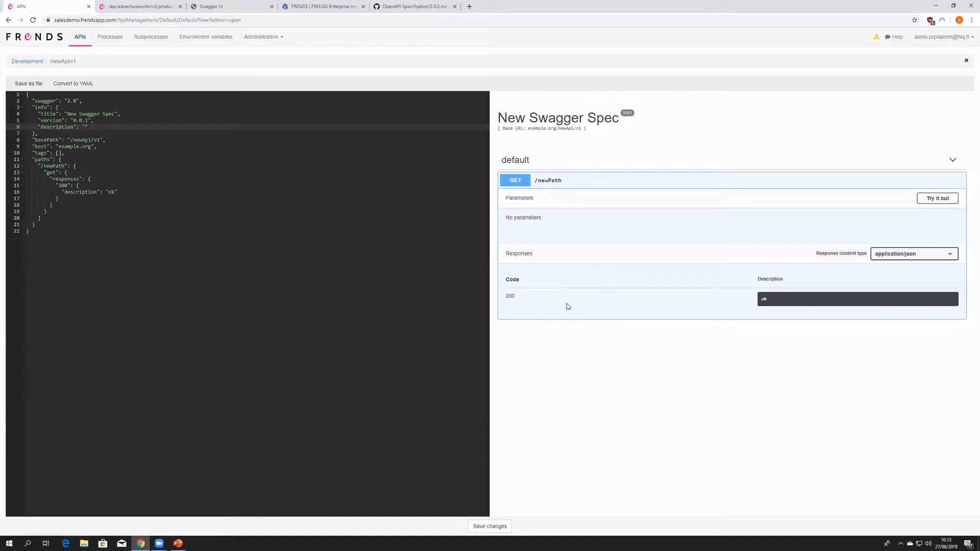
{"action": "left_click_drag", "start_coordinate": [524, 300], "coordinate": [505, 297]}
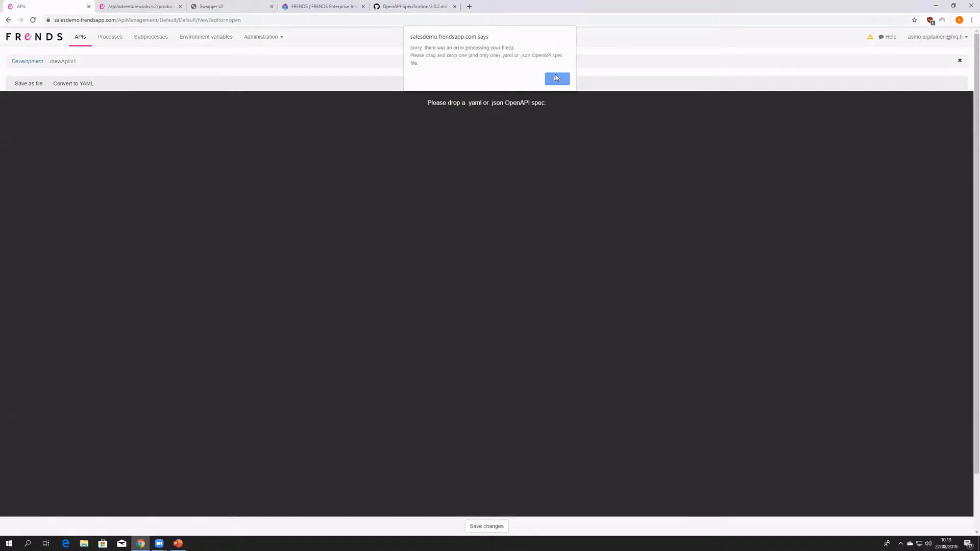
- Dismiss the file-processing error and set the new spec's title to "DateTime API", checking it against the Adventure Works Swagger header
{"action": "left_click", "coordinate": [557, 78]}
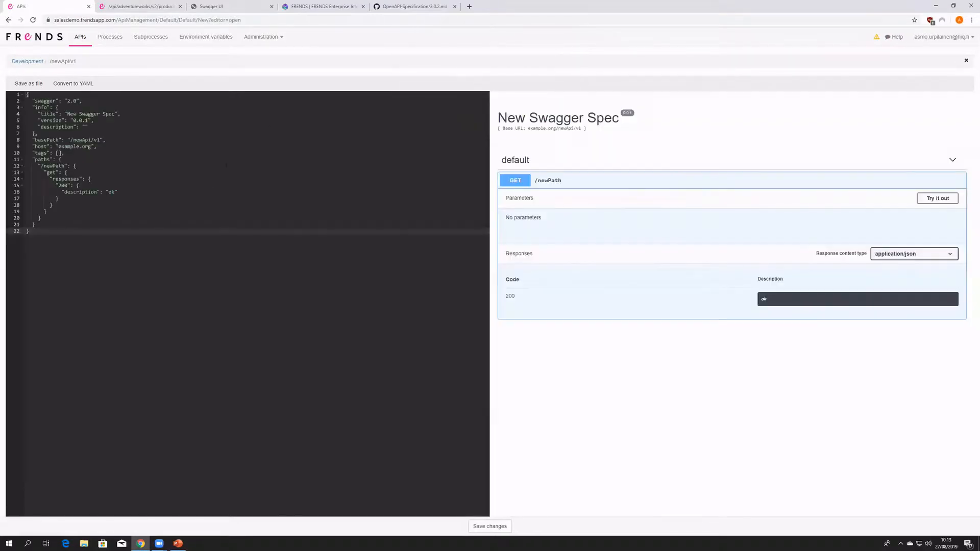
{"action": "left_click", "coordinate": [117, 113]}
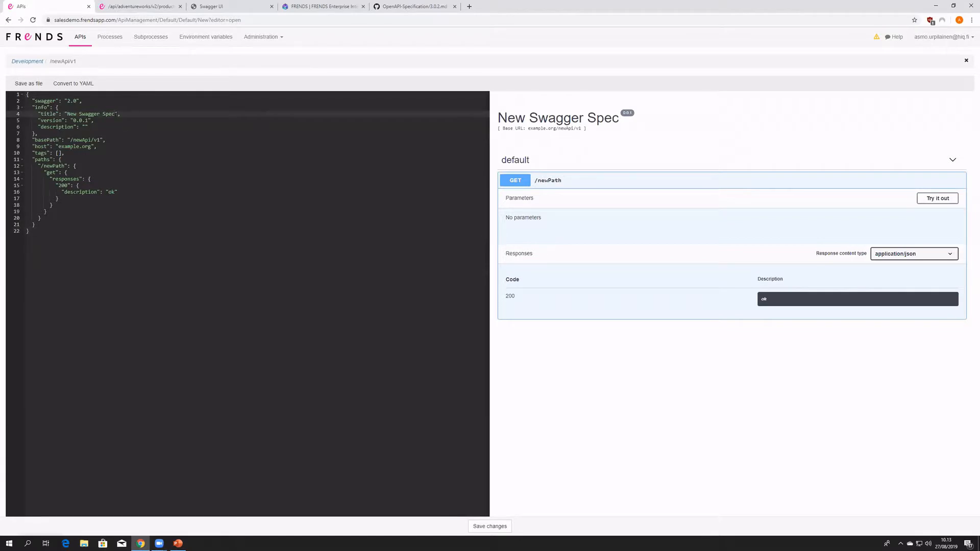
{"action": "left_click_drag", "start_coordinate": [115, 114], "coordinate": [67, 114]}
{"action": "left_click", "coordinate": [211, 6]}
{"action": "left_click_drag", "start_coordinate": [215, 81], "coordinate": [162, 68]}
{"action": "left_click", "coordinate": [160, 66]}
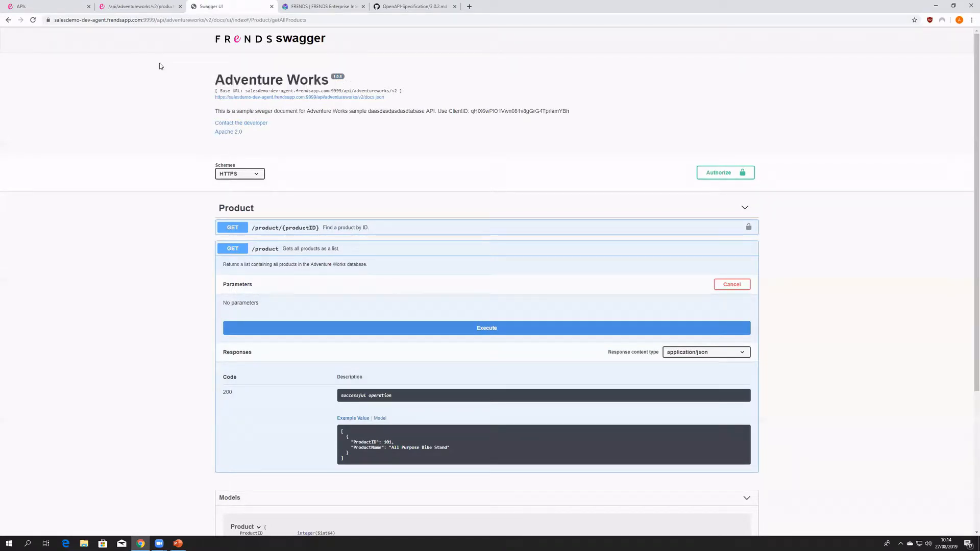
{"action": "left_click", "coordinate": [51, 7]}
{"action": "left_click", "coordinate": [228, 7]}
{"action": "left_click", "coordinate": [60, 6]}
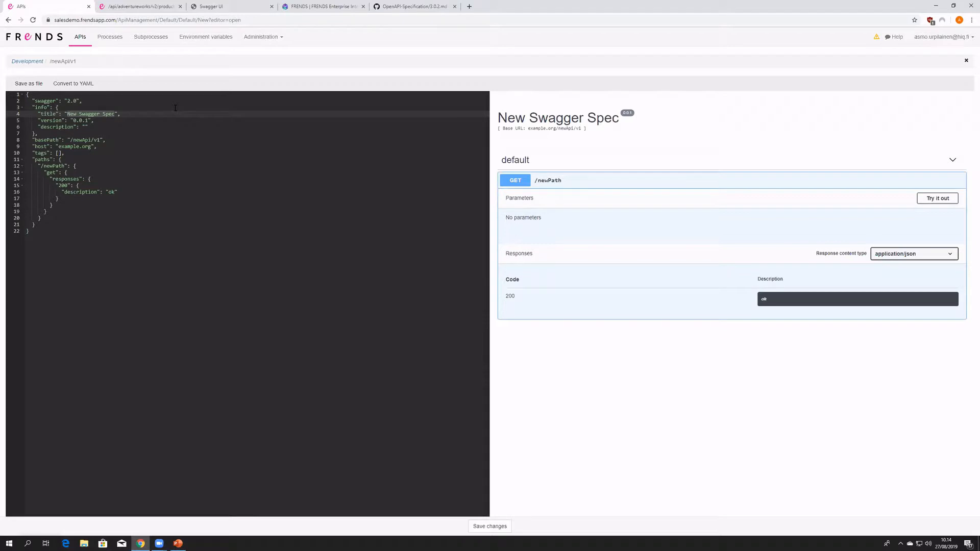
{"action": "type", "text": "DateTime API"}
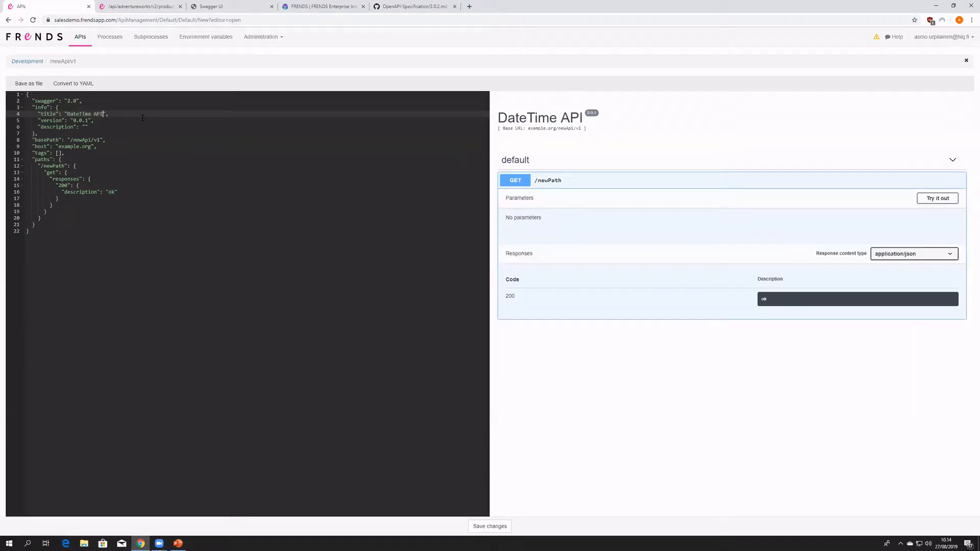
- Set the spec's version to 1.0.0 and begin its description with "This is a simple API to"
{"action": "left_click", "coordinate": [78, 126]}
{"action": "key", "text": "Up"}
{"action": "key", "text": "BackSpace"}
{"action": "type", "text": "1"}
{"action": "key", "text": "F12"}
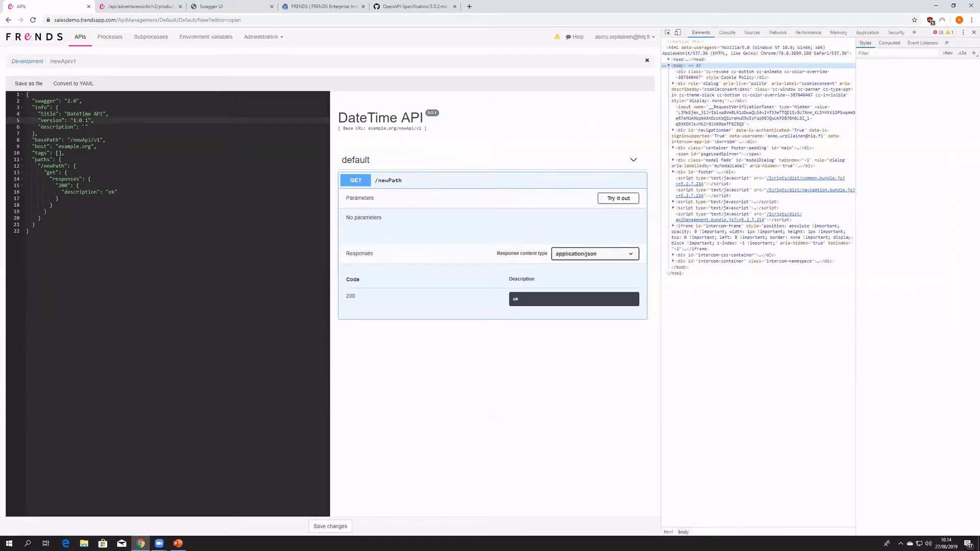
{"action": "left_click", "coordinate": [973, 32]}
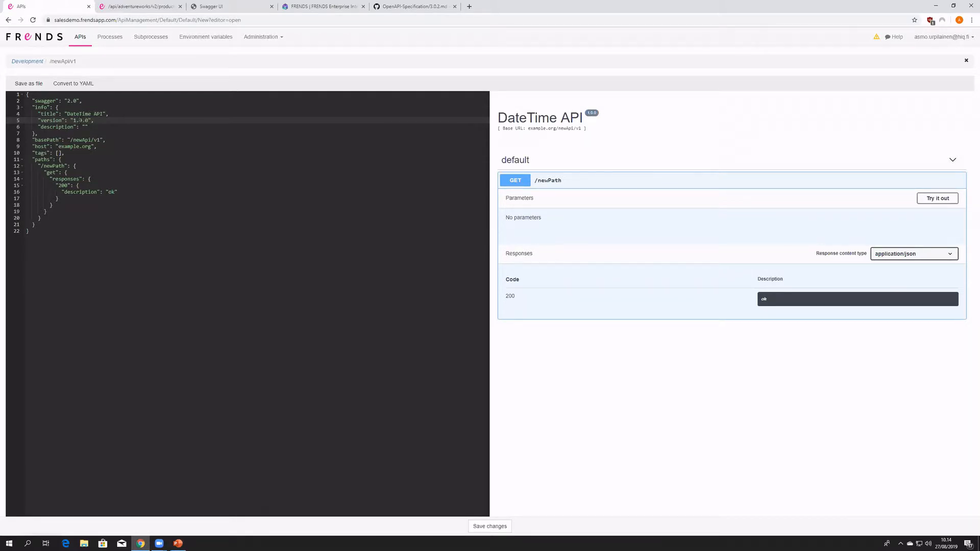
{"action": "left_click_drag", "start_coordinate": [73, 120], "coordinate": [89, 121]}
{"action": "left_click", "coordinate": [106, 128]}
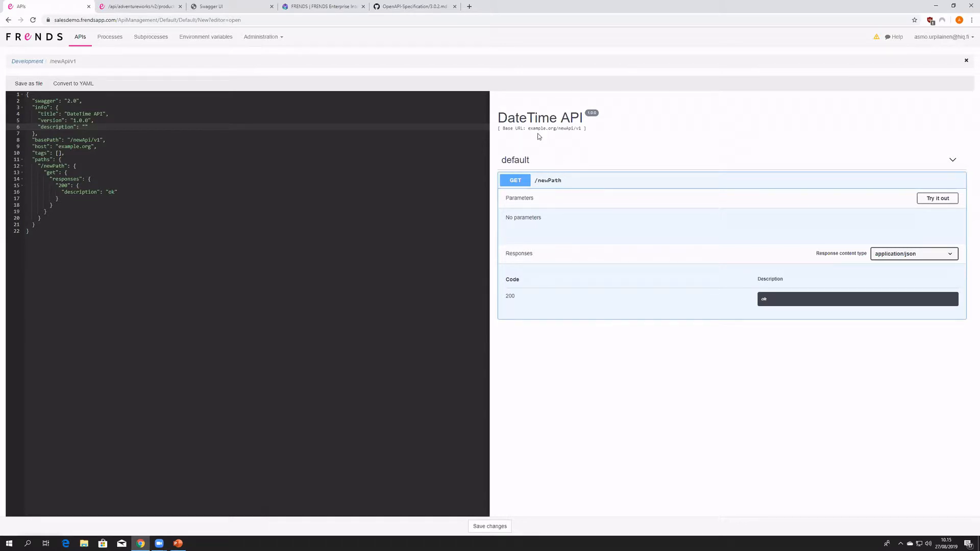
{"action": "type", "text": "his is a simple API to"}
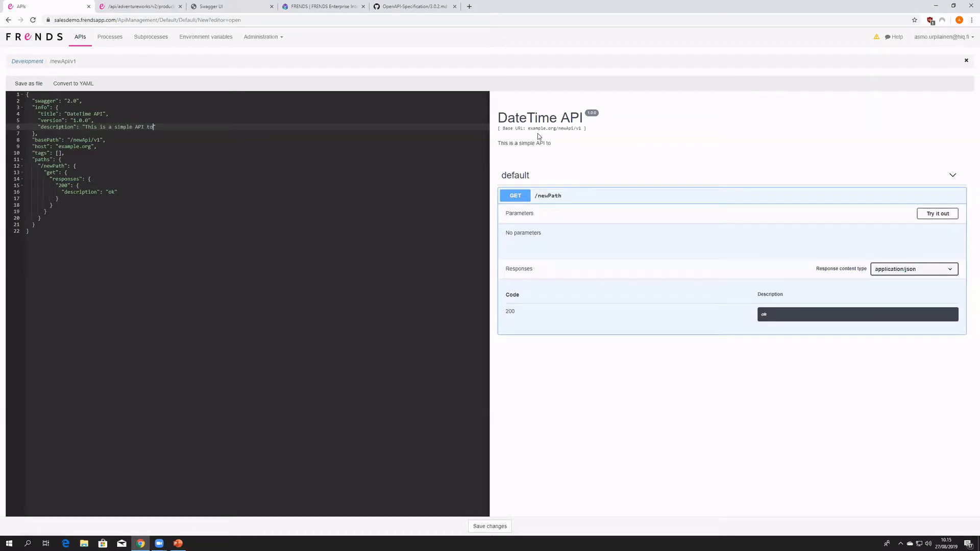
- Highlight the title, base URL and description in the live preview to compare them with the spec's info block
{"action": "left_click_drag", "start_coordinate": [552, 143], "coordinate": [498, 144]}
{"action": "left_click_drag", "start_coordinate": [66, 218], "coordinate": [32, 116]}
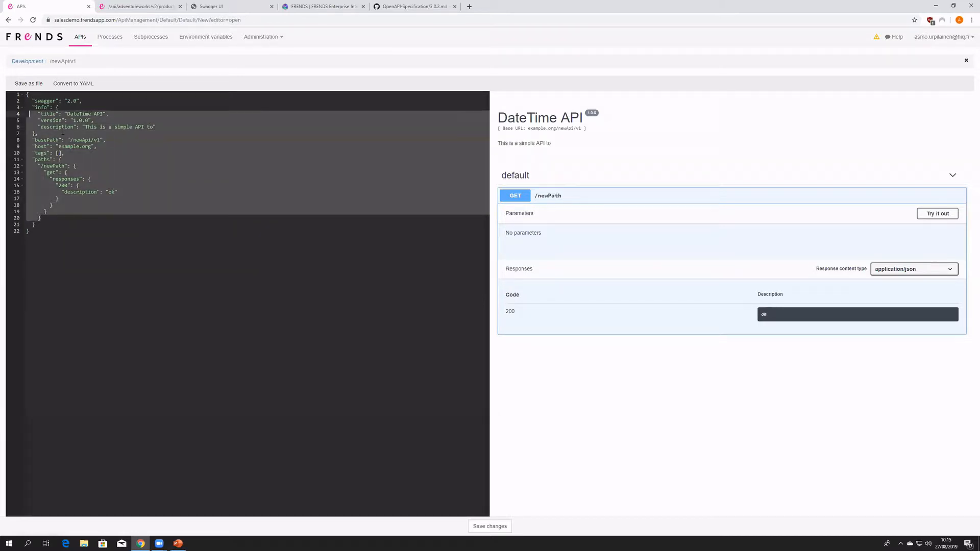
{"action": "left_click", "coordinate": [168, 133]}
{"action": "left_click_drag", "start_coordinate": [555, 142], "coordinate": [497, 144]}
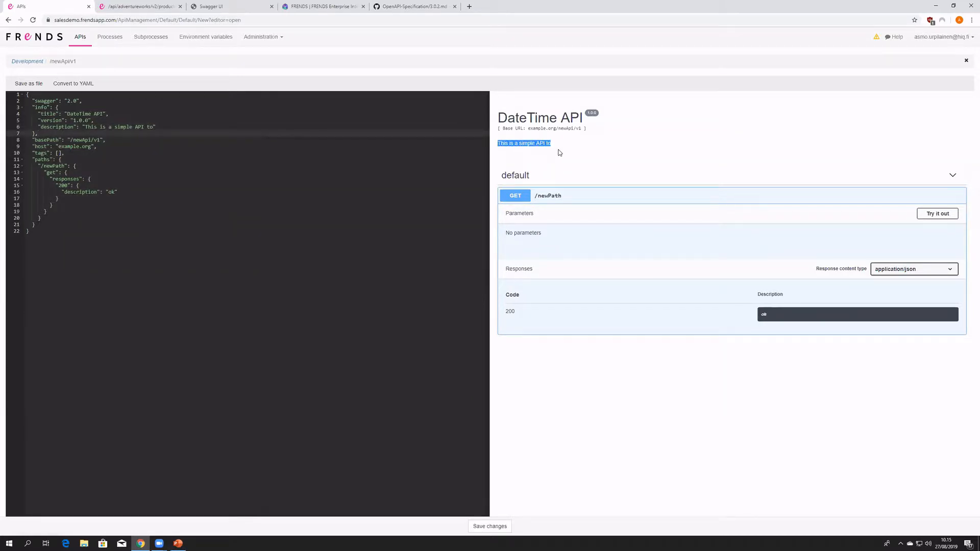
{"action": "left_click_drag", "start_coordinate": [563, 144], "coordinate": [502, 139]}
{"action": "left_click", "coordinate": [573, 147]}
{"action": "left_click", "coordinate": [348, 273]}
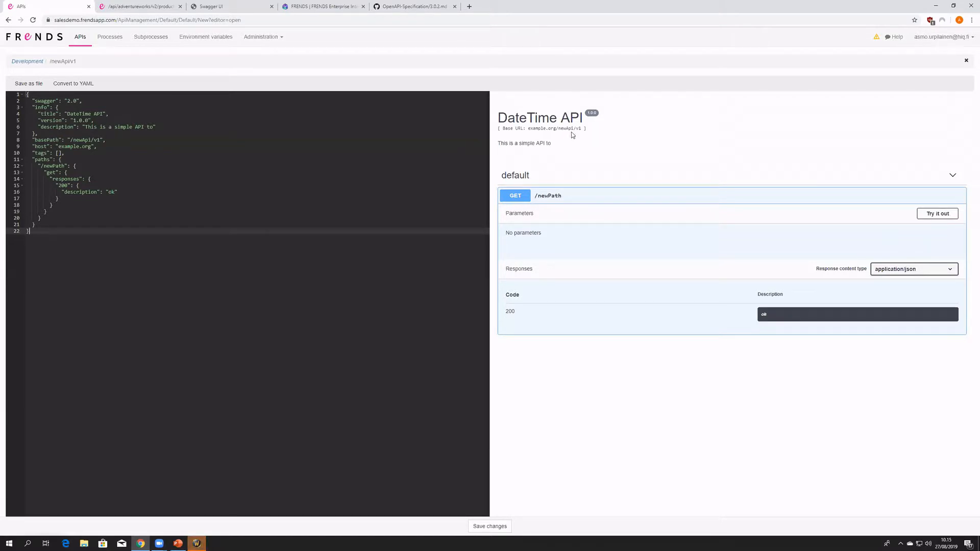
{"action": "left_click_drag", "start_coordinate": [578, 144], "coordinate": [498, 117]}
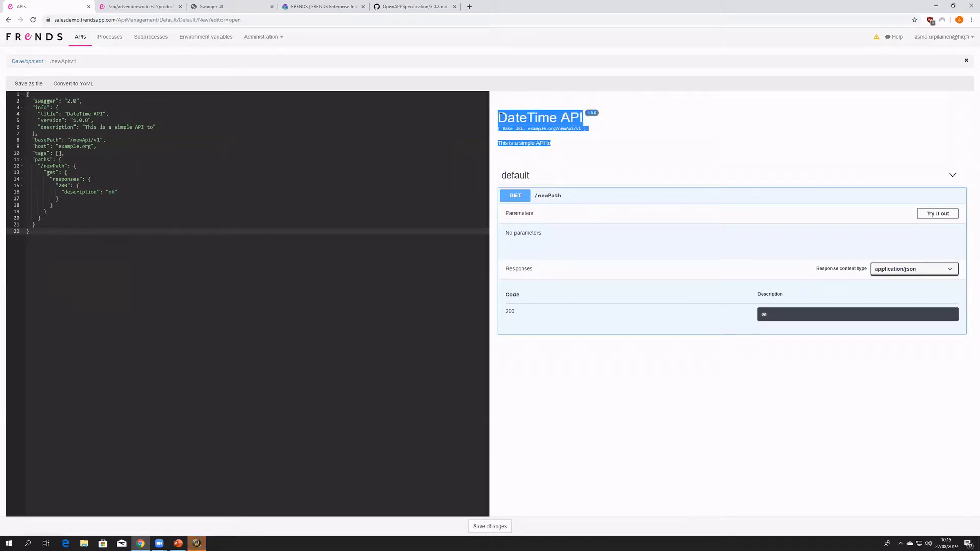
{"action": "left_click_drag", "start_coordinate": [570, 126], "coordinate": [558, 137]}
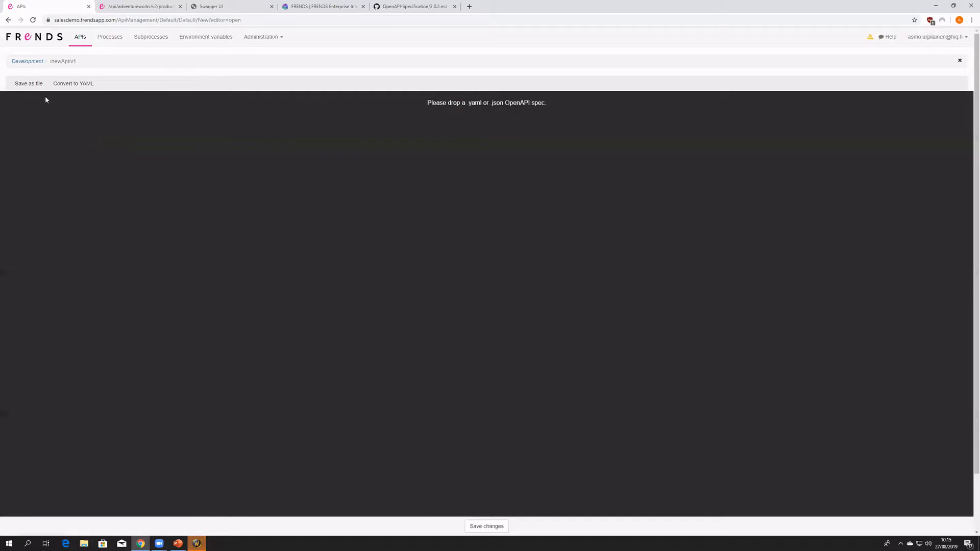
- Close the API editor, discarding the unsaved changes, and create a new API in the Development agent group
{"action": "key", "text": "Escape"}
{"action": "left_click", "coordinate": [556, 69]}
{"action": "left_click", "coordinate": [958, 61]}
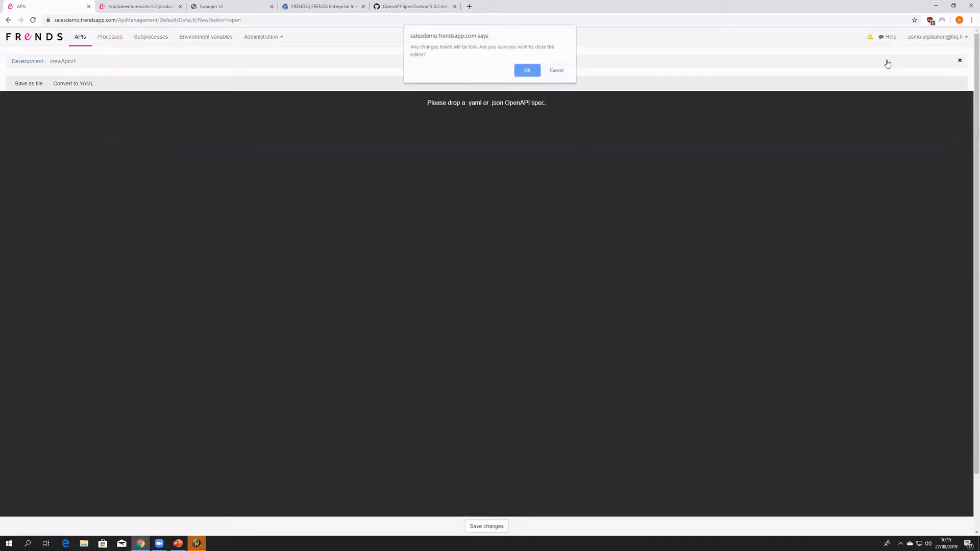
{"action": "left_click", "coordinate": [527, 71]}
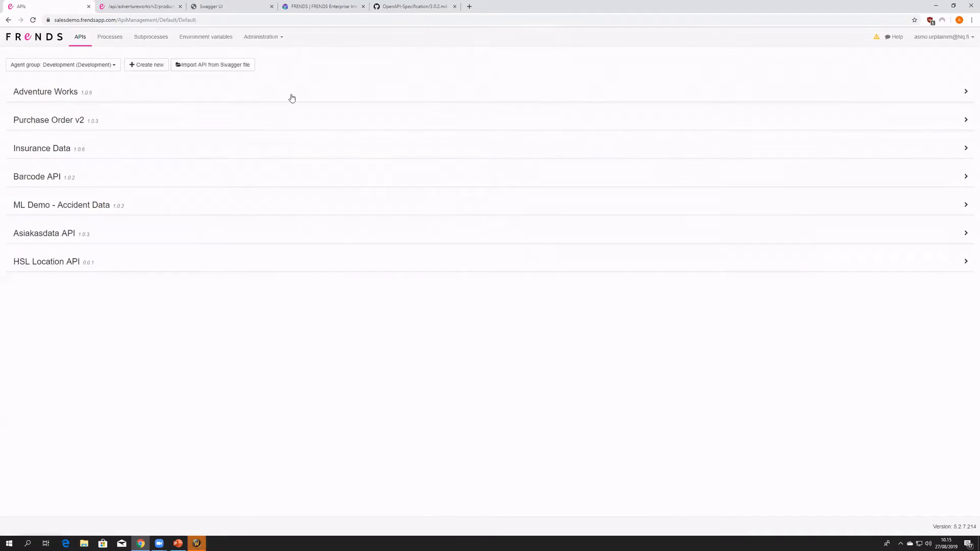
{"action": "left_click", "coordinate": [146, 64]}
- Replace the title in the new swagger template with "My DateTime API"
{"action": "left_click_drag", "start_coordinate": [112, 112], "coordinate": [68, 114]}
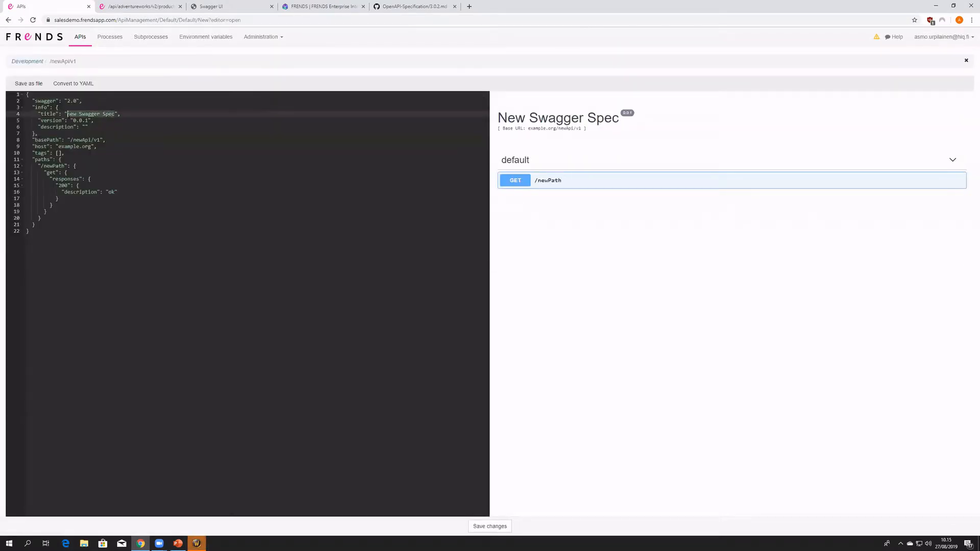
{"action": "type", "text": "My DateTime API"}
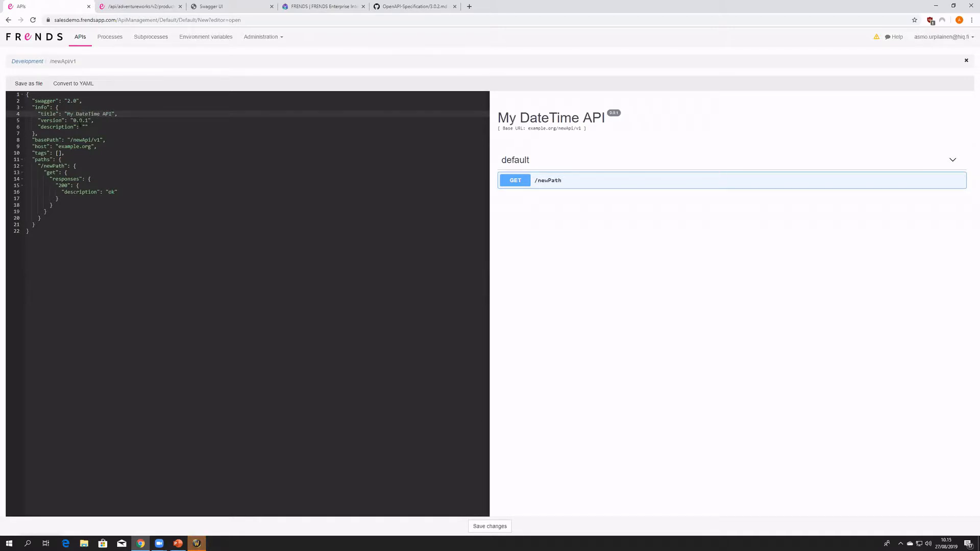
- Set the version to 1.0.1 and the description to "This is a sample API to get the current date and time."
{"action": "left_click", "coordinate": [75, 121]}
{"action": "left_click", "coordinate": [85, 126]}
{"action": "type", "text": "This is a sample API to "}
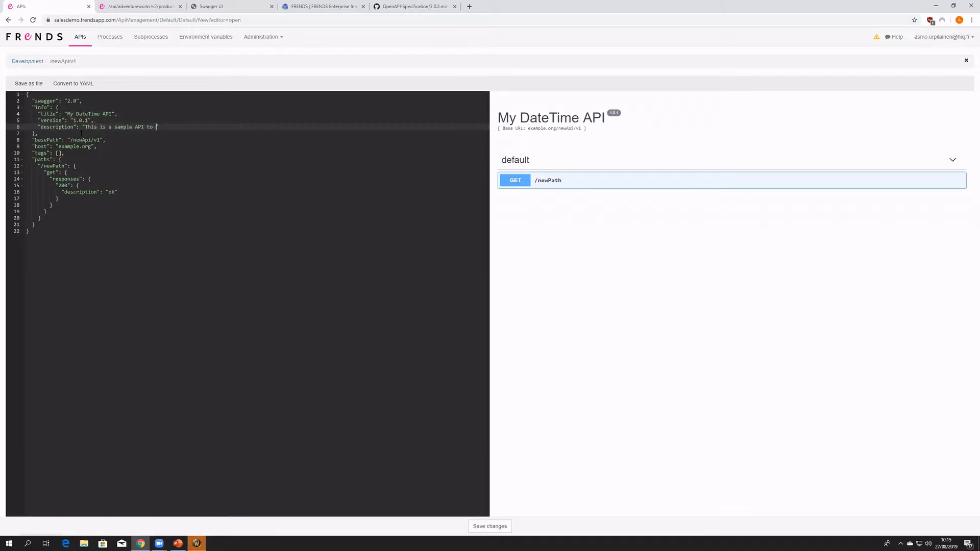
{"action": "type", "text": "get the current date and time."}
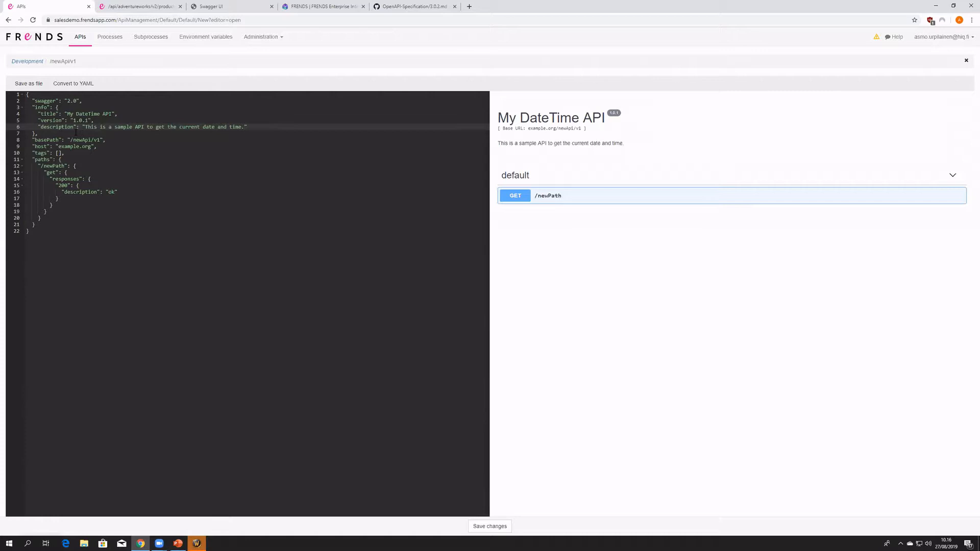
- Compare the new API's base path with the /api/adventureworks/v2 part of the Adventure Works Swagger UI address, and return to the editor
{"action": "double_click", "coordinate": [84, 139]}
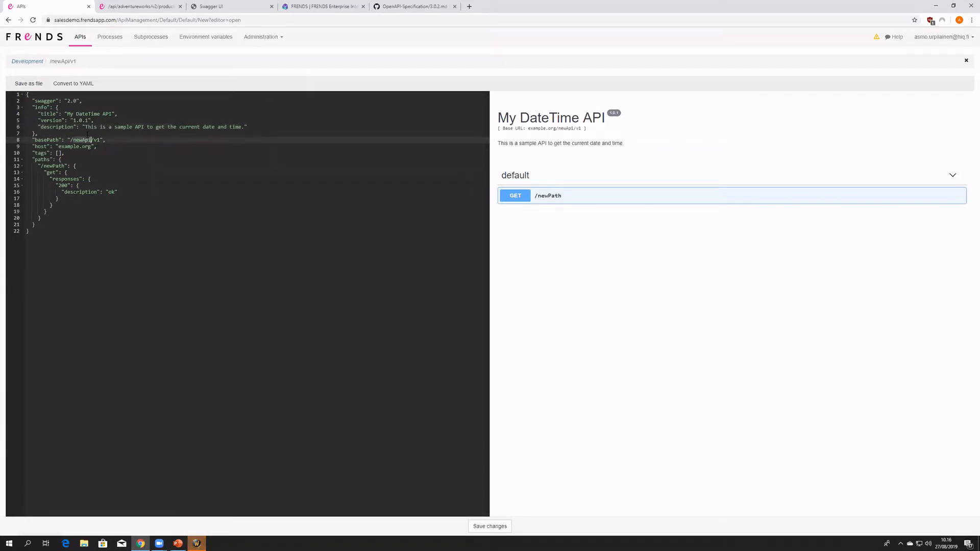
{"action": "left_click", "coordinate": [90, 140]}
{"action": "left_click", "coordinate": [215, 6]}
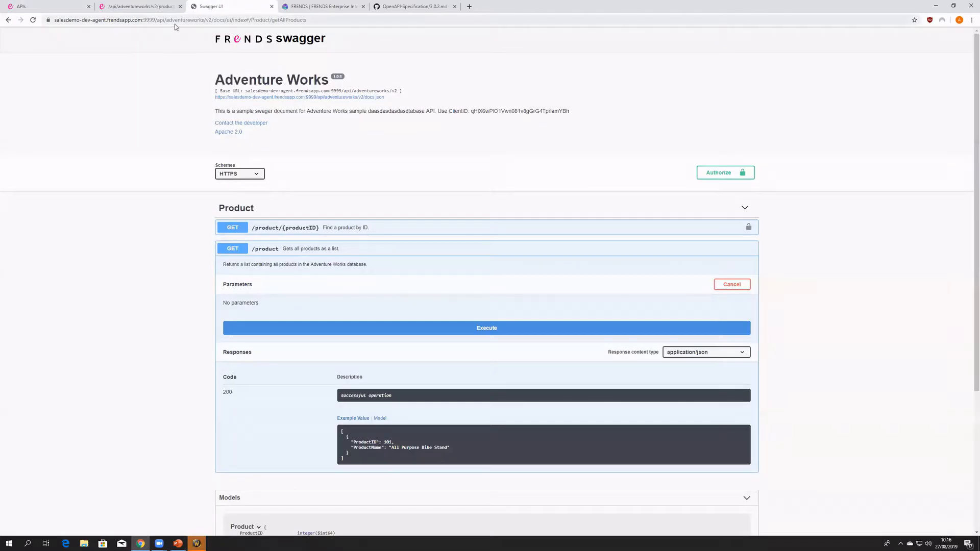
{"action": "left_click_drag", "start_coordinate": [157, 20], "coordinate": [323, 25]}
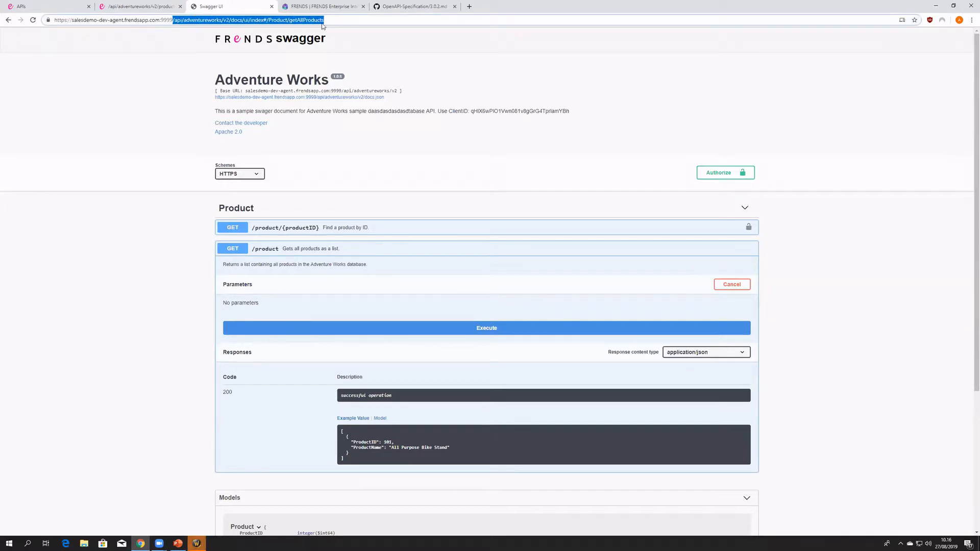
{"action": "left_click", "coordinate": [217, 20]}
{"action": "left_click_drag", "start_coordinate": [176, 20], "coordinate": [239, 23]}
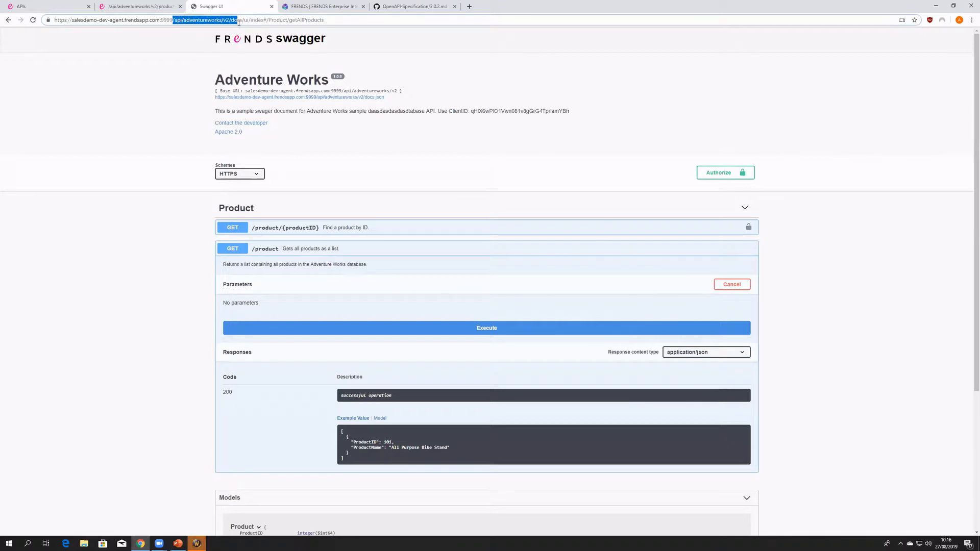
{"action": "left_click", "coordinate": [134, 6]}
{"action": "left_click", "coordinate": [72, 4]}
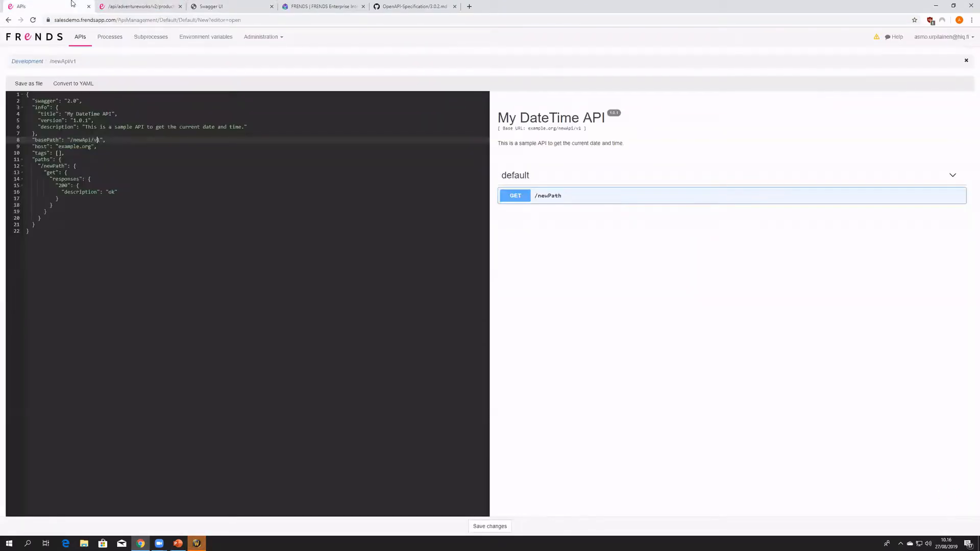
- Try changing the version in the base path to 2, and restore it to /newApi/v1
{"action": "left_click", "coordinate": [100, 139]}
{"action": "left_click", "coordinate": [104, 141]}
{"action": "left_click", "coordinate": [100, 140]}
{"action": "left_click_drag", "start_coordinate": [556, 129], "coordinate": [581, 129]}
{"action": "left_click", "coordinate": [101, 139]}
{"action": "key", "text": "BackSpace"}
{"action": "type", "text": "2"}
{"action": "key", "text": "Delete"}
{"action": "type", "text": "1"}
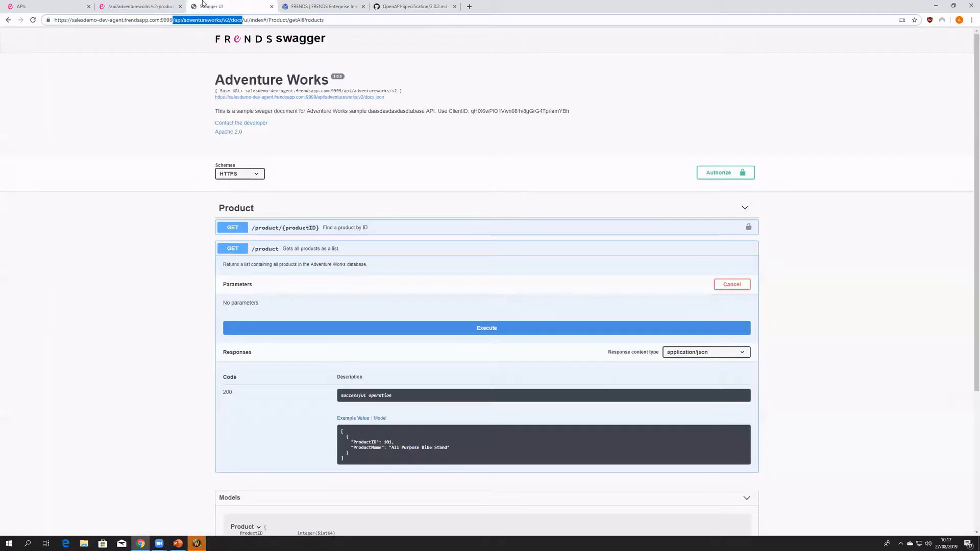
- Expand the GET /product/{productID} operation in the Adventure Works Swagger UI and examine the ProductID field in its example response
{"action": "left_click", "coordinate": [207, 7]}
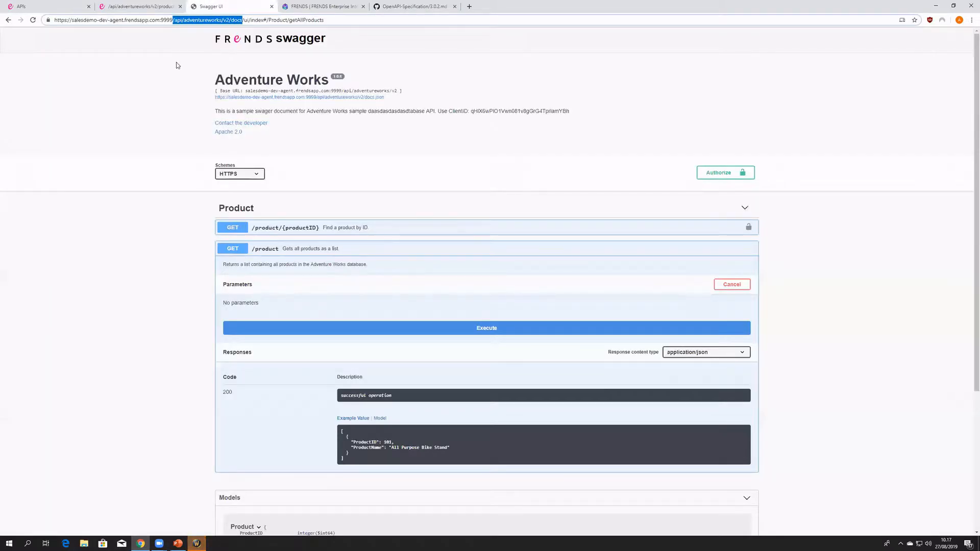
{"action": "left_click", "coordinate": [295, 228]}
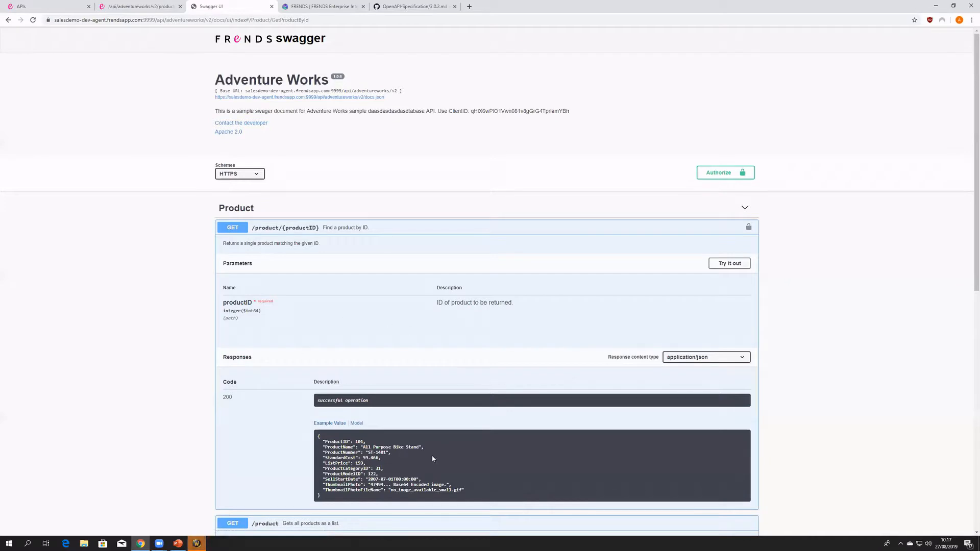
{"action": "scroll", "coordinate": [299, 353], "scroll_direction": "down", "scroll_amount": 4}
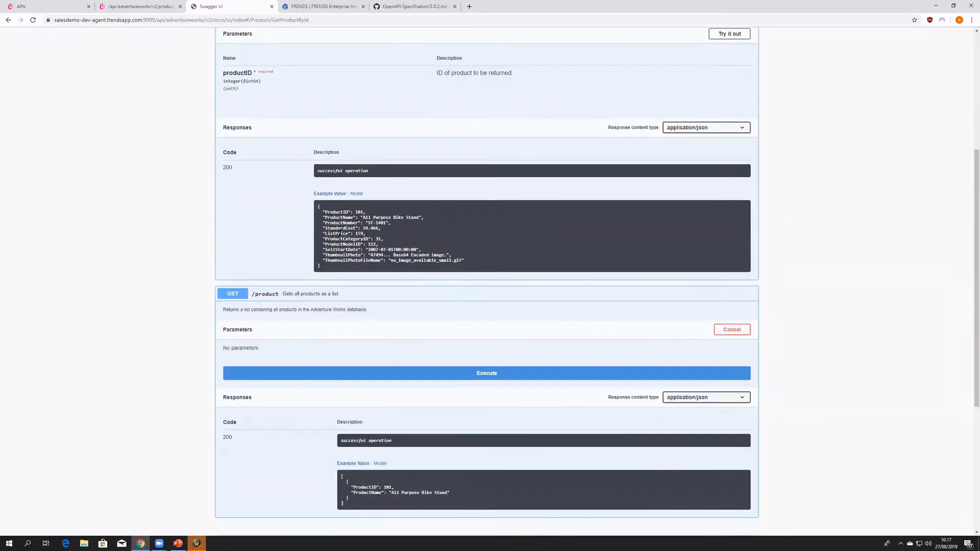
{"action": "mouse_move", "coordinate": [323, 210]}
{"action": "left_mouse_down"}
{"action": "mouse_move", "coordinate": [420, 219]}
{"action": "mouse_move", "coordinate": [474, 263]}
{"action": "mouse_move", "coordinate": [358, 244]}
{"action": "mouse_move", "coordinate": [314, 215]}
{"action": "left_mouse_up"}
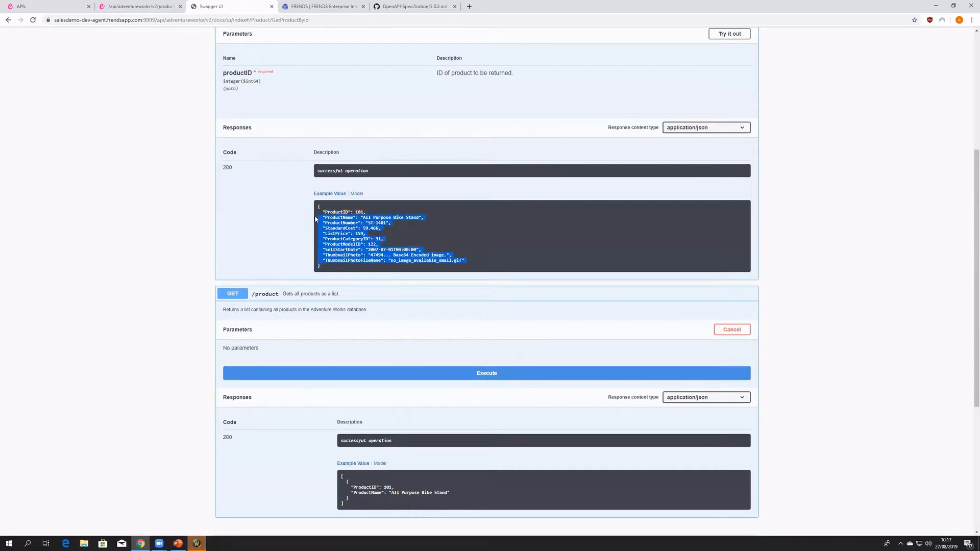
{"action": "double_click", "coordinate": [336, 212]}
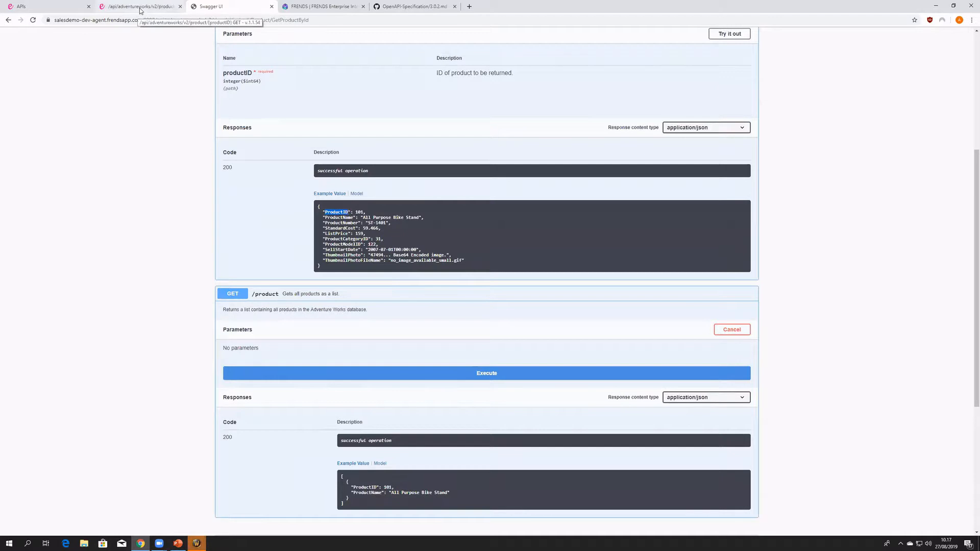
- Compare the full Adventure Works example response with the new API by expanding GET /newPath in the editor's preview
{"action": "left_click", "coordinate": [51, 4]}
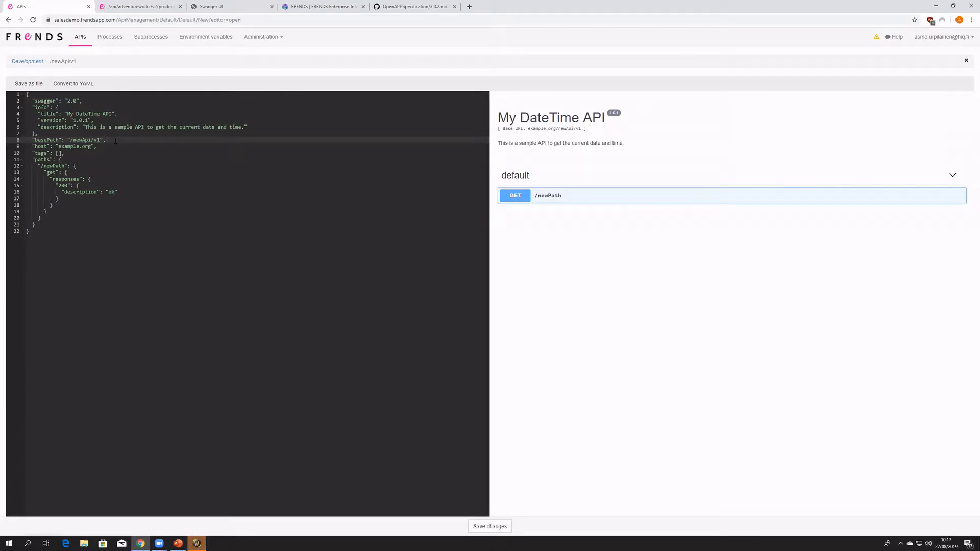
{"action": "left_click", "coordinate": [202, 6]}
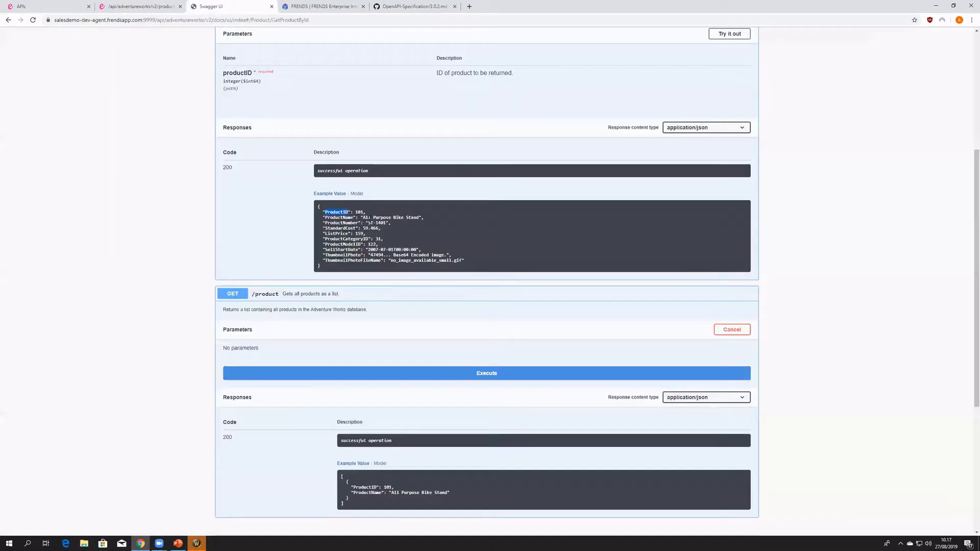
{"action": "left_click_drag", "start_coordinate": [461, 260], "coordinate": [300, 219]}
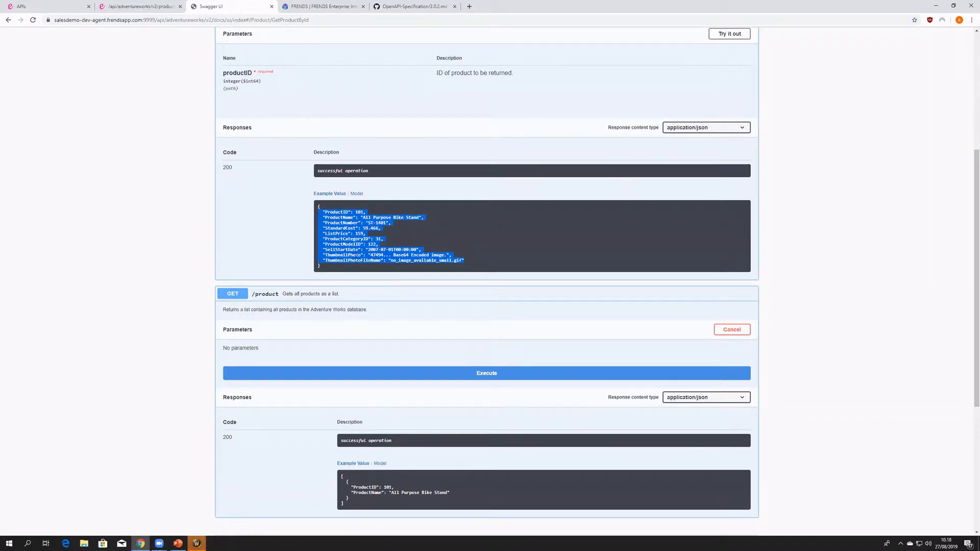
{"action": "left_click", "coordinate": [66, 7]}
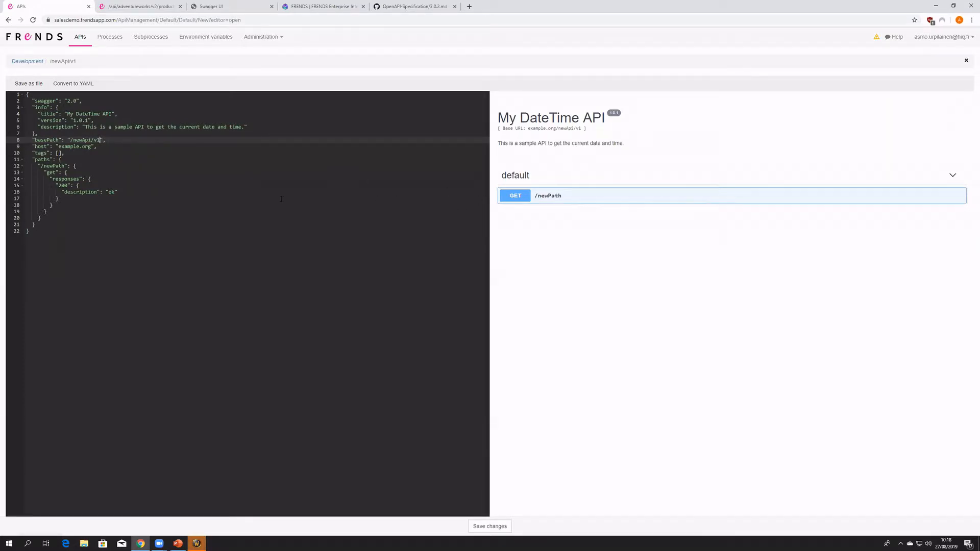
{"action": "left_click", "coordinate": [559, 199]}
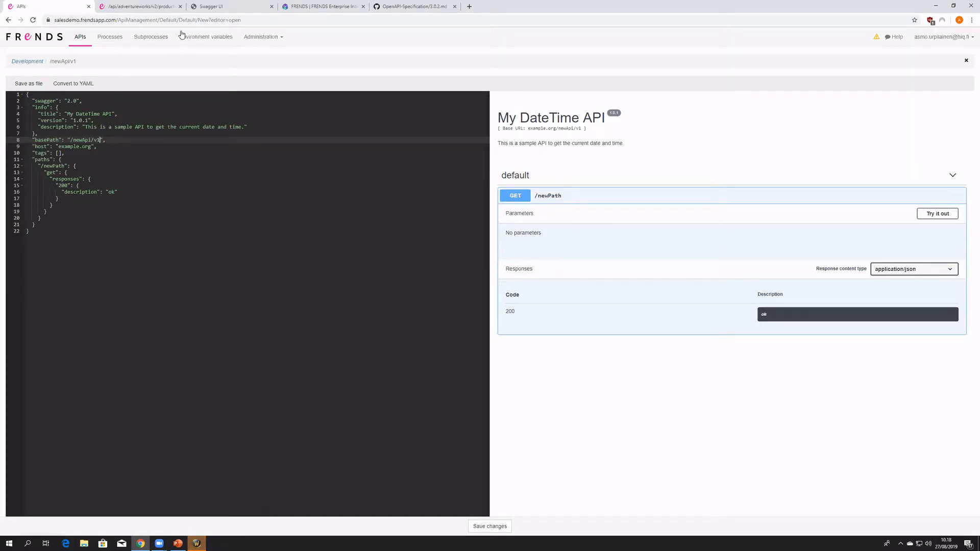
- Examine the ProductID field in the GET /product/{productID} example response of the Adventure Works Swagger UI
{"action": "left_click", "coordinate": [212, 6]}
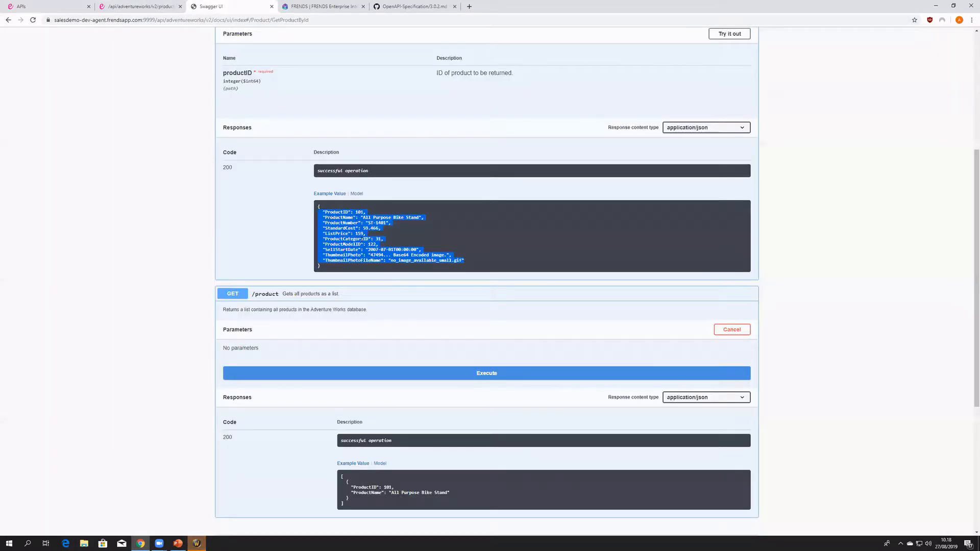
{"action": "left_click", "coordinate": [352, 229]}
{"action": "double_click", "coordinate": [334, 212]}
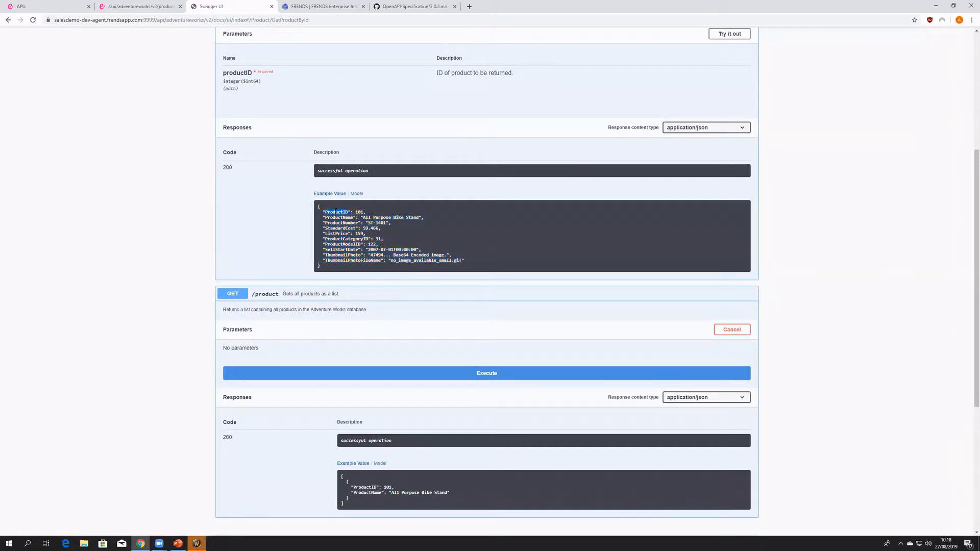
- Change the new API's base path to /date/v1 in the swagger editor
{"action": "left_click", "coordinate": [65, 6]}
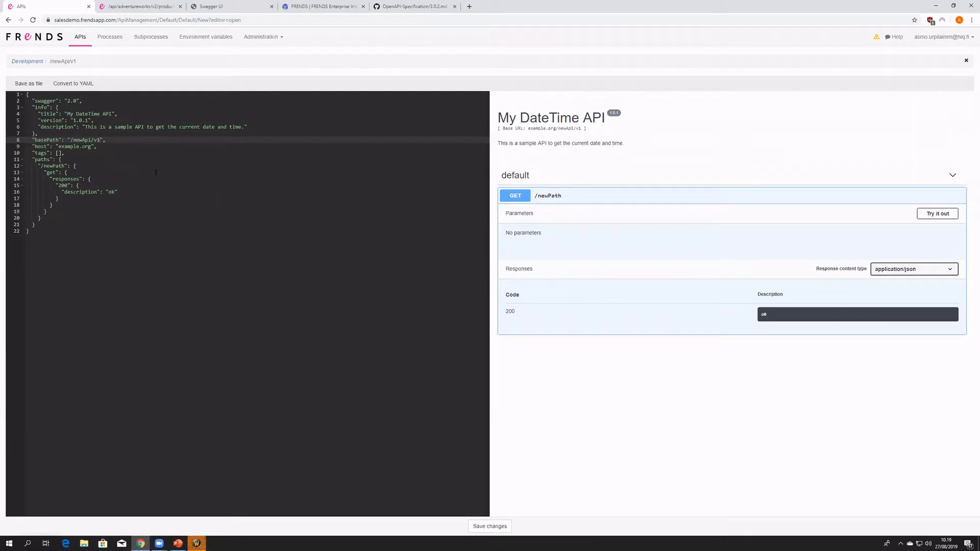
{"action": "double_click", "coordinate": [86, 140]}
{"action": "type", "text": "date"}
{"action": "left_click", "coordinate": [94, 141]}
{"action": "left_click", "coordinate": [101, 153]}
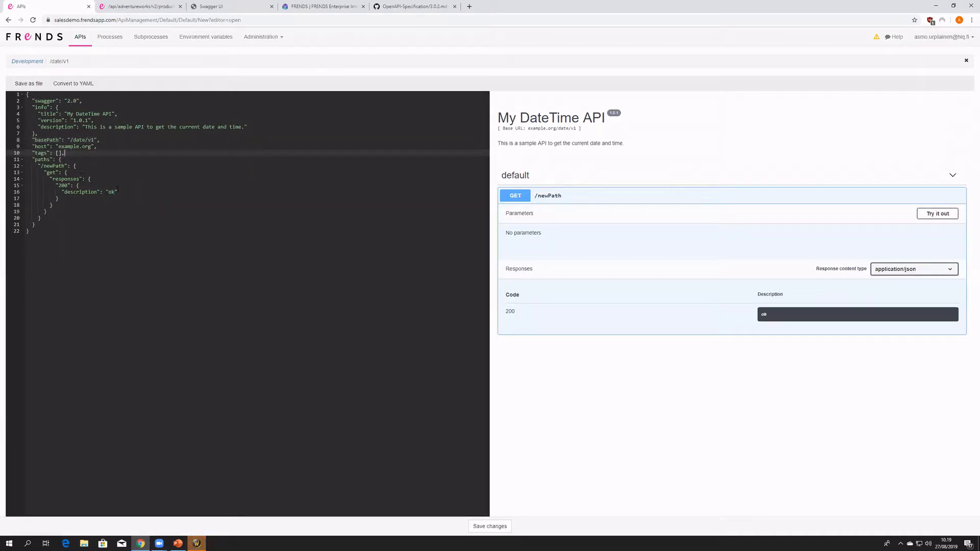
- Open the APIs page in a second browser tab and open the Adventure Works swagger for editing there
{"action": "left_click", "coordinate": [148, 7]}
{"action": "left_click", "coordinate": [76, 6]}
{"action": "middle_click", "coordinate": [82, 37]}
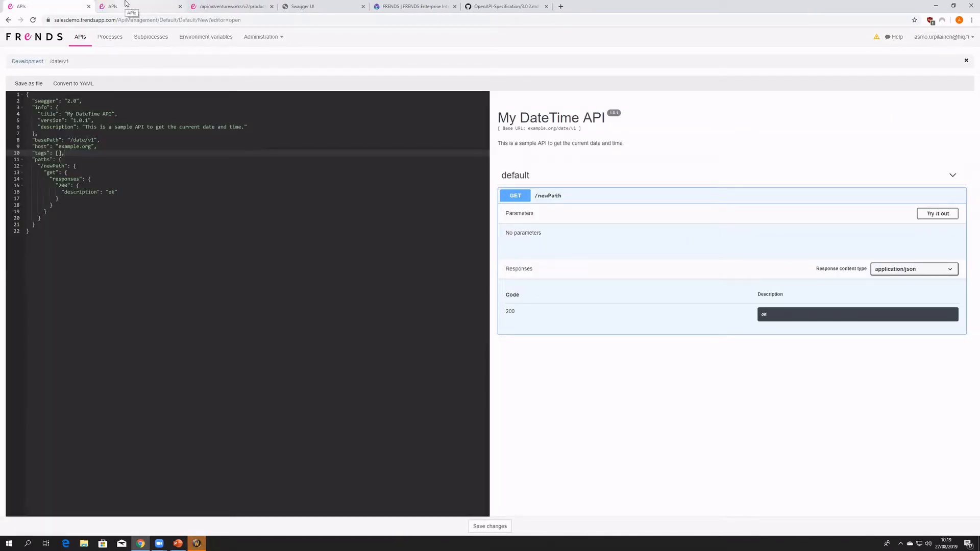
{"action": "left_click", "coordinate": [115, 6]}
{"action": "left_click", "coordinate": [102, 92]}
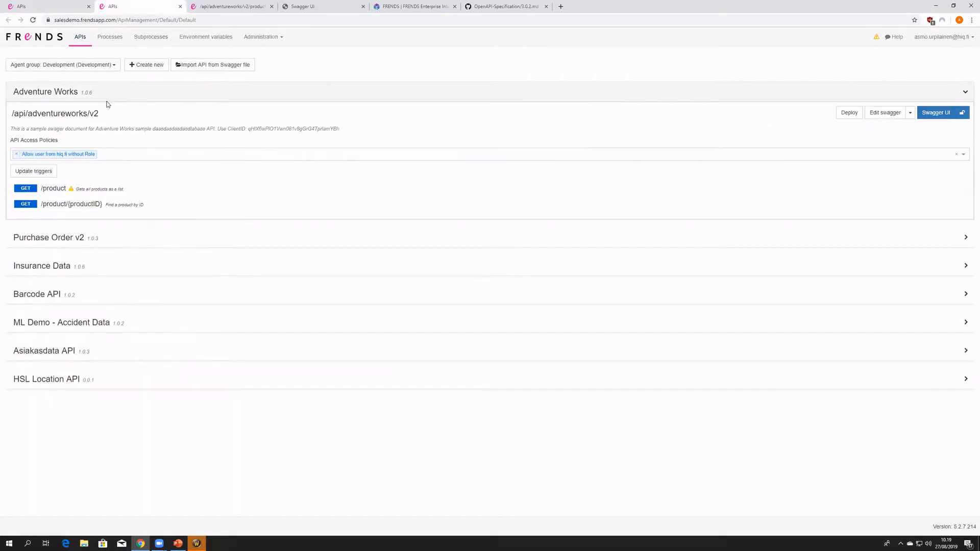
{"action": "left_click", "coordinate": [885, 112]}
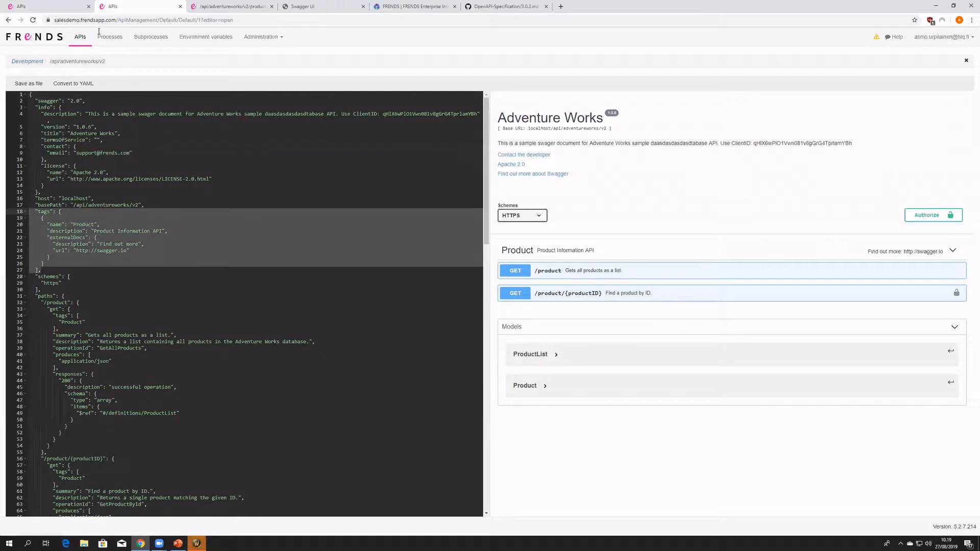
- Replace the new API's empty tags entry with the tags block copied from the Adventure Works swagger
{"action": "left_click", "coordinate": [61, 6]}
{"action": "left_click_drag", "start_coordinate": [69, 153], "coordinate": [26, 153]}
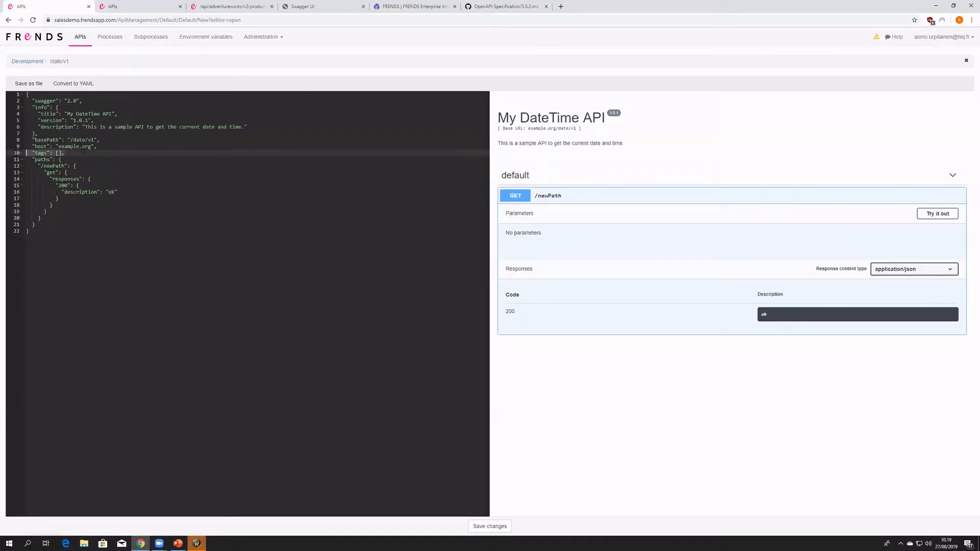
{"action": "type", "text": "\"tags\": [     {       \"name\": \"Product\",       \"description\": \"Product Information API\",       \"externalDocs\": {         \"description\": \"Find out more\",         \"url\": \"http://swagger.io\"       }     }   ],"}
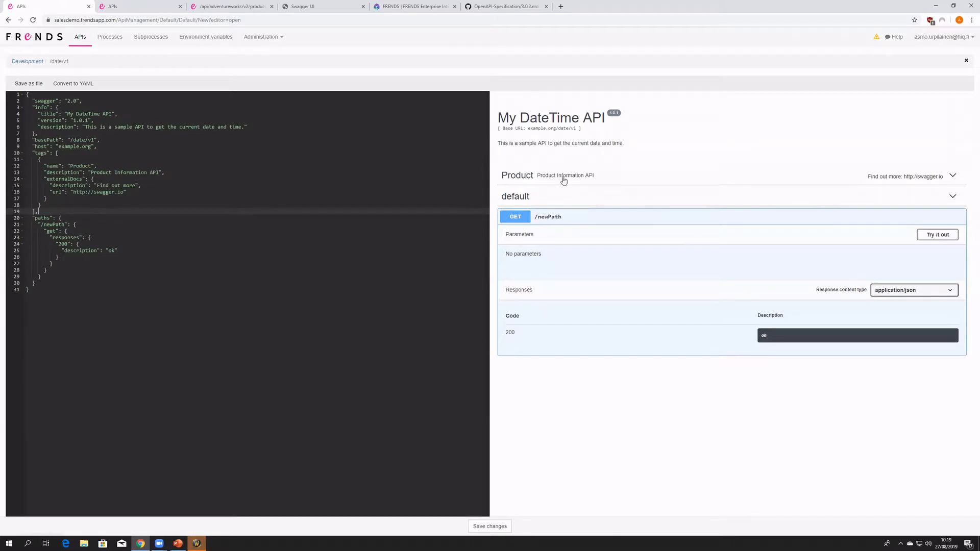
- Rename the pasted tag in the new API's tags block to Time API
{"action": "left_click", "coordinate": [513, 178]}
{"action": "double_click", "coordinate": [41, 154]}
{"action": "double_click", "coordinate": [80, 166]}
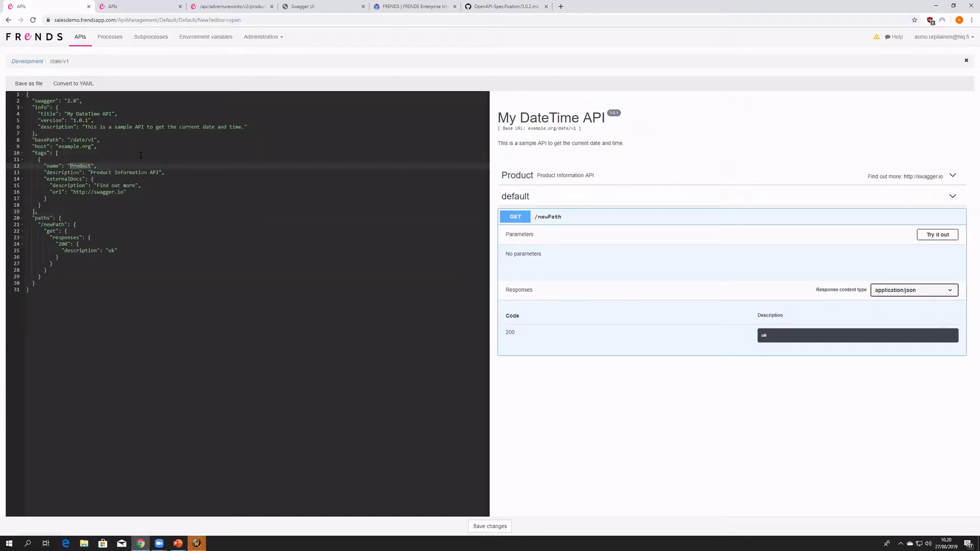
{"action": "type", "text": "Time"}
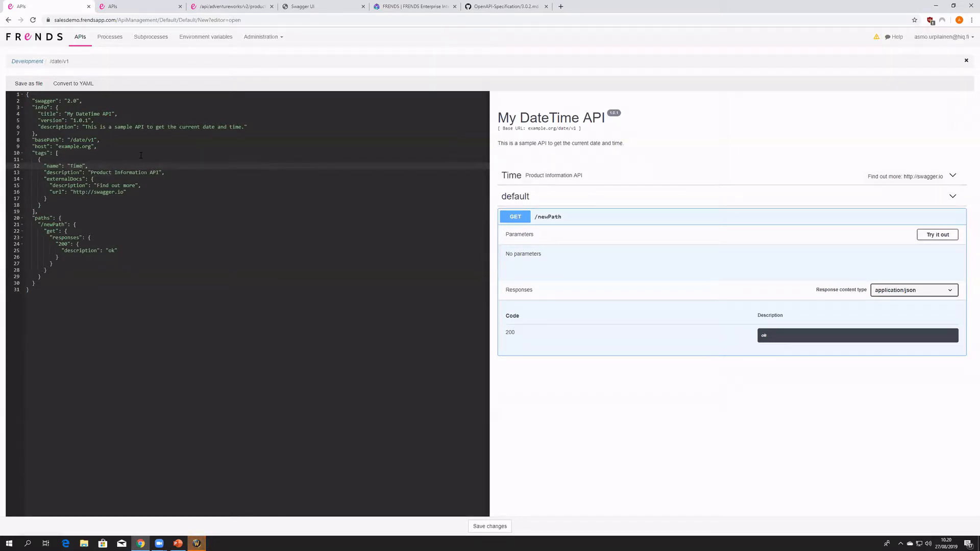
{"action": "left_click_drag", "start_coordinate": [51, 200], "coordinate": [26, 159]}
{"action": "left_click", "coordinate": [60, 193]}
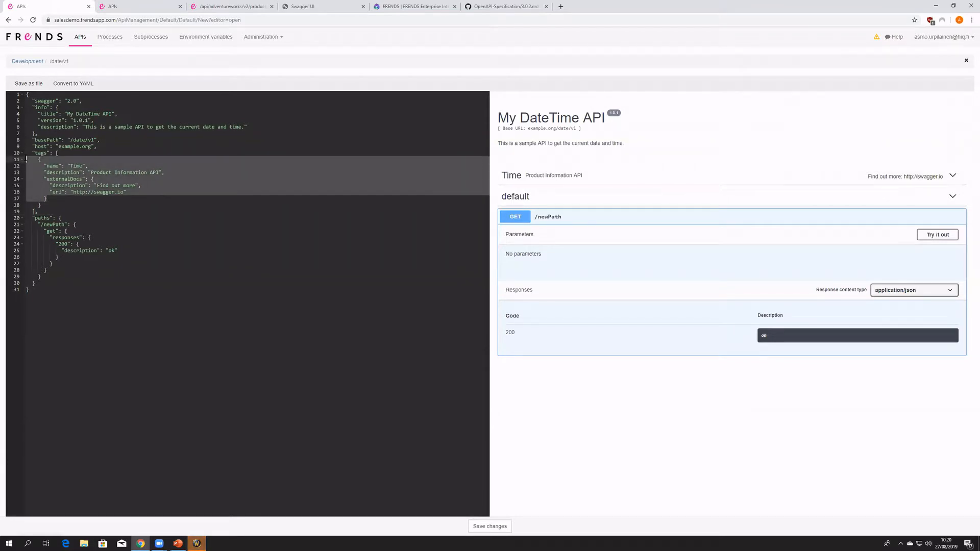
{"action": "left_click", "coordinate": [76, 166]}
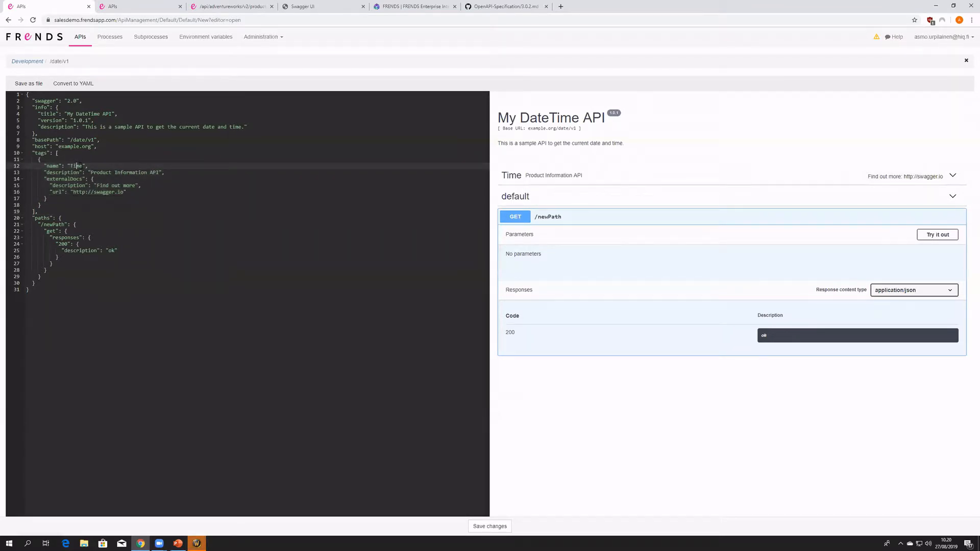
{"action": "type", "text": "API"}
- Set the Time API tag's description to "API used to get the Time."
{"action": "left_click", "coordinate": [91, 173]}
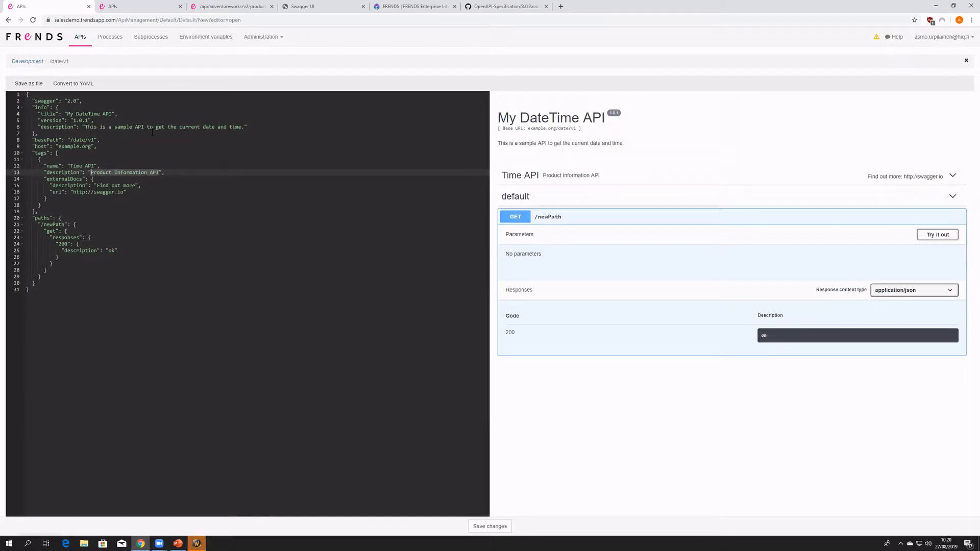
{"action": "type", "text": "API used to get the t"}
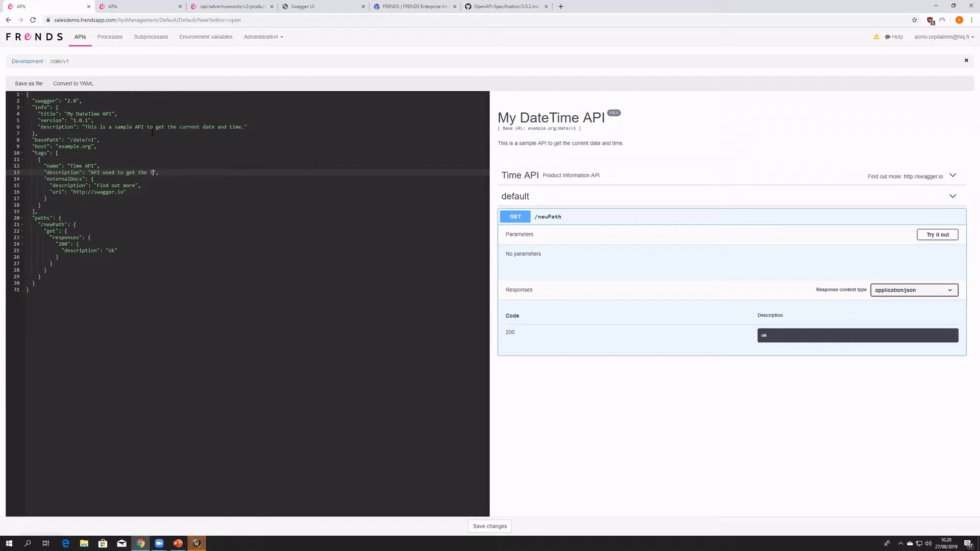
{"action": "type", "text": "ime."}
- Review the new API's paths section, and select the whole /product path block in the Adventure Works swagger for copying
{"action": "left_click_drag", "start_coordinate": [31, 218], "coordinate": [93, 276]}
{"action": "left_click", "coordinate": [92, 275]}
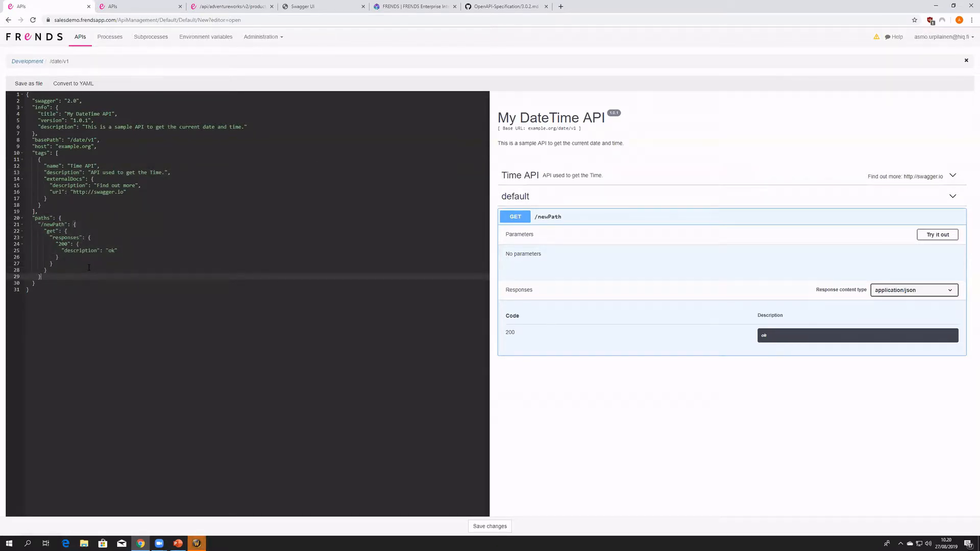
{"action": "left_click", "coordinate": [50, 217]}
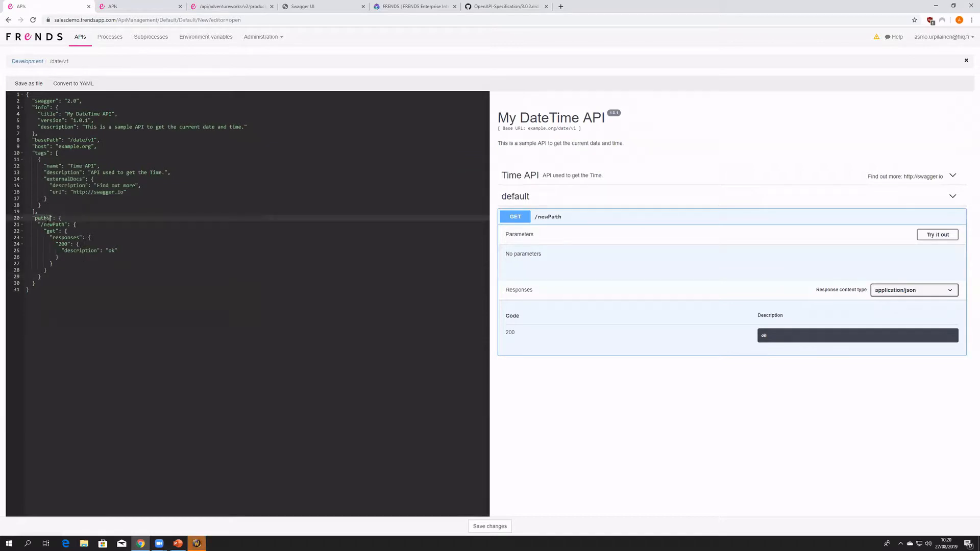
{"action": "left_click", "coordinate": [50, 224]}
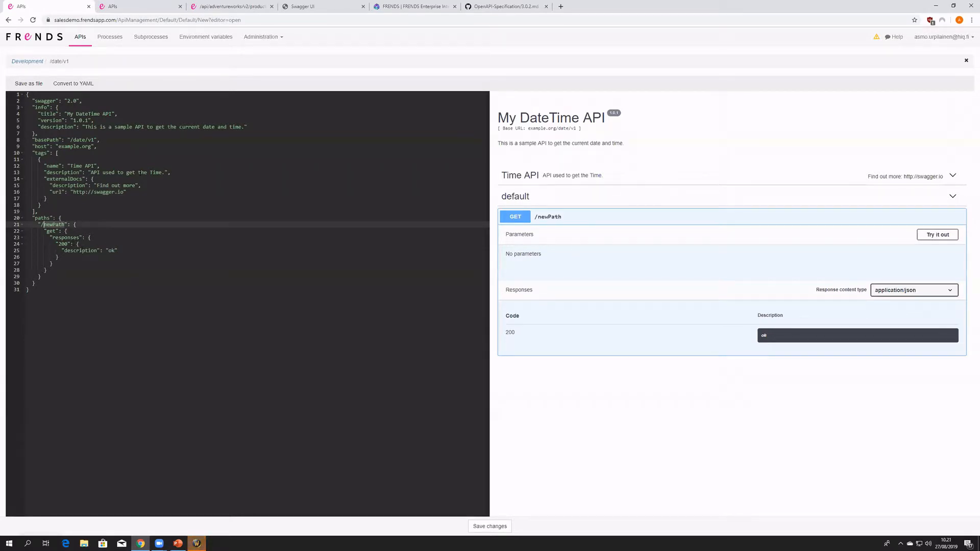
{"action": "left_click", "coordinate": [133, 12]}
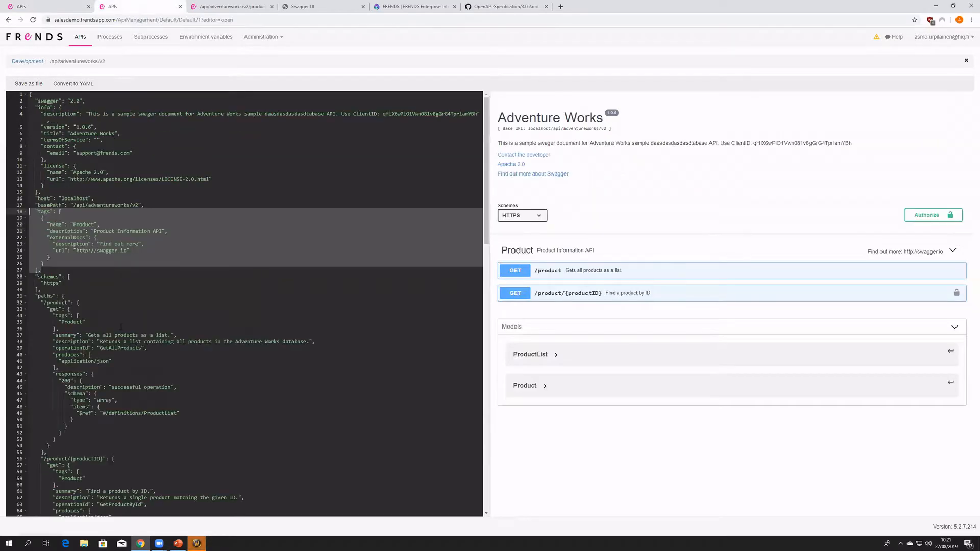
{"action": "scroll", "coordinate": [101, 323], "scroll_direction": "down", "scroll_amount": 2}
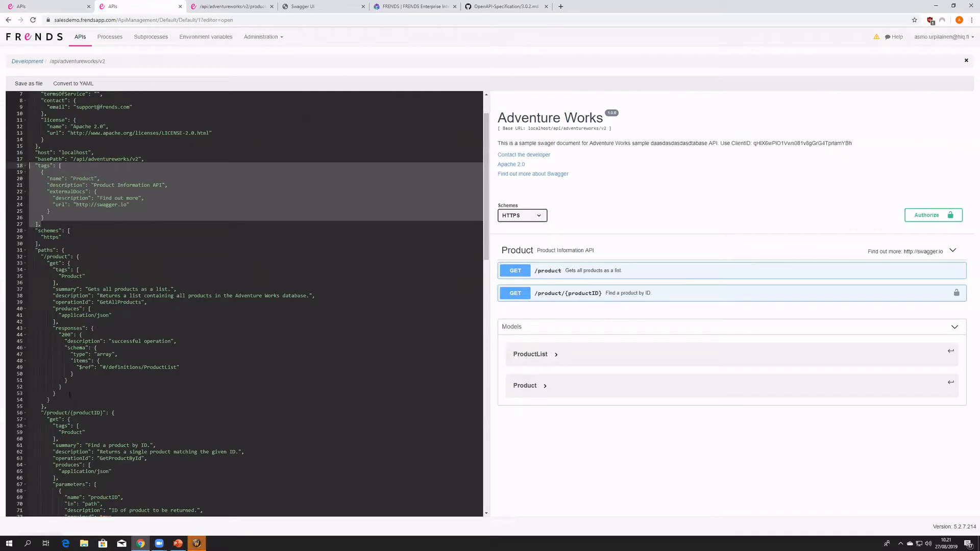
{"action": "left_click_drag", "start_coordinate": [48, 407], "coordinate": [10, 258]}
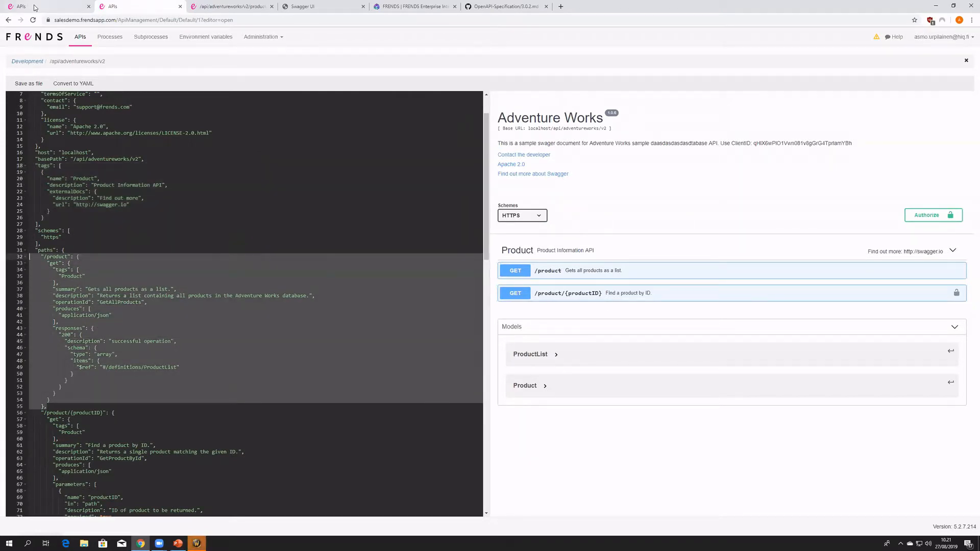
- Replace the new API's /newPath block with the copied /product block and remove the trailing comma after it
{"action": "key", "text": "ctrl+shift+Tab"}
{"action": "left_click", "coordinate": [41, 277]}
{"action": "left_click_drag", "start_coordinate": [40, 277], "coordinate": [28, 225]}
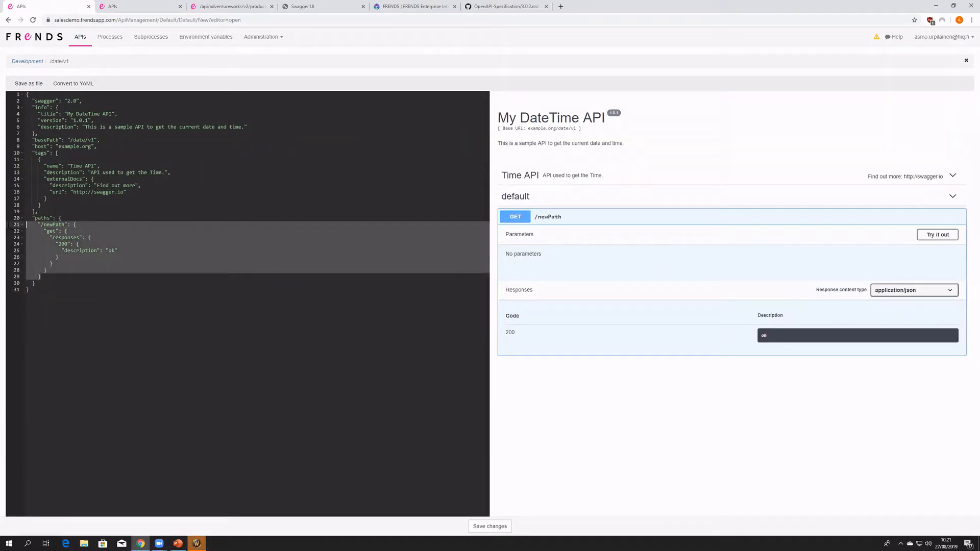
{"action": "type", "text": "\"/product\": {       \"get\": {         \"tags\": [           \"Product\"         ],         \"summary\": \"Gets all products as a list.\",         \"description\": \"Returns a list containing all products in the Adventure Works database.\",         \"operationId\": \"GetAllProducts\",         \"produces\": [           \"application/json\"         ],         \"responses\": {           \"200\": {             \"description\": \"successful operation\",             \"schema\": {               \"type\": \"array\",               \"items\": {                 \"$ref\": \"#/definitions/ProductList\"               }             }           }         }       }     },"}
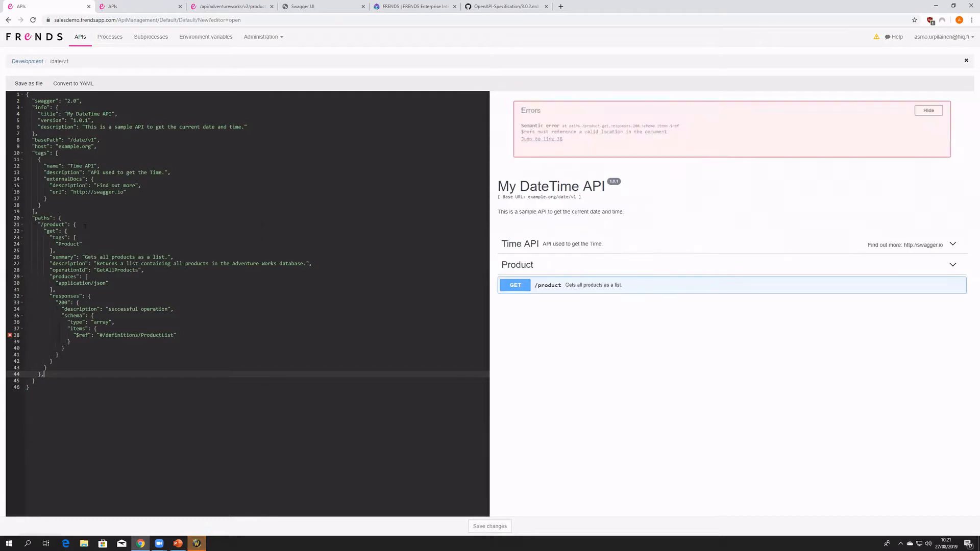
{"action": "left_click", "coordinate": [63, 225]}
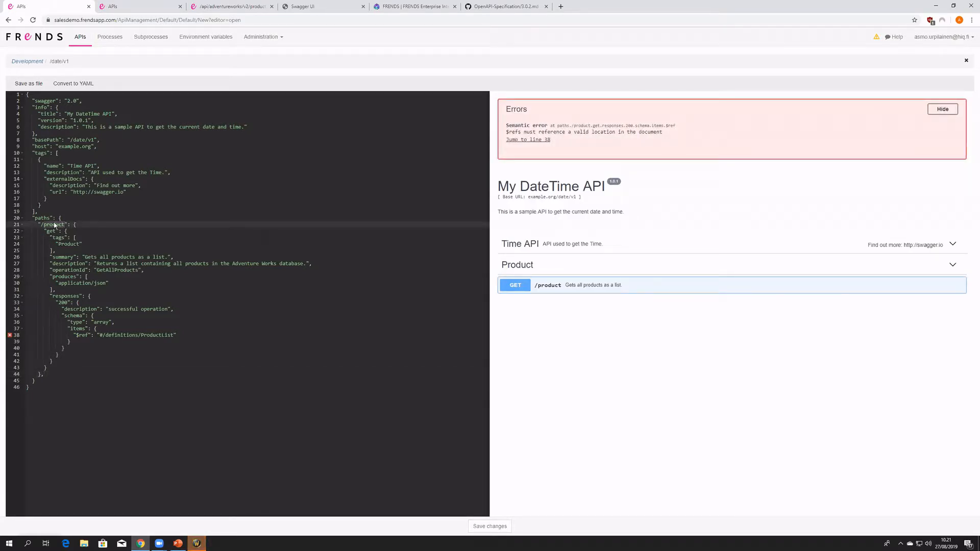
{"action": "left_click", "coordinate": [70, 369]}
{"action": "left_click", "coordinate": [73, 375]}
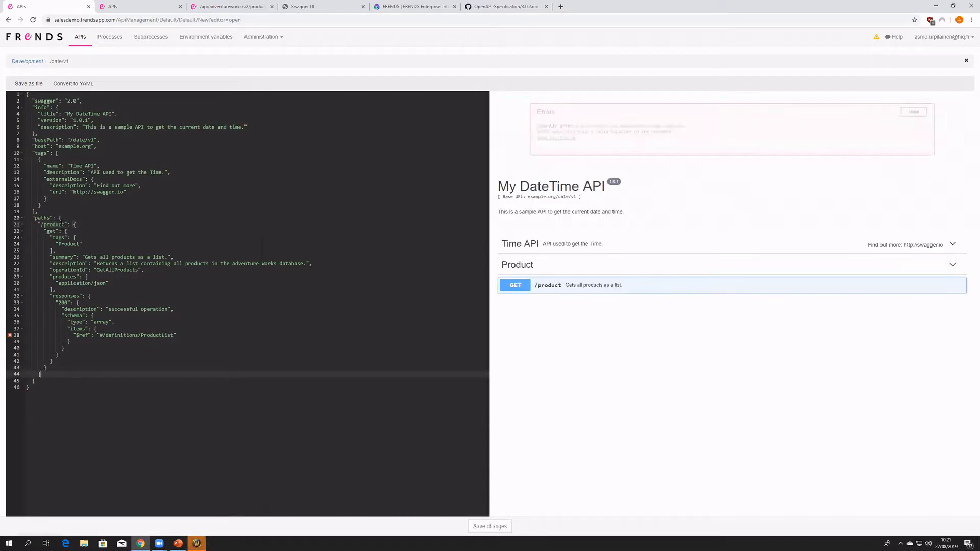
- Examine how the base path's /date and v1 parts combine with the /product path into the endpoint address
{"action": "double_click", "coordinate": [57, 225]}
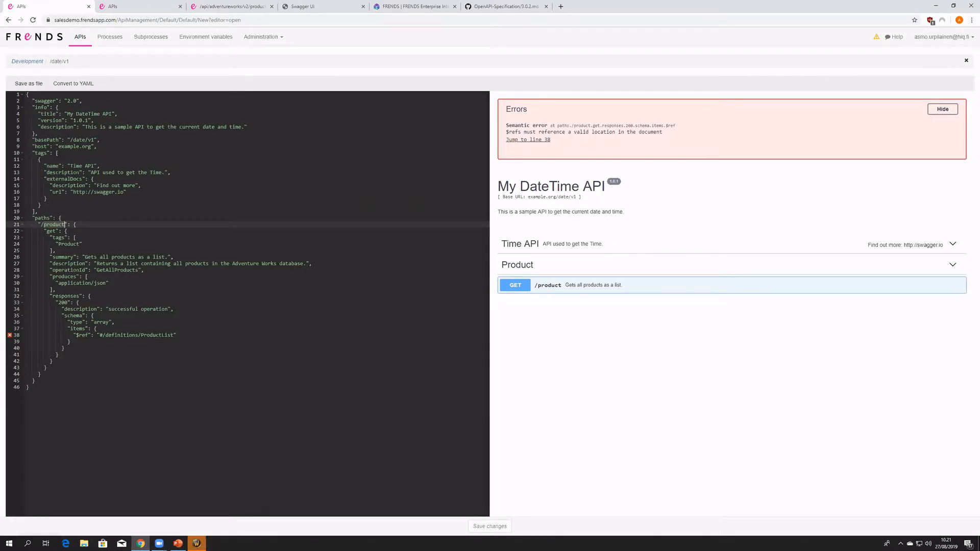
{"action": "left_click_drag", "start_coordinate": [70, 140], "coordinate": [88, 139]}
{"action": "double_click", "coordinate": [77, 141]}
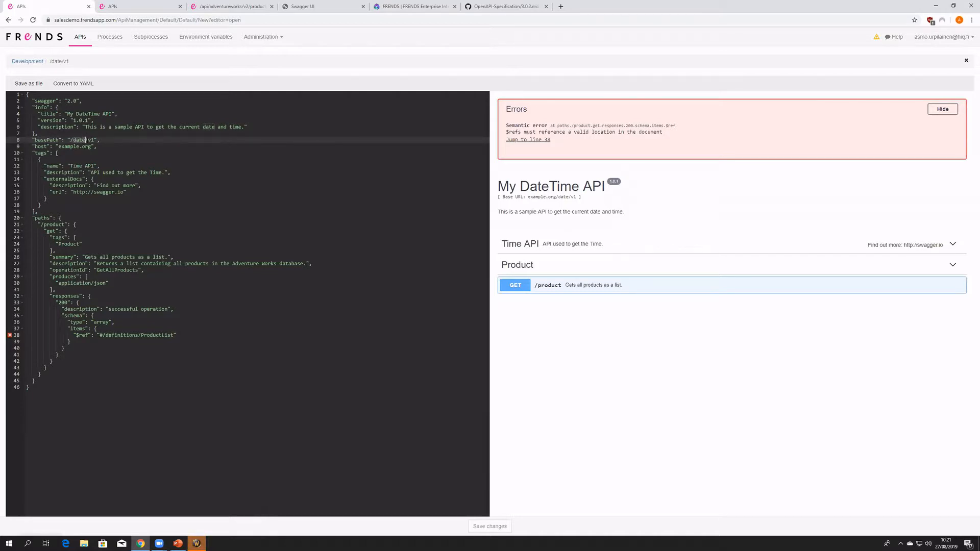
{"action": "double_click", "coordinate": [92, 139]}
{"action": "double_click", "coordinate": [54, 224]}
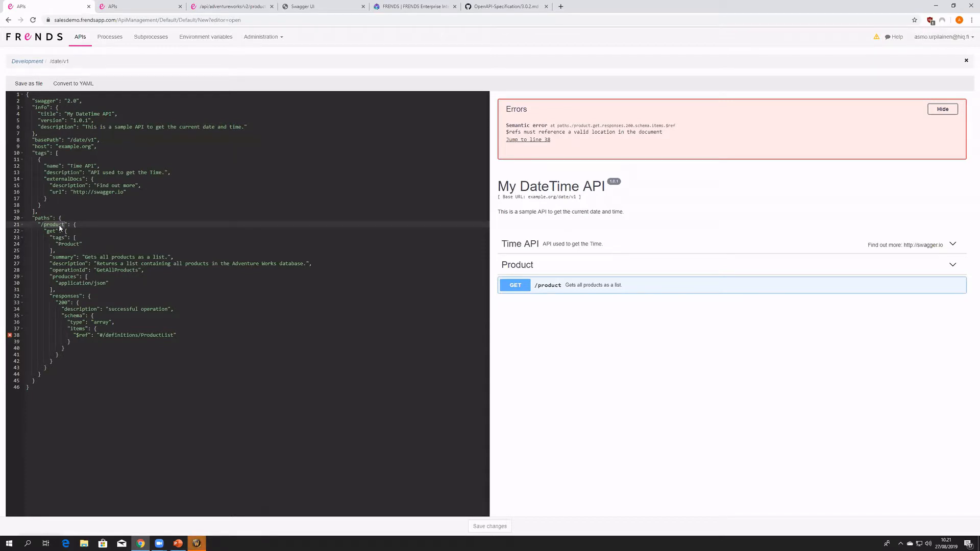
{"action": "left_click_drag", "start_coordinate": [95, 140], "coordinate": [70, 140]}
{"action": "mouse_move", "coordinate": [42, 225]}
{"action": "left_mouse_down"}
{"action": "mouse_move", "coordinate": [66, 225]}
{"action": "mouse_move", "coordinate": [44, 224]}
{"action": "left_mouse_up"}
- Rename the /product path in the new API to /gettime
{"action": "left_click", "coordinate": [65, 224]}
{"action": "key", "text": "BackSpace"}
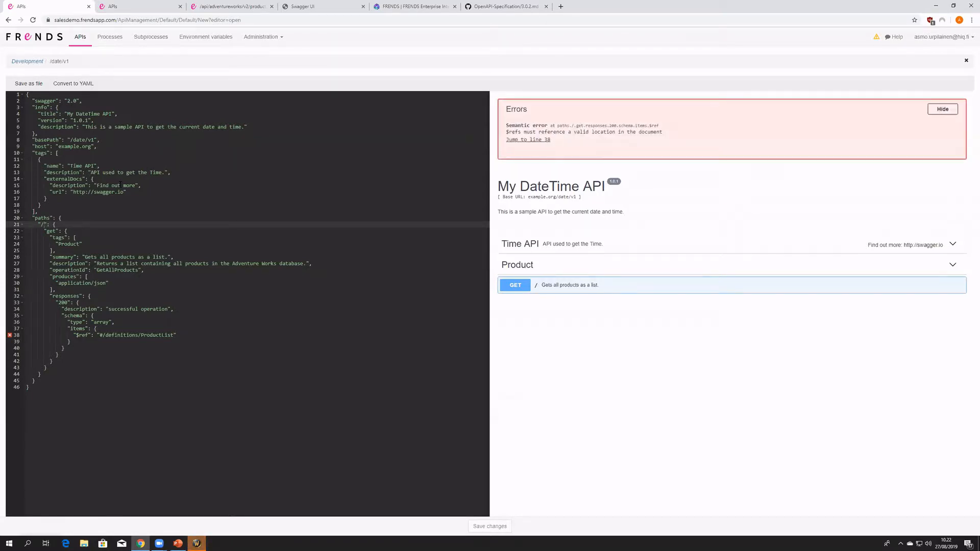
{"action": "type", "text": "gettime"}
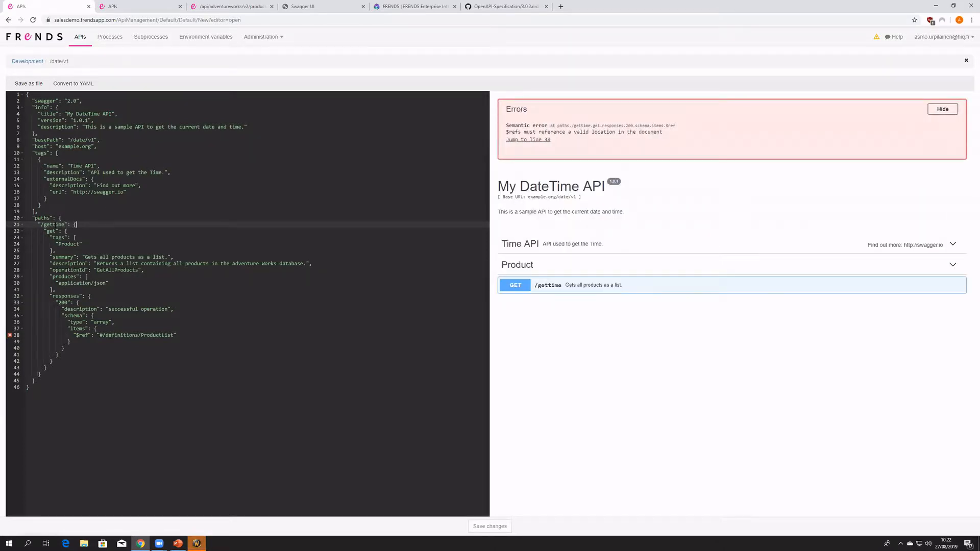
- Expand the /gettime operation in the preview and set its HTTP method to post
{"action": "left_click", "coordinate": [50, 232]}
{"action": "left_click", "coordinate": [543, 290]}
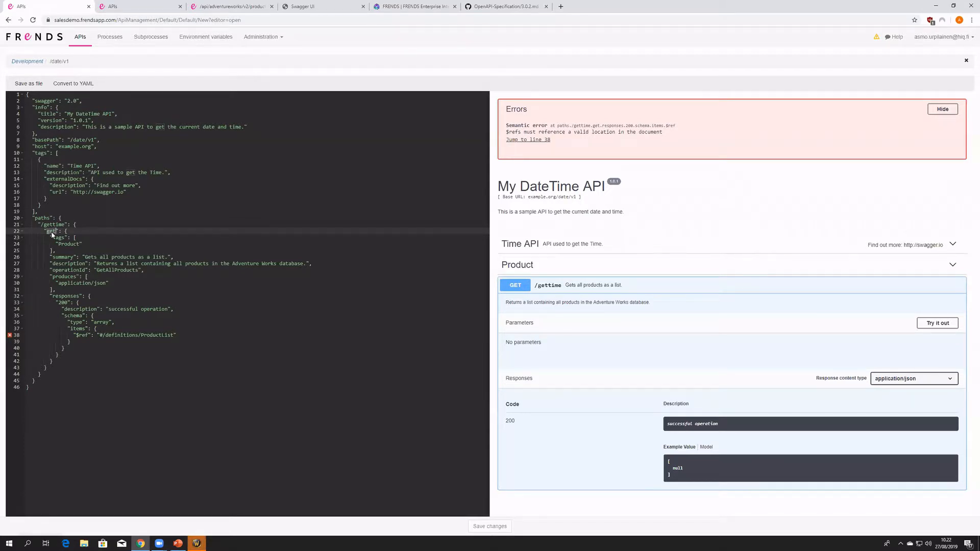
{"action": "type", "text": "so"}
{"action": "type", "text": "po"}
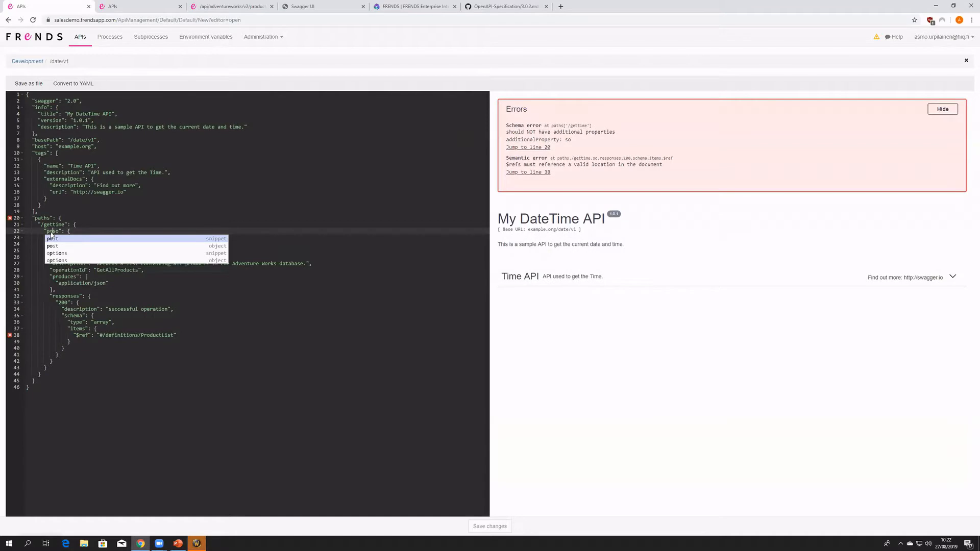
{"action": "key", "text": "Right"}
{"action": "key", "text": "Right"}
{"action": "key", "text": "BackSpace"}
{"action": "type", "text": "t"}
{"action": "left_click", "coordinate": [287, 309]}
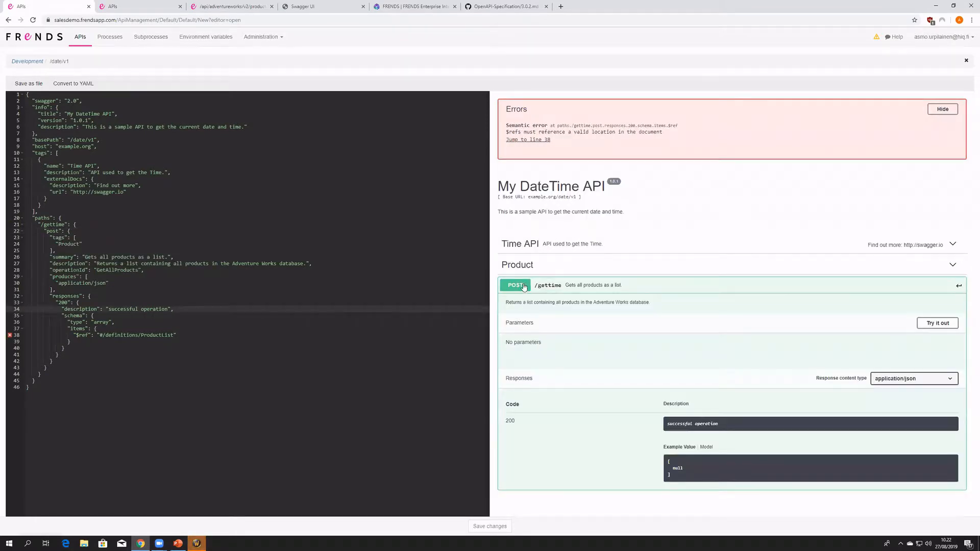
- Set the /gettime operation's HTTP method to options
{"action": "left_click", "coordinate": [47, 230]}
{"action": "type", "text": "opt"}
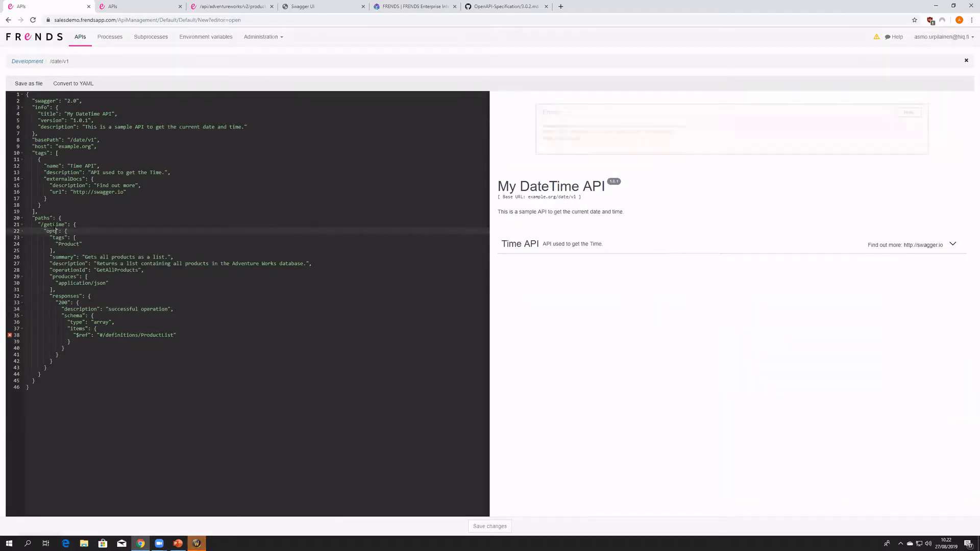
{"action": "type", "text": "ions"}
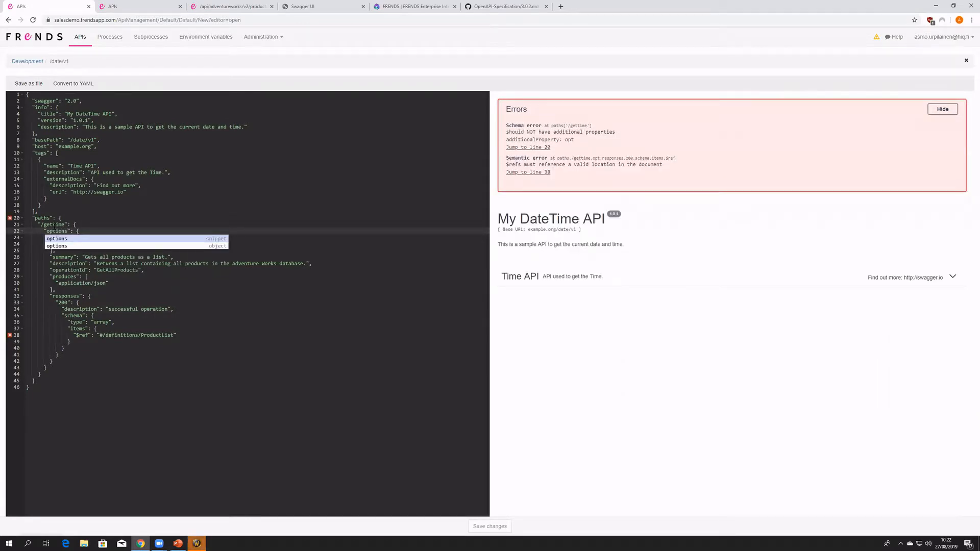
- Set the /gettime operation's HTTP method to put
{"action": "key", "text": "BackSpace"}
{"action": "key", "text": "BackSpace"}
{"action": "key", "text": "BackSpace"}
{"action": "key", "text": "BackSpace"}
{"action": "key", "text": "BackSpace"}
{"action": "key", "text": "BackSpace"}
{"action": "key", "text": "BackSpace"}
{"action": "type", "text": "put"}
{"action": "left_click", "coordinate": [102, 342]}
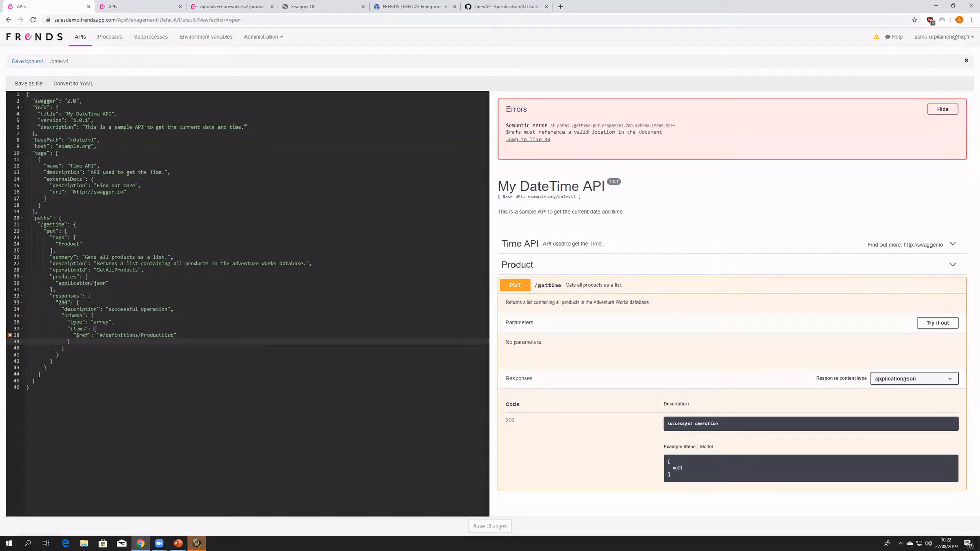
- Set the /gettime operation's HTTP method to get
{"action": "left_click", "coordinate": [53, 230]}
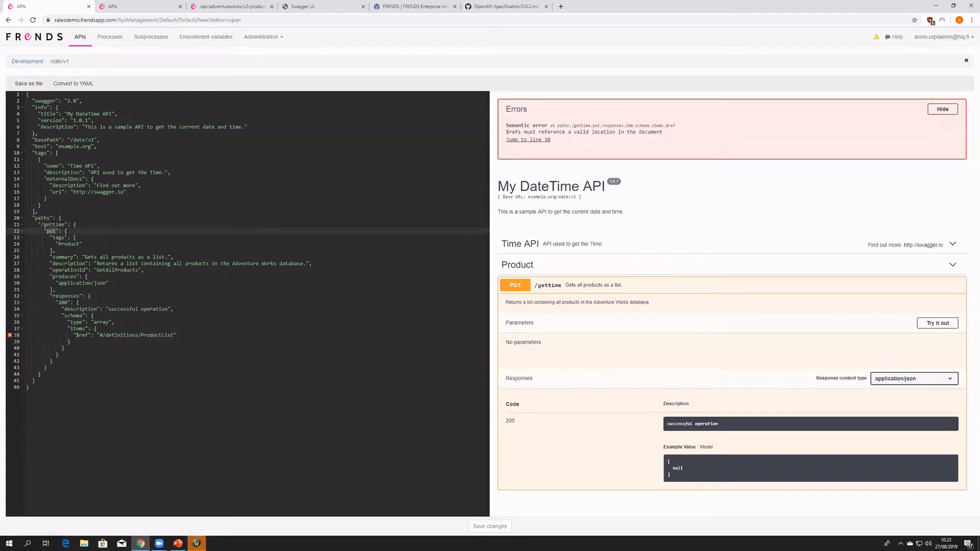
{"action": "type", "text": "get"}
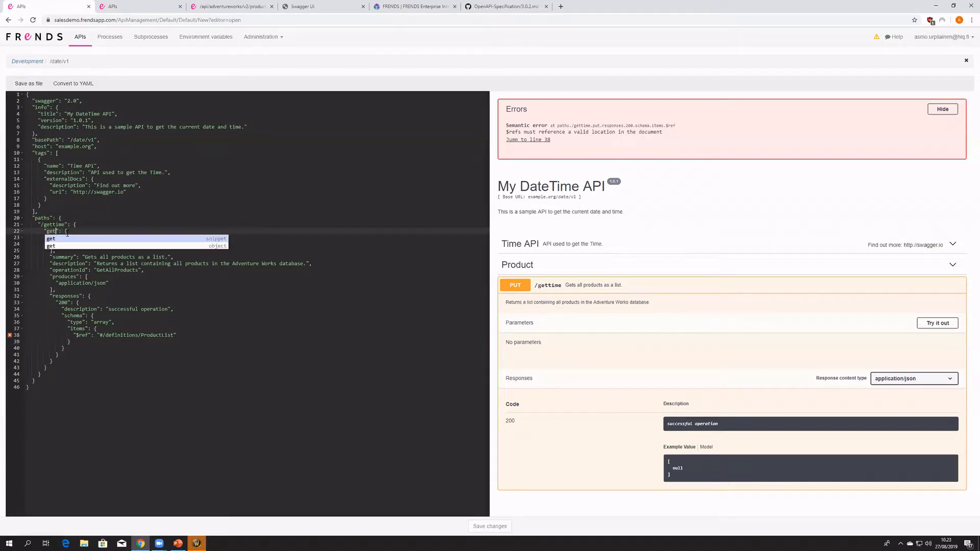
{"action": "left_click", "coordinate": [73, 233]}
{"action": "double_click", "coordinate": [53, 231]}
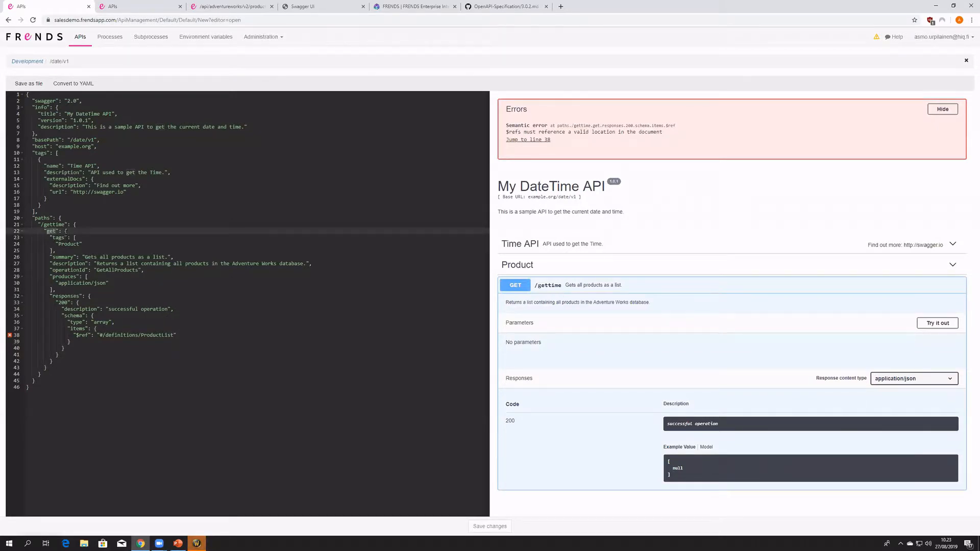
- Replace the /gettime operation's Product tag with the Time API tag name and expand the Time API group in the preview
{"action": "left_click", "coordinate": [59, 237]}
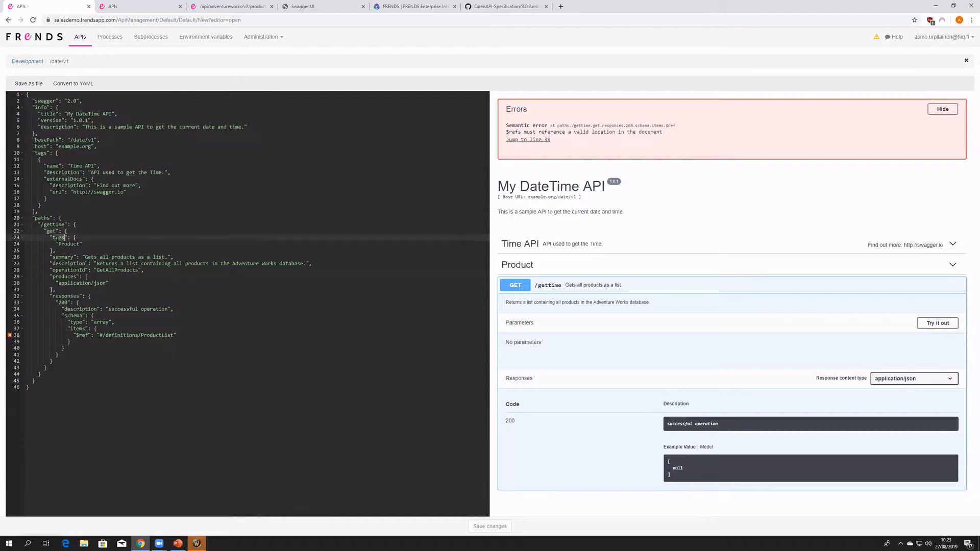
{"action": "mouse_move", "coordinate": [33, 153]}
{"action": "left_mouse_down"}
{"action": "mouse_move", "coordinate": [58, 202]}
{"action": "mouse_move", "coordinate": [39, 212]}
{"action": "mouse_move", "coordinate": [23, 154]}
{"action": "left_mouse_up"}
{"action": "left_click", "coordinate": [94, 166]}
{"action": "left_click_drag", "start_coordinate": [94, 166], "coordinate": [70, 166]}
{"action": "key", "text": "ctrl+c"}
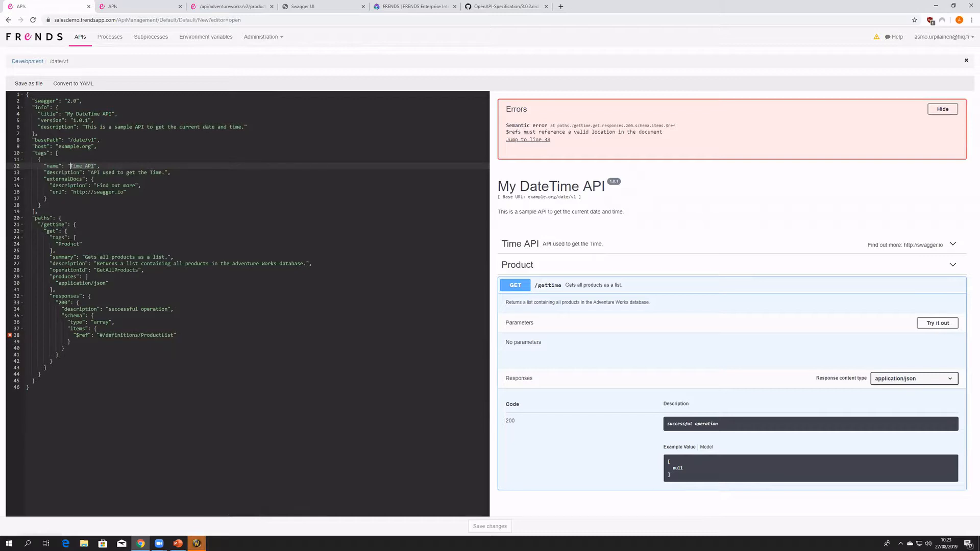
{"action": "double_click", "coordinate": [68, 244]}
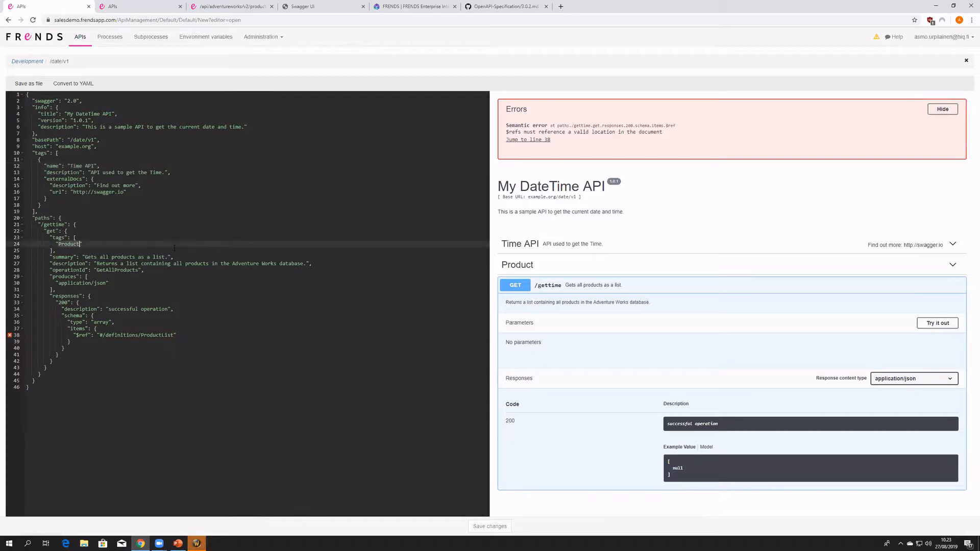
{"action": "key", "text": "ctrl+v"}
{"action": "double_click", "coordinate": [544, 248]}
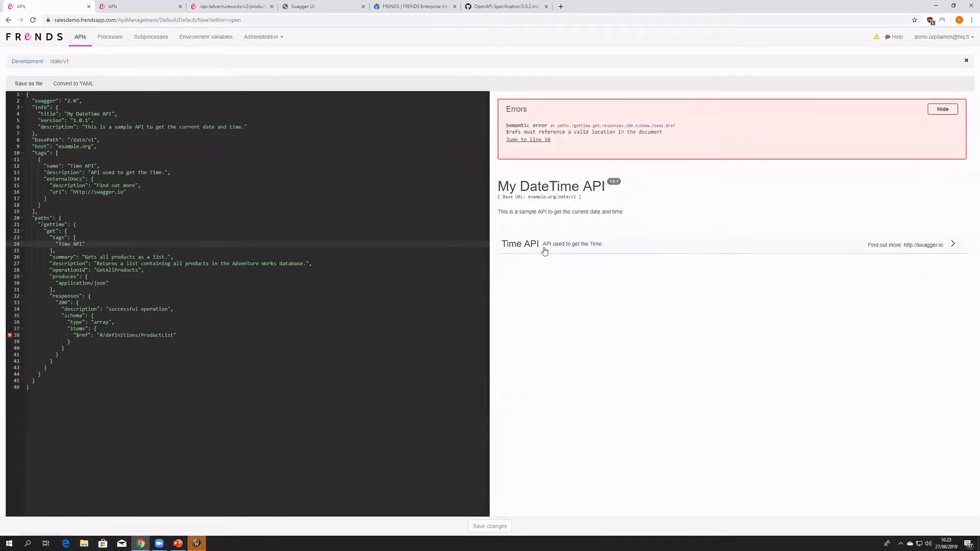
{"action": "left_click", "coordinate": [559, 242]}
{"action": "left_click", "coordinate": [561, 246]}
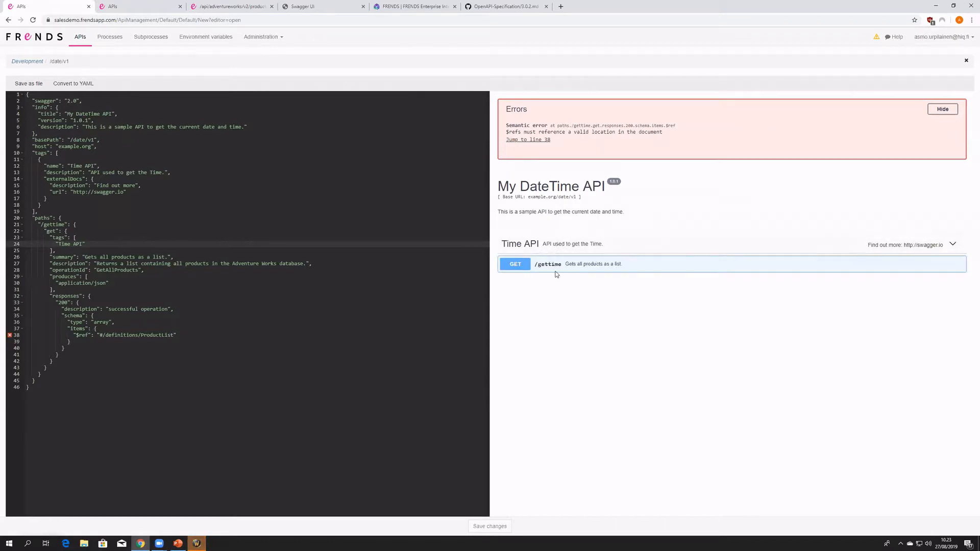
- Change the /gettime operation's summary to "This API returns the current date and time."
{"action": "left_click", "coordinate": [603, 255]}
{"action": "left_click", "coordinate": [577, 256]}
{"action": "left_click_drag", "start_coordinate": [168, 257], "coordinate": [87, 258]}
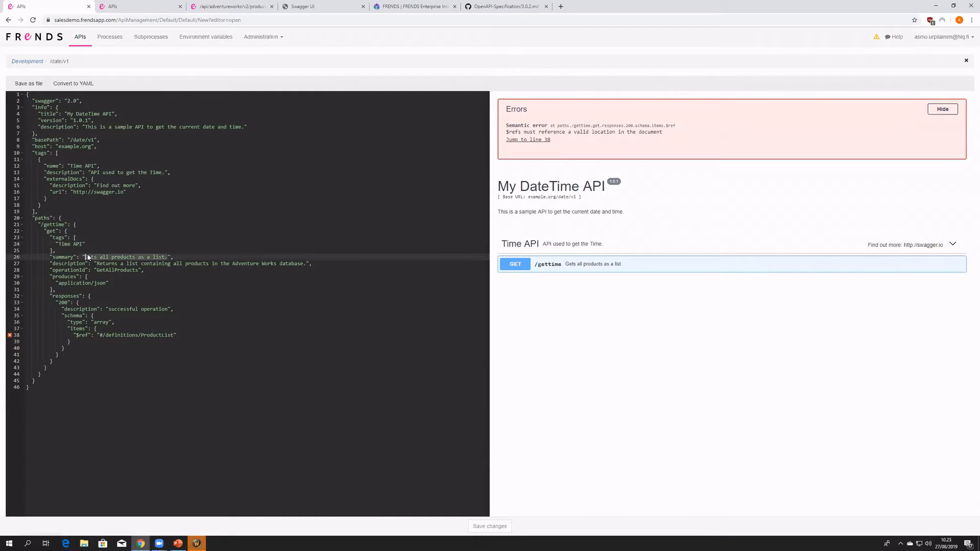
{"action": "type", "text": "Gets API"}
{"action": "type", "text": " return"}
{"action": "type", "text": "s the current date and "}
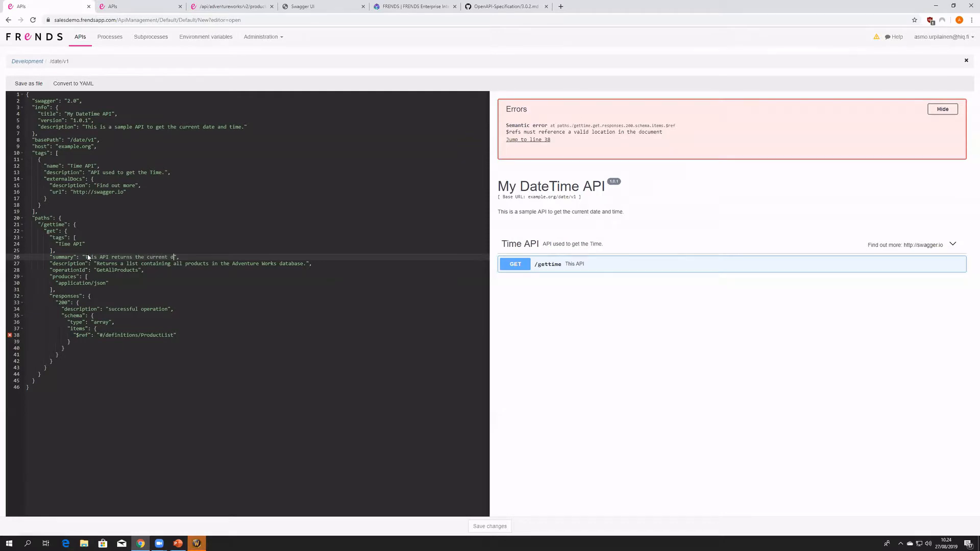
{"action": "type", "text": "time."}
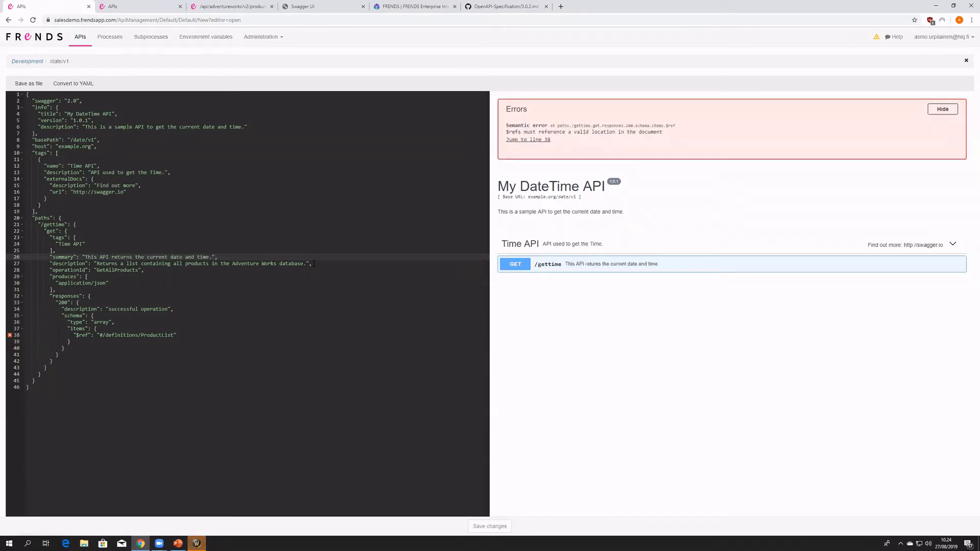
- Expand the /gettime operation in the preview and replace its description with the summary text "This API returns the current date and time."
{"action": "left_click_drag", "start_coordinate": [307, 264], "coordinate": [62, 263]}
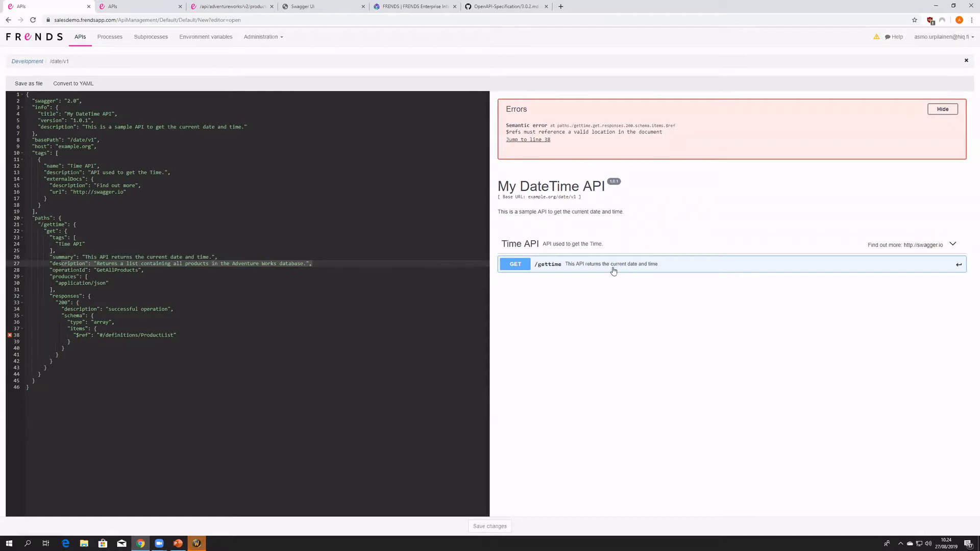
{"action": "left_click", "coordinate": [580, 269]}
{"action": "left_click_drag", "start_coordinate": [508, 281], "coordinate": [663, 291]}
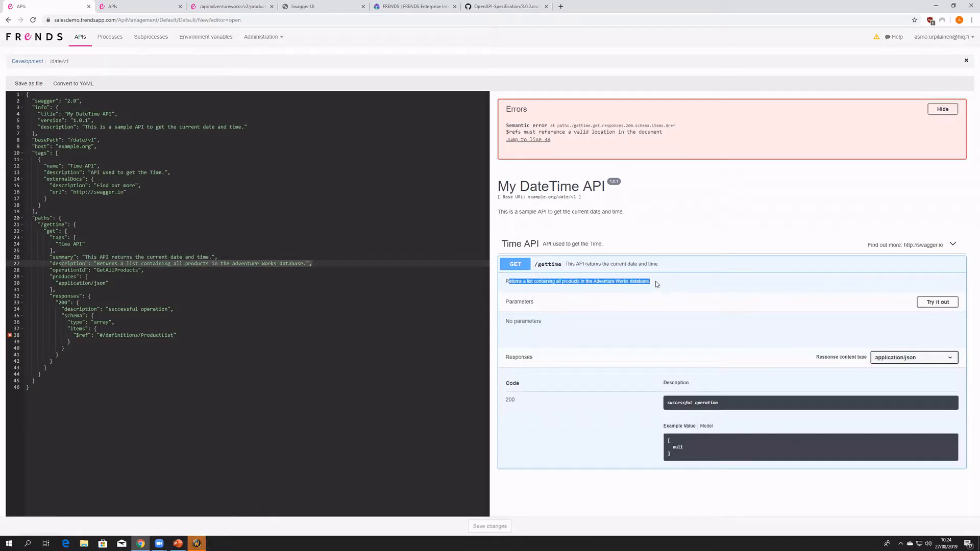
{"action": "left_click", "coordinate": [136, 263]}
{"action": "left_click_drag", "start_coordinate": [121, 264], "coordinate": [97, 264]}
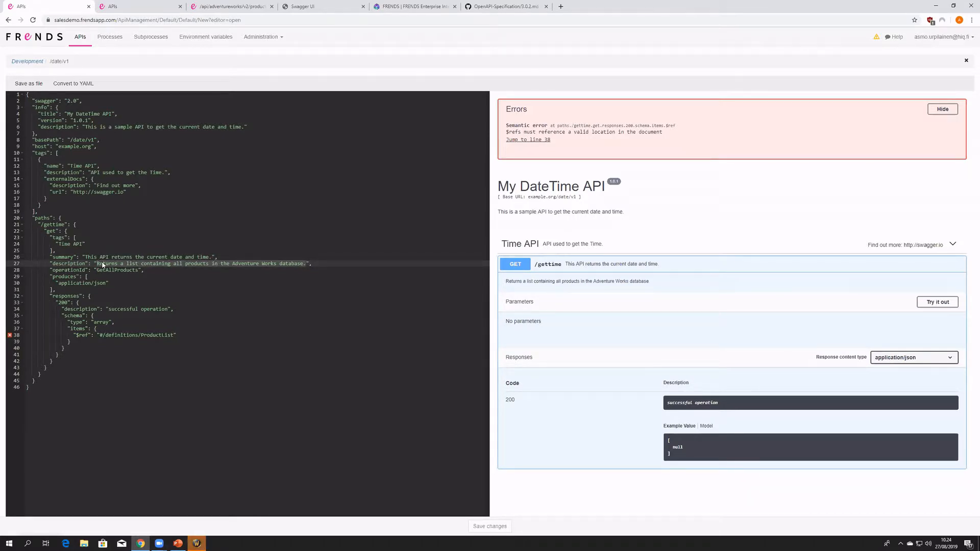
{"action": "left_click_drag", "start_coordinate": [211, 257], "coordinate": [85, 258]}
{"action": "key", "text": "ctrl+c"}
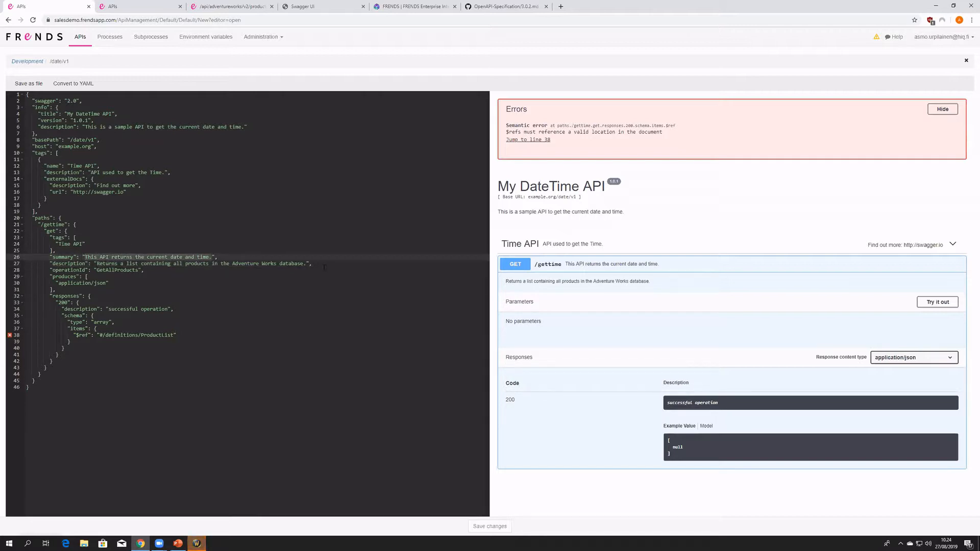
{"action": "left_click_drag", "start_coordinate": [309, 264], "coordinate": [97, 264]}
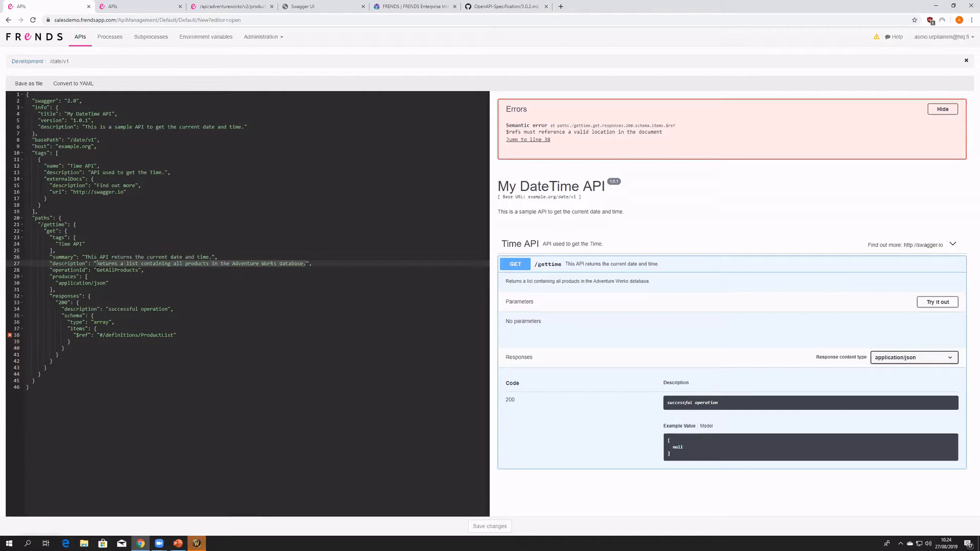
{"action": "key", "text": "ctrl+v"}
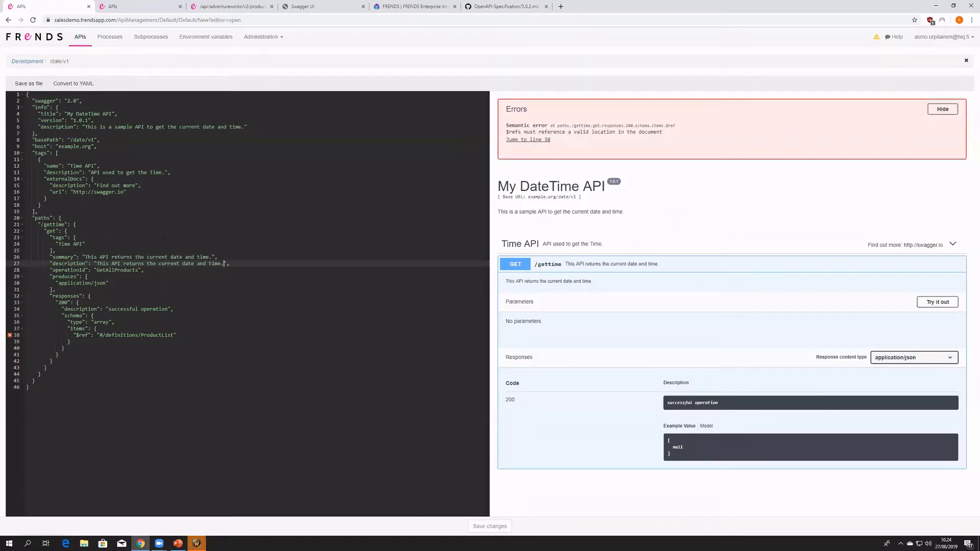
- Examine the operationId and the /gettime path in the definition alongside the Time API group and operation in the preview
{"action": "double_click", "coordinate": [127, 270]}
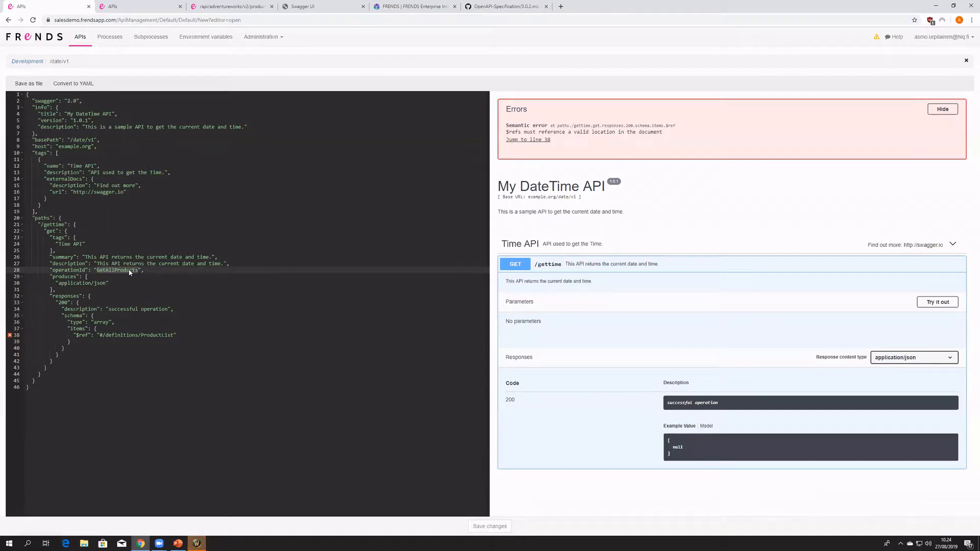
{"action": "left_click", "coordinate": [581, 270]}
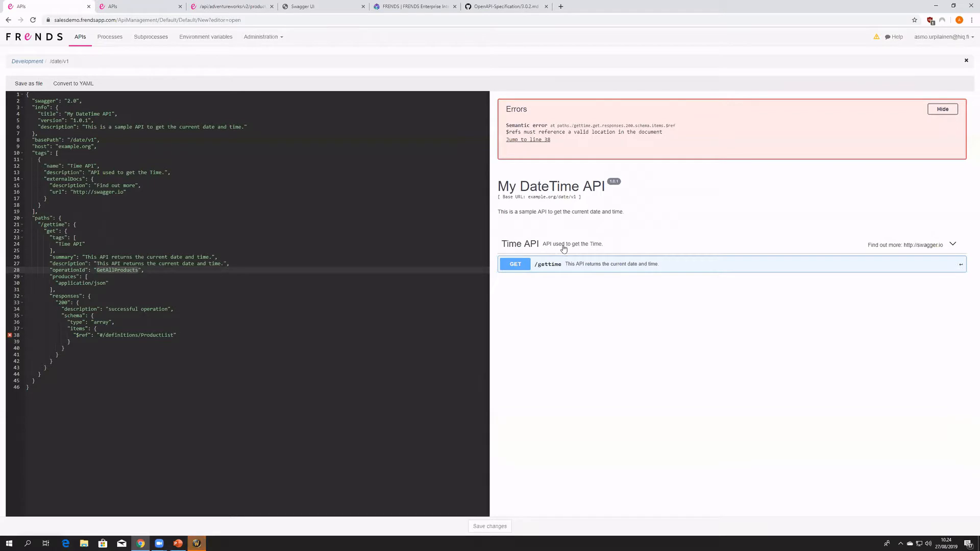
{"action": "left_click", "coordinate": [563, 247]}
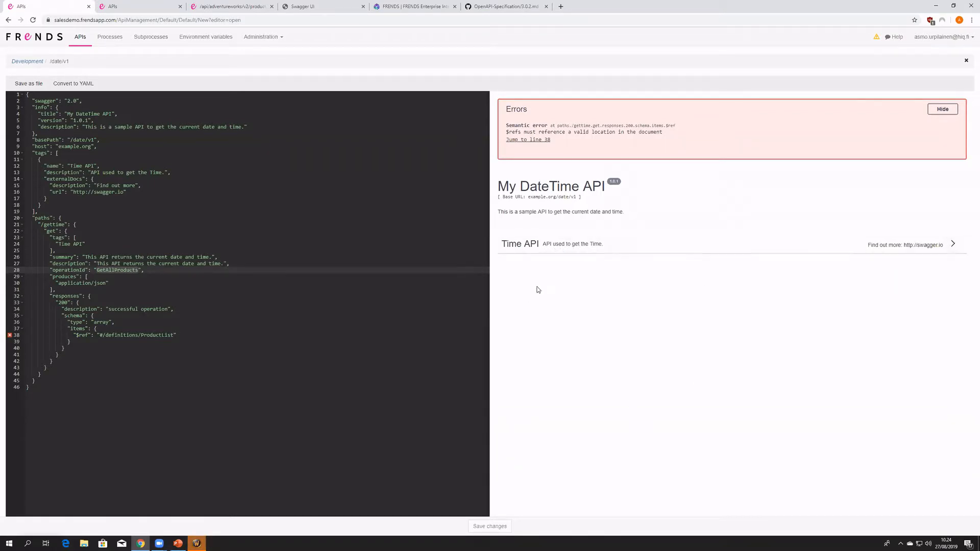
{"action": "left_click", "coordinate": [607, 251]}
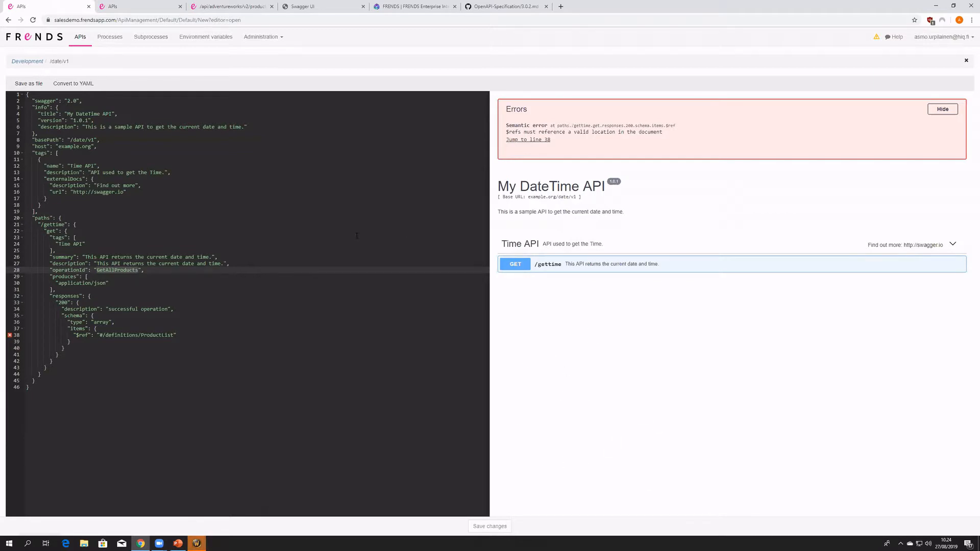
{"action": "double_click", "coordinate": [57, 224]}
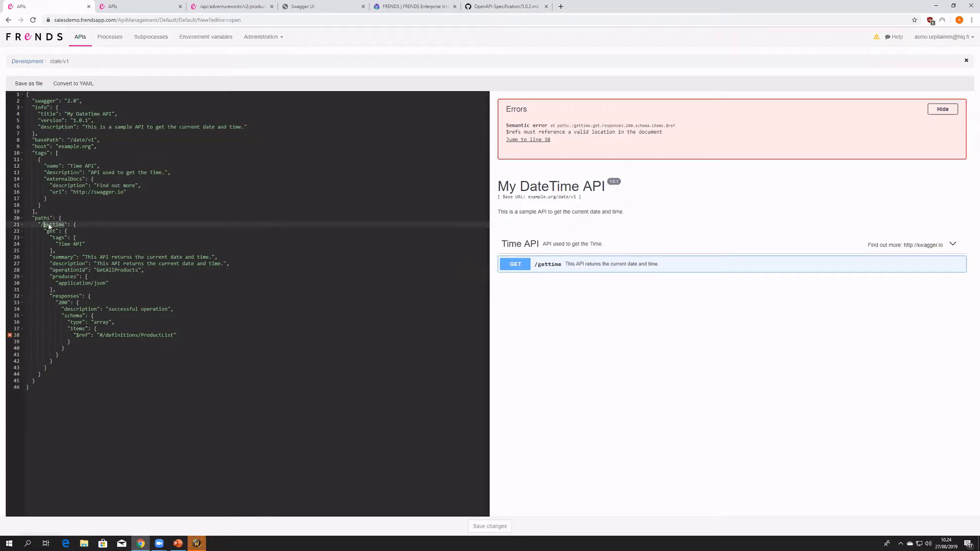
{"action": "left_click", "coordinate": [49, 226]}
{"action": "left_click", "coordinate": [570, 271]}
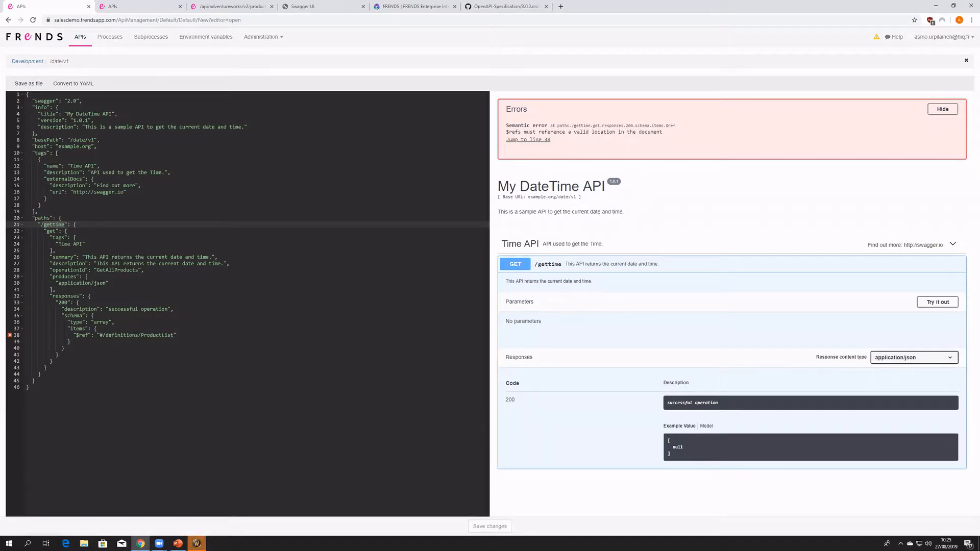
- Set the /gettime operation's operationId to GetDateAndTime
{"action": "double_click", "coordinate": [115, 270]}
{"action": "type", "text": "G"}
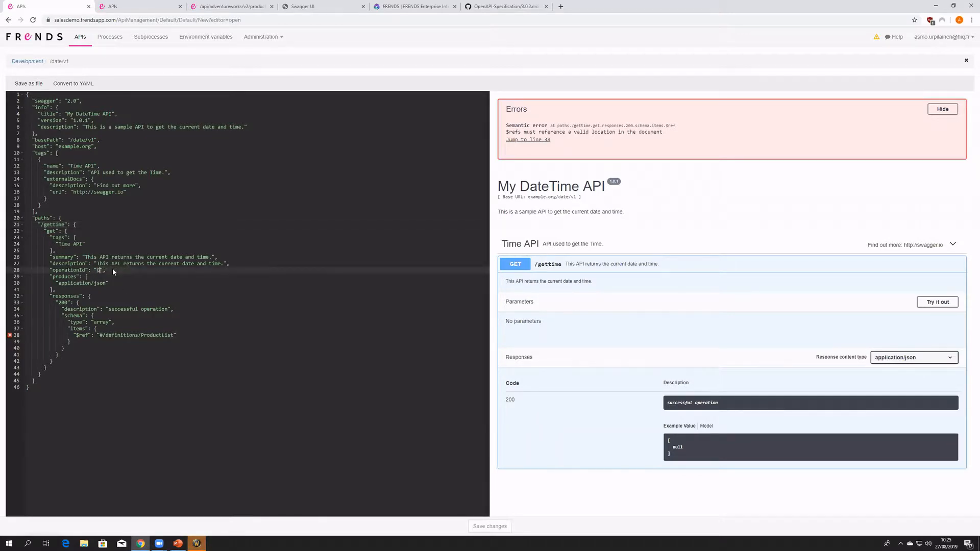
{"action": "type", "text": "et"}
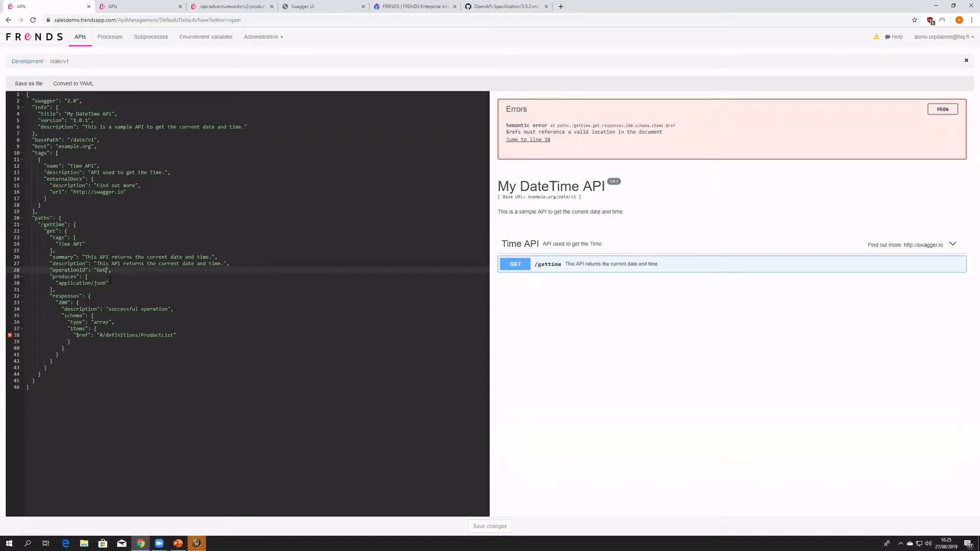
{"action": "type", "text": "DateAnd"}
{"action": "left_click", "coordinate": [111, 281]}
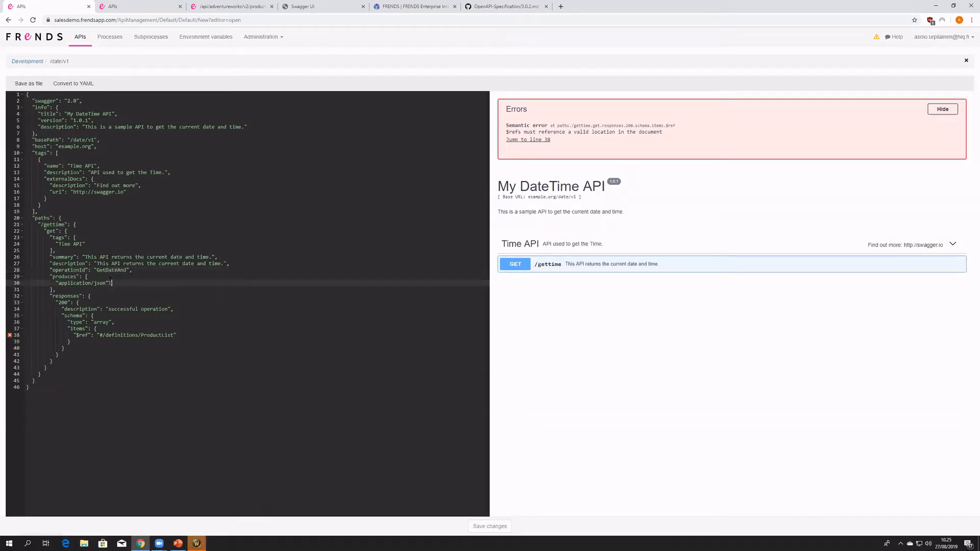
{"action": "left_click", "coordinate": [126, 270]}
{"action": "type", "text": "Time"}
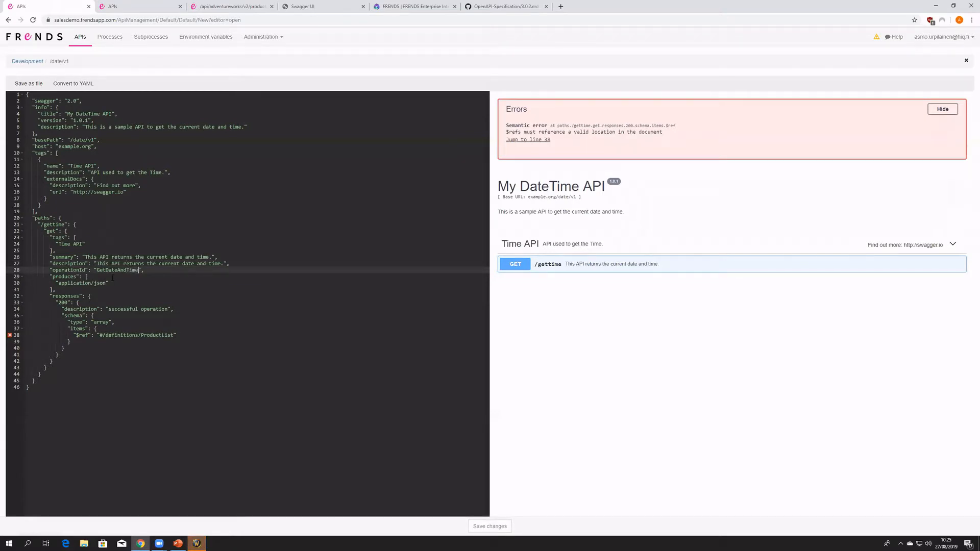
- Examine the /gettime operation's produces and responses blocks alongside its expanded details in the preview
{"action": "left_click_drag", "start_coordinate": [57, 292], "coordinate": [27, 282]}
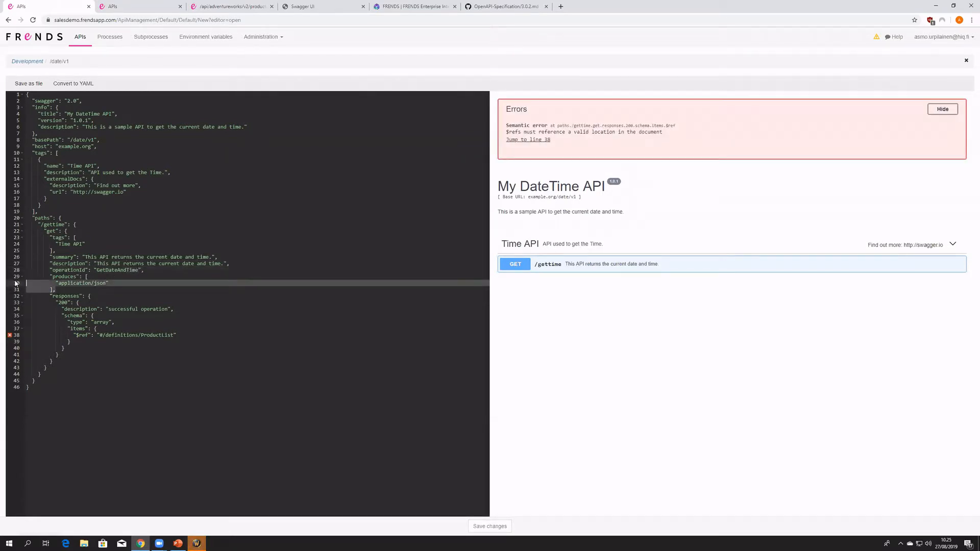
{"action": "left_click_drag", "start_coordinate": [58, 290], "coordinate": [21, 278]}
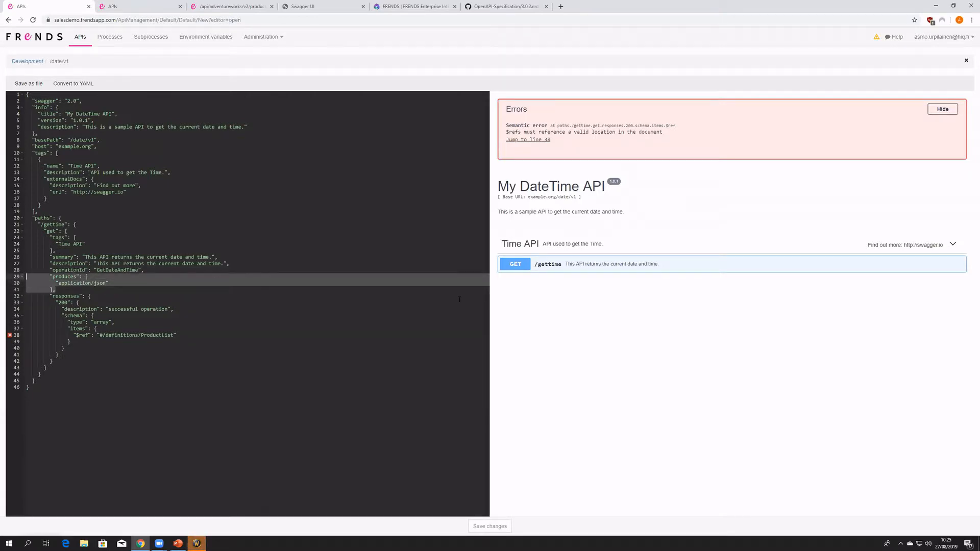
{"action": "left_click", "coordinate": [593, 265]}
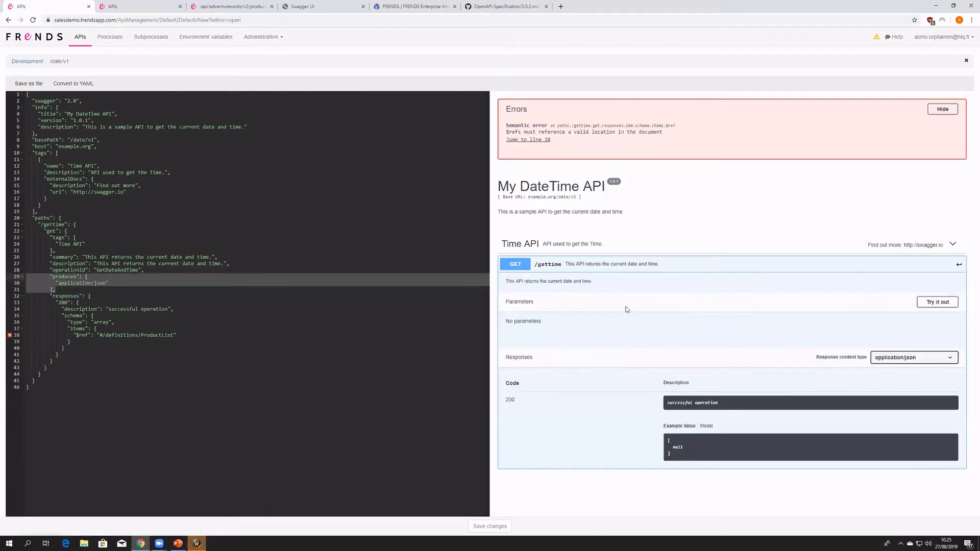
{"action": "left_click", "coordinate": [179, 324]}
{"action": "left_click_drag", "start_coordinate": [49, 296], "coordinate": [103, 352]}
{"action": "left_click", "coordinate": [99, 350]}
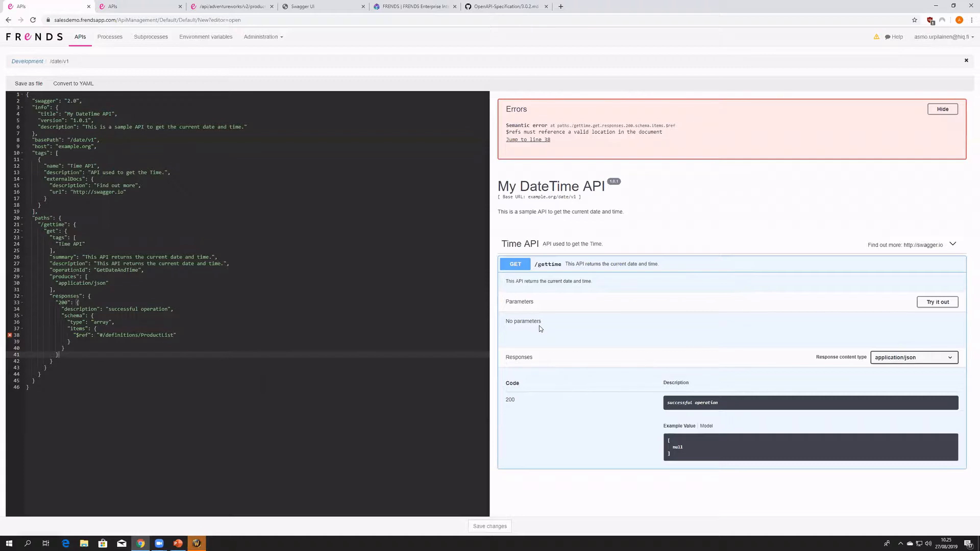
- Examine the parameters block of the /product/{productID} operation in the Adventure Works definition
{"action": "left_click", "coordinate": [138, 6]}
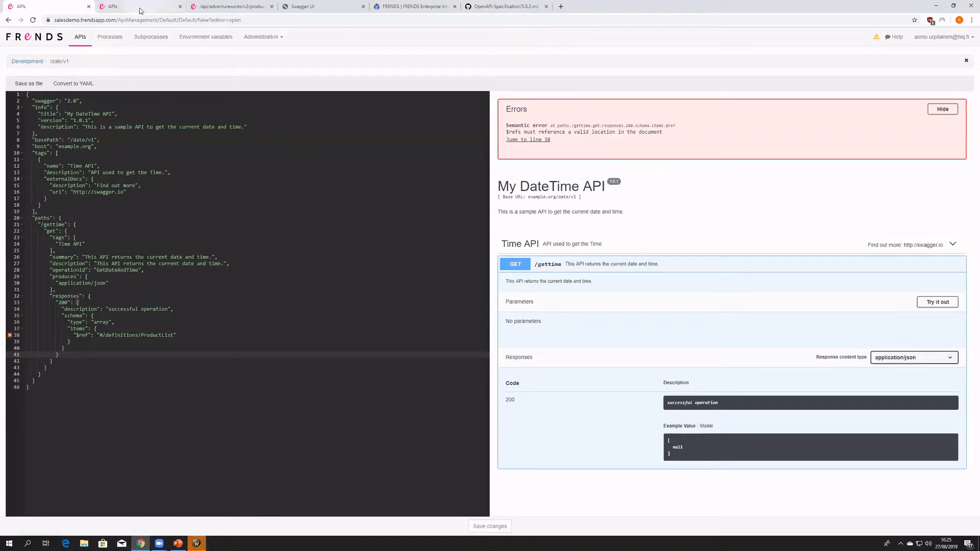
{"action": "scroll", "coordinate": [207, 194], "scroll_direction": "down", "scroll_amount": 3}
{"action": "scroll", "coordinate": [206, 193], "scroll_direction": "down", "scroll_amount": 5}
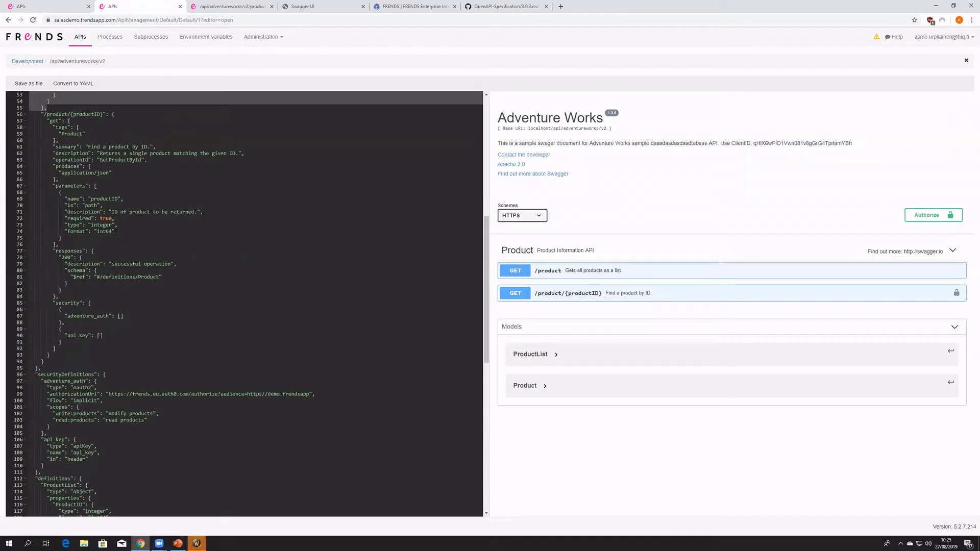
{"action": "left_click_drag", "start_coordinate": [89, 241], "coordinate": [30, 192]}
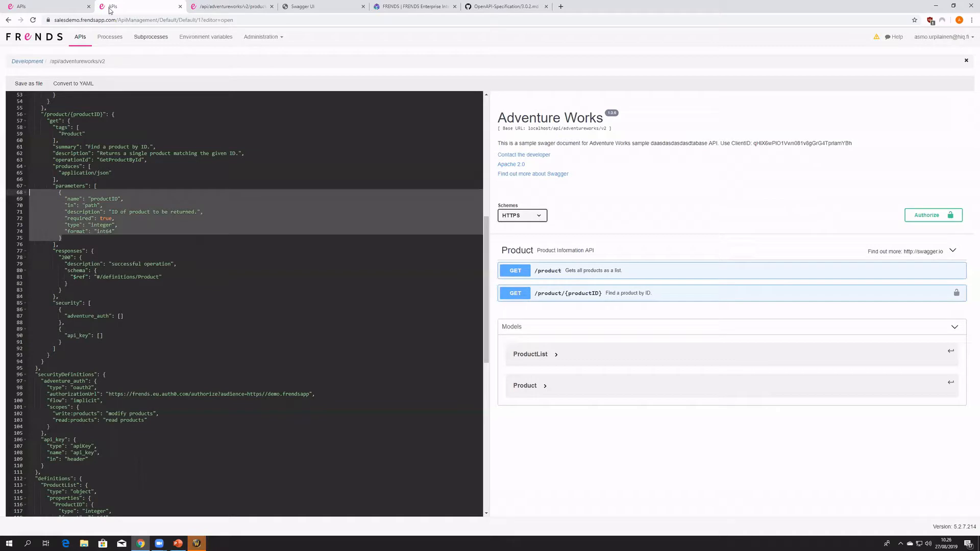
- Return to the DateTime API definition and examine the schema block of the /gettime operation's 200 response
{"action": "left_click", "coordinate": [72, 7]}
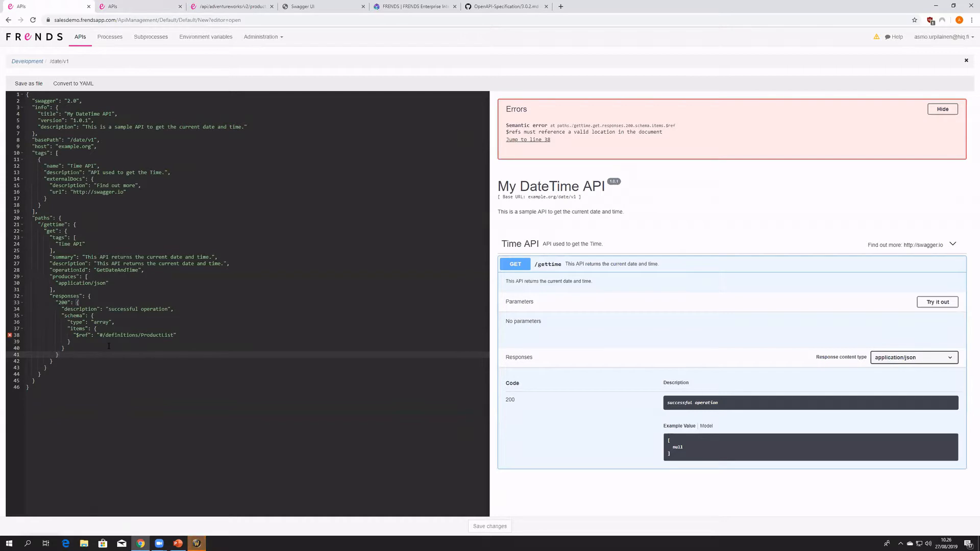
{"action": "left_click_drag", "start_coordinate": [74, 350], "coordinate": [34, 315]}
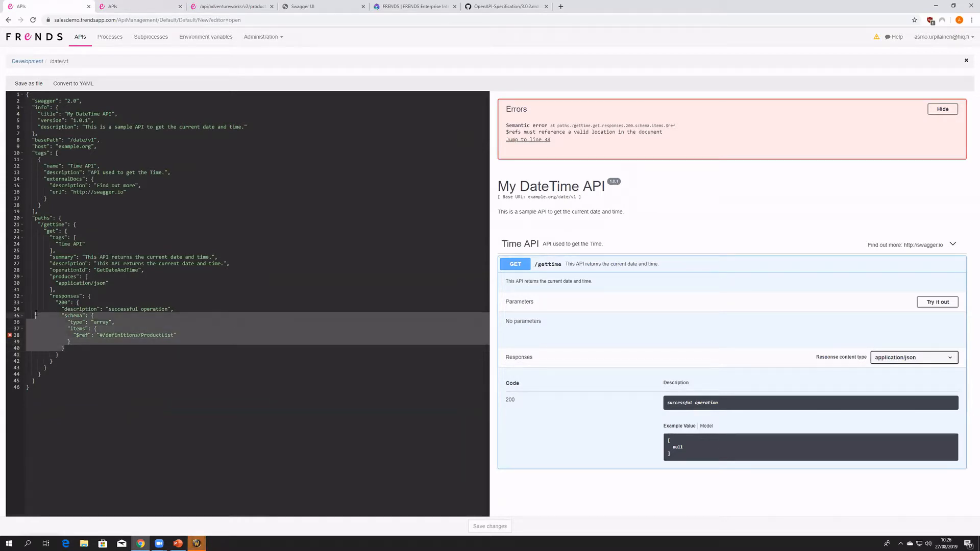
{"action": "left_click", "coordinate": [83, 347]}
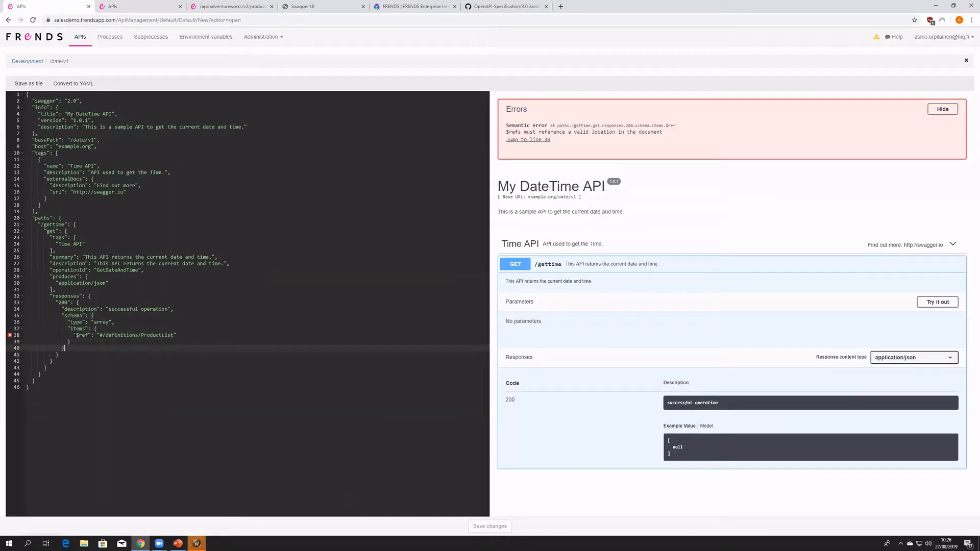
{"action": "double_click", "coordinate": [81, 316]}
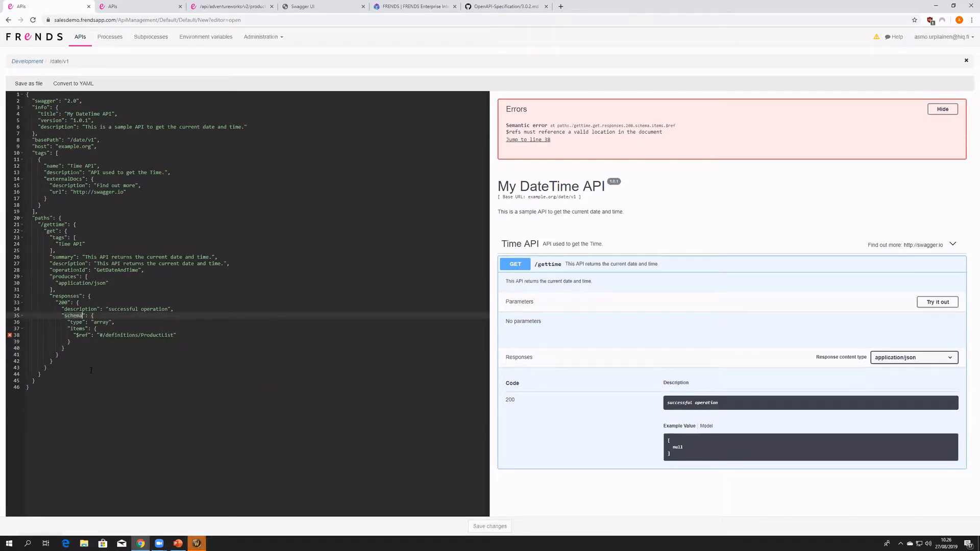
- Collapse the definitions block in the Adventure Works definition and copy the whole block
{"action": "left_click", "coordinate": [160, 10]}
{"action": "scroll", "coordinate": [183, 361], "scroll_direction": "down", "scroll_amount": 6}
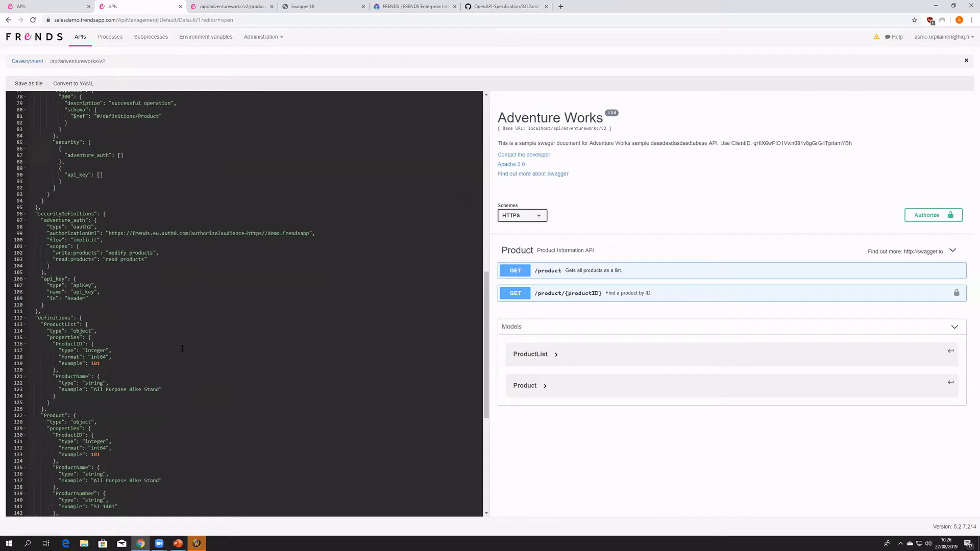
{"action": "scroll", "coordinate": [178, 350], "scroll_direction": "up", "scroll_amount": 1}
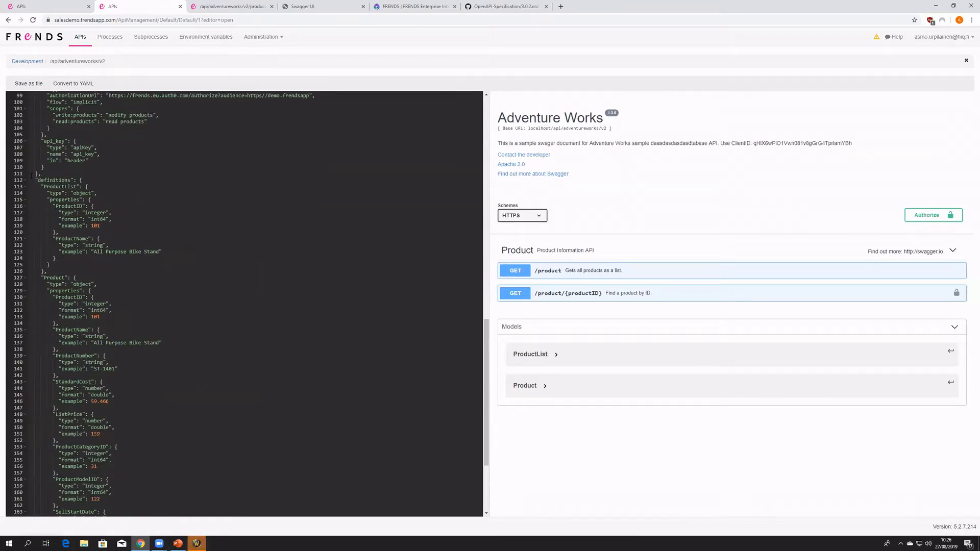
{"action": "left_click", "coordinate": [26, 182]}
{"action": "left_click", "coordinate": [73, 221]}
{"action": "left_click", "coordinate": [163, 338]}
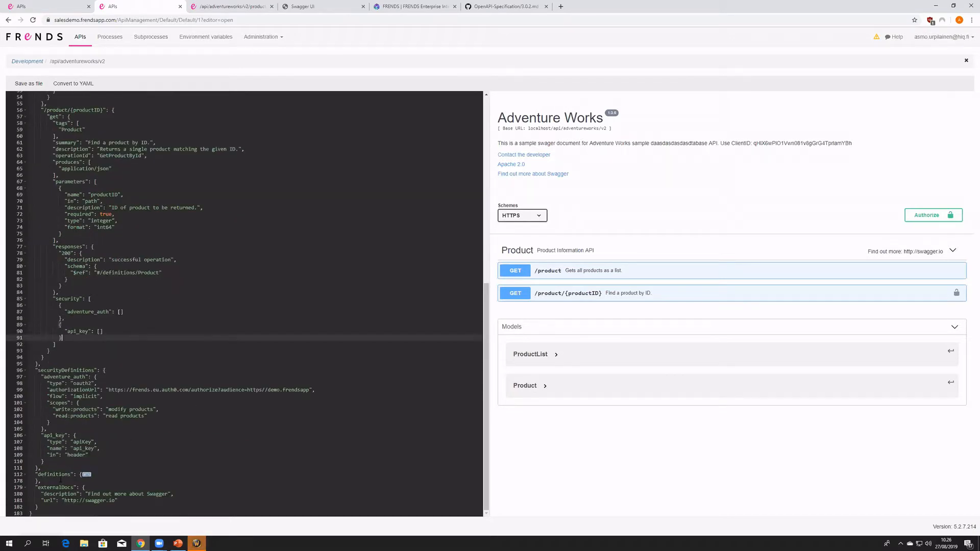
{"action": "left_click", "coordinate": [29, 474]}
{"action": "left_click", "coordinate": [56, 7]}
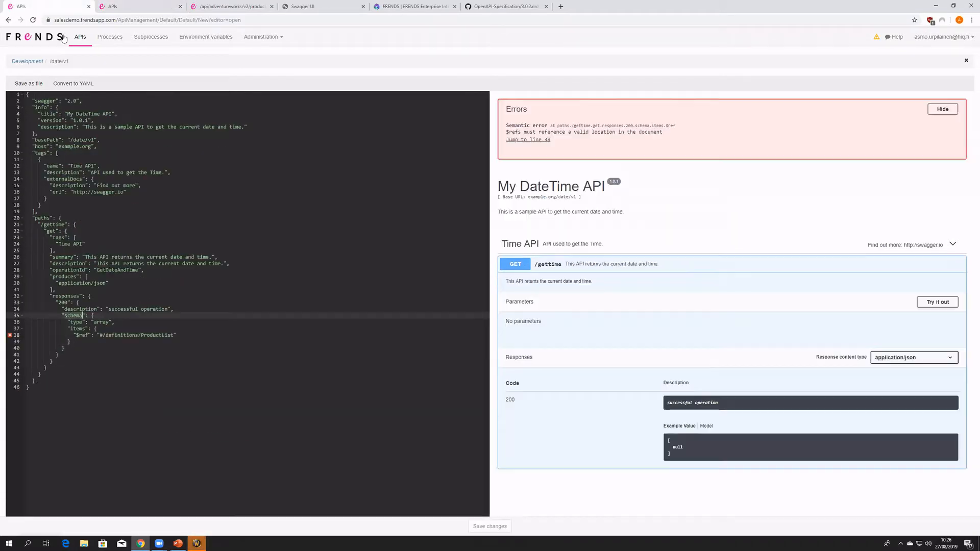
{"action": "left_click", "coordinate": [133, 7]}
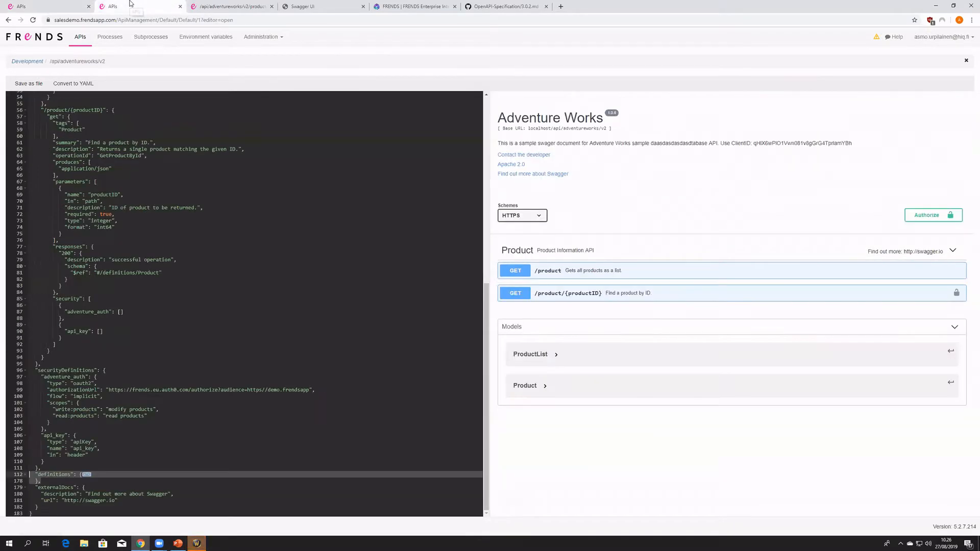
- Paste the copied definitions block after the paths block of the DateTime API definition, with a separating comma and matching indentation
{"action": "left_click", "coordinate": [71, 4]}
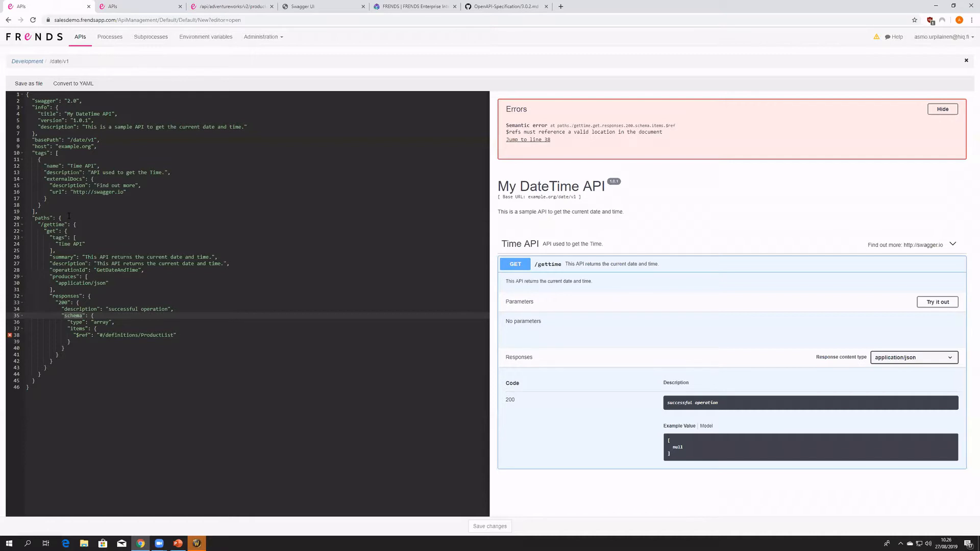
{"action": "left_click", "coordinate": [39, 380]}
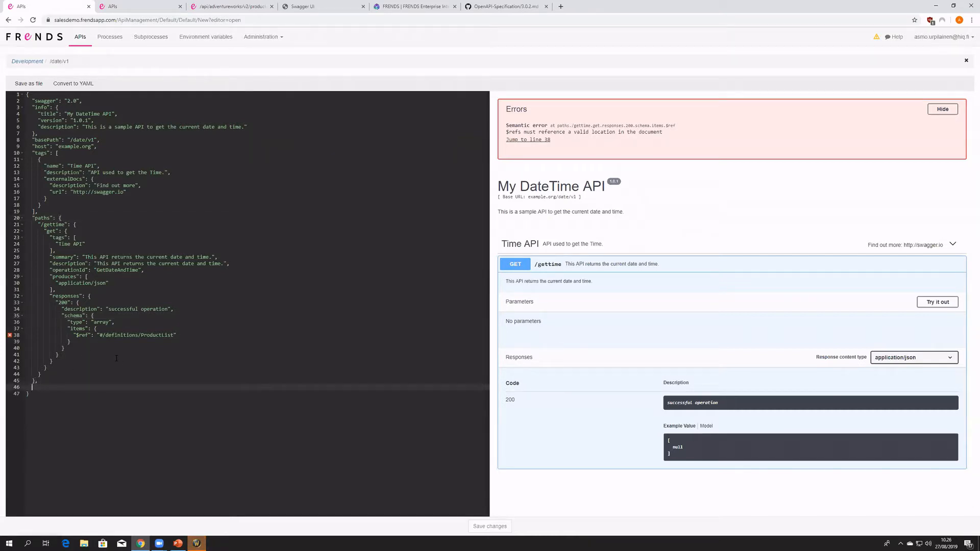
{"action": "key", "text": "ctrl+v"}
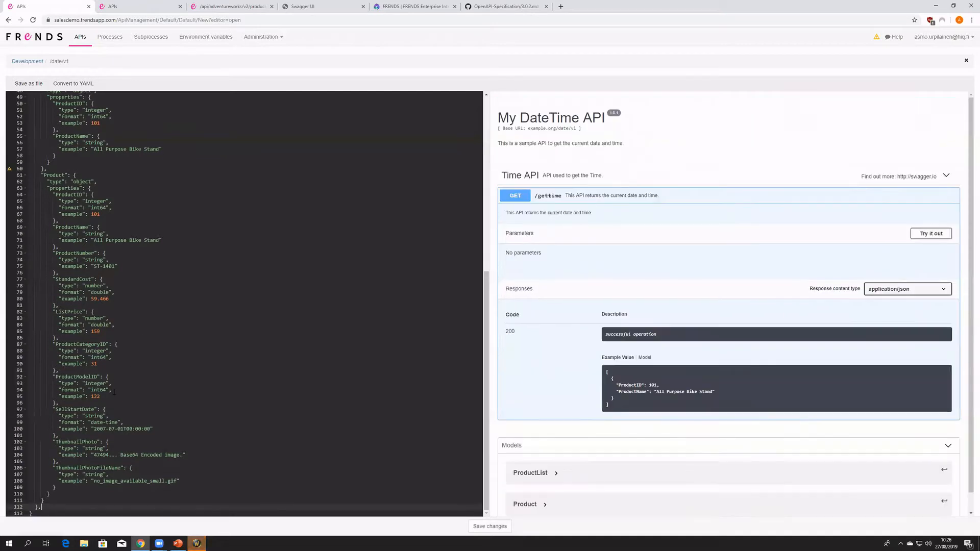
{"action": "scroll", "coordinate": [123, 352], "scroll_direction": "up", "scroll_amount": 4}
{"action": "scroll", "coordinate": [113, 367], "scroll_direction": "up", "scroll_amount": 3}
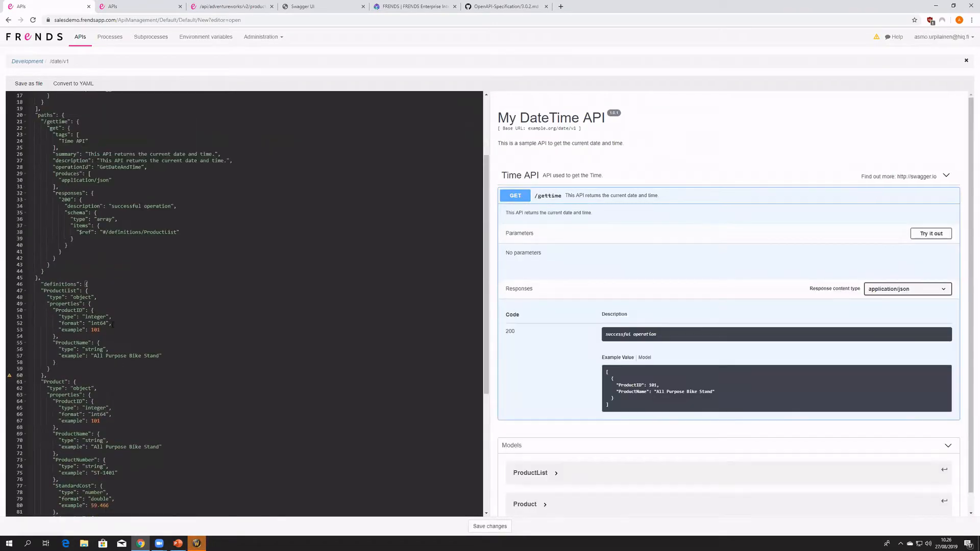
{"action": "left_click", "coordinate": [42, 284]}
{"action": "key", "text": "BackSpace"}
- Expand the ProductList and Product models in the preview and examine their properties
{"action": "double_click", "coordinate": [60, 291]}
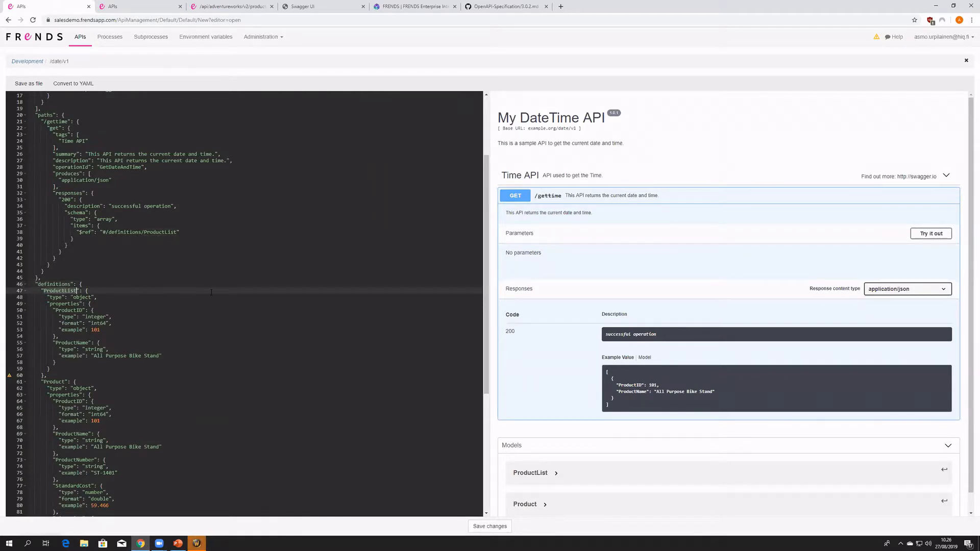
{"action": "scroll", "coordinate": [548, 416], "scroll_direction": "down", "scroll_amount": 1}
{"action": "left_click", "coordinate": [555, 458]}
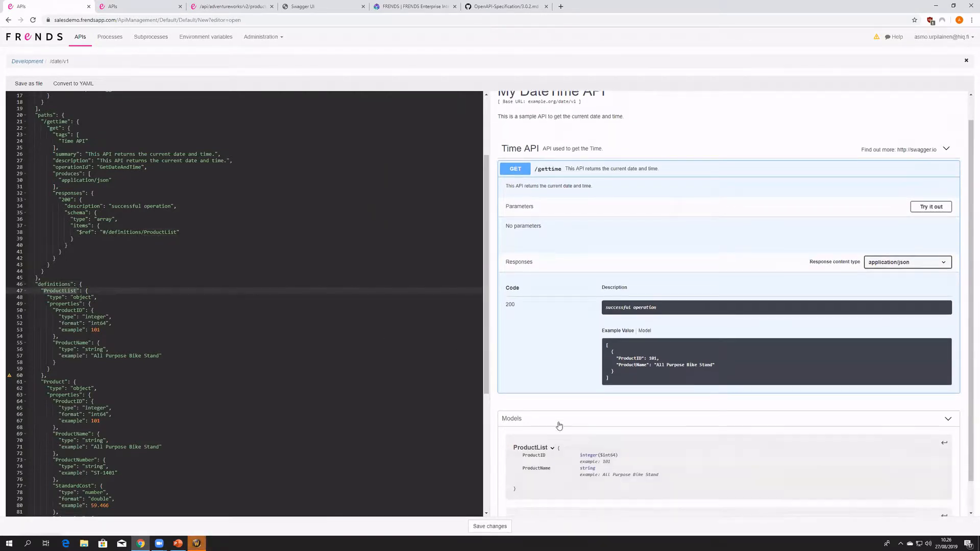
{"action": "scroll", "coordinate": [557, 429], "scroll_direction": "down", "scroll_amount": 1}
{"action": "left_click", "coordinate": [543, 486]}
{"action": "scroll", "coordinate": [543, 487], "scroll_direction": "down", "scroll_amount": 3}
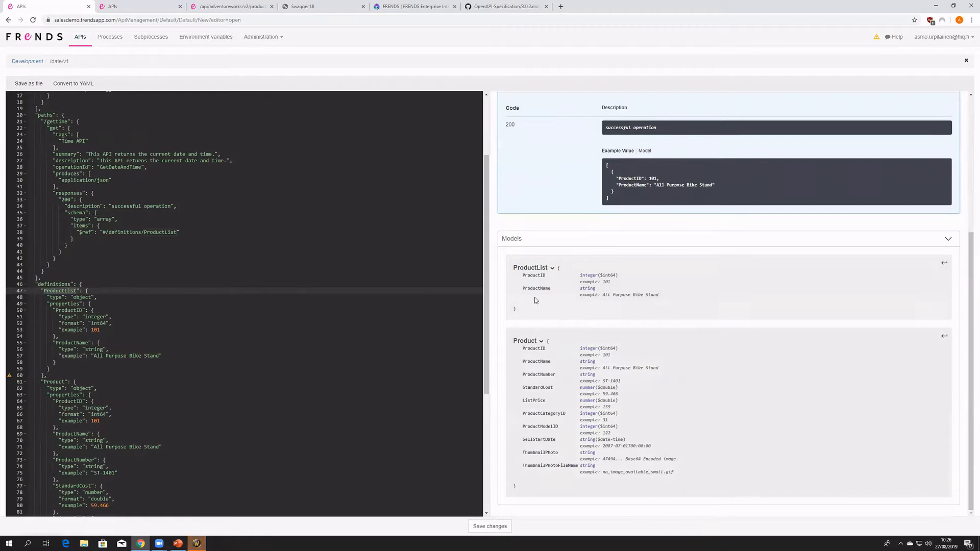
{"action": "left_click_drag", "start_coordinate": [665, 304], "coordinate": [509, 266]}
{"action": "left_click_drag", "start_coordinate": [698, 480], "coordinate": [500, 338]}
{"action": "left_click", "coordinate": [709, 371]}
{"action": "scroll", "coordinate": [702, 398], "scroll_direction": "up", "scroll_amount": 3}
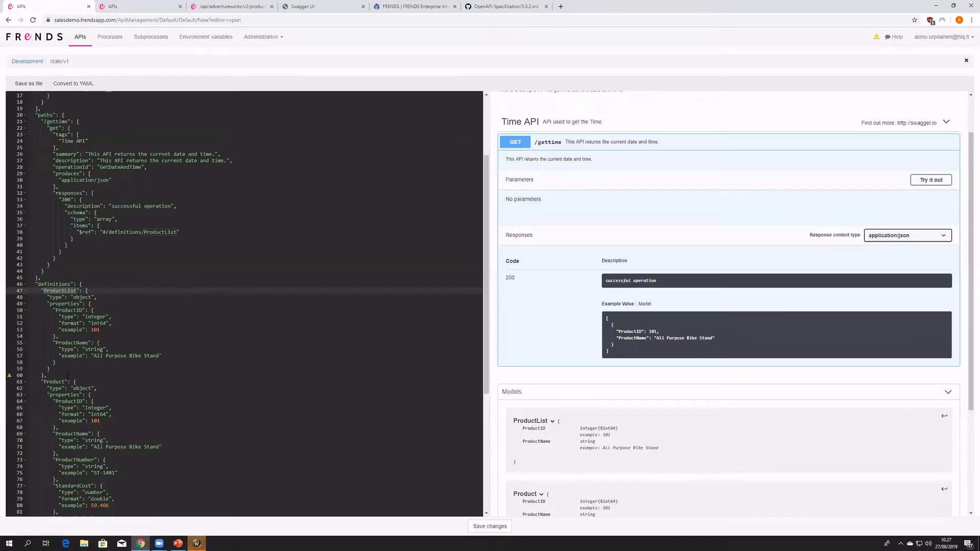
- Delete the Product definition from the DateTime API's definitions block, including its leftover closing brace and the preceding comma
{"action": "left_click_drag", "start_coordinate": [41, 381], "coordinate": [196, 485]}
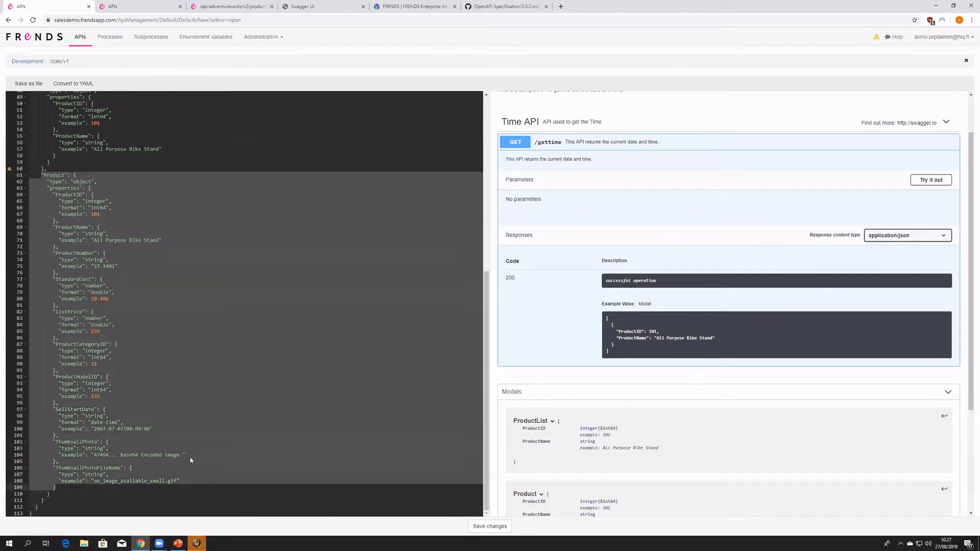
{"action": "double_click", "coordinate": [54, 494]}
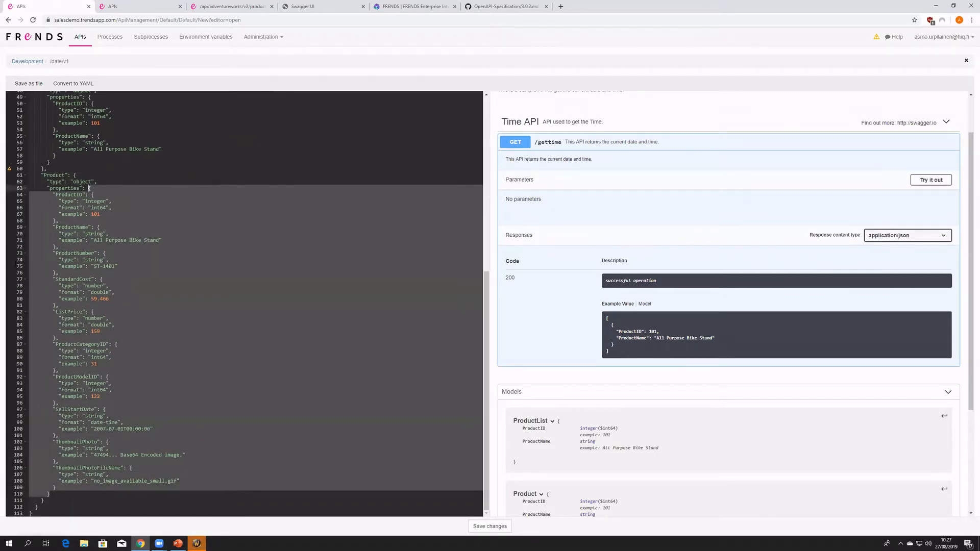
{"action": "left_click", "coordinate": [96, 327]}
{"action": "left_click_drag", "start_coordinate": [51, 494], "coordinate": [16, 176]}
{"action": "key", "text": "Delete"}
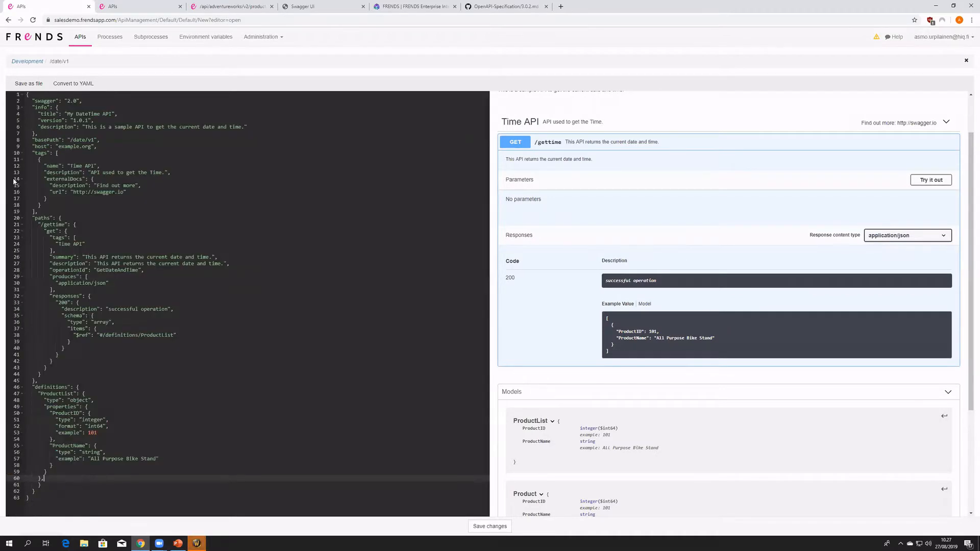
{"action": "key", "text": "Down"}
{"action": "key", "text": "BackSpace"}
{"action": "key", "text": "BackSpace"}
{"action": "key", "text": "BackSpace"}
{"action": "key", "text": "BackSpace"}
{"action": "key", "text": "BackSpace"}
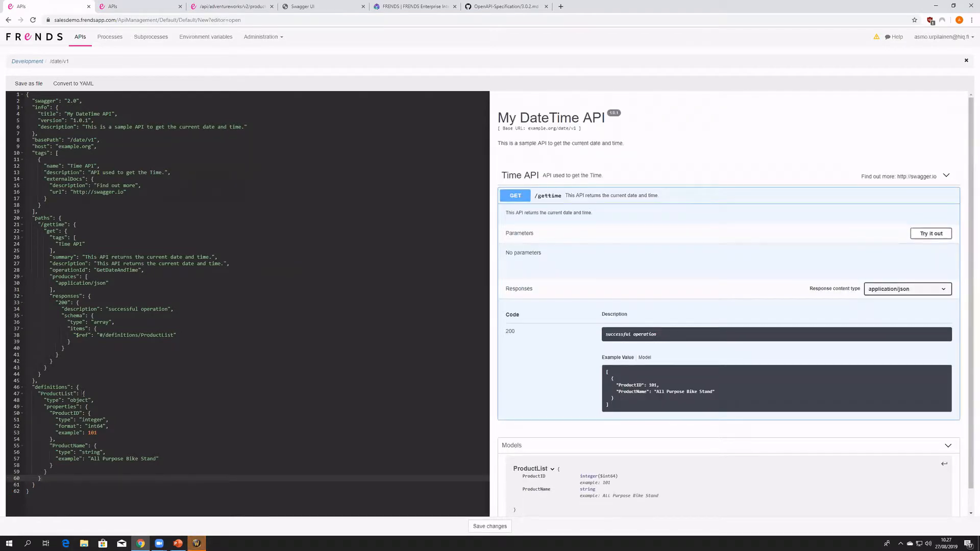
- Rename the ProductList definition to DateAndTimeStamp
{"action": "double_click", "coordinate": [65, 394]}
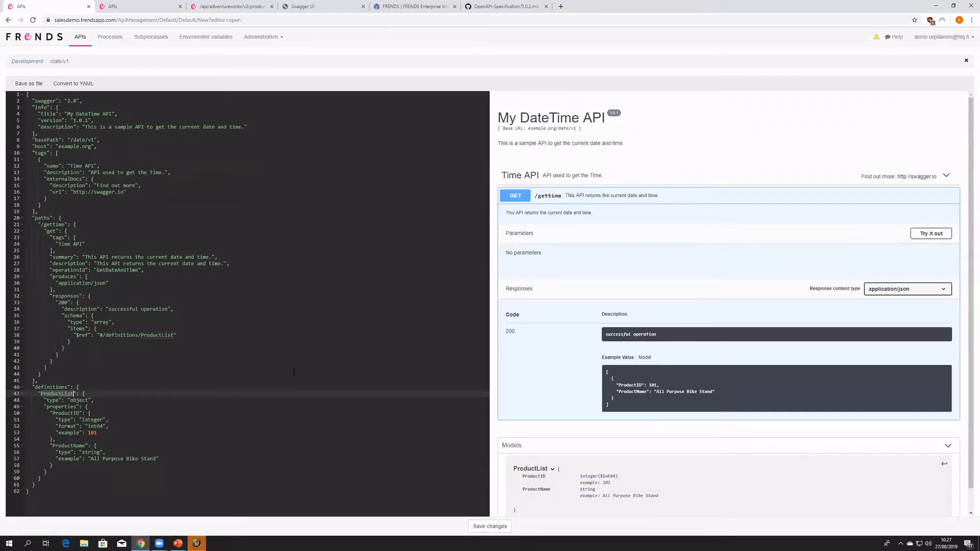
{"action": "type", "text": "DateAndTimeStamp"}
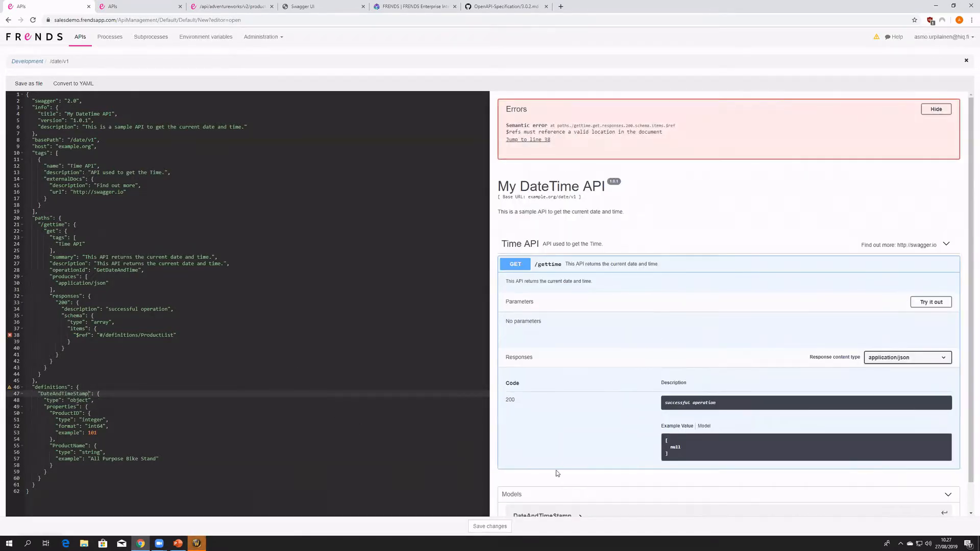
- Expand the DateAndTimeStamp model in the preview and examine its properties
{"action": "scroll", "coordinate": [556, 470], "scroll_direction": "down", "scroll_amount": 2}
{"action": "left_click", "coordinate": [357, 426]}
{"action": "left_click", "coordinate": [541, 486]}
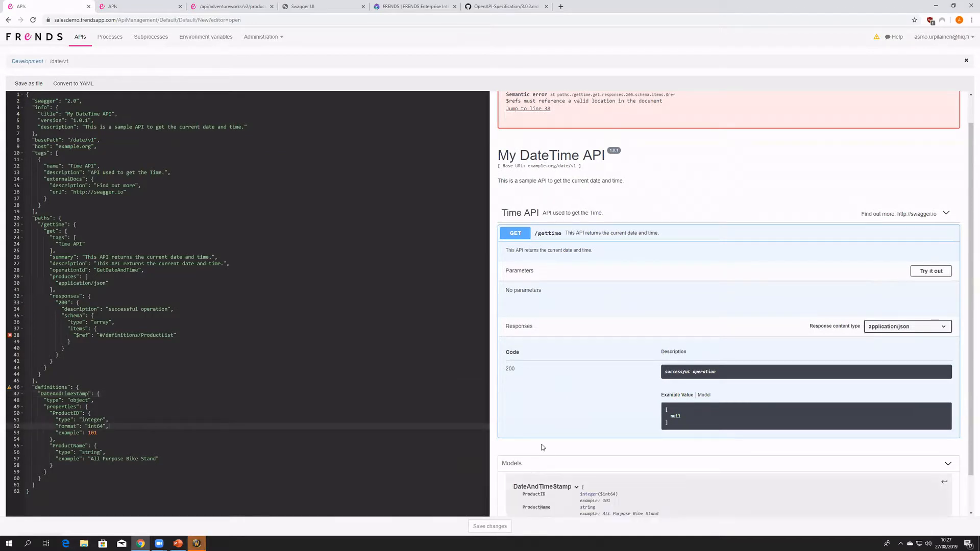
{"action": "scroll", "coordinate": [627, 403], "scroll_direction": "down", "scroll_amount": 1}
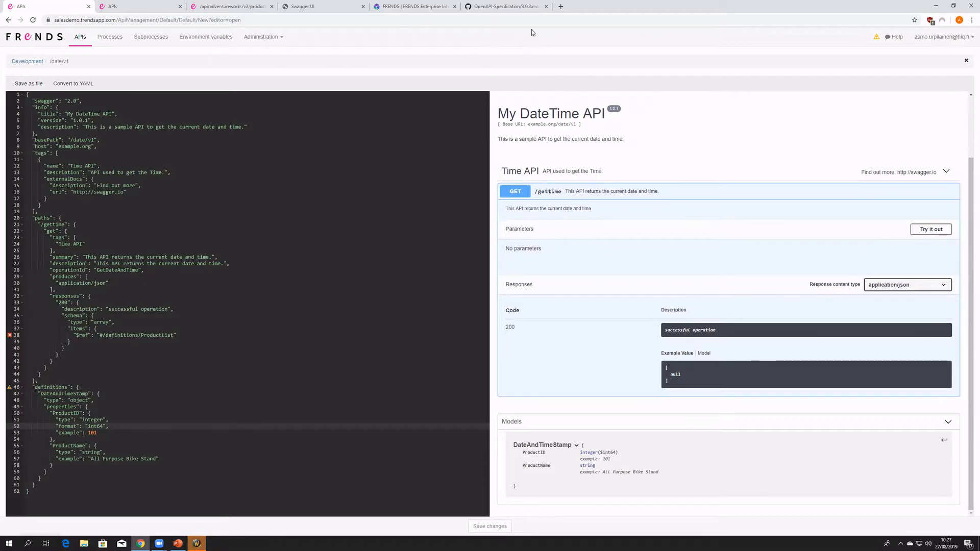
- Examine the Server Object example with multiple servers in the OpenAPI Specification on GitHub
{"action": "left_click", "coordinate": [534, 7]}
{"action": "scroll", "coordinate": [388, 286], "scroll_direction": "down", "scroll_amount": 4}
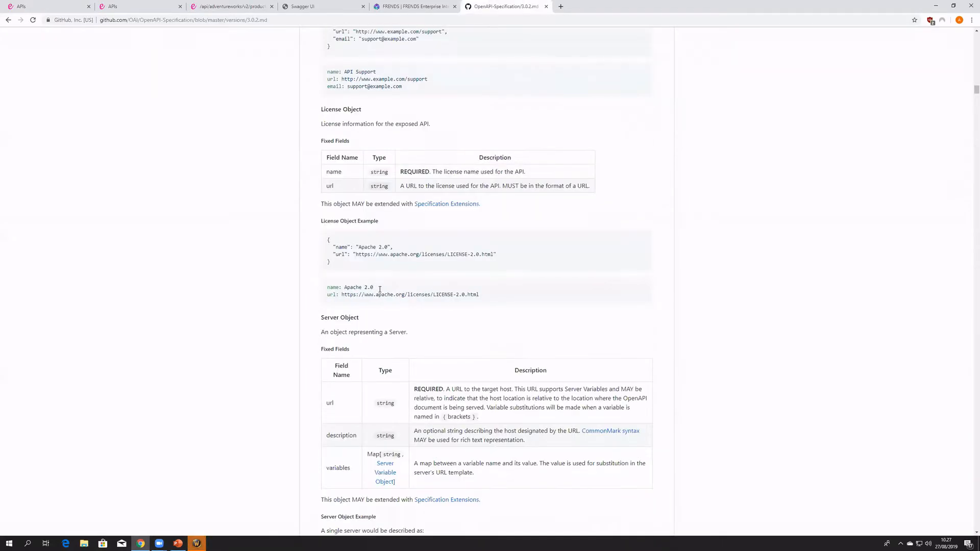
{"action": "scroll", "coordinate": [418, 307], "scroll_direction": "down", "scroll_amount": 3}
{"action": "left_click_drag", "start_coordinate": [334, 461], "coordinate": [328, 350]}
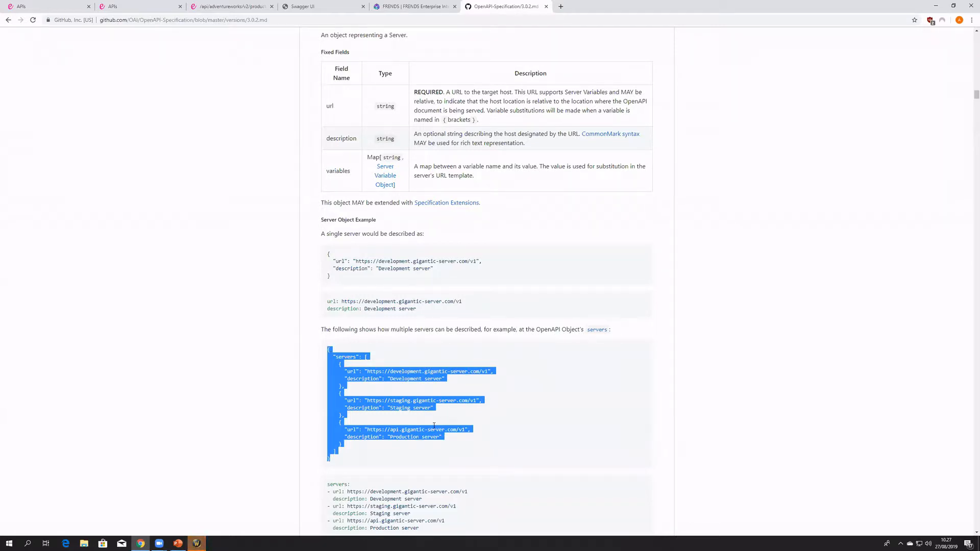
{"action": "left_click", "coordinate": [367, 460]}
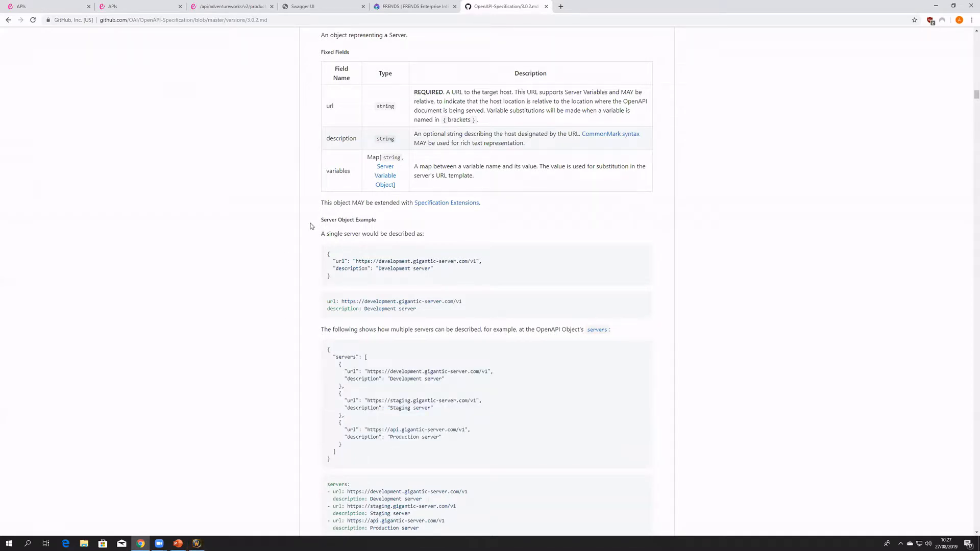
- Open the Adventure Works docs.json link from the Swagger UI page, and return to the DateTime API definition
{"action": "left_click", "coordinate": [219, 8]}
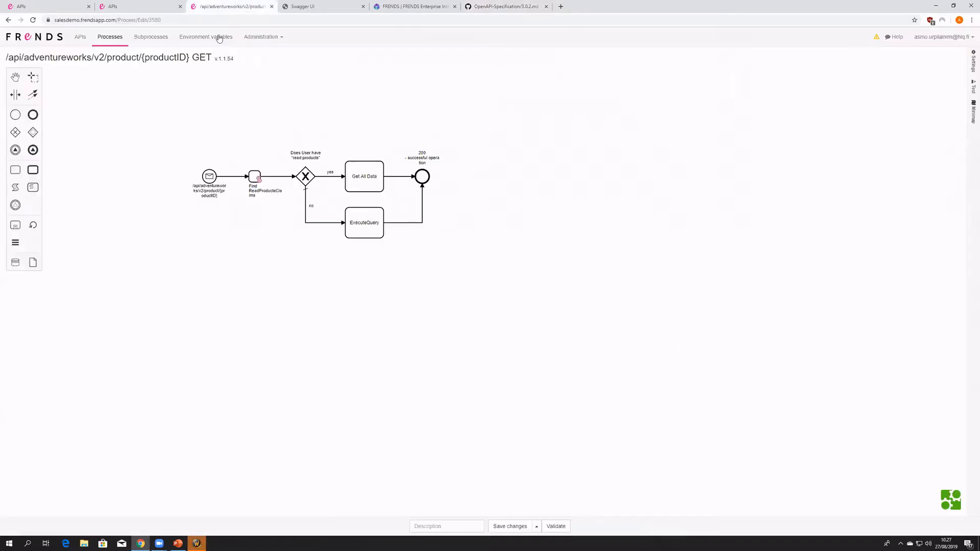
{"action": "left_click", "coordinate": [322, 7]}
{"action": "scroll", "coordinate": [321, 112], "scroll_direction": "up", "scroll_amount": 5}
{"action": "left_click", "coordinate": [350, 97]}
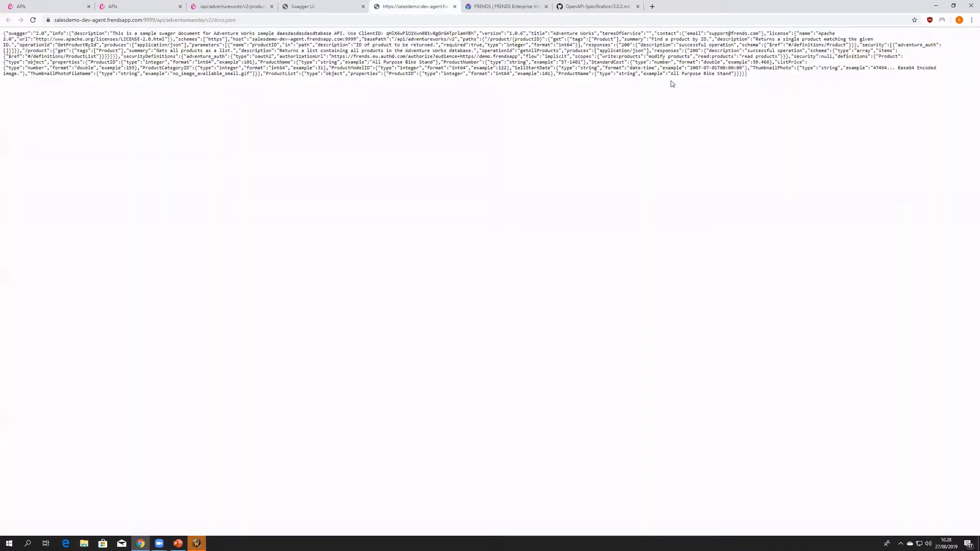
{"action": "left_click_drag", "start_coordinate": [747, 74], "coordinate": [20, 15]}
{"action": "left_click", "coordinate": [46, 6]}
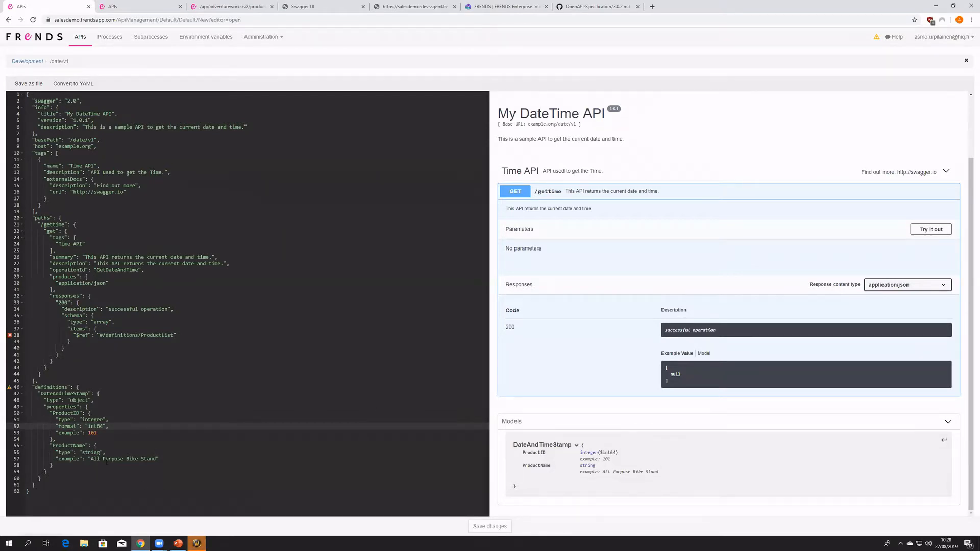
- Examine the DateAndTimeStamp definition's type, properties and examples in the code and in the model preview
{"action": "double_click", "coordinate": [76, 426]}
{"action": "left_click_drag", "start_coordinate": [108, 433], "coordinate": [6, 430]}
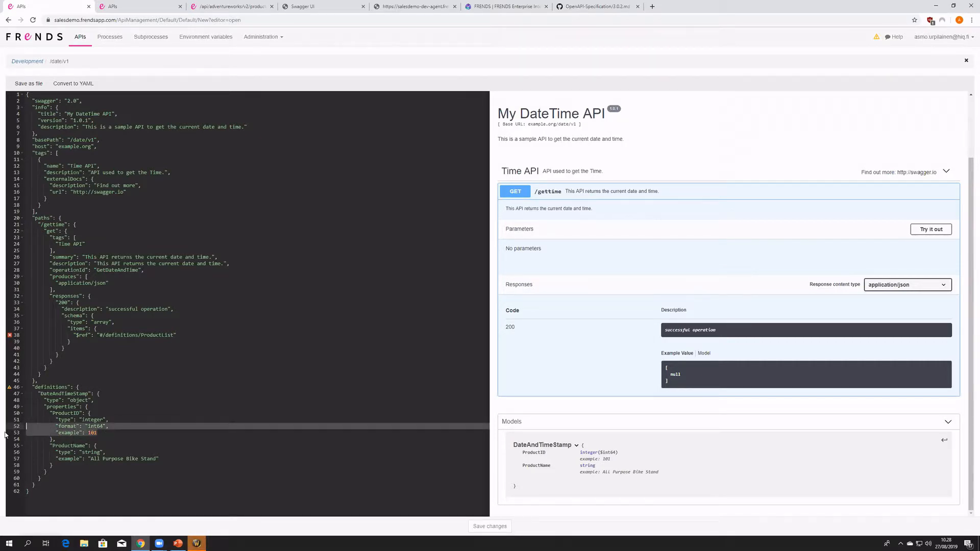
{"action": "left_click", "coordinate": [28, 434]}
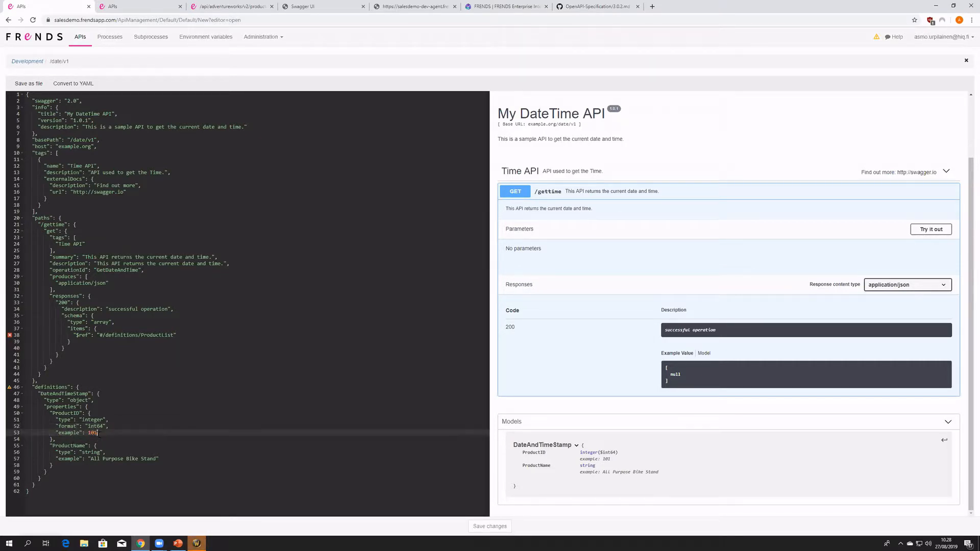
{"action": "left_click", "coordinate": [23, 434]}
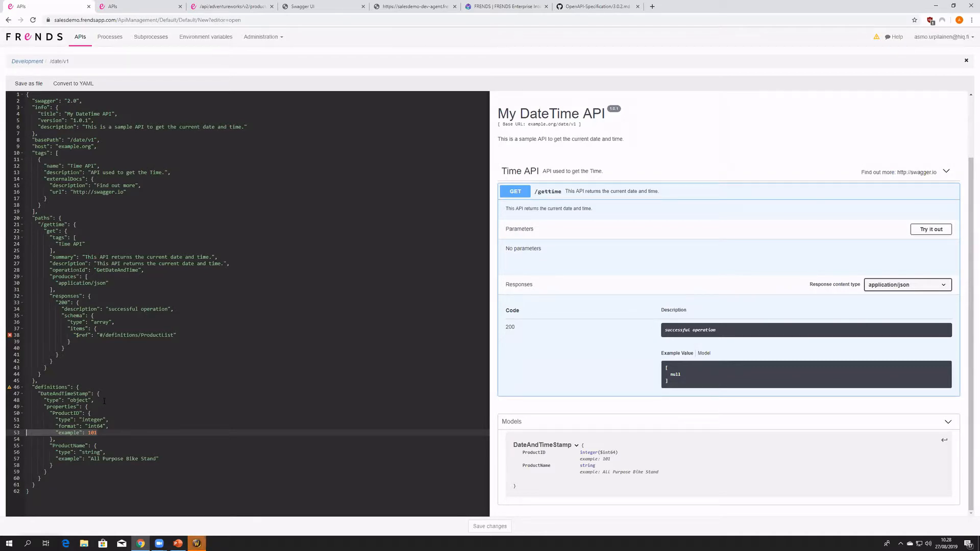
{"action": "double_click", "coordinate": [66, 394]}
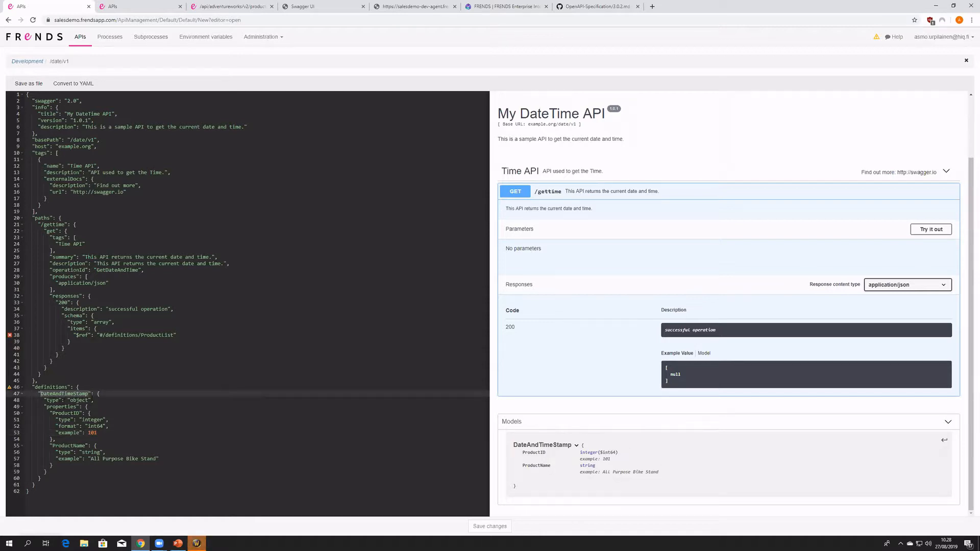
{"action": "double_click", "coordinate": [79, 400]}
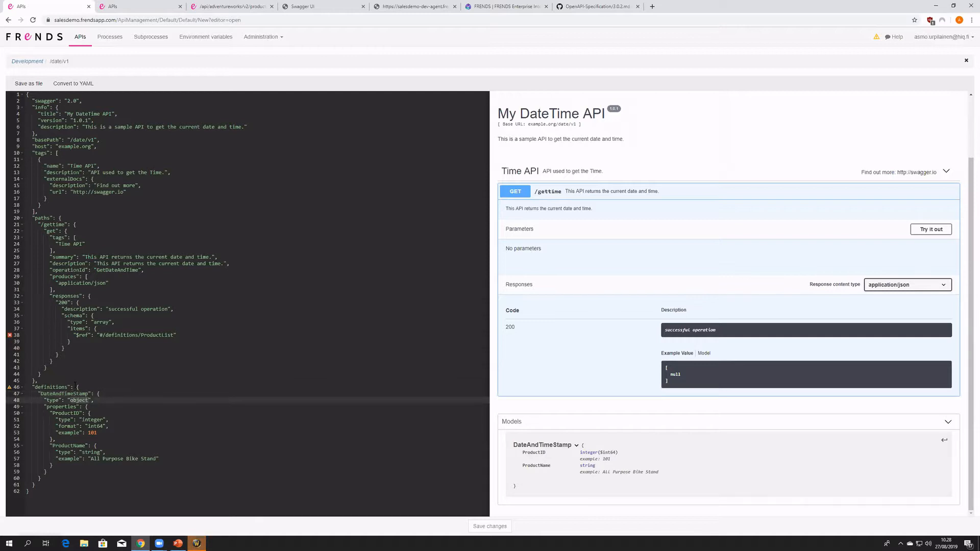
{"action": "key", "text": "Down"}
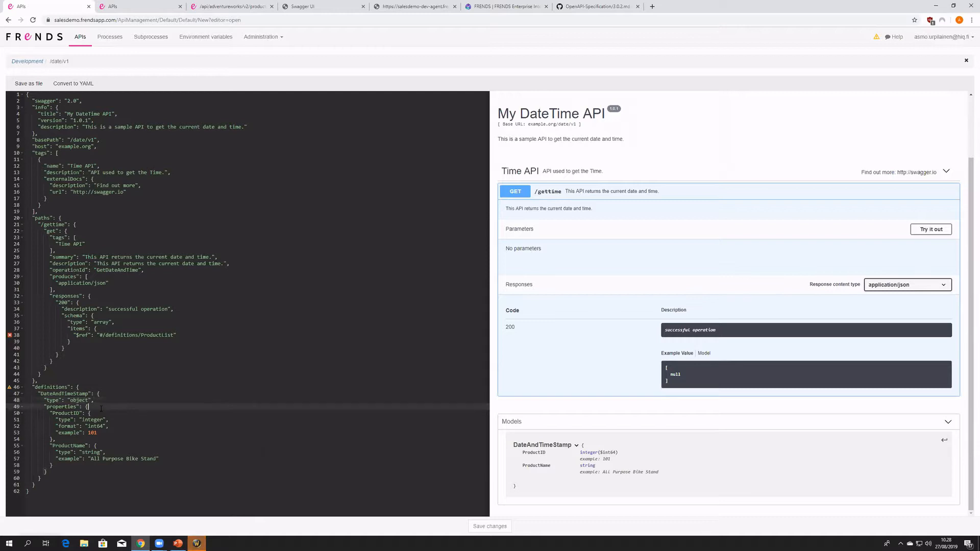
{"action": "left_click", "coordinate": [68, 413]}
{"action": "double_click", "coordinate": [531, 453]}
{"action": "double_click", "coordinate": [539, 465]}
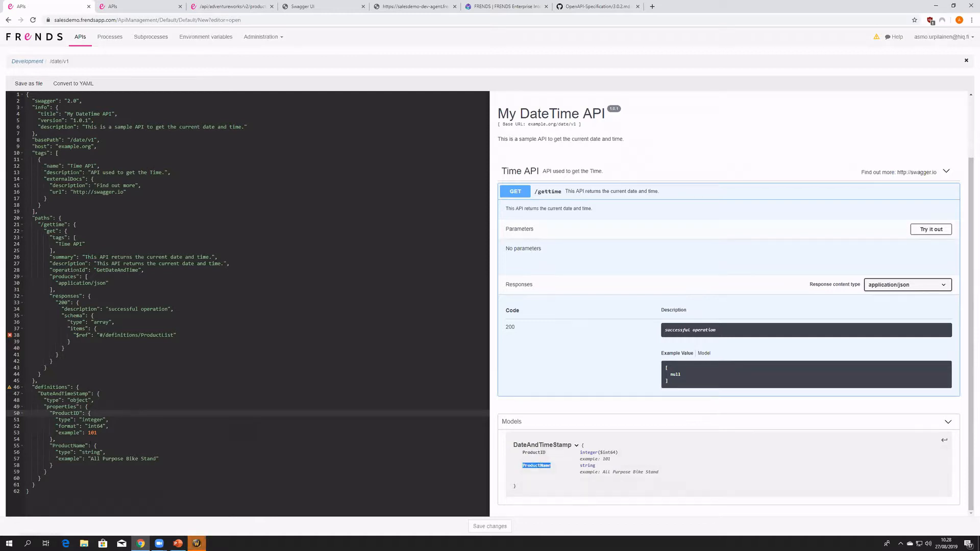
- Delete the ProductName property from the DateAndTimeStamp definition and rename the ProductID property to DateAndTime
{"action": "left_click_drag", "start_coordinate": [53, 466], "coordinate": [53, 439]}
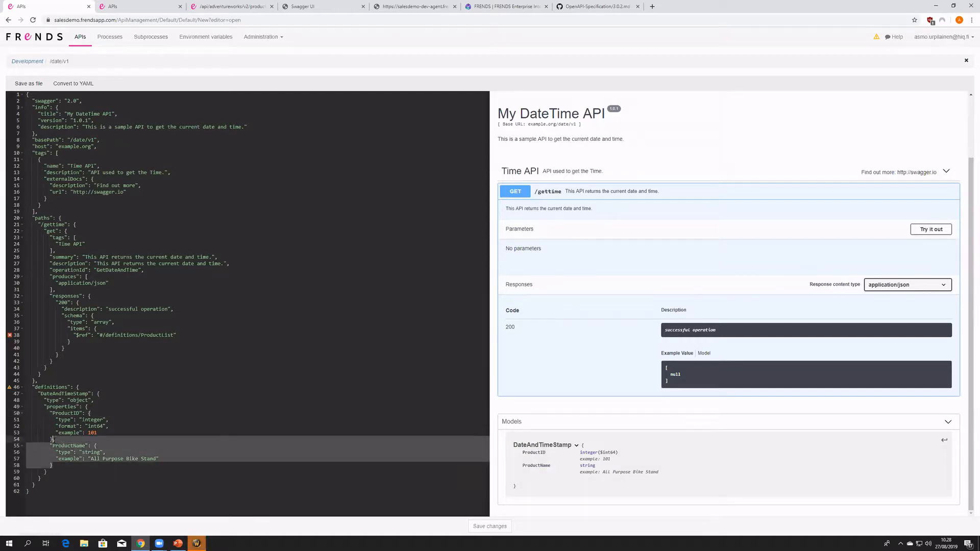
{"action": "key", "text": "BackSpace"}
{"action": "left_click", "coordinate": [80, 413]}
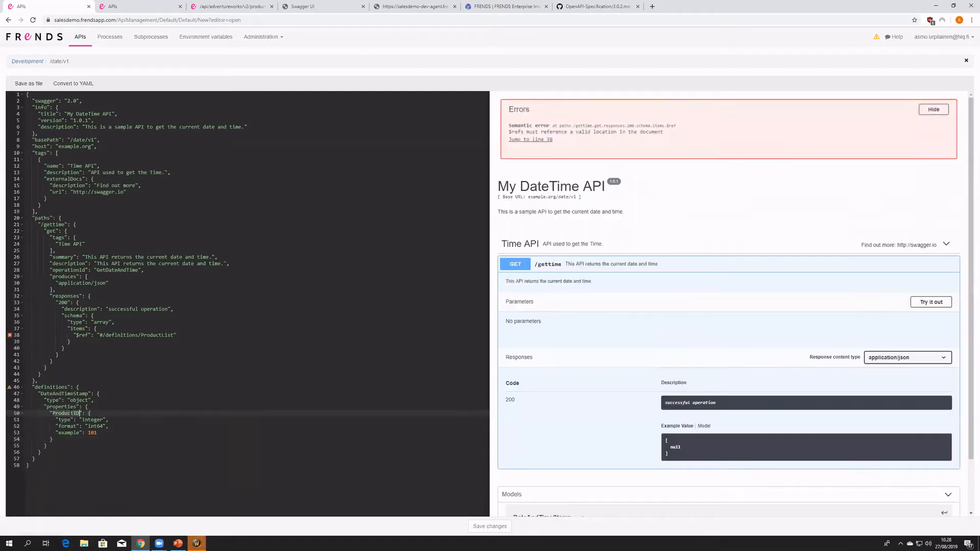
{"action": "type", "text": "DateAn"}
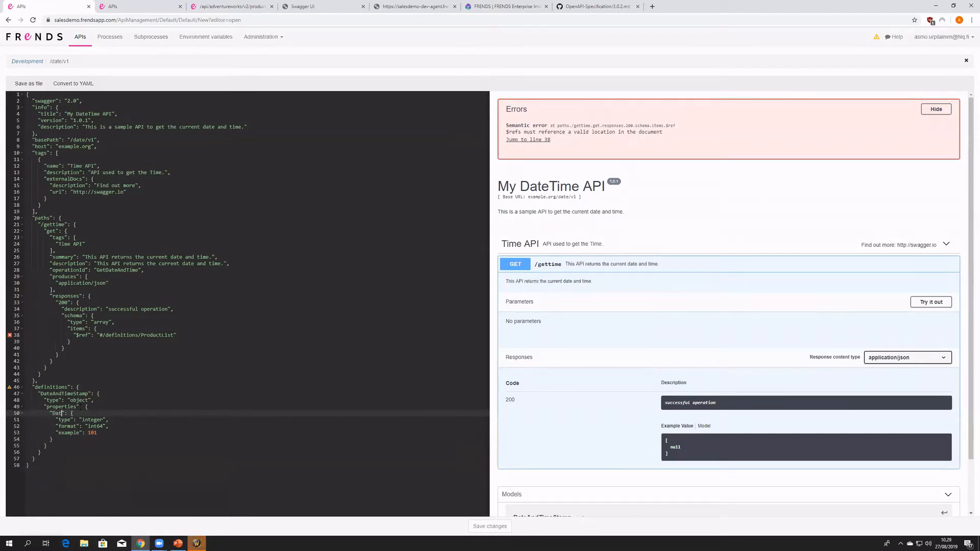
{"action": "type", "text": "dTime"}
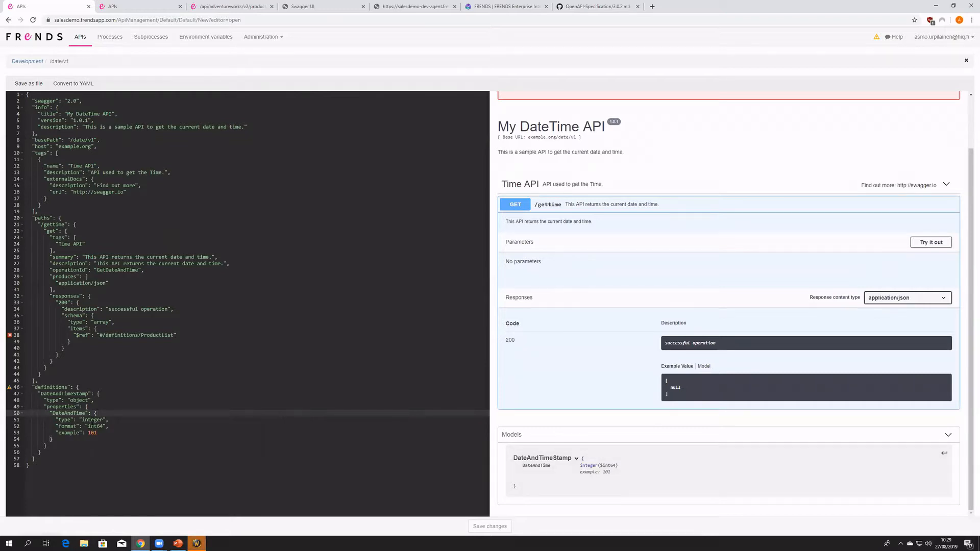
- Set the DateAndTime property's type to string and its format to date
{"action": "double_click", "coordinate": [94, 420]}
{"action": "key", "text": "BackSpace"}
{"action": "key", "text": "ctrl+space"}
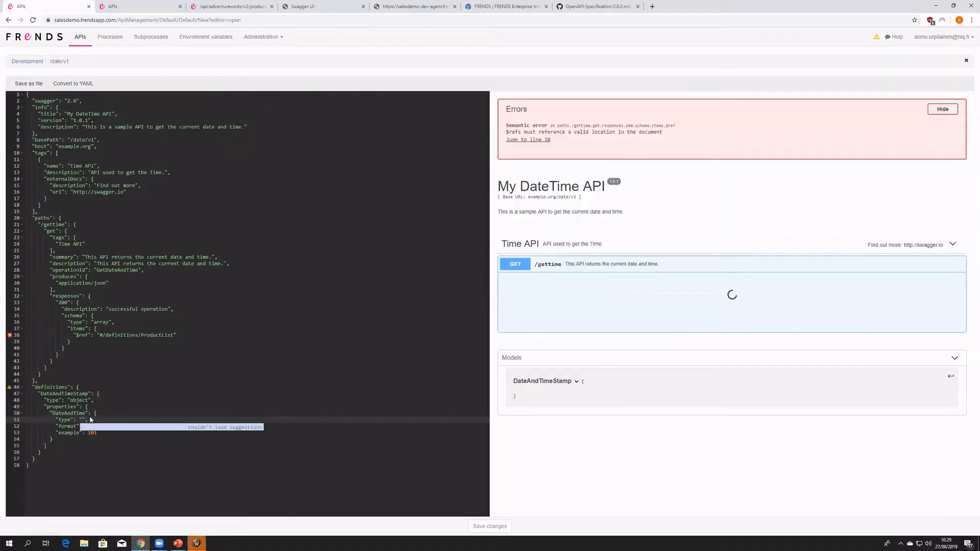
{"action": "left_click", "coordinate": [90, 419]}
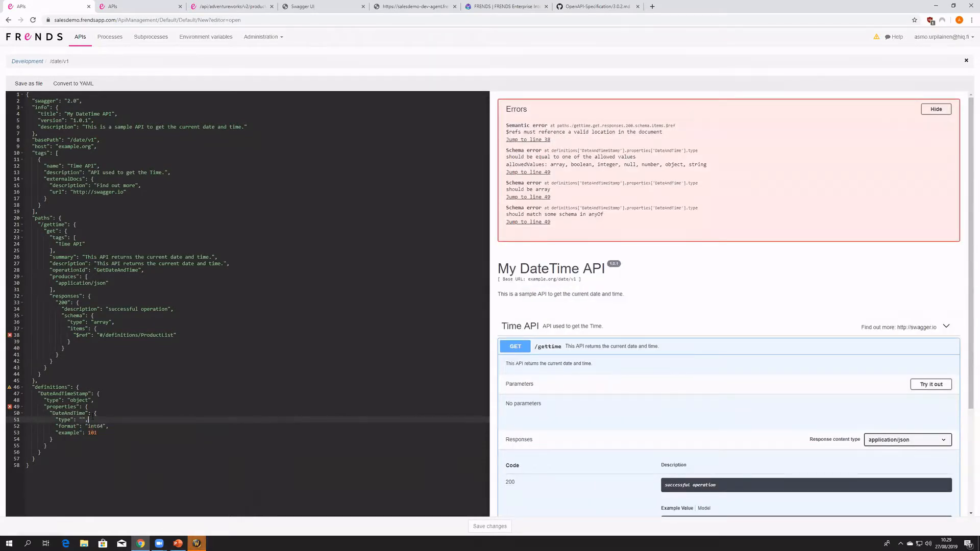
{"action": "double_click", "coordinate": [97, 427]}
{"action": "key", "text": "BackSpace"}
{"action": "key", "text": "ctrl+space"}
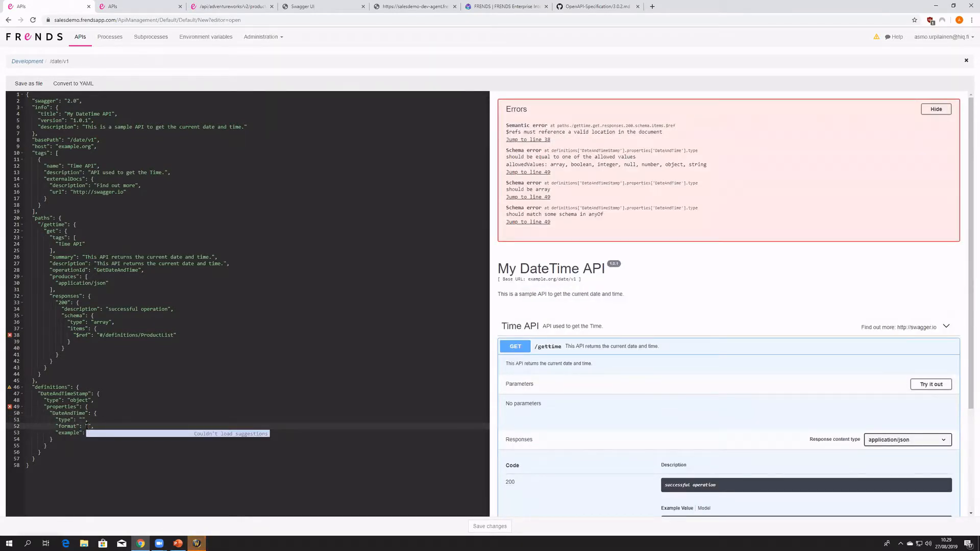
{"action": "left_click", "coordinate": [83, 420]}
{"action": "type", "text": "string"}
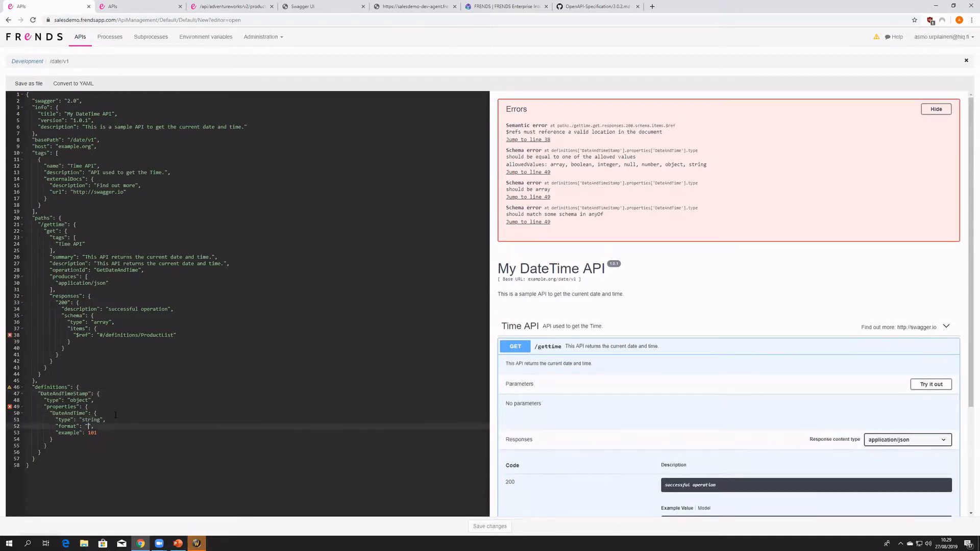
{"action": "left_click", "coordinate": [88, 426]}
{"action": "type", "text": "date"}
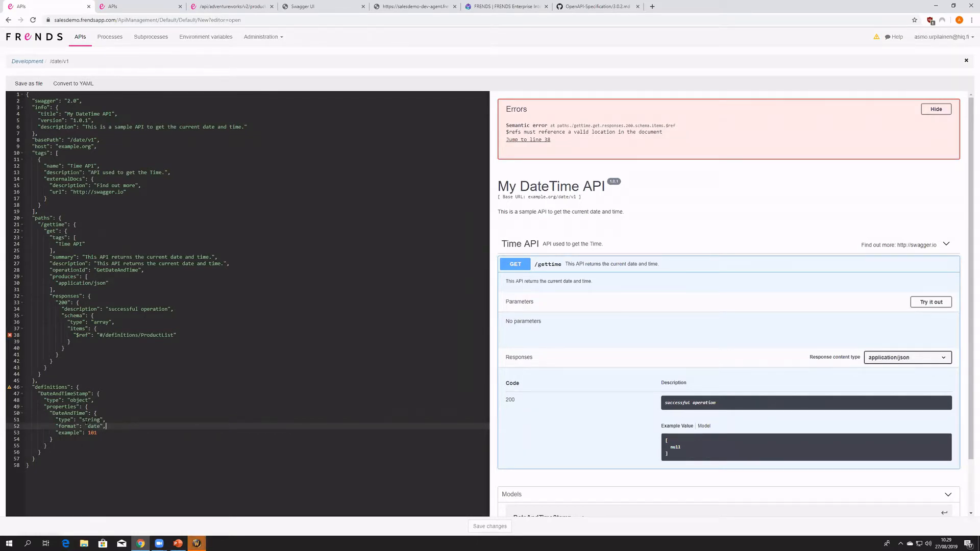
- Delete the whole format line from the DateAndTime property
{"action": "left_click_drag", "start_coordinate": [108, 426], "coordinate": [22, 427]}
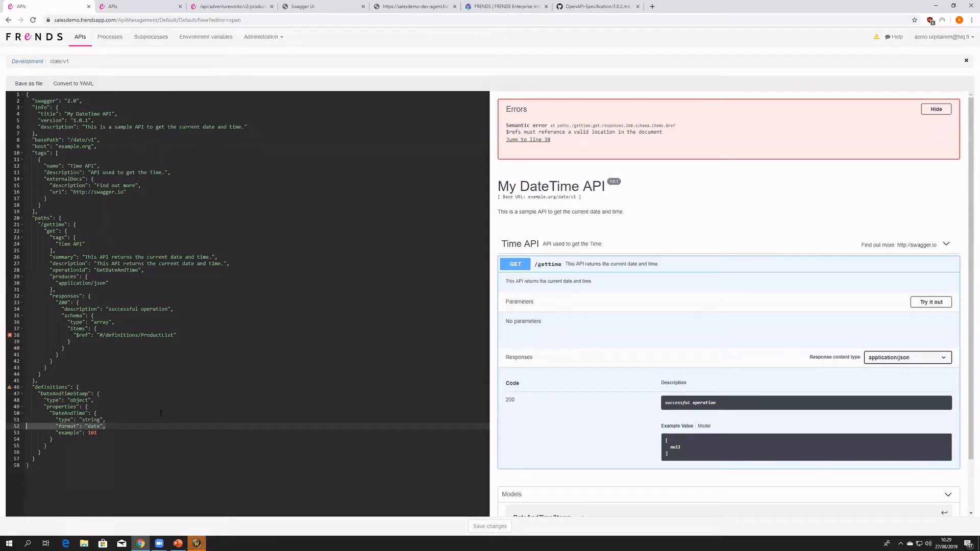
{"action": "key", "text": "BackSpace"}
{"action": "key", "text": "F11"}
{"action": "key", "text": "F11"}
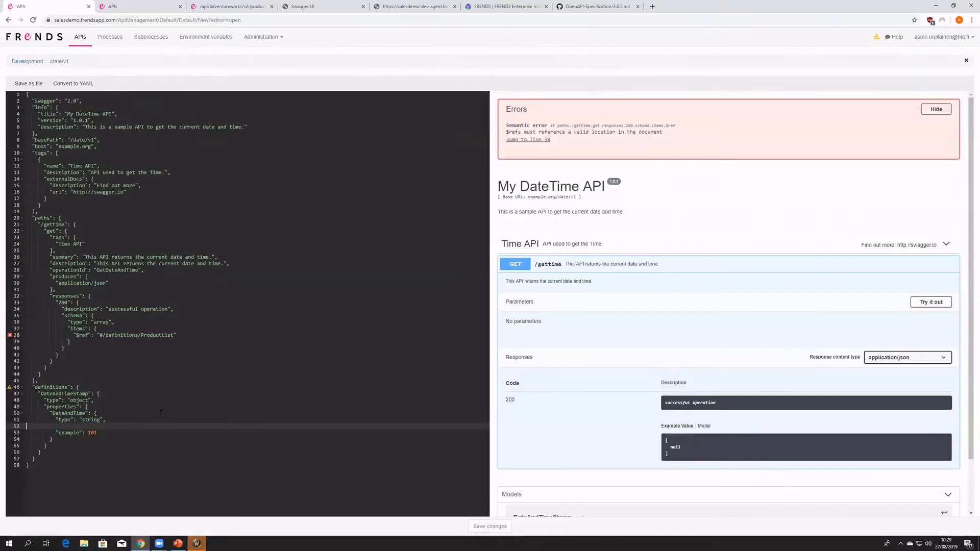
{"action": "key", "text": "BackSpace"}
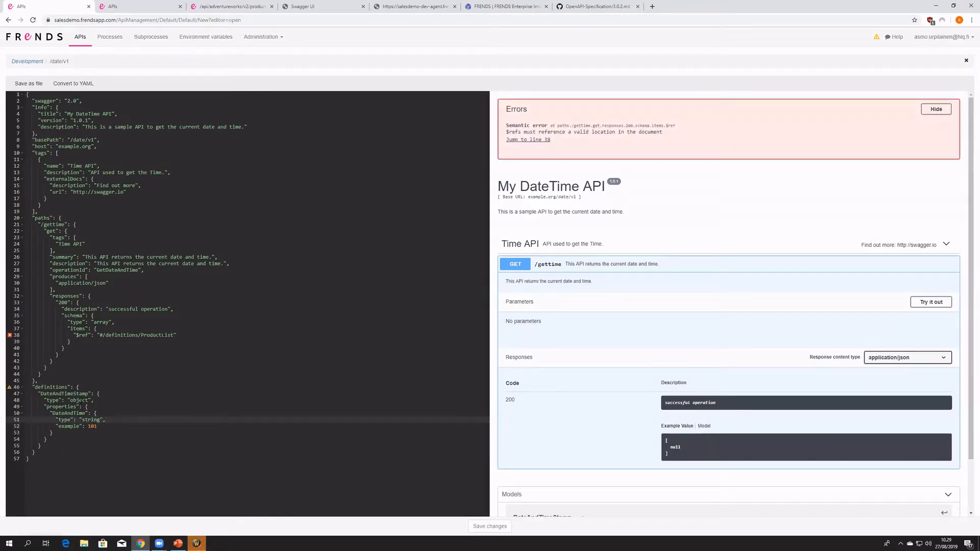
{"action": "left_click", "coordinate": [84, 413]}
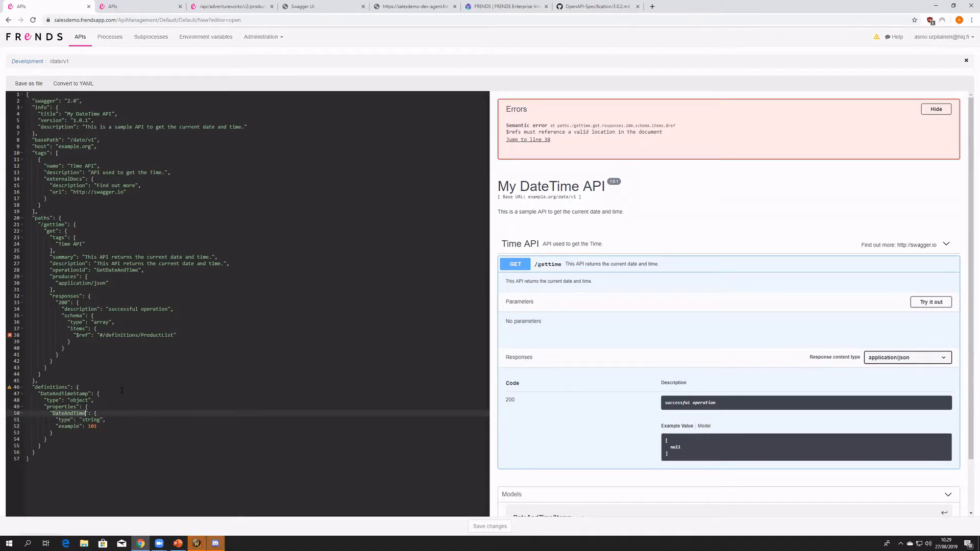
- Search the OpenAPI Specification on GitHub for "date" and examine the table of data types and formats
{"action": "left_click", "coordinate": [595, 6]}
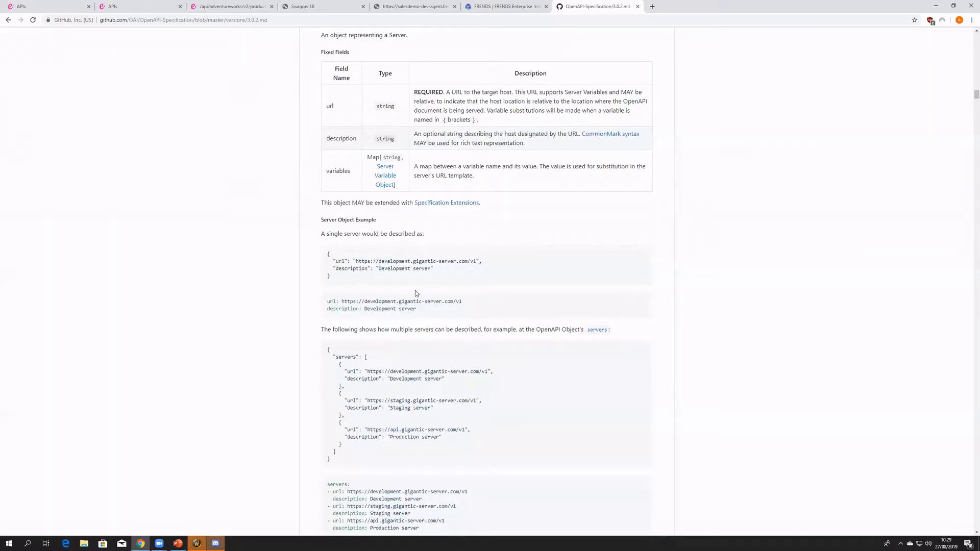
{"action": "key", "text": "ctrl+f"}
{"action": "type", "text": "datetim"}
{"action": "key", "text": "BackSpace"}
{"action": "type", "text": "t"}
{"action": "key", "text": "BackSpace"}
{"action": "key", "text": "BackSpace"}
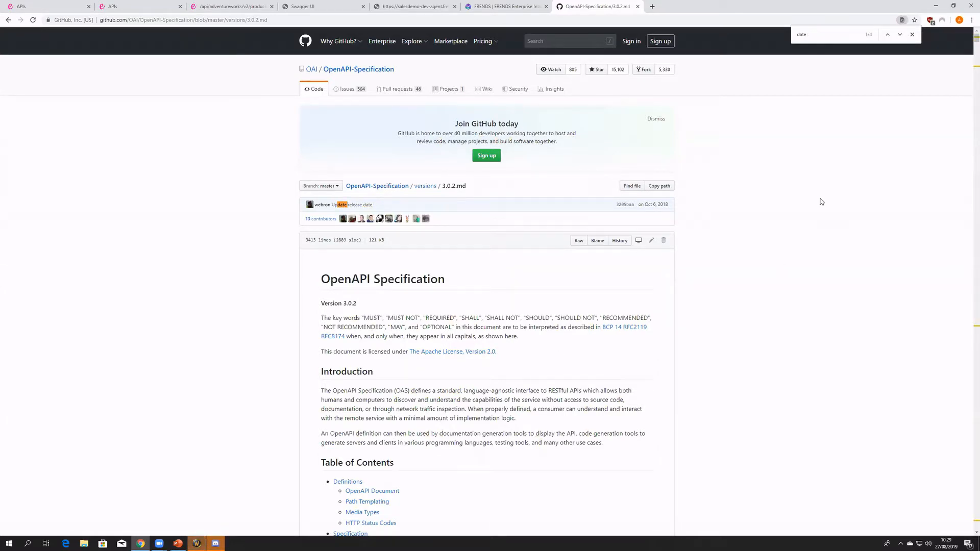
{"action": "left_click", "coordinate": [900, 36]}
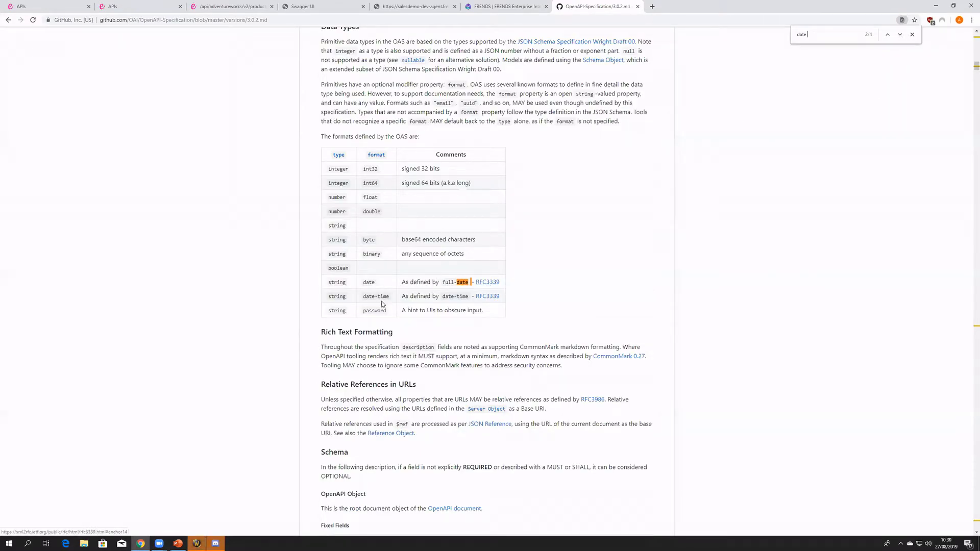
{"action": "left_click_drag", "start_coordinate": [368, 297], "coordinate": [390, 297]}
{"action": "scroll", "coordinate": [450, 358], "scroll_direction": "down", "scroll_amount": 3}
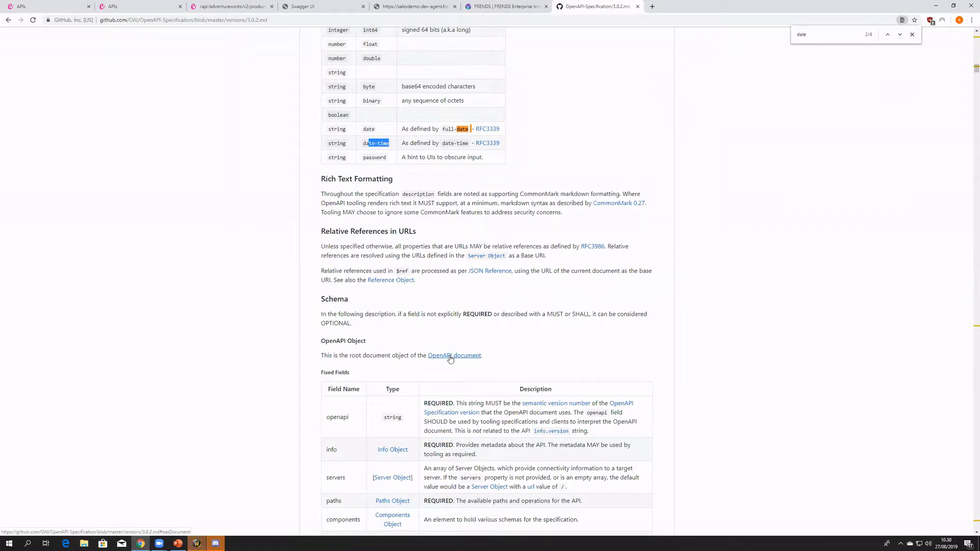
- Return to the DateTime API definition and set the DateAndTime property's example to "2019-08-27", checking it in the model preview
{"action": "left_click", "coordinate": [41, 8]}
{"action": "left_click", "coordinate": [95, 427]}
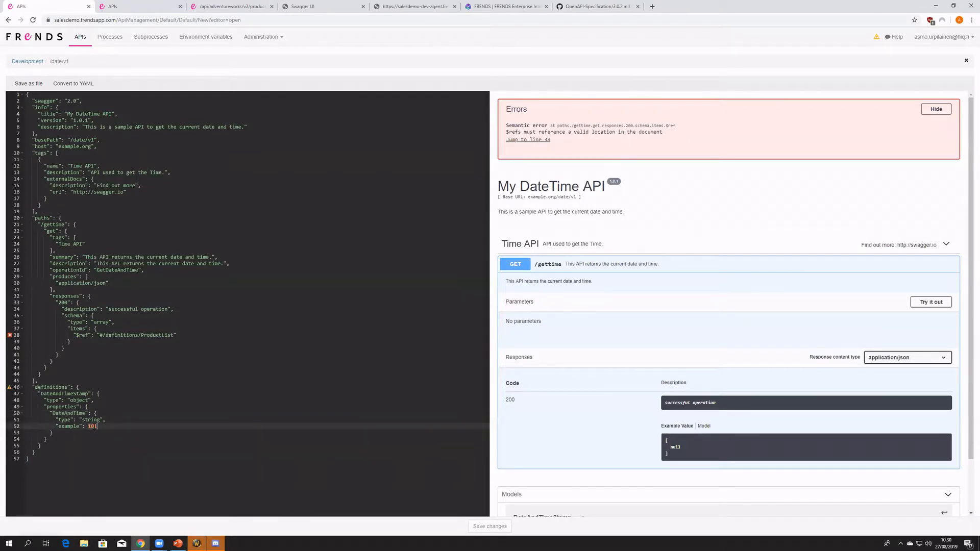
{"action": "key", "text": "BackSpace"}
{"action": "key", "text": "BackSpace"}
{"action": "key", "text": "BackSpace"}
{"action": "type", "text": "20"}
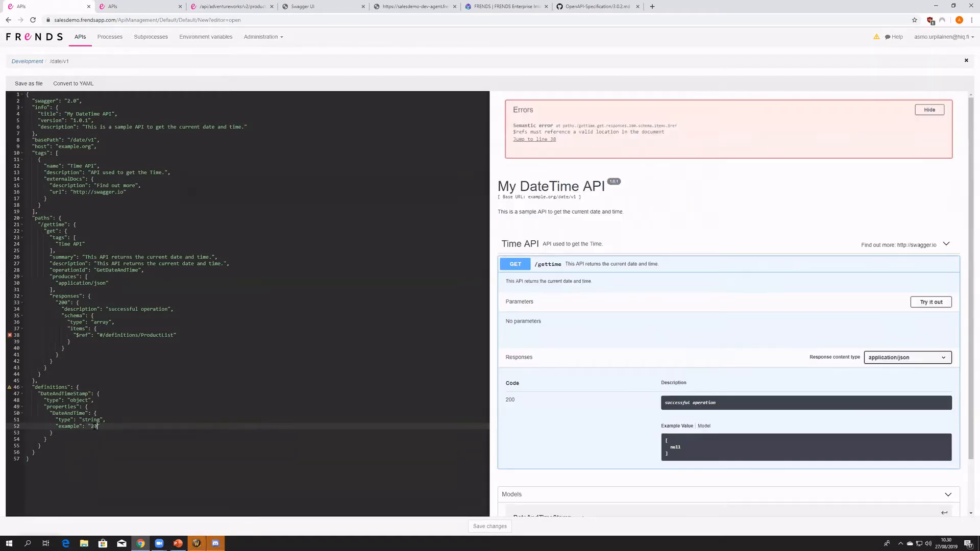
{"action": "scroll", "coordinate": [608, 454], "scroll_direction": "down", "scroll_amount": 1}
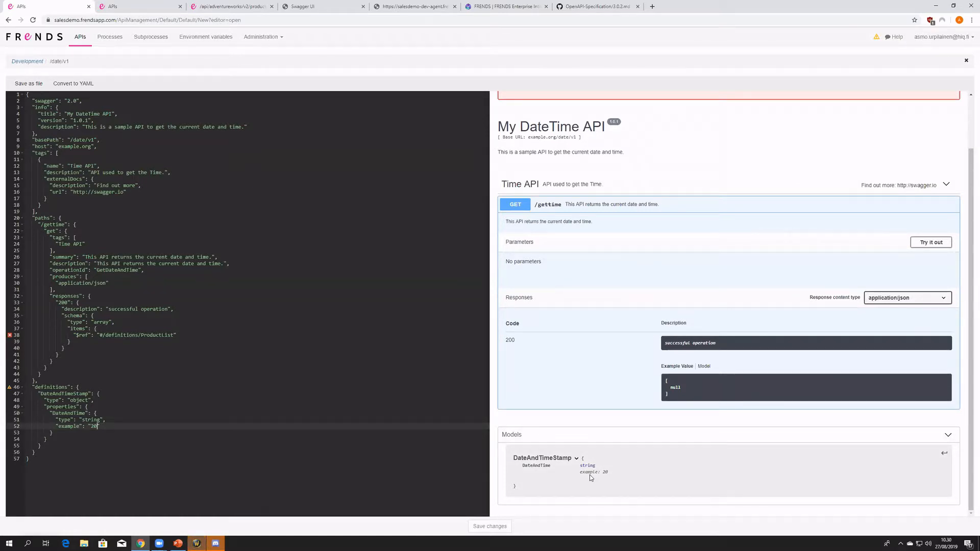
{"action": "type", "text": "19-"}
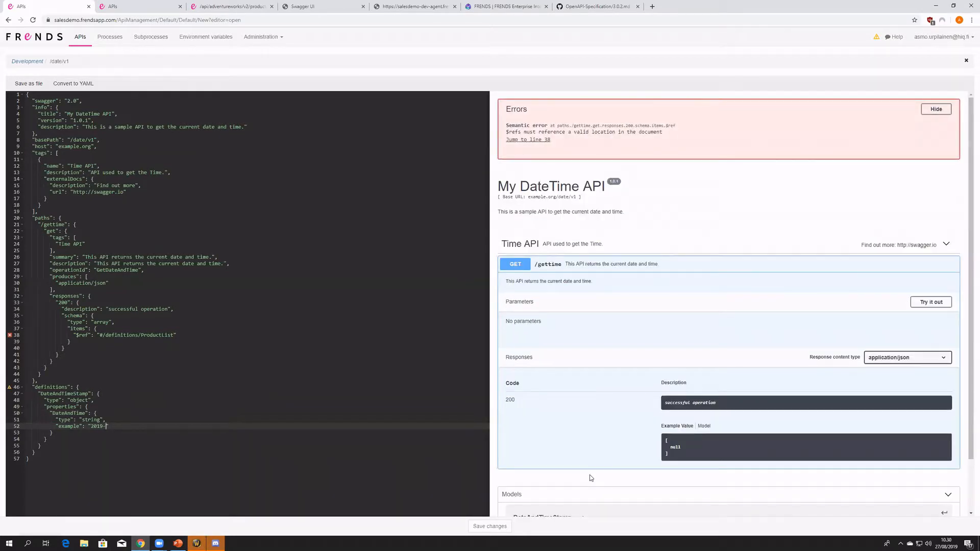
{"action": "type", "text": "08-27"}
{"action": "left_click", "coordinate": [112, 425]}
{"action": "left_click_drag", "start_coordinate": [111, 426], "coordinate": [92, 428]}
{"action": "scroll", "coordinate": [556, 467], "scroll_direction": "down", "scroll_amount": 1}
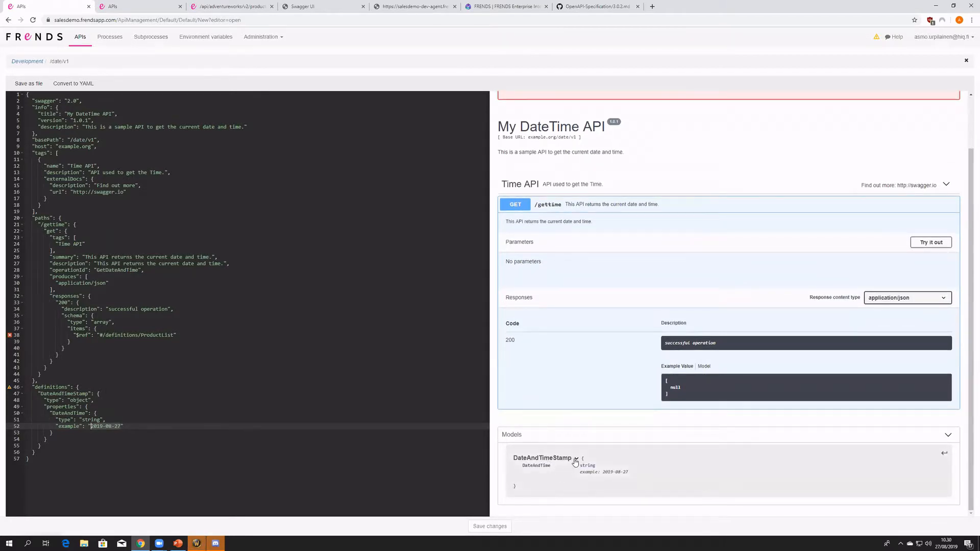
- Point the items $ref in the 200 response of /gettime to #/definitions/DateAndTimeStamp
{"action": "mouse_move", "coordinate": [10, 391]}
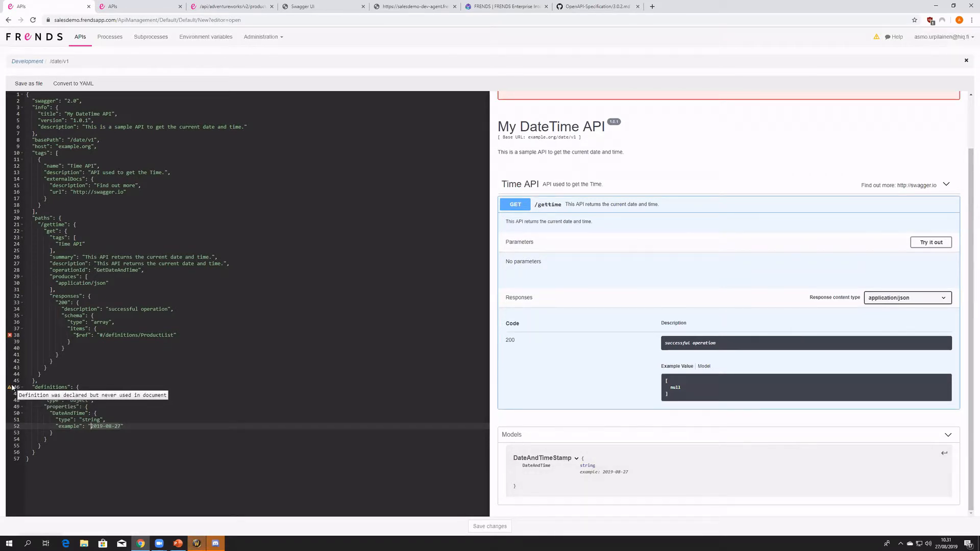
{"action": "double_click", "coordinate": [66, 393]}
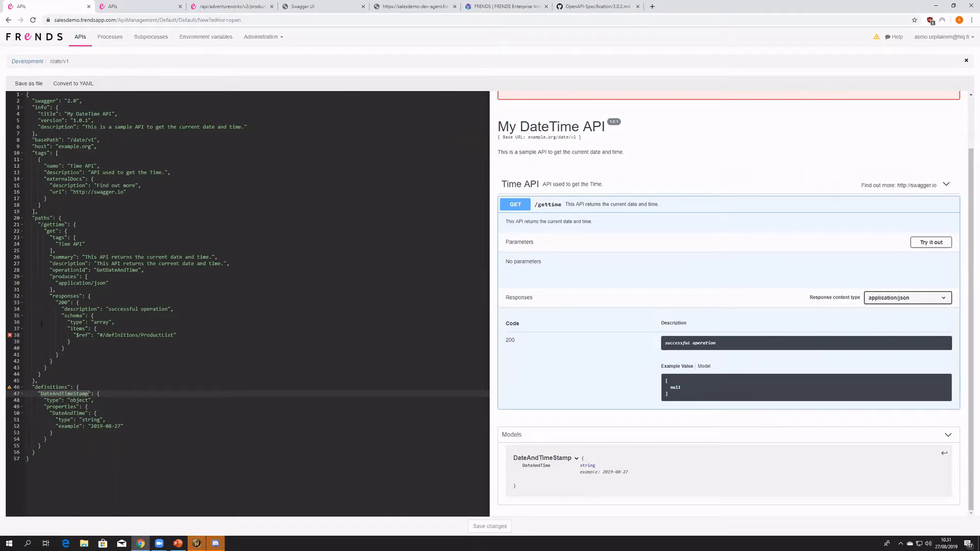
{"action": "left_click", "coordinate": [89, 393]}
{"action": "left_click_drag", "start_coordinate": [42, 225], "coordinate": [46, 367]}
{"action": "left_click", "coordinate": [35, 218]}
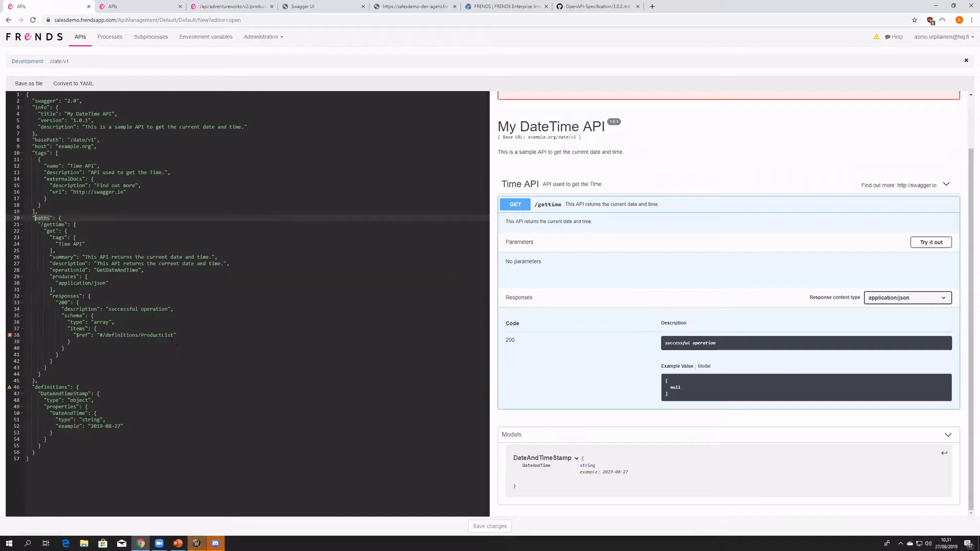
{"action": "left_click", "coordinate": [68, 394]}
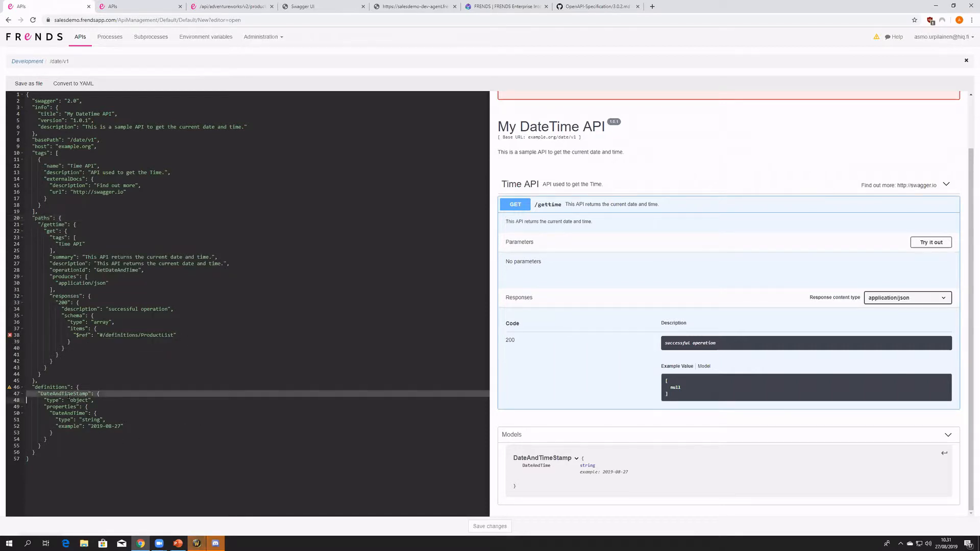
{"action": "double_click", "coordinate": [81, 394]}
{"action": "key", "text": "ctrl+c"}
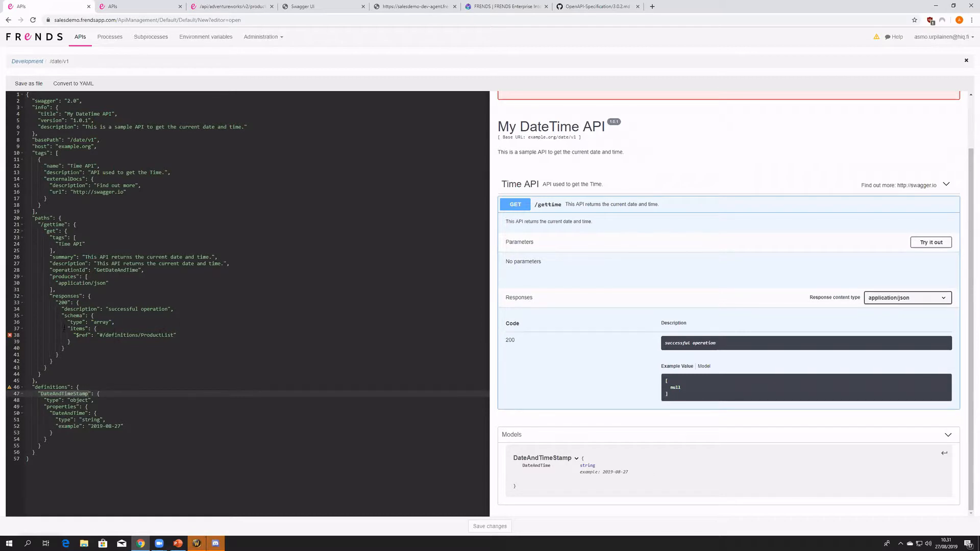
{"action": "left_click", "coordinate": [155, 335]}
{"action": "double_click", "coordinate": [156, 335]}
{"action": "key", "text": "ctrl+v"}
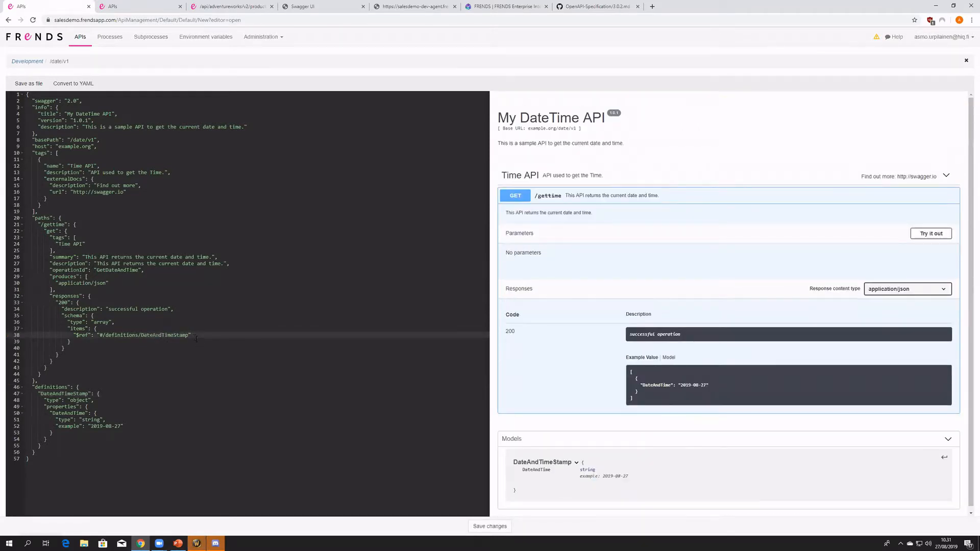
- Examine the example value of the 200 response for /gettime in the API preview, including its array brackets and inner object
{"action": "left_click_drag", "start_coordinate": [653, 398], "coordinate": [630, 370]}
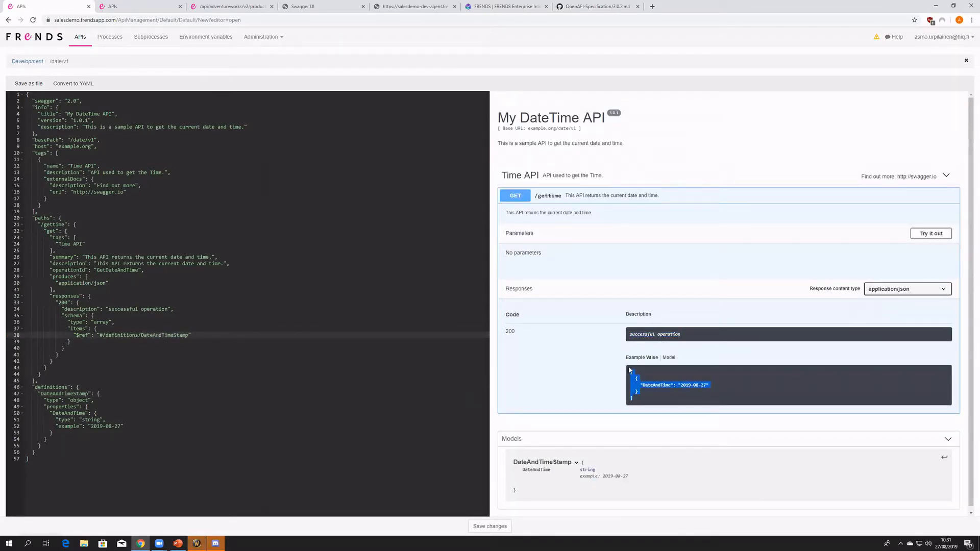
{"action": "left_click", "coordinate": [612, 402]}
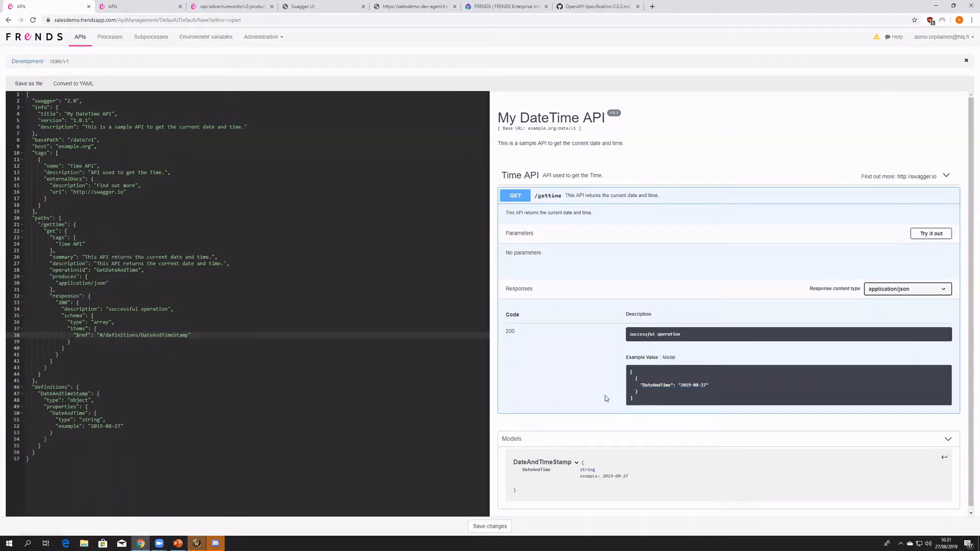
{"action": "left_click_drag", "start_coordinate": [643, 401], "coordinate": [632, 372]}
{"action": "left_click", "coordinate": [631, 372]}
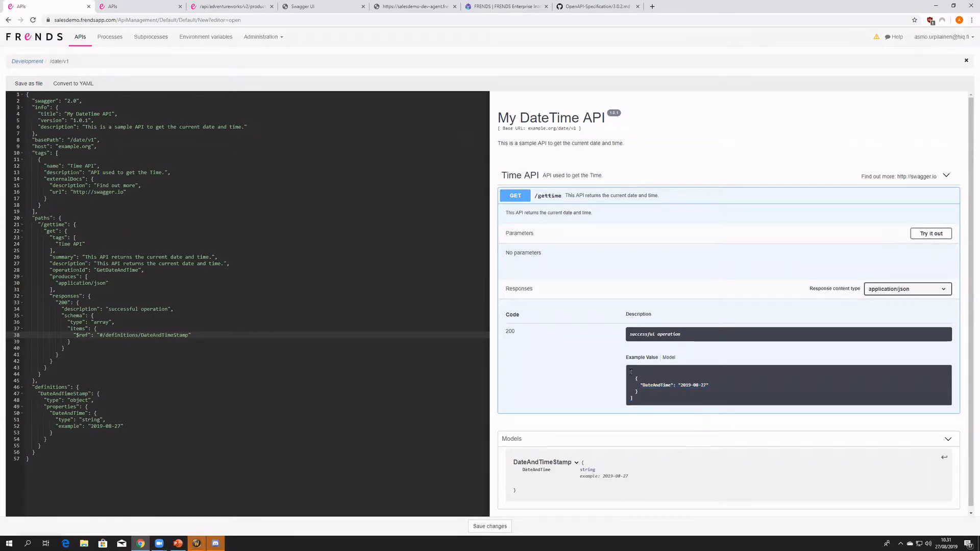
{"action": "mouse_move", "coordinate": [635, 378]}
{"action": "left_mouse_down"}
{"action": "mouse_move", "coordinate": [646, 396]}
{"action": "mouse_move", "coordinate": [631, 380]}
{"action": "left_mouse_up"}
{"action": "left_click", "coordinate": [588, 381]}
- Try "object" as the schema type of the 200 response under /gettime, and undo the change
{"action": "left_click", "coordinate": [102, 295]}
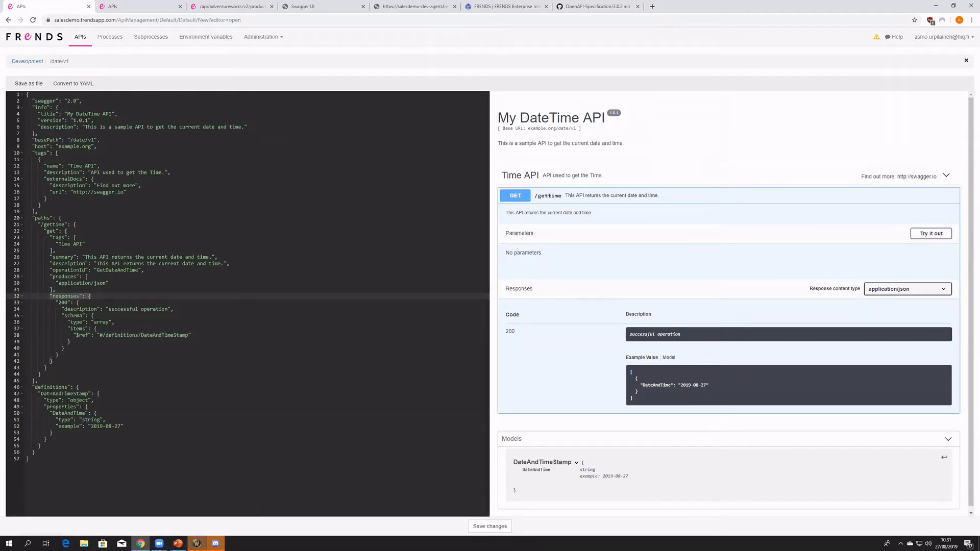
{"action": "double_click", "coordinate": [104, 323]}
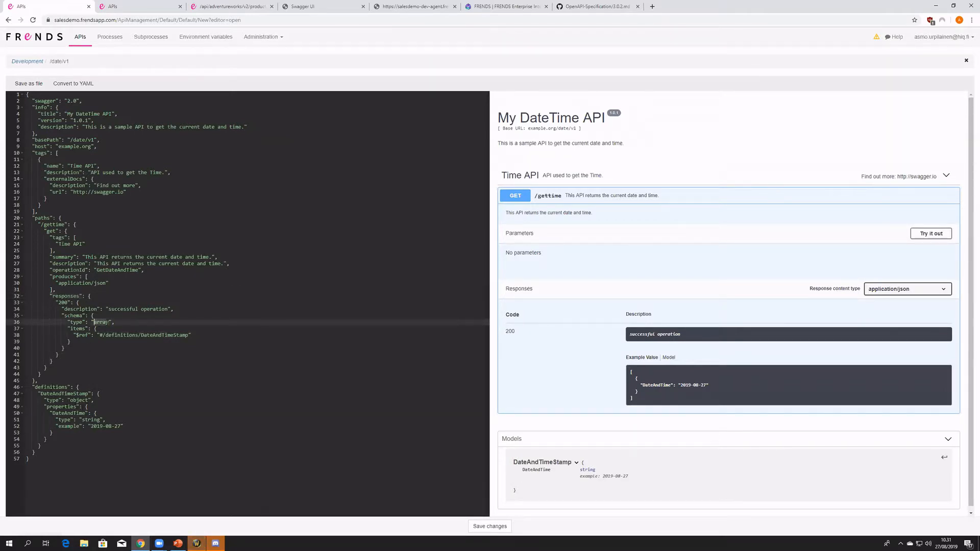
{"action": "type", "text": "object"}
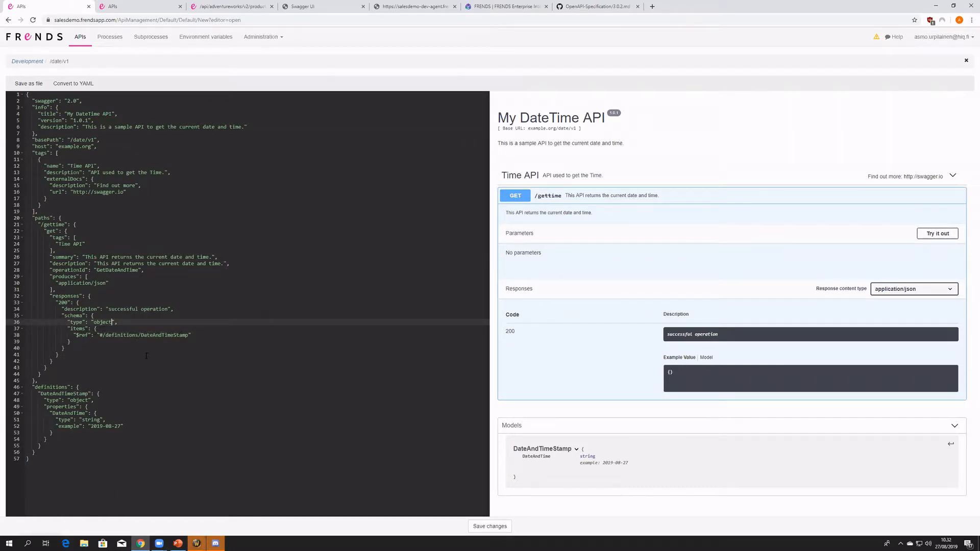
{"action": "key", "text": "ctrl+z"}
{"action": "key", "text": "ctrl+z"}
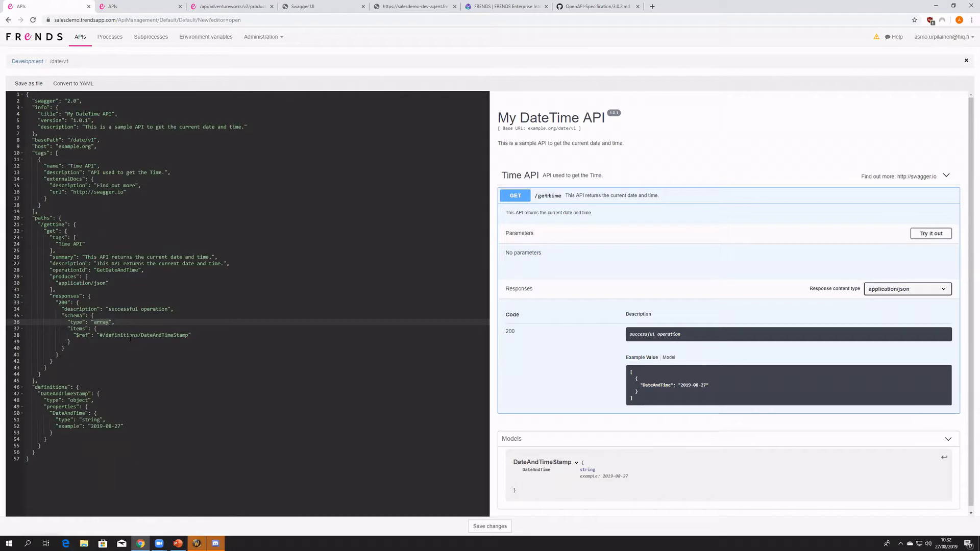
{"action": "left_click", "coordinate": [129, 343]}
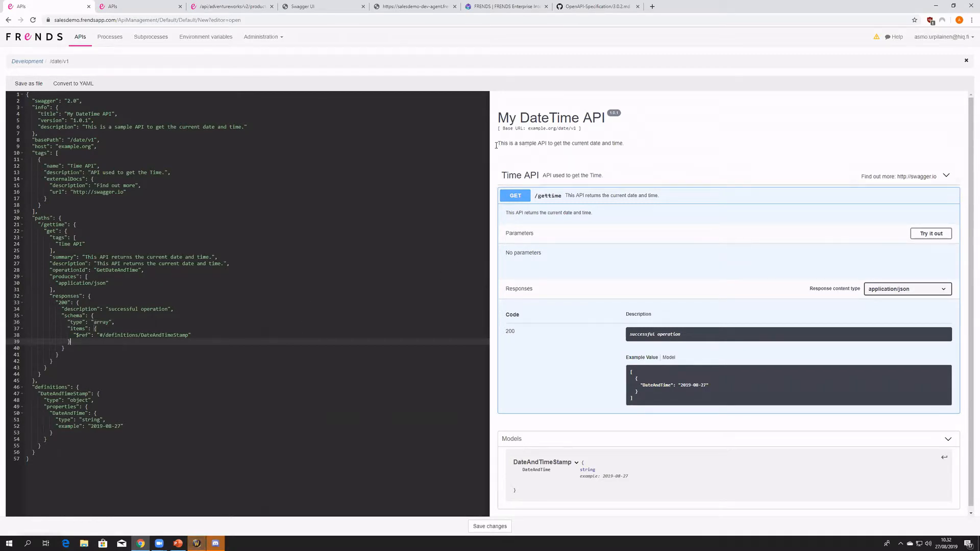
- Review the info, tags, schema type and definitions sections of the swagger code against the rendered GET /gettime preview
{"action": "left_click_drag", "start_coordinate": [27, 107], "coordinate": [144, 211]}
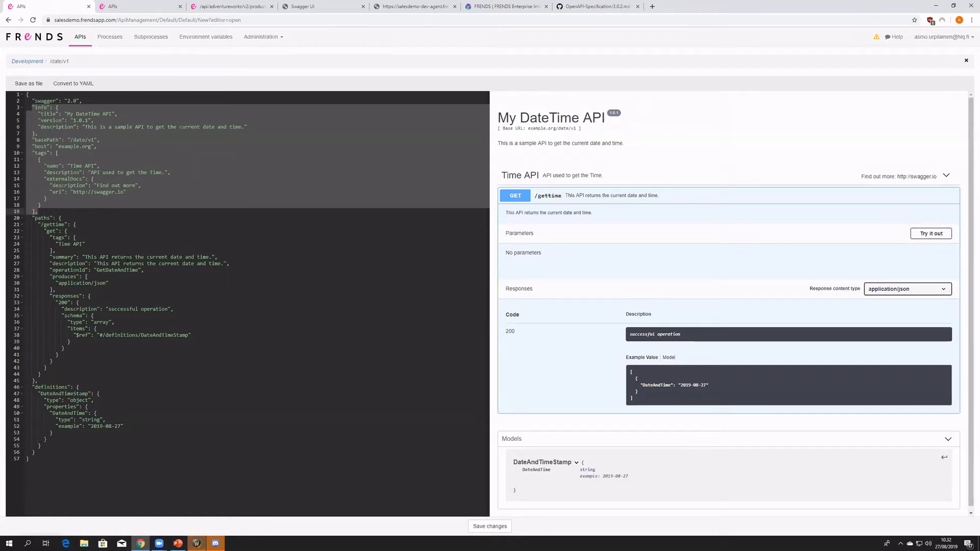
{"action": "left_click_drag", "start_coordinate": [65, 455], "coordinate": [27, 388]}
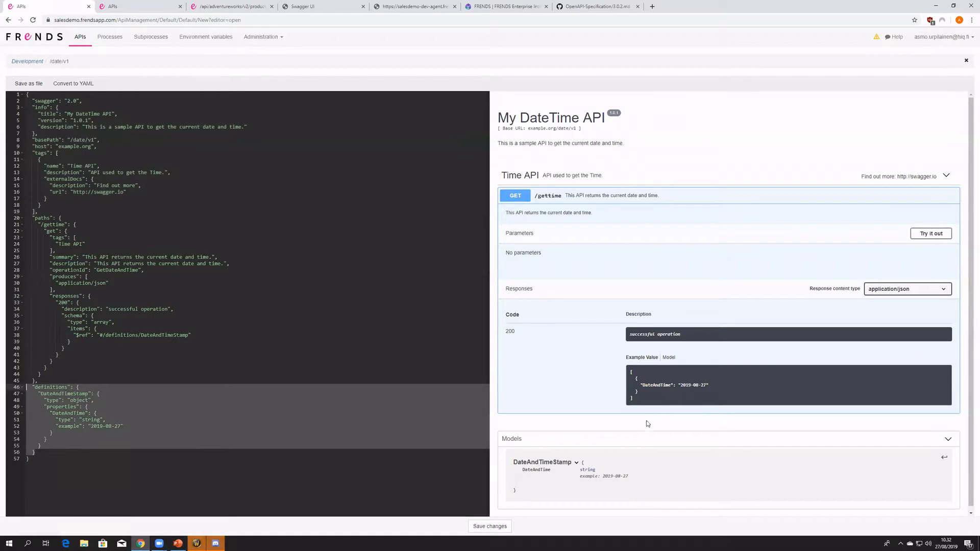
{"action": "scroll", "coordinate": [658, 420], "scroll_direction": "down", "scroll_amount": 1}
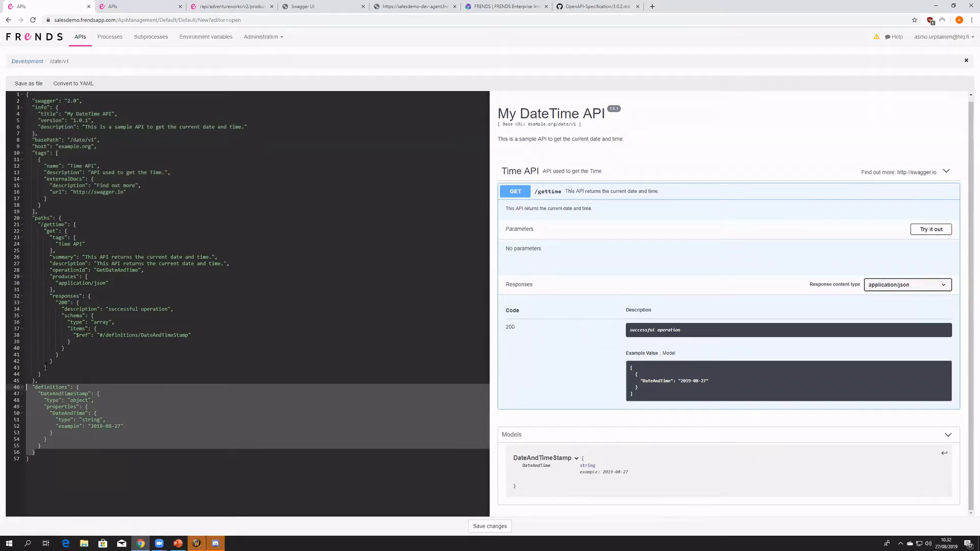
{"action": "left_click", "coordinate": [533, 196]}
{"action": "left_click", "coordinate": [537, 197]}
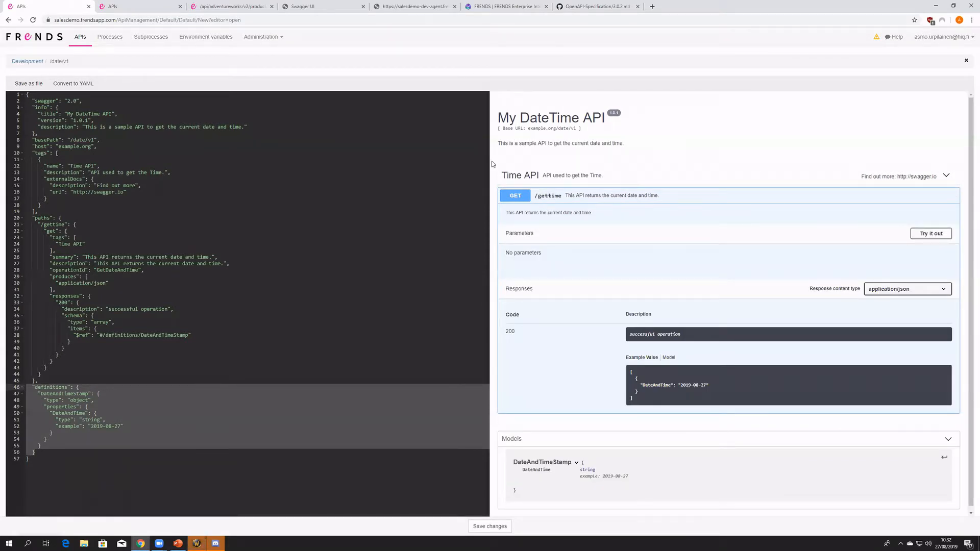
{"action": "left_click", "coordinate": [36, 154]}
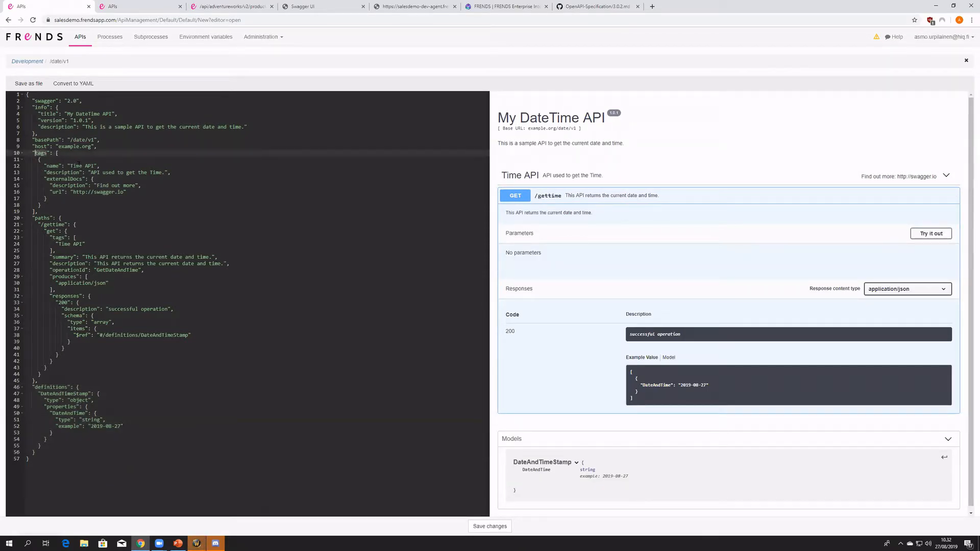
{"action": "left_click_drag", "start_coordinate": [378, 324], "coordinate": [376, 319]}
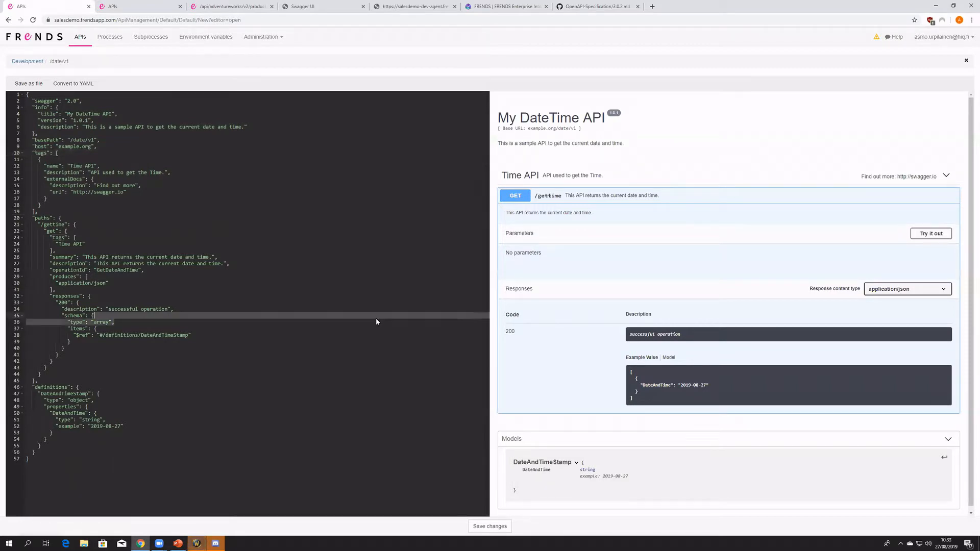
{"action": "left_click", "coordinate": [376, 321]}
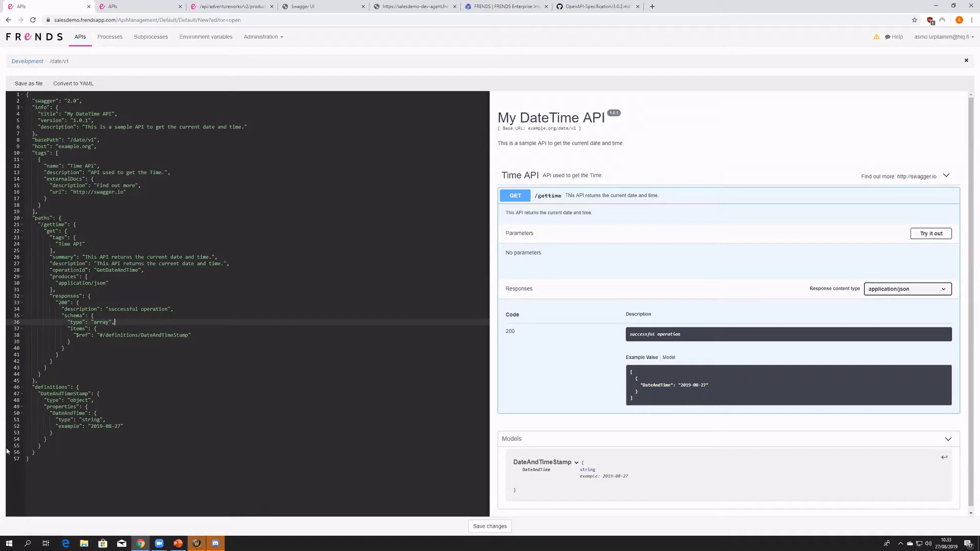
- Save the API definition and expand My DateTime API with its GET /gettime operation in the API list
{"action": "left_click", "coordinate": [478, 526]}
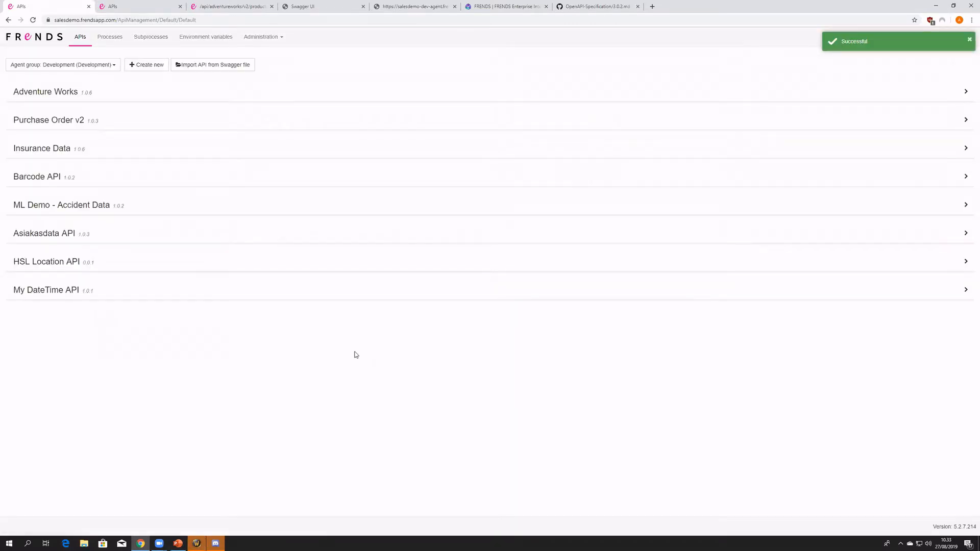
{"action": "left_click", "coordinate": [71, 287]}
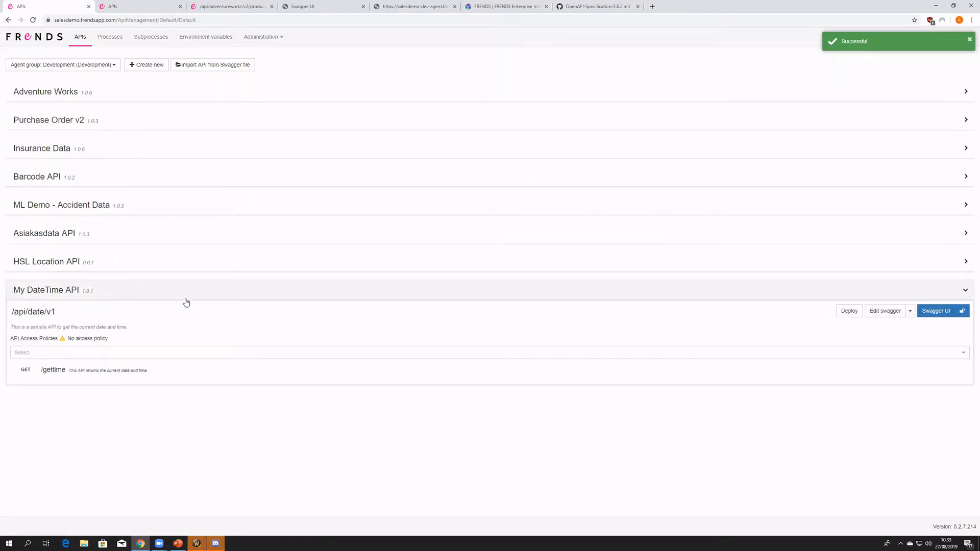
{"action": "left_click", "coordinate": [106, 369]}
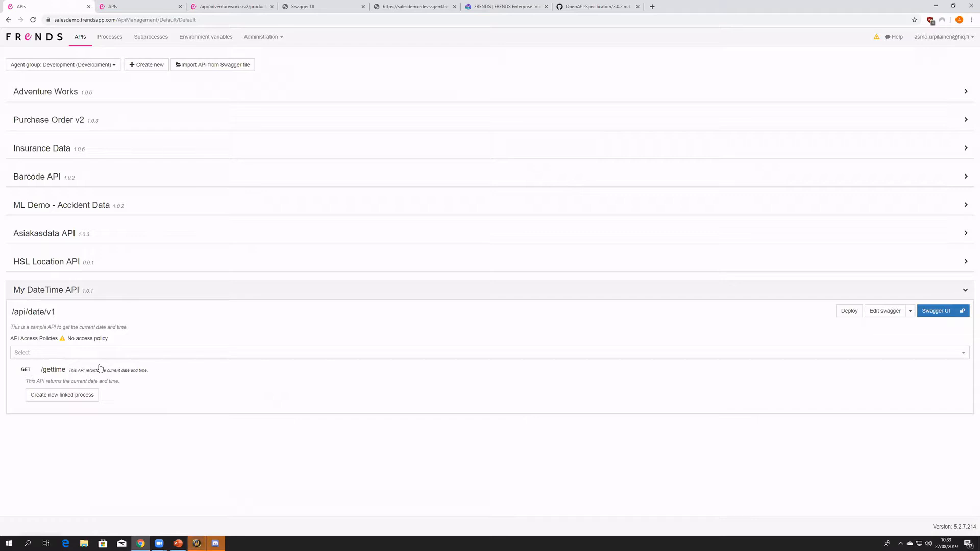
- Review My DateTime API's base path and description, and the summary and description of its GET /gettime operation
{"action": "left_click", "coordinate": [79, 295]}
{"action": "left_click", "coordinate": [78, 295]}
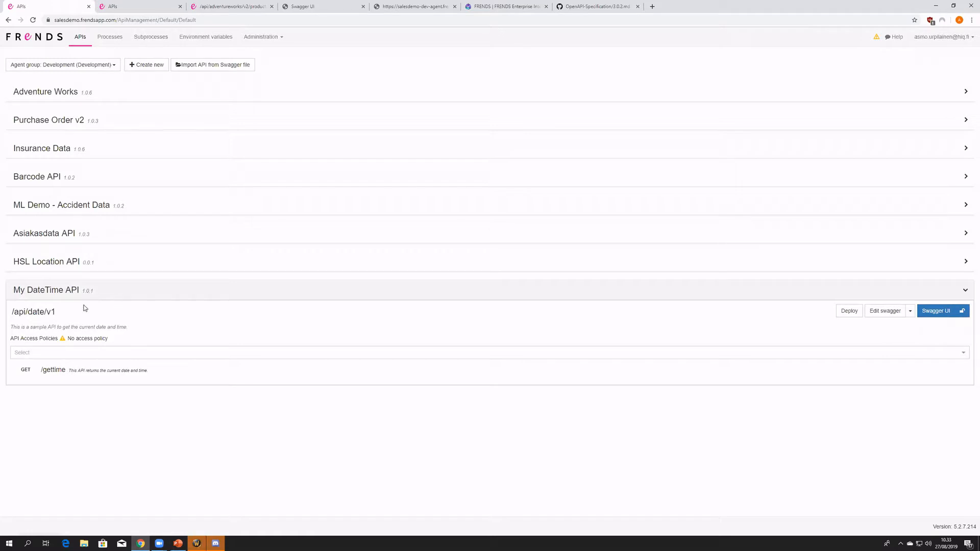
{"action": "left_click_drag", "start_coordinate": [58, 312], "coordinate": [11, 313]}
{"action": "left_click_drag", "start_coordinate": [10, 327], "coordinate": [128, 327]}
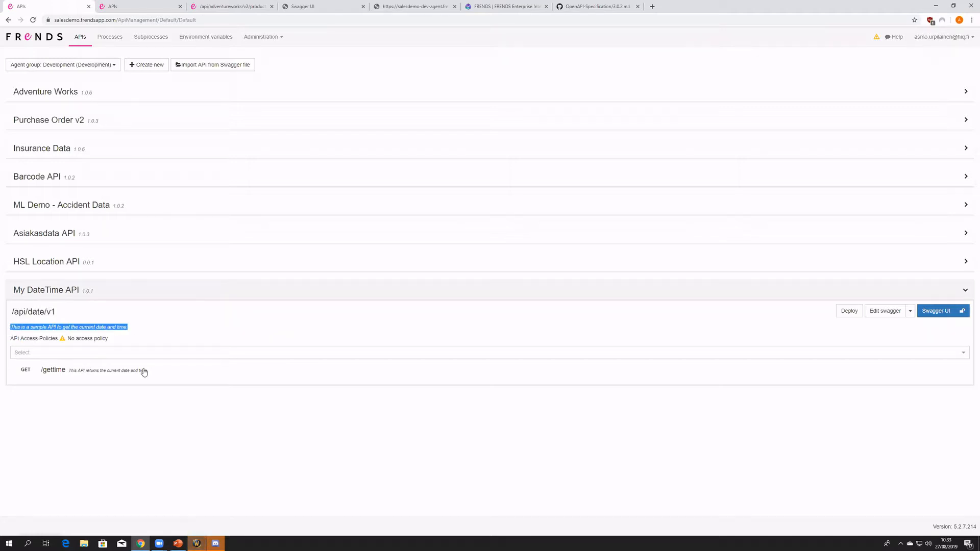
{"action": "left_click", "coordinate": [45, 376]}
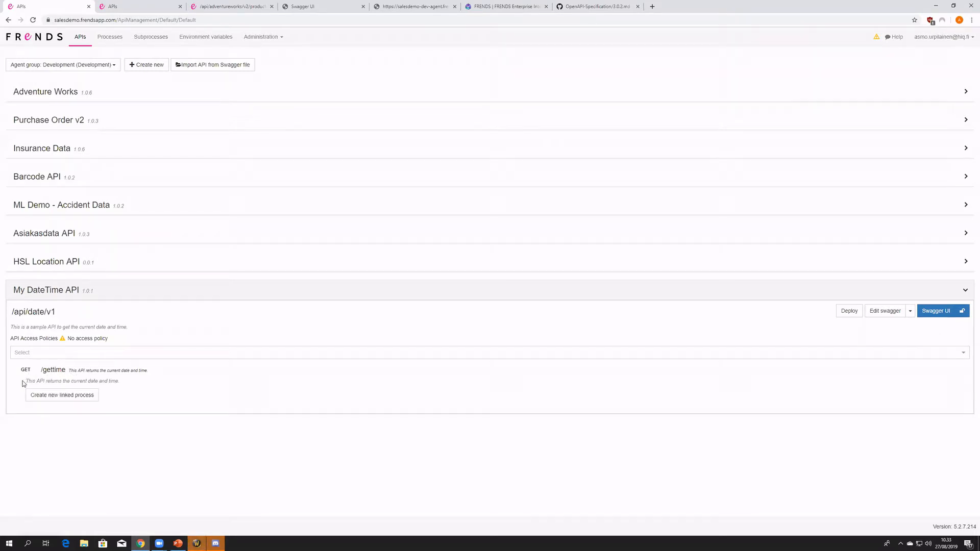
{"action": "left_click_drag", "start_coordinate": [25, 381], "coordinate": [69, 371]}
{"action": "left_click", "coordinate": [109, 379]}
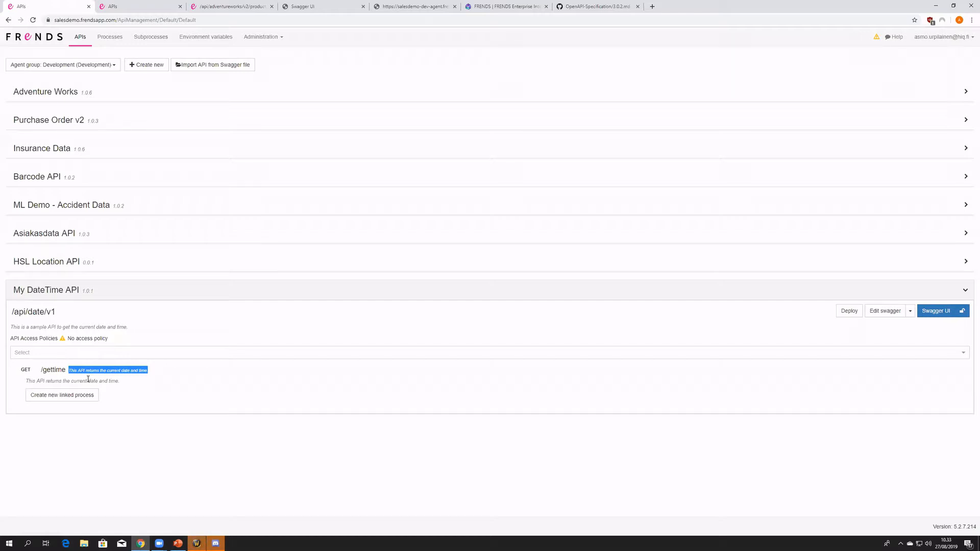
{"action": "left_click", "coordinate": [116, 381]}
- Create a new linked process for GET /gettime and move its 200 return event farther from the start event
{"action": "left_click", "coordinate": [61, 396]}
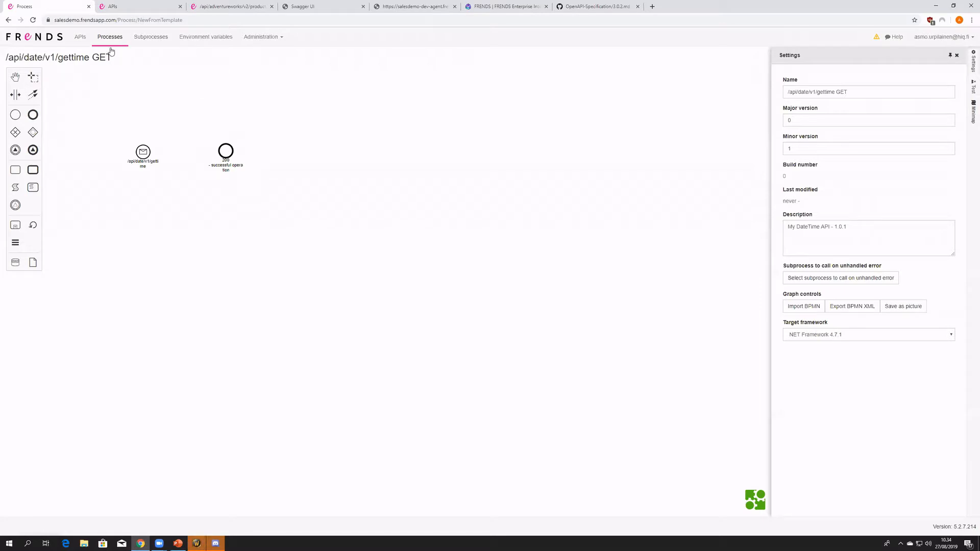
{"action": "left_click_drag", "start_coordinate": [227, 150], "coordinate": [269, 152]}
{"action": "left_click", "coordinate": [208, 177]}
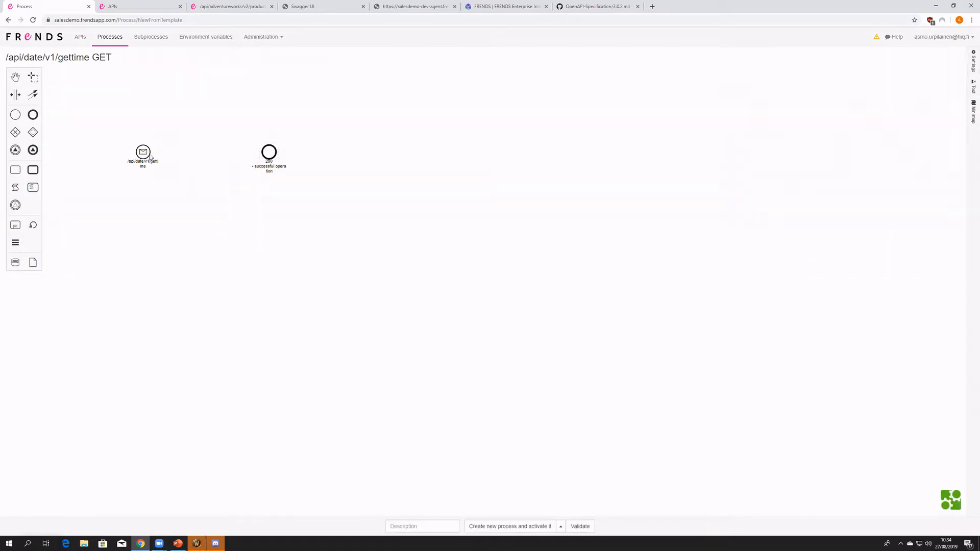
- Examine the start event's API trigger settings and the complete swagger definition it contains
{"action": "left_click", "coordinate": [144, 153]}
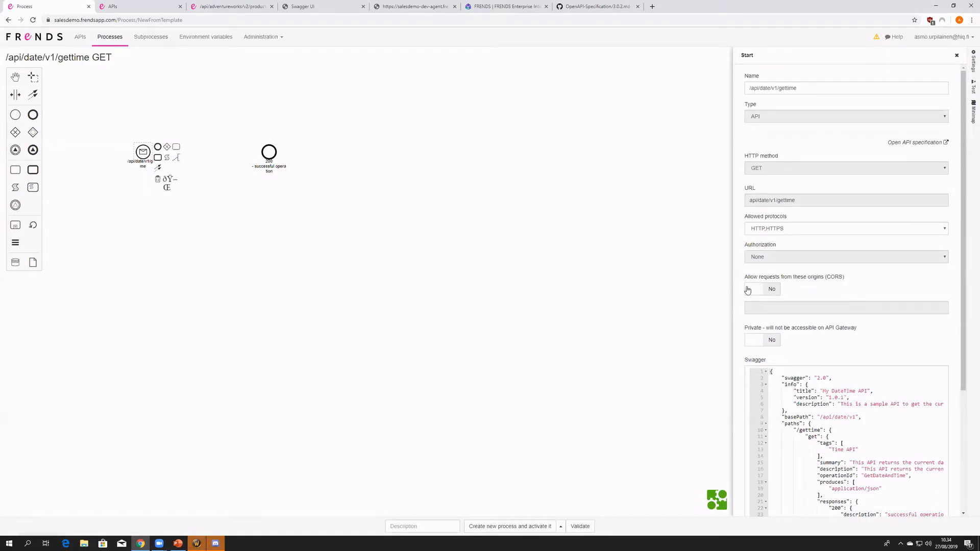
{"action": "scroll", "coordinate": [748, 290], "scroll_direction": "down", "scroll_amount": 3}
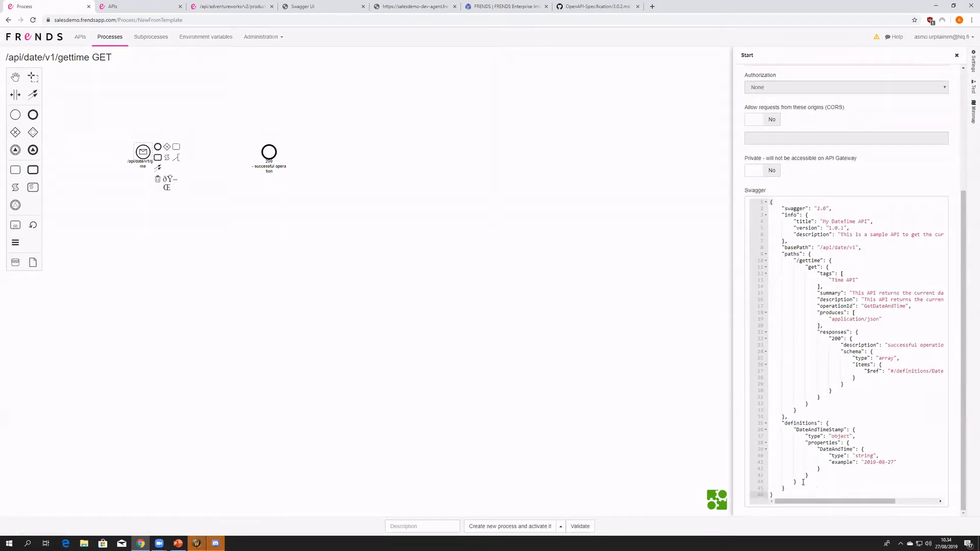
{"action": "left_click_drag", "start_coordinate": [803, 488], "coordinate": [750, 199]}
{"action": "left_click_drag", "start_coordinate": [813, 492], "coordinate": [749, 200]}
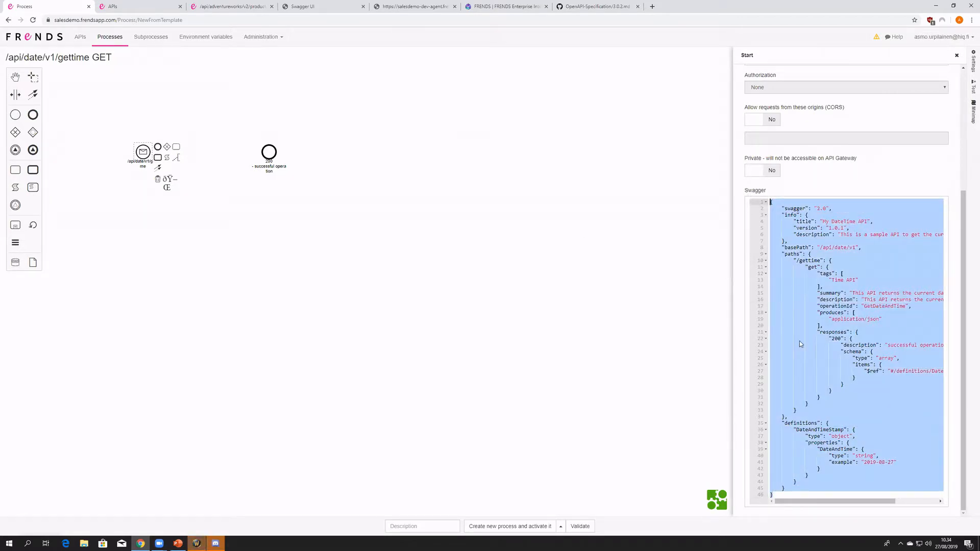
{"action": "left_click", "coordinate": [408, 141]}
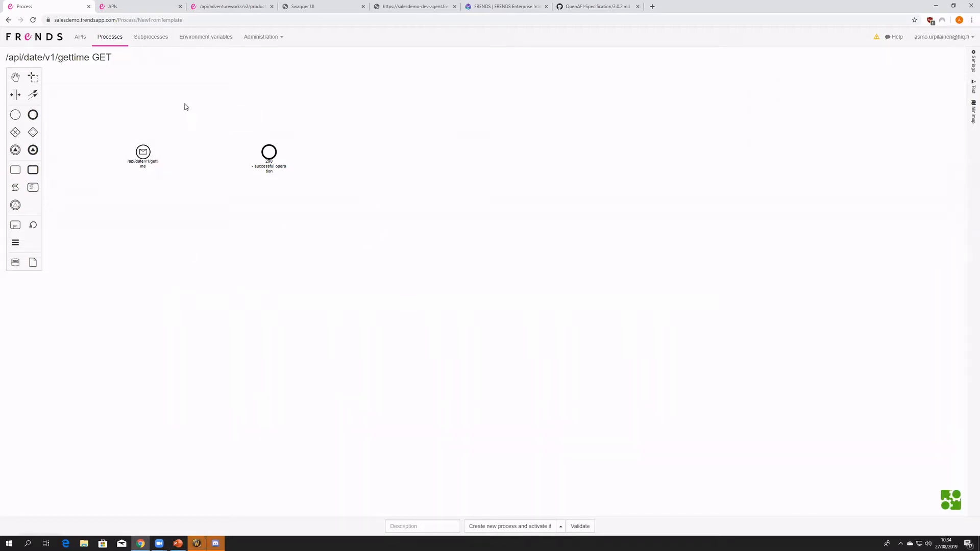
- Reopen the start event's settings and examine the /gettime path and get operation in its swagger definition
{"action": "left_click", "coordinate": [143, 151]}
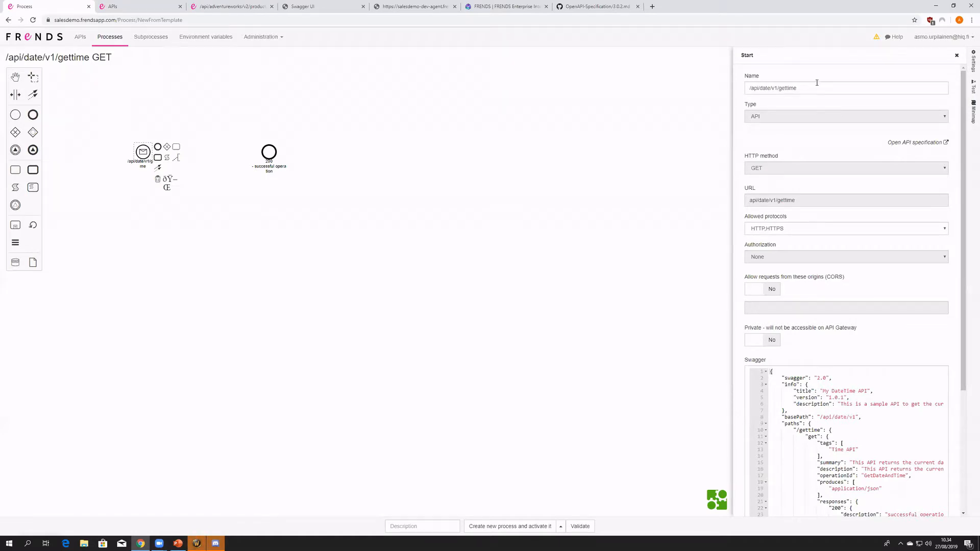
{"action": "scroll", "coordinate": [803, 414], "scroll_direction": "down", "scroll_amount": 1}
{"action": "scroll", "coordinate": [803, 414], "scroll_direction": "down", "scroll_amount": 2}
{"action": "left_click_drag", "start_coordinate": [820, 453], "coordinate": [823, 340]}
{"action": "scroll", "coordinate": [830, 421], "scroll_direction": "down", "scroll_amount": 1}
{"action": "left_click_drag", "start_coordinate": [793, 261], "coordinate": [908, 389]}
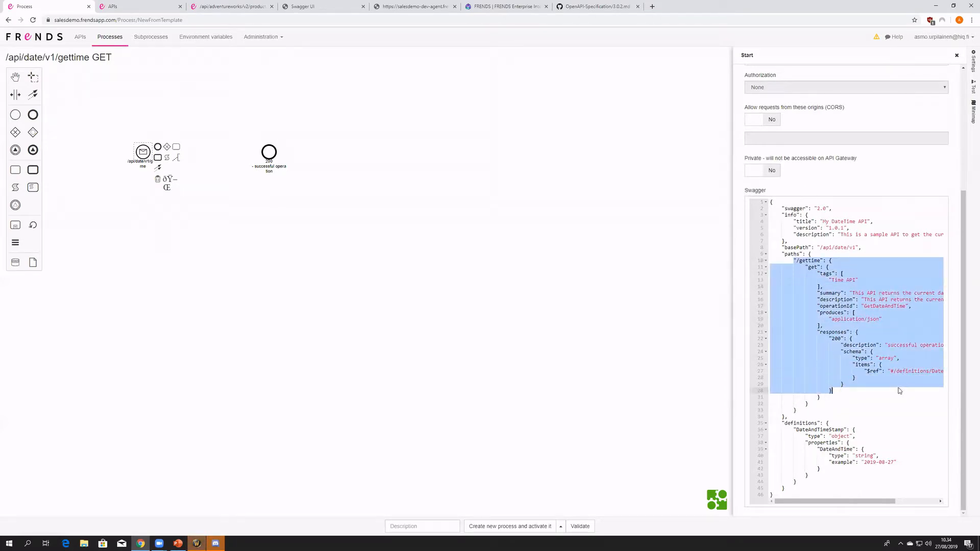
{"action": "left_click", "coordinate": [829, 325]}
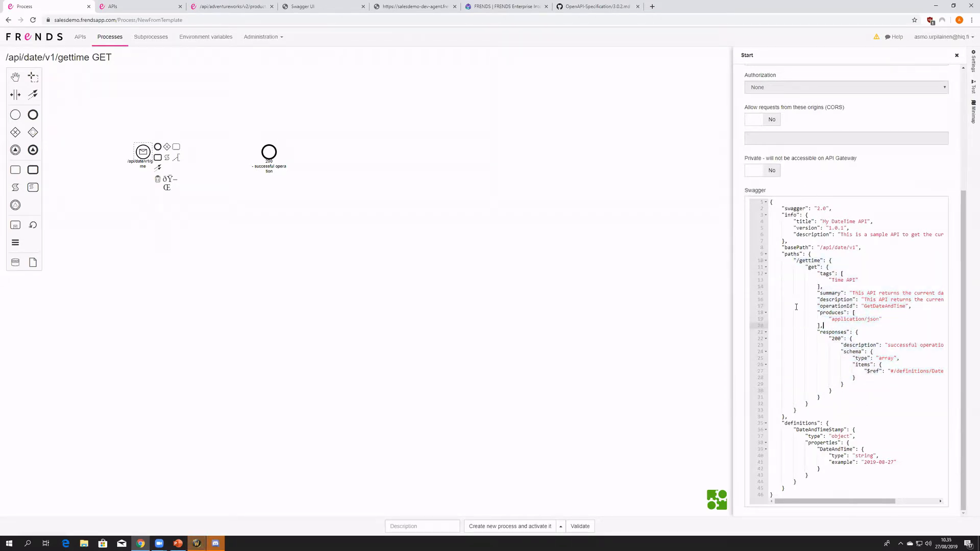
{"action": "left_click_drag", "start_coordinate": [823, 325], "coordinate": [769, 260]}
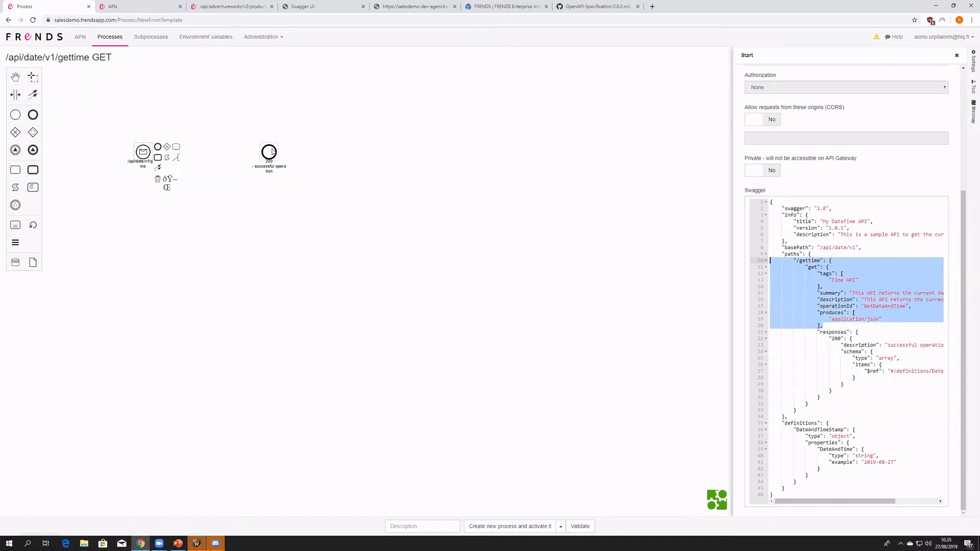
- Compare the 200 return event's HTTP response settings with the responses section of the start event's swagger definition
{"action": "left_click", "coordinate": [270, 149]}
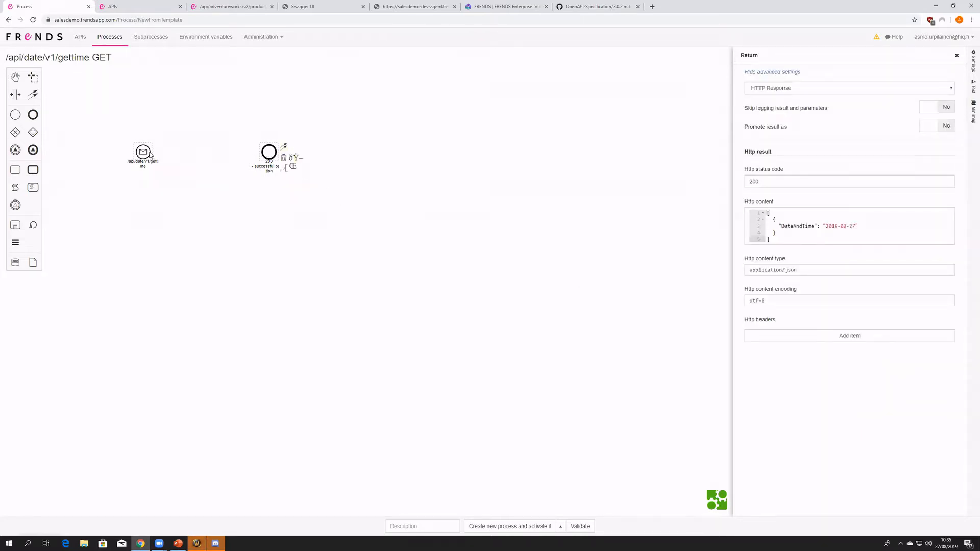
{"action": "left_click", "coordinate": [148, 154]}
{"action": "scroll", "coordinate": [863, 401], "scroll_direction": "down", "scroll_amount": 2}
{"action": "scroll", "coordinate": [885, 403], "scroll_direction": "down", "scroll_amount": 1}
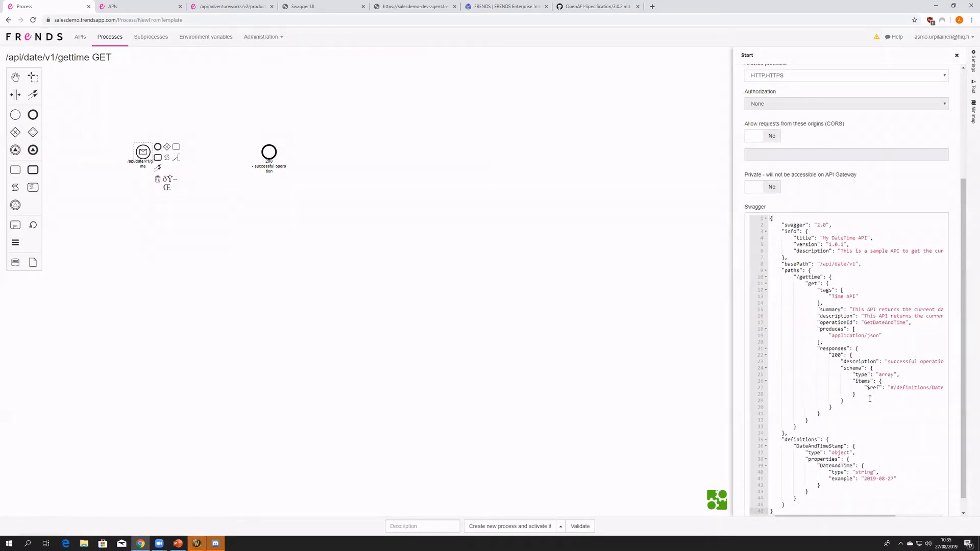
{"action": "left_click_drag", "start_coordinate": [850, 413], "coordinate": [773, 351]}
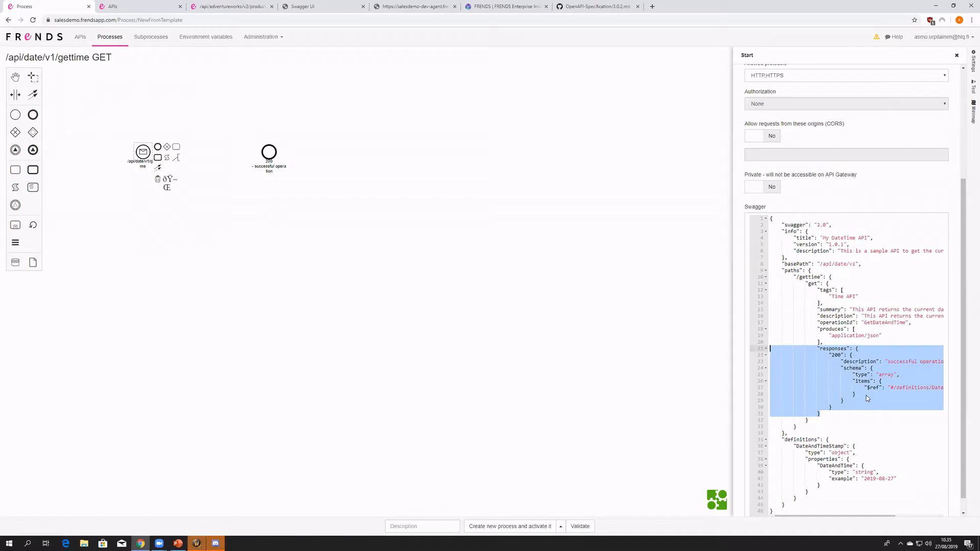
- Examine the 200 return event's generated HTTP content, content type and status code against the responses section of the swagger definition
{"action": "scroll", "coordinate": [866, 398], "scroll_direction": "up", "scroll_amount": 1}
{"action": "scroll", "coordinate": [867, 399], "scroll_direction": "down", "scroll_amount": 1}
{"action": "left_click", "coordinate": [276, 160]}
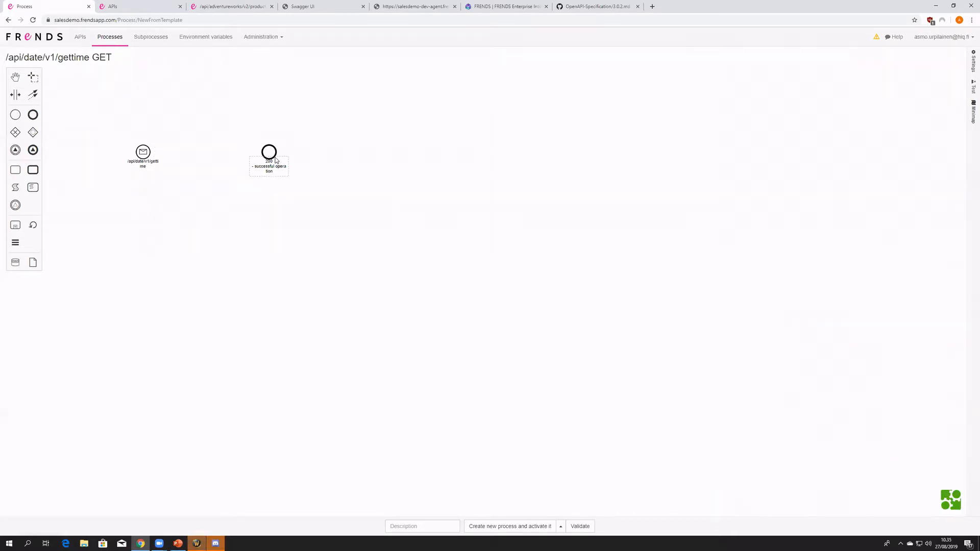
{"action": "left_click", "coordinate": [271, 154]}
{"action": "left_click", "coordinate": [798, 270]}
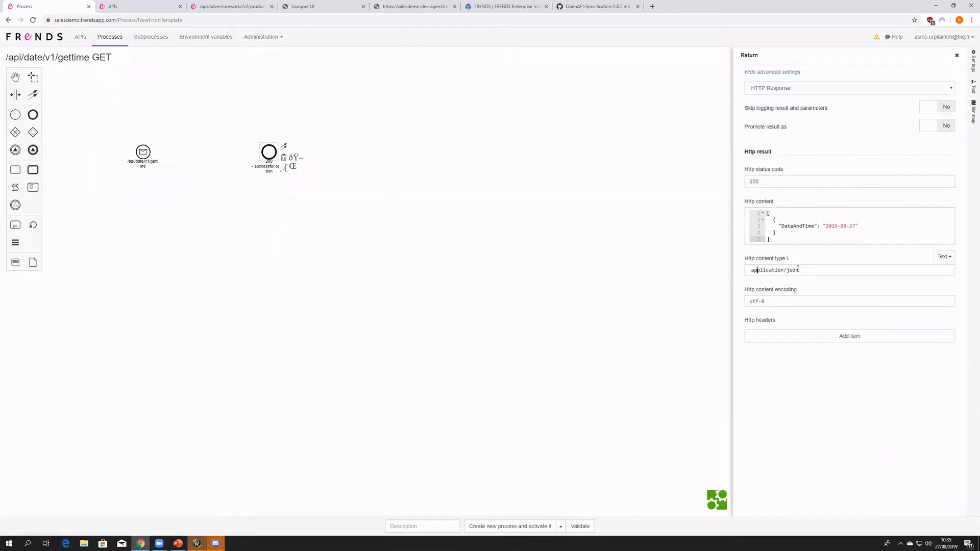
{"action": "left_click", "coordinate": [781, 241]}
{"action": "left_click_drag", "start_coordinate": [780, 236], "coordinate": [765, 212]}
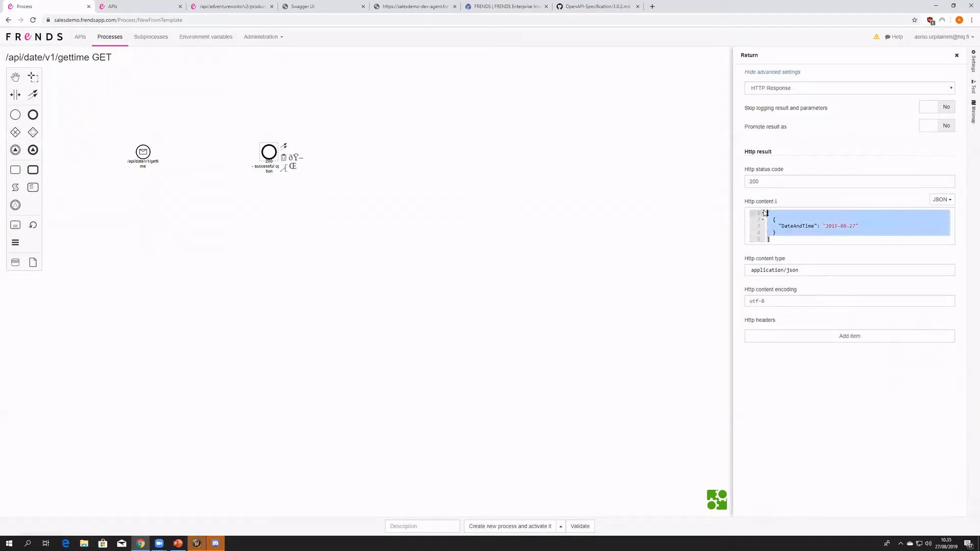
{"action": "left_click", "coordinate": [800, 238]}
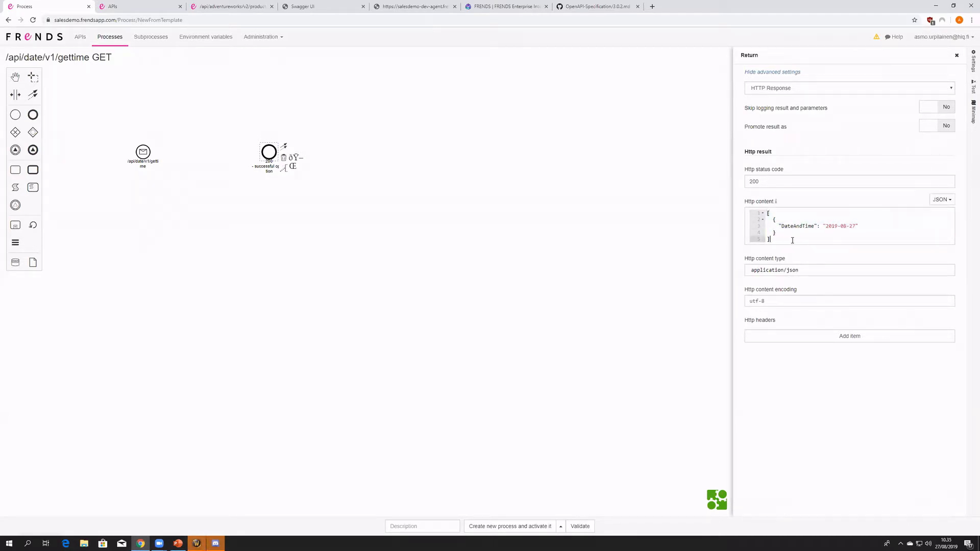
{"action": "double_click", "coordinate": [748, 176]}
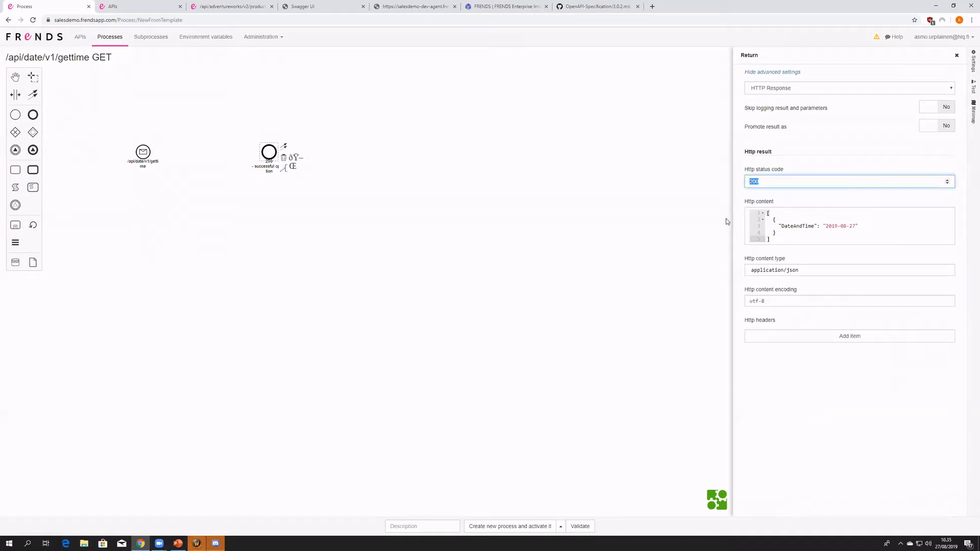
- Add an empty HTTP header item to the 200 return event, remove it and close the event's settings
{"action": "left_click", "coordinate": [820, 344]}
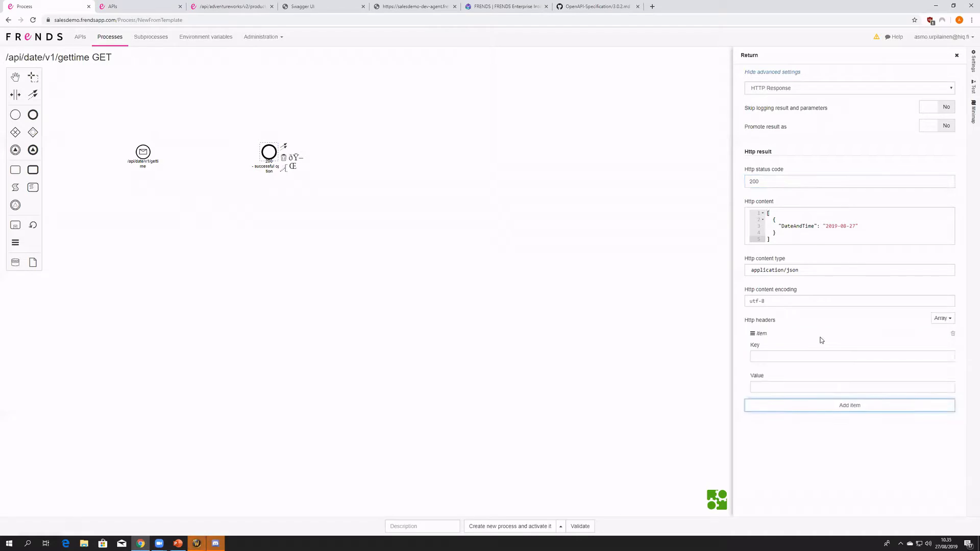
{"action": "left_click", "coordinate": [952, 335]}
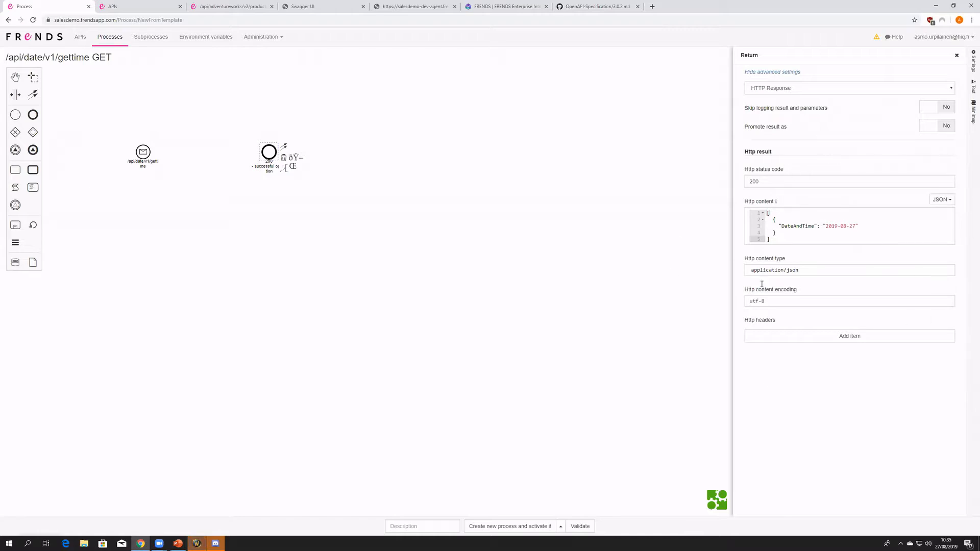
{"action": "left_click", "coordinate": [323, 196]}
{"action": "left_click", "coordinate": [268, 148]}
{"action": "left_click", "coordinate": [294, 213]}
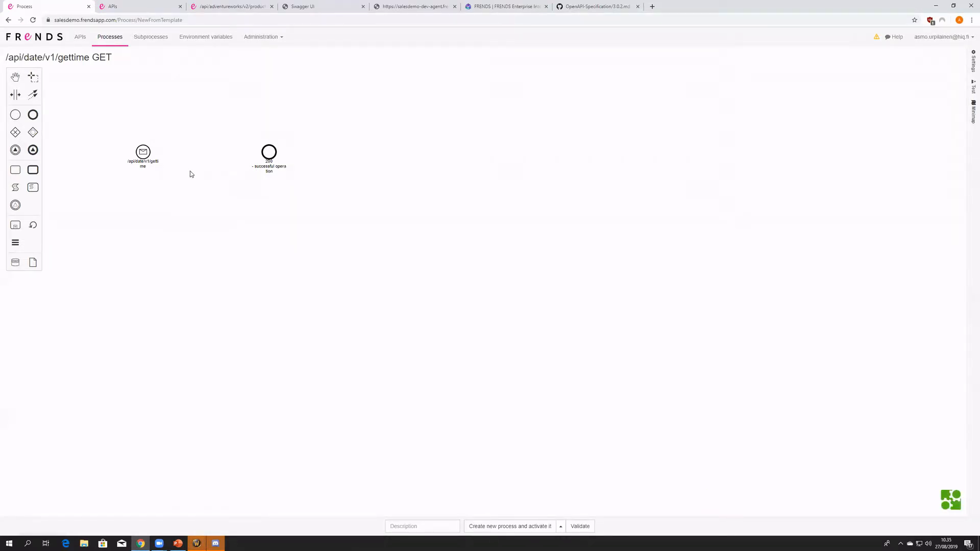
- Insert a code expression element between the start event and the 200 return event, connecting it to both
{"action": "left_click_drag", "start_coordinate": [187, 189], "coordinate": [313, 232]}
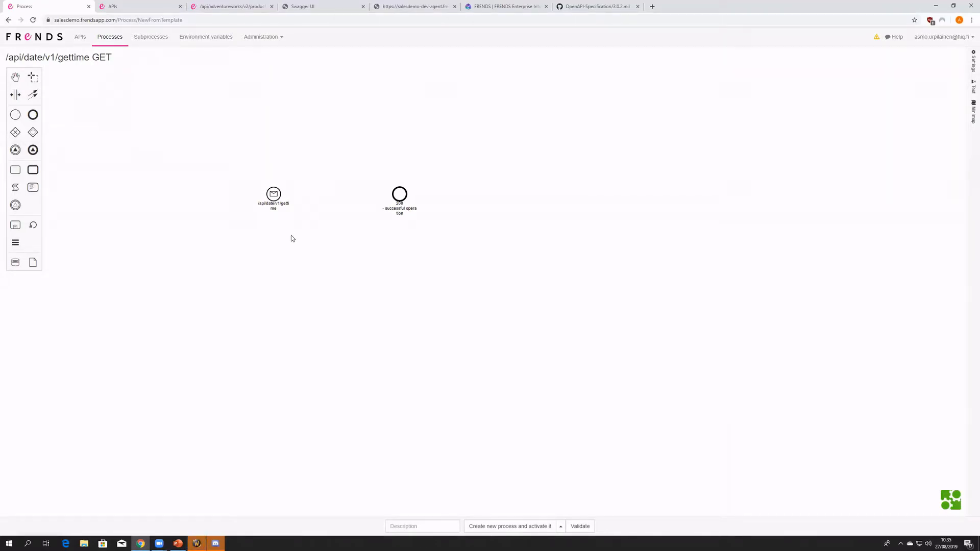
{"action": "left_click_drag", "start_coordinate": [399, 194], "coordinate": [414, 194]}
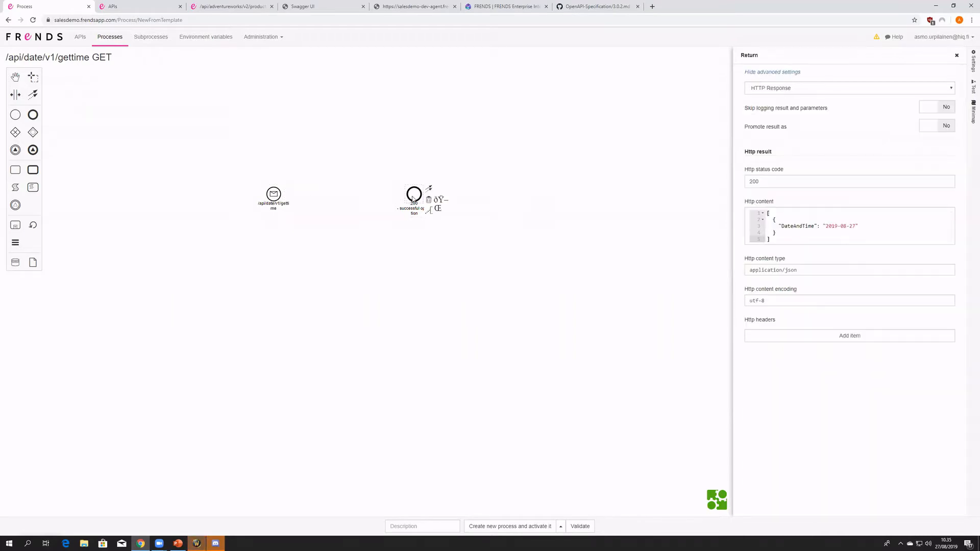
{"action": "left_click", "coordinate": [310, 253]}
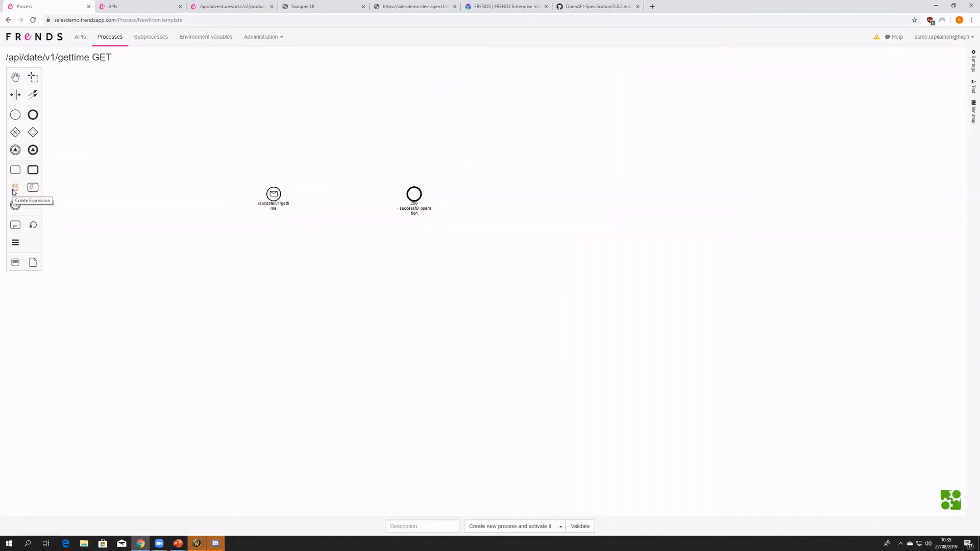
{"action": "mouse_move", "coordinate": [13, 192]}
{"action": "left_mouse_down"}
{"action": "mouse_move", "coordinate": [158, 212]}
{"action": "mouse_move", "coordinate": [317, 208]}
{"action": "mouse_move", "coordinate": [336, 196]}
{"action": "left_mouse_up"}
{"action": "left_click", "coordinate": [281, 197]}
{"action": "left_click", "coordinate": [337, 195]}
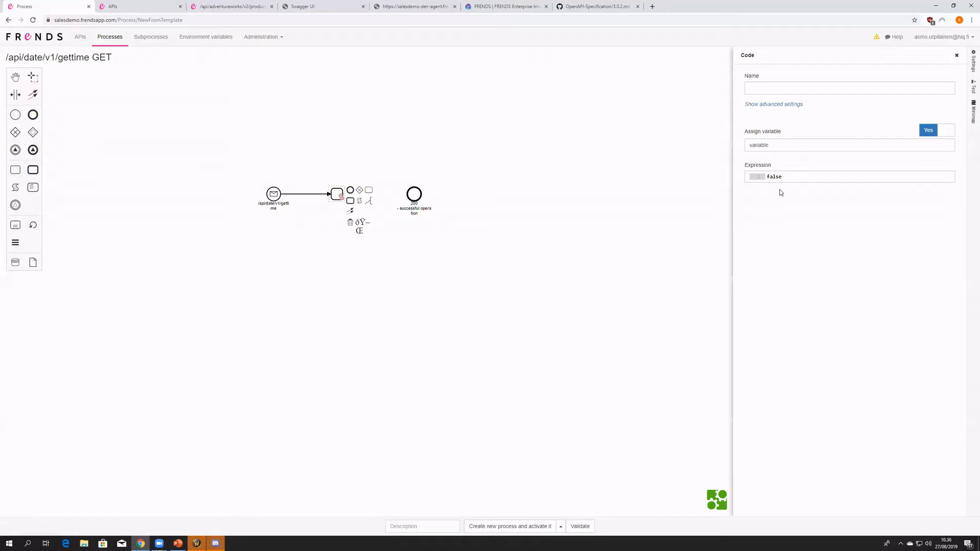
{"action": "left_click_drag", "start_coordinate": [733, 209], "coordinate": [618, 226]}
{"action": "left_click_drag", "start_coordinate": [350, 210], "coordinate": [414, 195]}
{"action": "left_click_drag", "start_coordinate": [343, 198], "coordinate": [355, 199]}
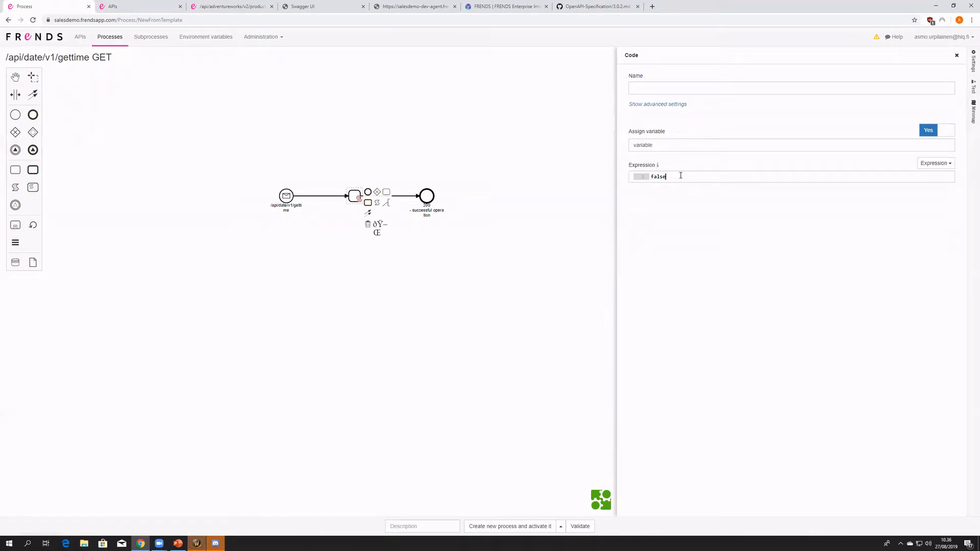
- Set the code element's assigned variable to DateTime
{"action": "left_click_drag", "start_coordinate": [667, 145], "coordinate": [573, 141]}
{"action": "key", "text": "BackSpace"}
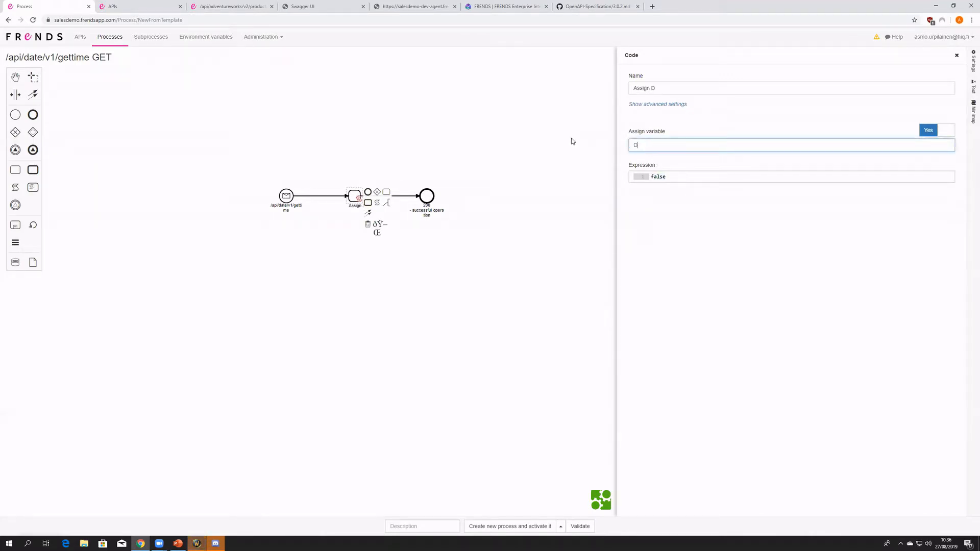
{"action": "type", "text": "DateTime"}
- Replace the code element's default expression with DateTime.Now.ToString(""), leaving the format string empty
{"action": "left_click_drag", "start_coordinate": [671, 175], "coordinate": [599, 173]}
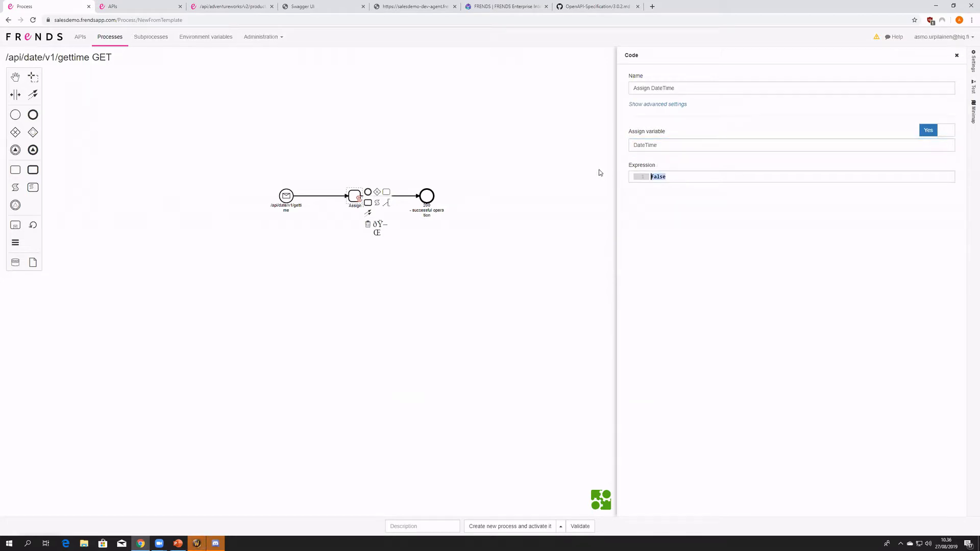
{"action": "type", "text": "DateTime.Now.ToString("}
{"action": "key", "text": "Left"}
- Check the date format in the return event's sample content and set the expression's format string to "yyyy-MM-dd"
{"action": "left_click", "coordinate": [433, 196]}
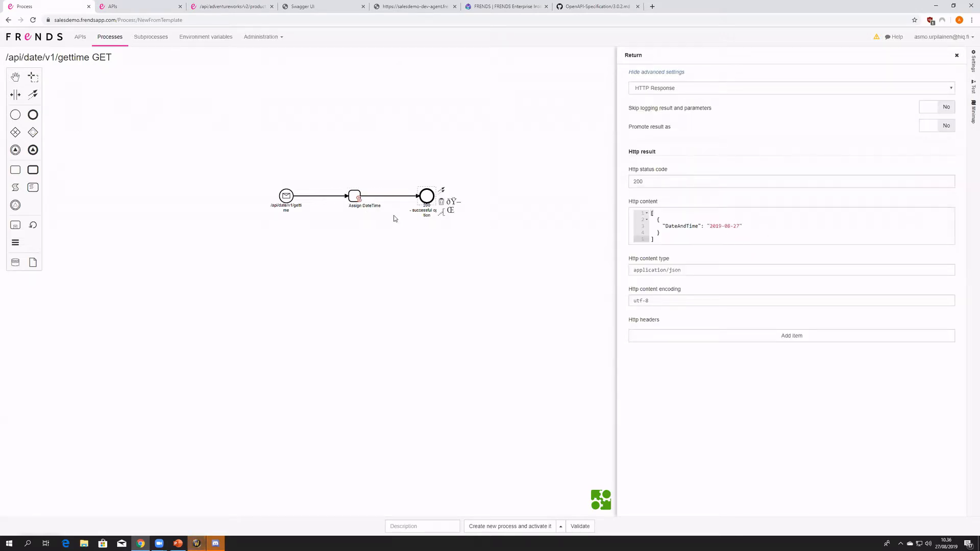
{"action": "left_click", "coordinate": [356, 195]}
{"action": "left_click", "coordinate": [720, 183]}
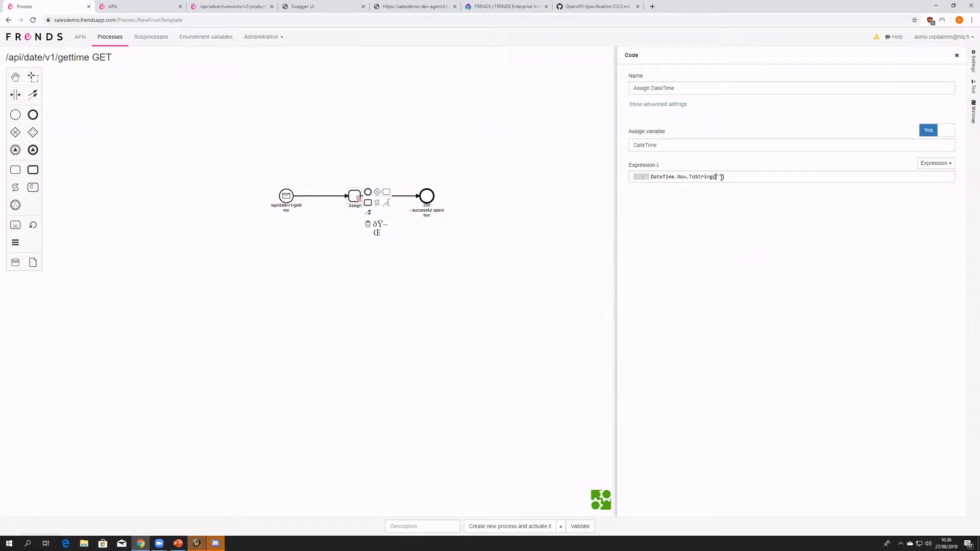
{"action": "type", "text": "yyyy"}
{"action": "type", "text": "-"}
{"action": "type", "text": "M;M"}
{"action": "type", "text": "-dd"}
- Compare the sample DateAndTime value in the 200 return event with the expression in the Assign DateTime element
{"action": "left_click", "coordinate": [427, 196]}
{"action": "left_click", "coordinate": [735, 225]}
{"action": "left_click_drag", "start_coordinate": [739, 226], "coordinate": [709, 226]}
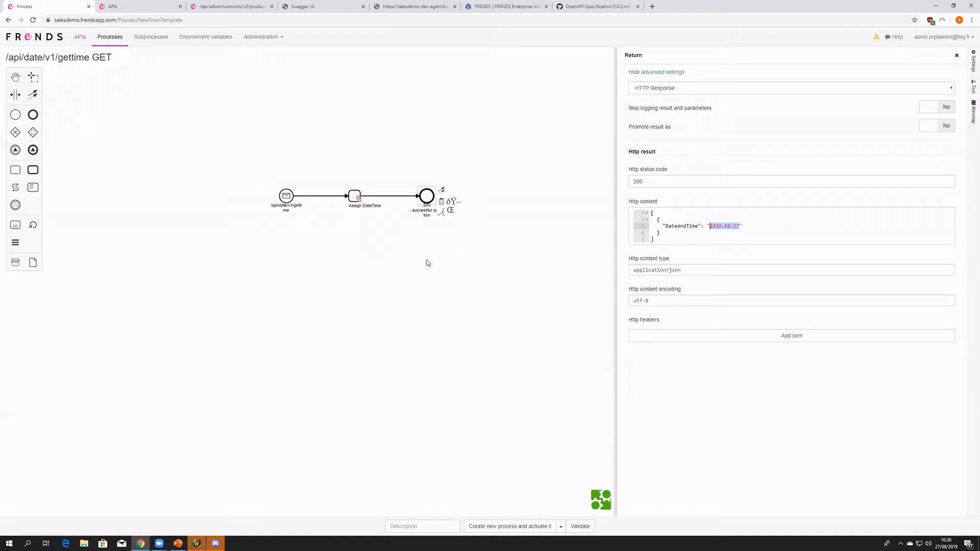
{"action": "left_click", "coordinate": [368, 294]}
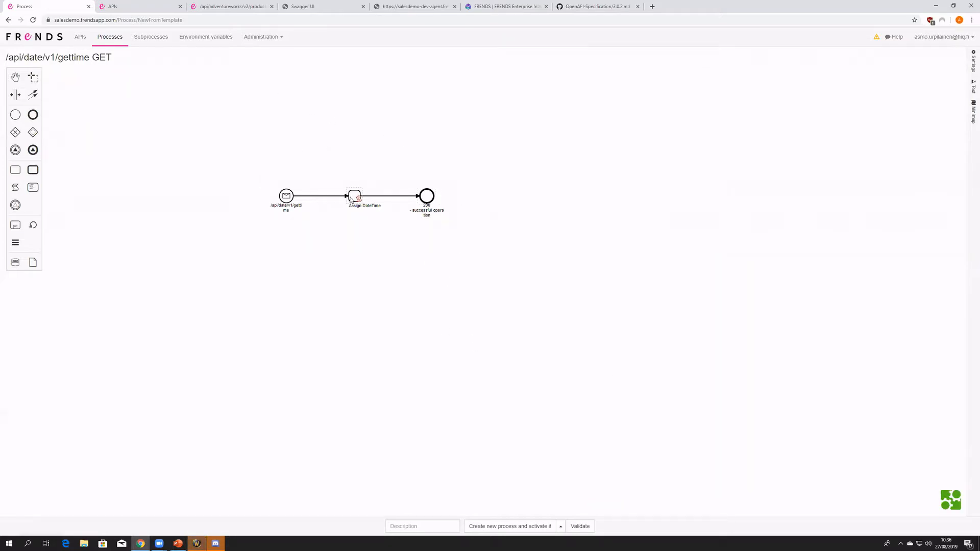
{"action": "left_click", "coordinate": [351, 199]}
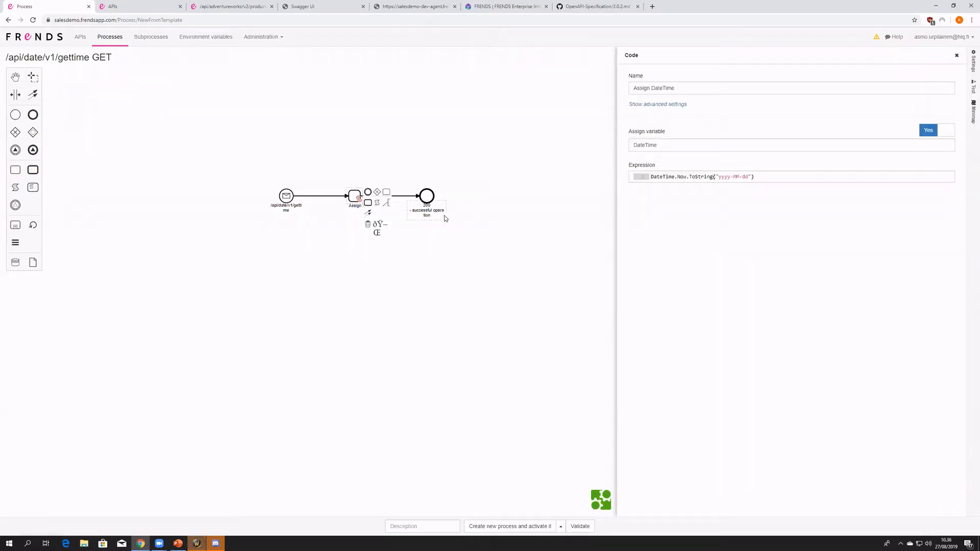
{"action": "left_click", "coordinate": [435, 193]}
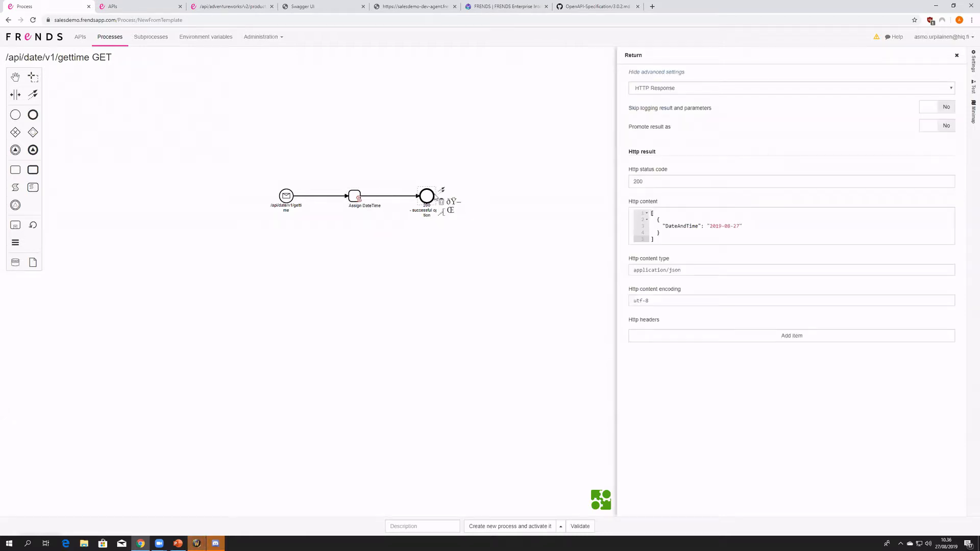
{"action": "left_click", "coordinate": [355, 198]}
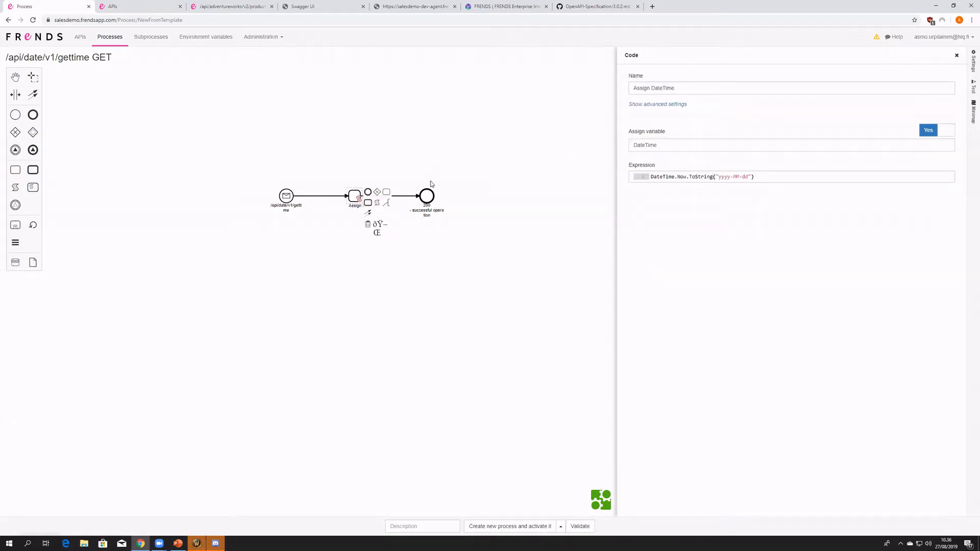
{"action": "mouse_move", "coordinate": [777, 185]}
{"action": "key", "text": "ctrl+a"}
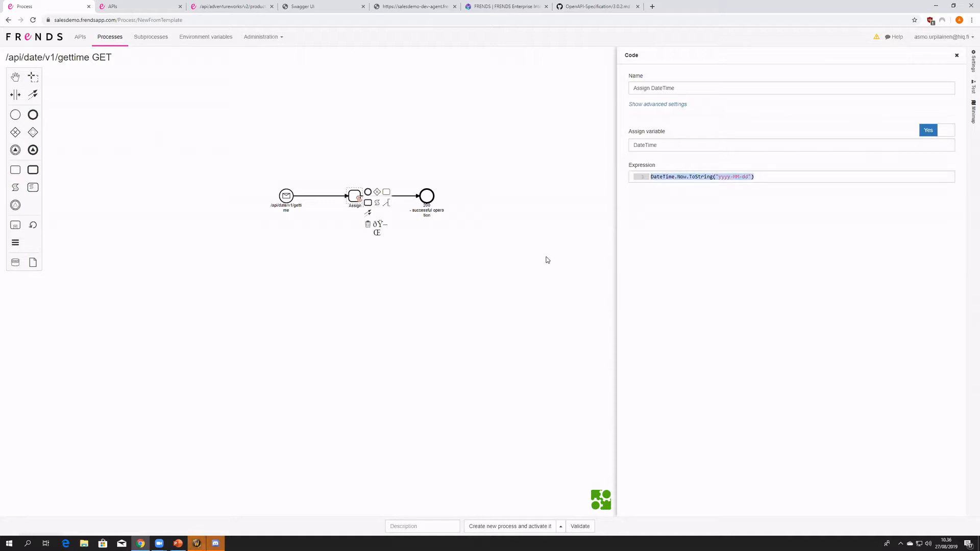
{"action": "left_click", "coordinate": [361, 170]}
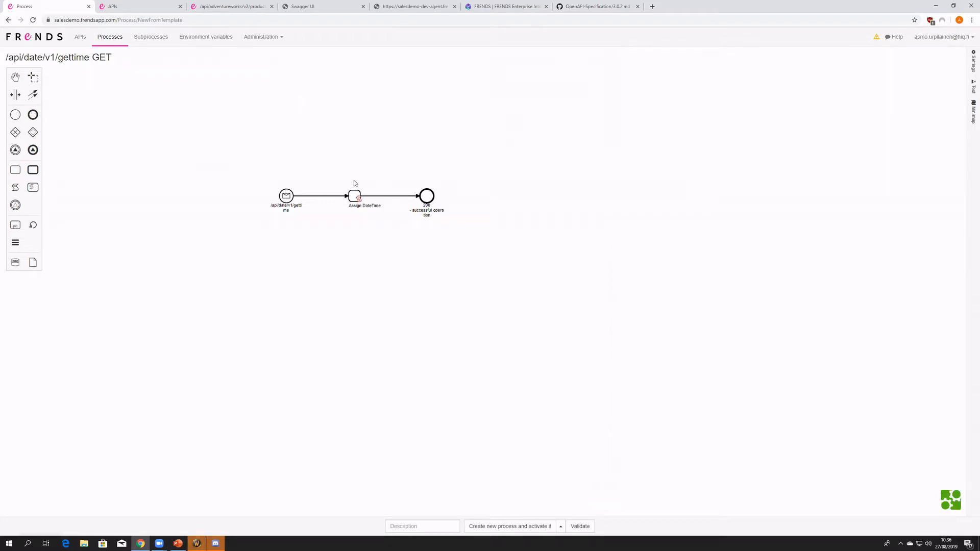
{"action": "left_click", "coordinate": [356, 195]}
- Replace the sample date in the 200 return event's HTTP content with a quoted {{#var.}} variable reference
{"action": "left_click", "coordinate": [428, 197]}
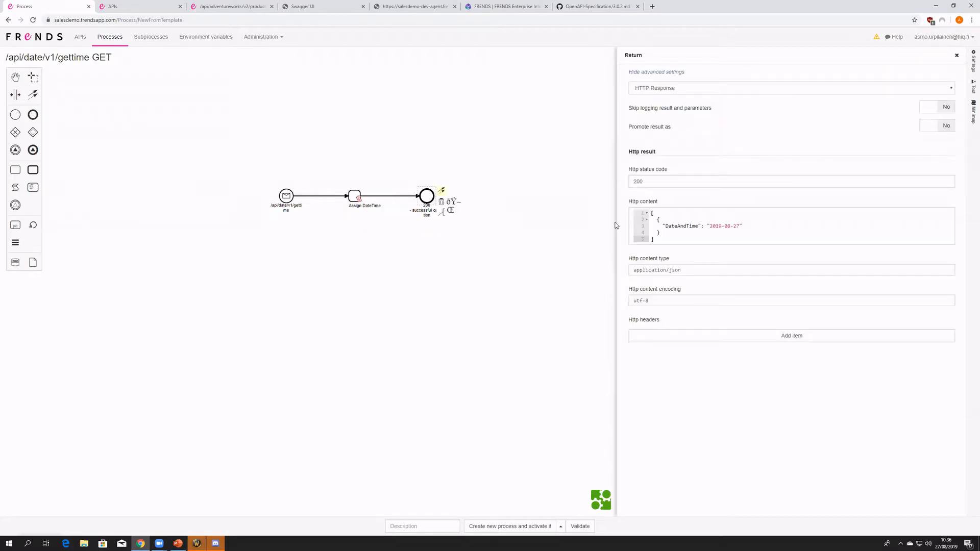
{"action": "left_click_drag", "start_coordinate": [739, 226], "coordinate": [710, 225]}
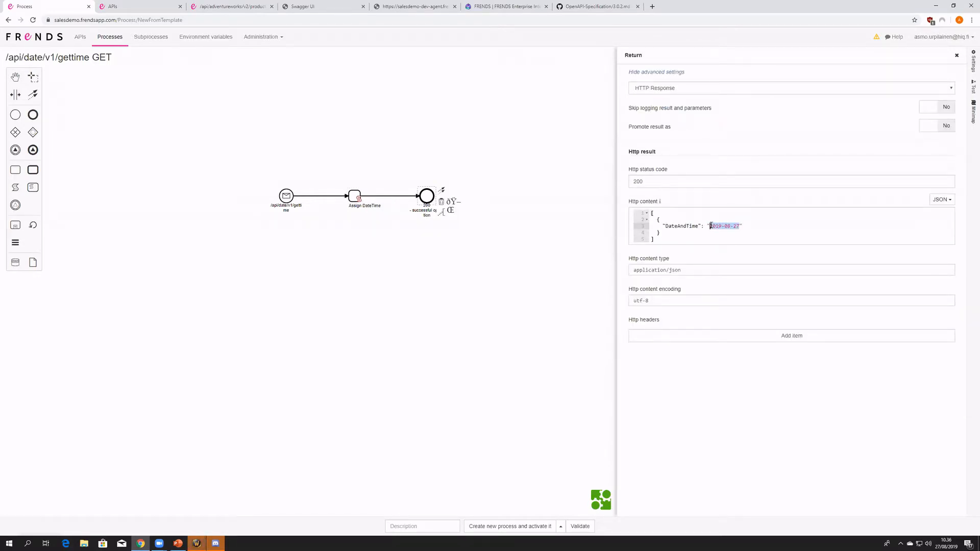
{"action": "type", "text": "{}"}
{"action": "key", "text": "Left"}
{"action": "key", "text": "BackSpace"}
{"action": "key", "text": "Delete"}
{"action": "type", "text": "\""}
{"action": "type", "text": "{{#"}
{"action": "key", "text": "Up"}
{"action": "key", "text": "Return"}
{"action": "type", "text": "."}
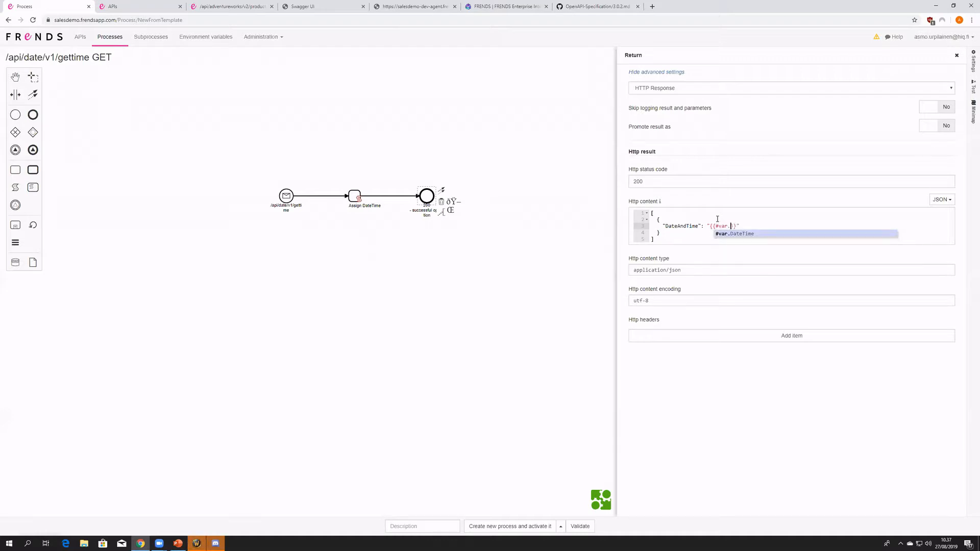
- Complete the DateAndTime value as "{{#var.DateTime}}" and review the return event's HTTP content
{"action": "left_click", "coordinate": [717, 219]}
{"action": "key", "text": "Return"}
{"action": "key", "text": "ctrl+z"}
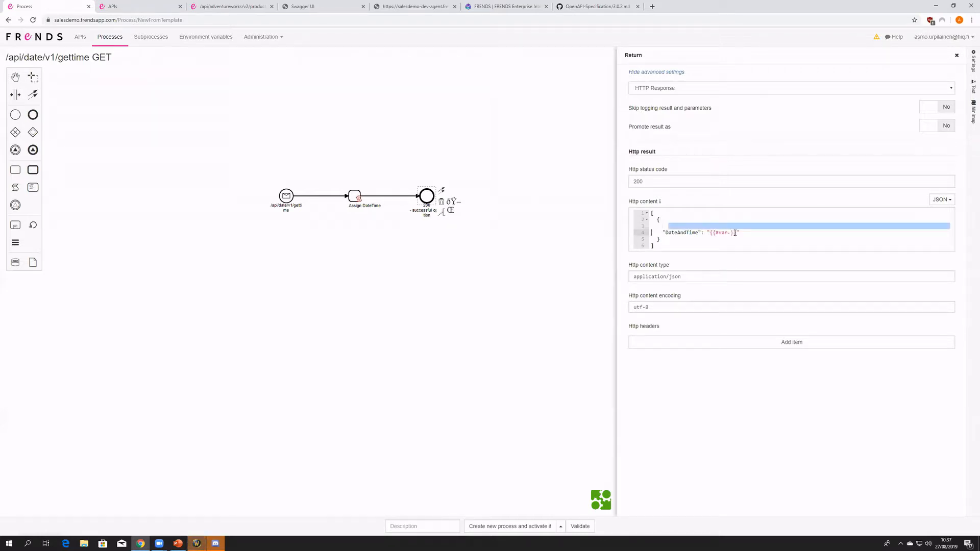
{"action": "left_click", "coordinate": [732, 226]}
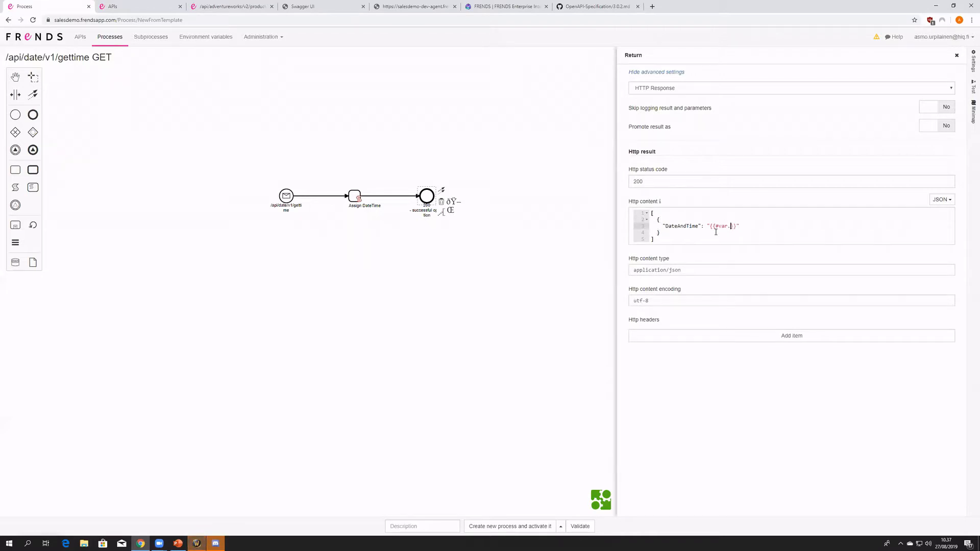
{"action": "left_click", "coordinate": [719, 233]}
{"action": "left_click", "coordinate": [356, 195]}
{"action": "left_click", "coordinate": [447, 235]}
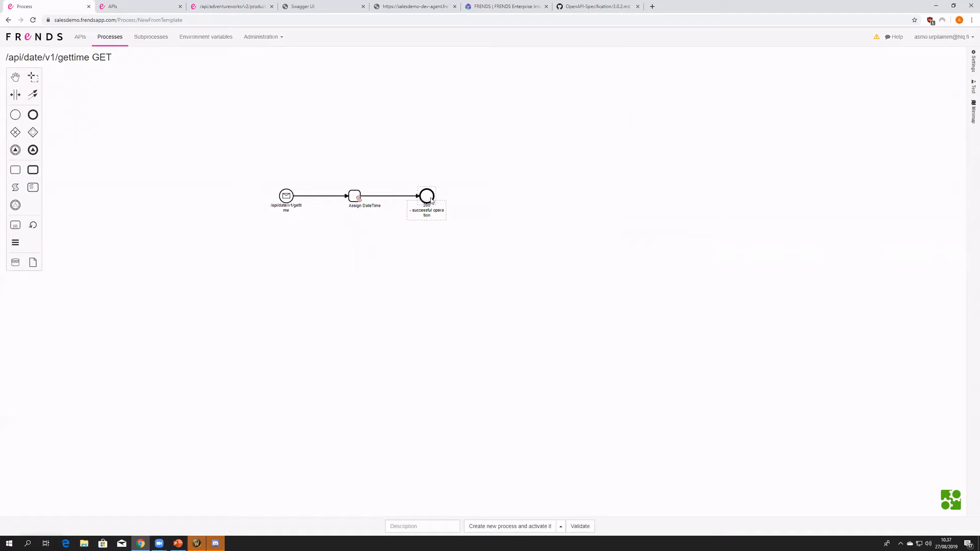
{"action": "left_click", "coordinate": [431, 200]}
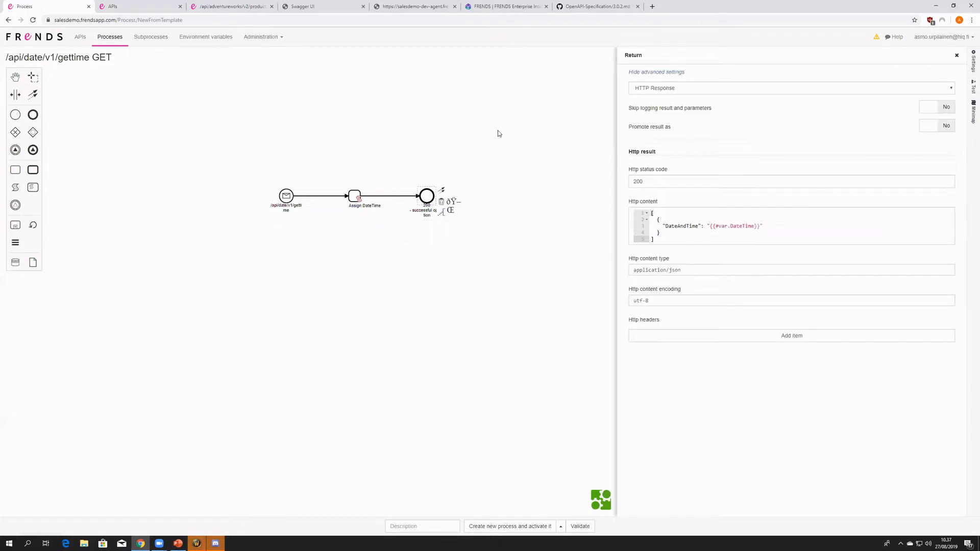
{"action": "left_click", "coordinate": [400, 311]}
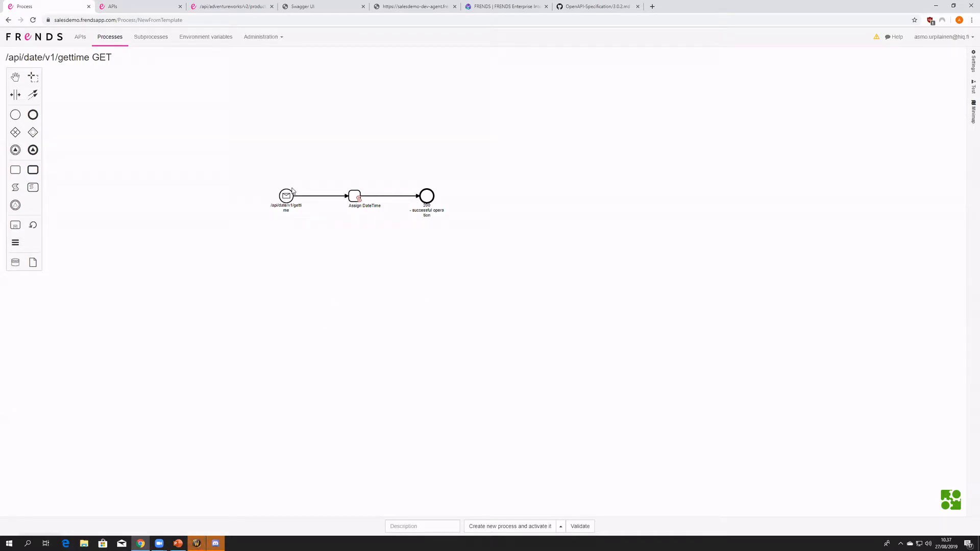
- Review the /api/adventureworks/v2/product/{productID} GET process diagram for comparison and return to the gettime process
{"action": "left_click", "coordinate": [248, 11]}
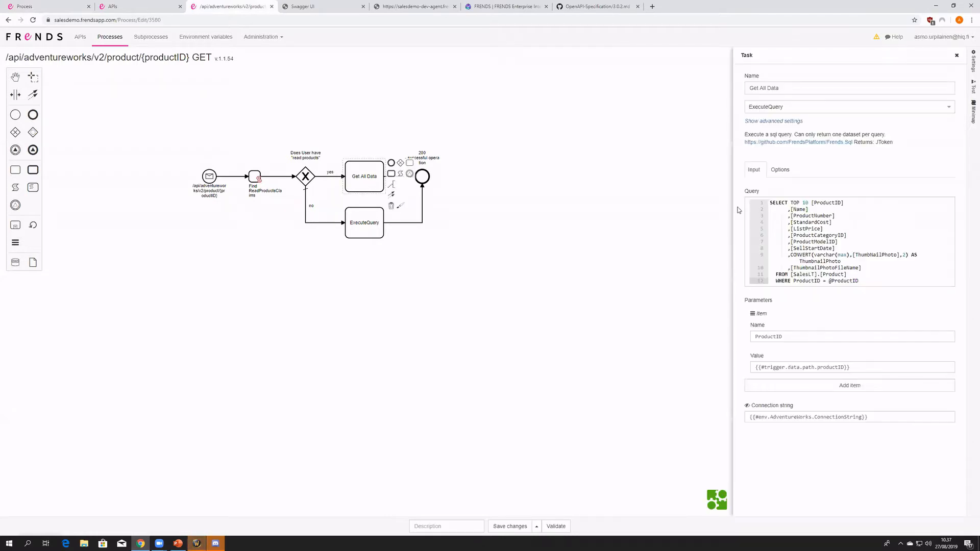
{"action": "left_click", "coordinate": [427, 288]}
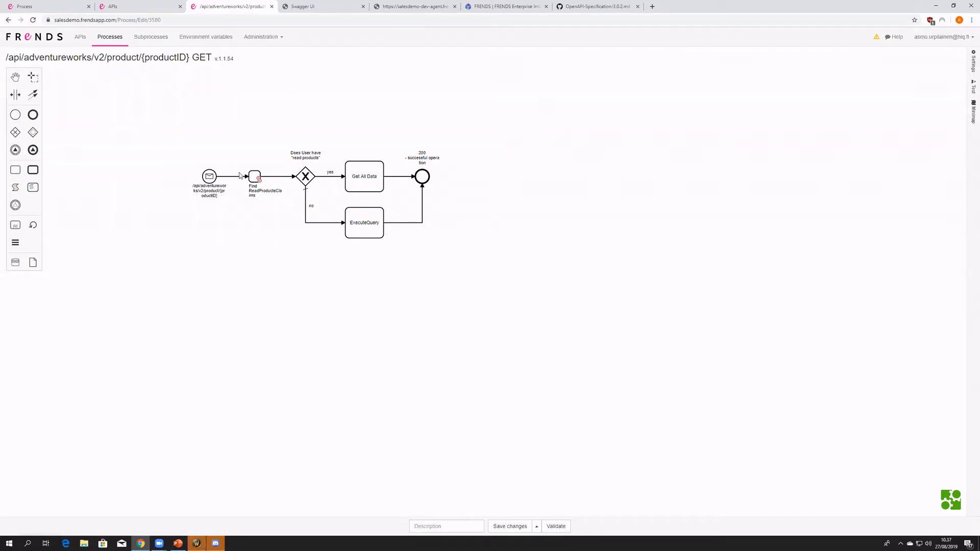
{"action": "key", "text": "ctrl+1"}
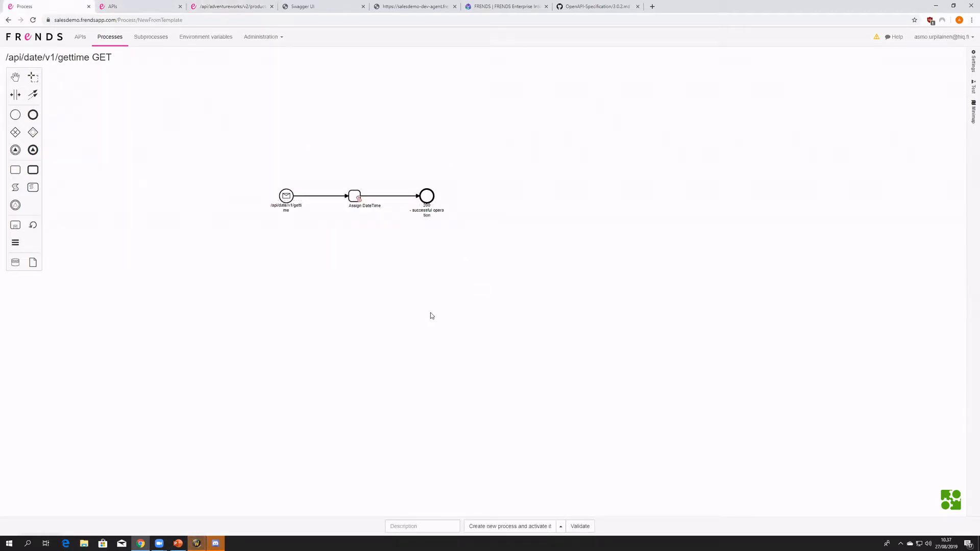
- Recheck the Assign DateTime element and the 200 return event, and create the new gettime process and activate it
{"action": "left_click", "coordinate": [418, 229]}
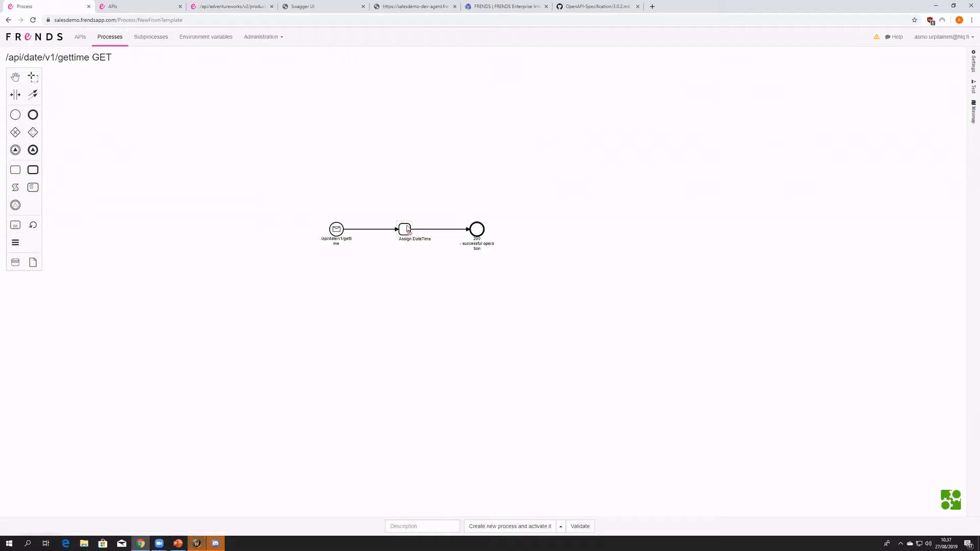
{"action": "left_click", "coordinate": [478, 231]}
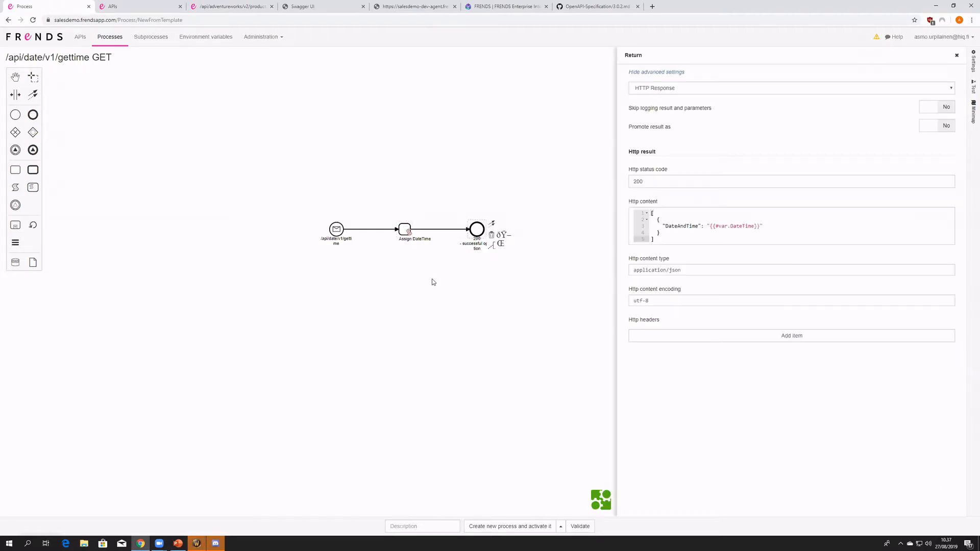
{"action": "left_click", "coordinate": [432, 282]}
{"action": "left_click", "coordinate": [404, 230]}
{"action": "left_click", "coordinate": [393, 305]}
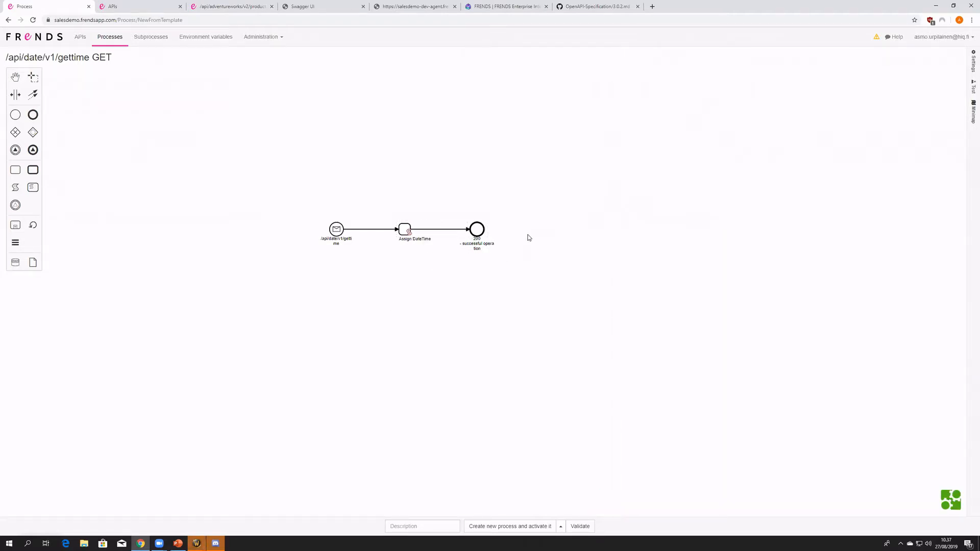
{"action": "left_click", "coordinate": [528, 527]}
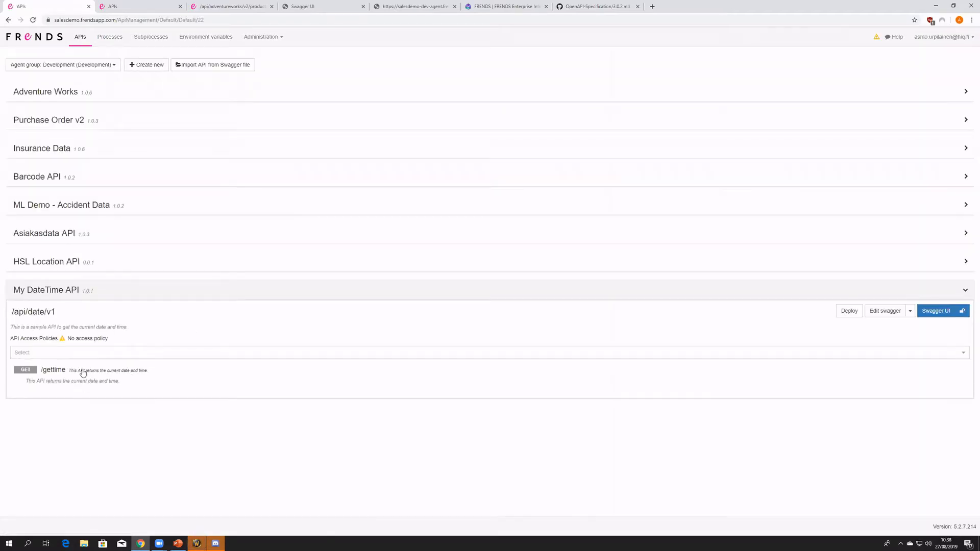
- Expand the /gettime operation and check the /api/date/v1/gettime GET process and its trigger in the process list
{"action": "left_click", "coordinate": [83, 373]}
{"action": "middle_click", "coordinate": [106, 40]}
{"action": "left_click", "coordinate": [126, 5]}
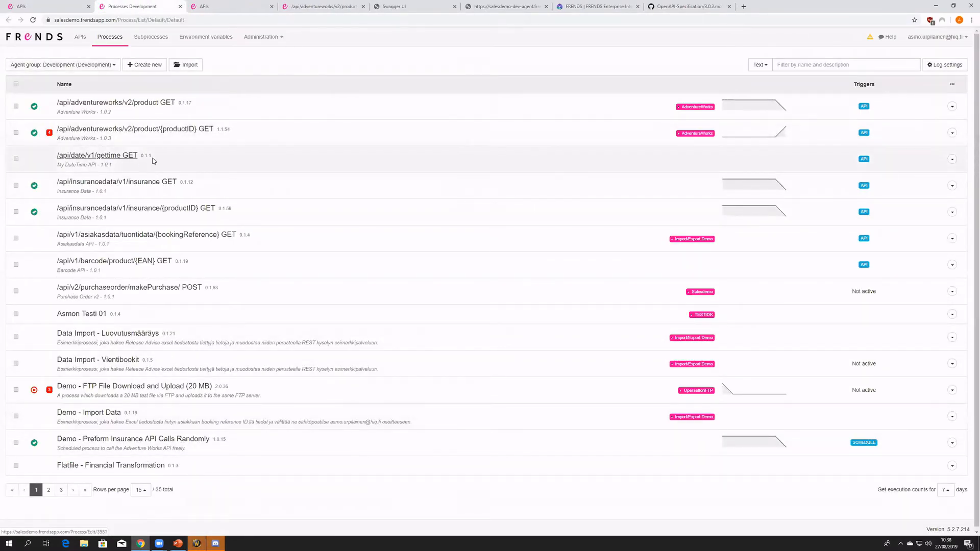
{"action": "mouse_move", "coordinate": [861, 160]}
- Reload the API list and check the process linked to /gettime under My DateTime API against the process list
{"action": "left_click", "coordinate": [55, 5]}
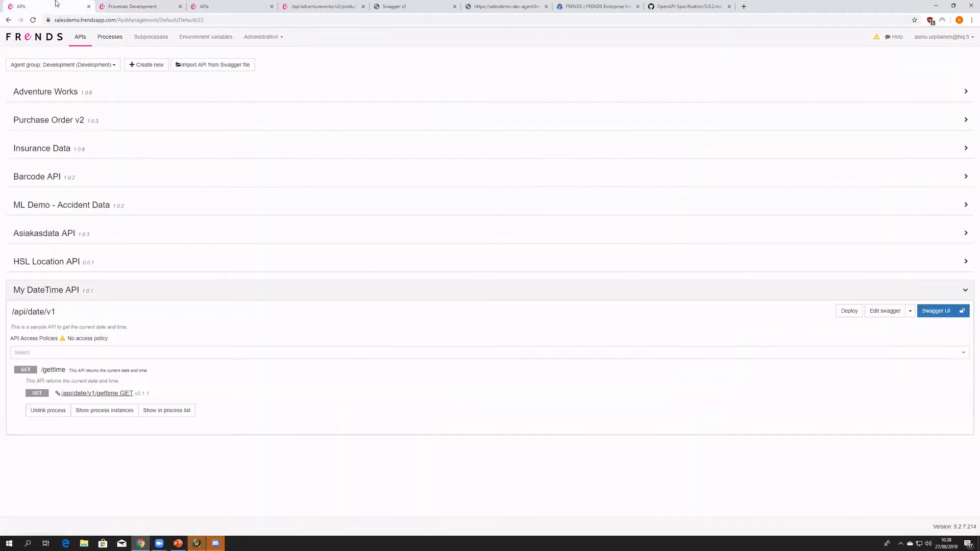
{"action": "left_click", "coordinate": [33, 20]}
{"action": "left_click", "coordinate": [59, 374]}
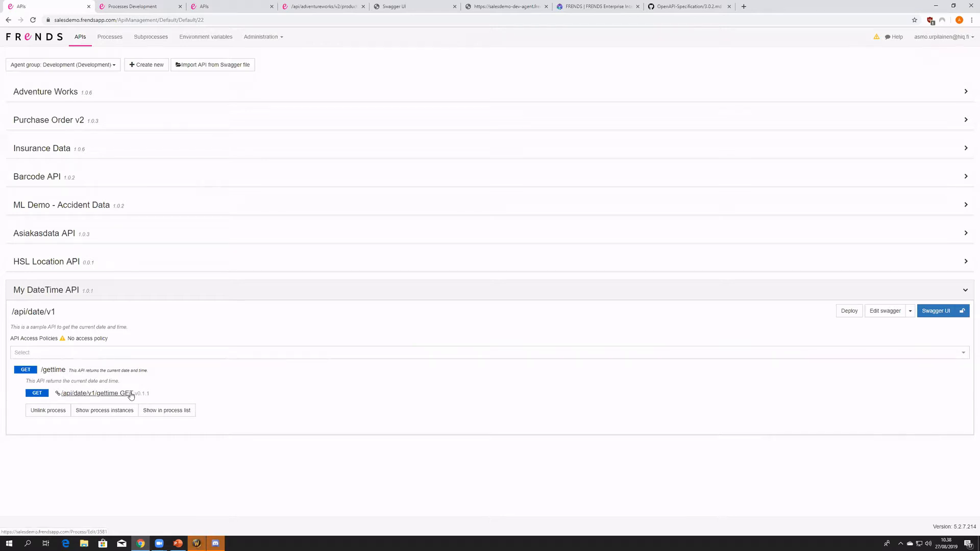
{"action": "left_click", "coordinate": [152, 5]}
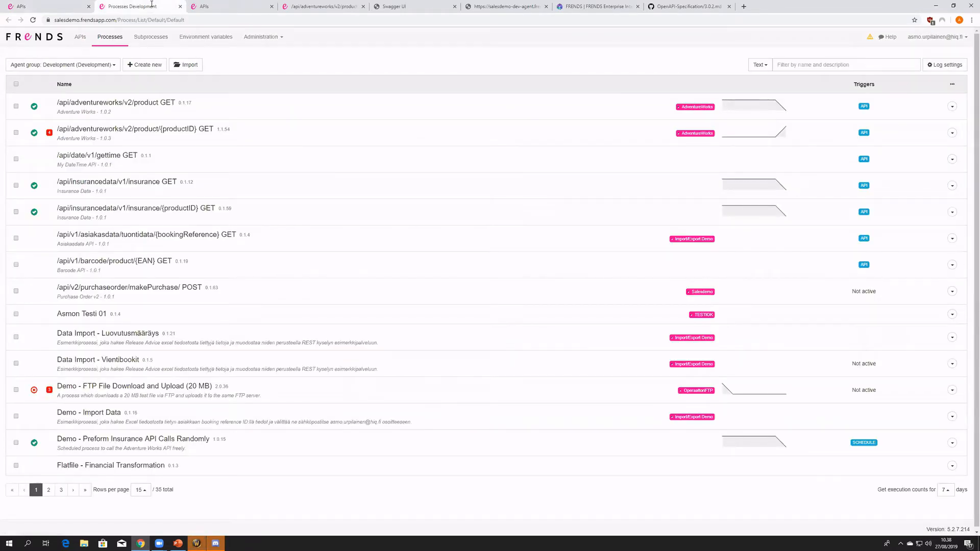
{"action": "left_click", "coordinate": [56, 6]}
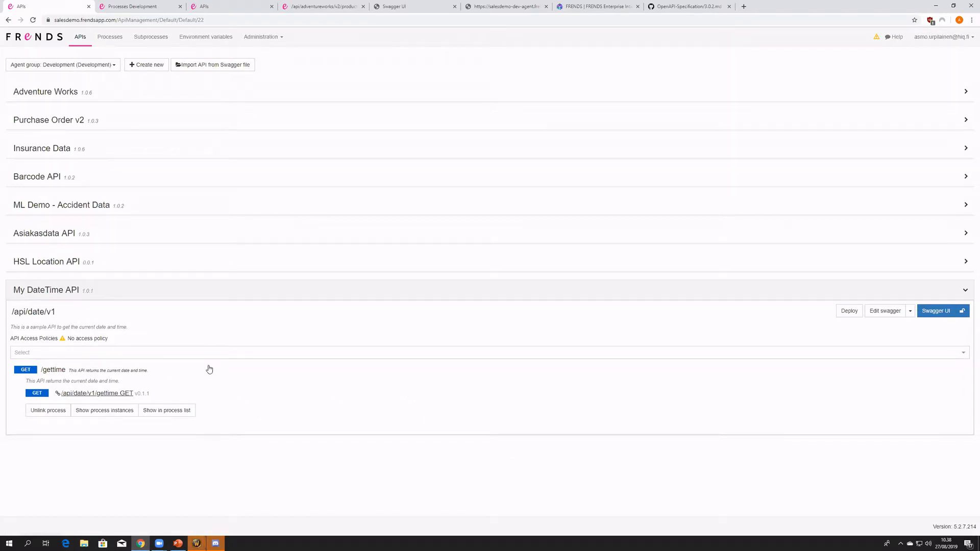
- Review the My DateTime API specification in the swagger editor and return to the API list
{"action": "left_click", "coordinate": [886, 311]}
{"action": "left_click_drag", "start_coordinate": [97, 113], "coordinate": [193, 412]}
{"action": "left_click", "coordinate": [193, 412]}
{"action": "key", "text": "alt+Left"}
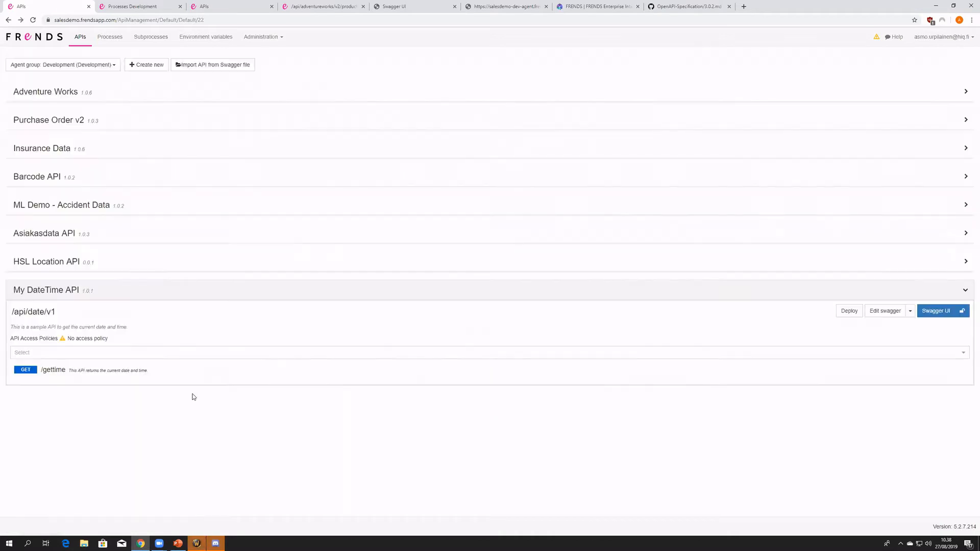
- Open the /api/date/v1/gettime GET process from the process list
{"action": "left_click", "coordinate": [148, 7]}
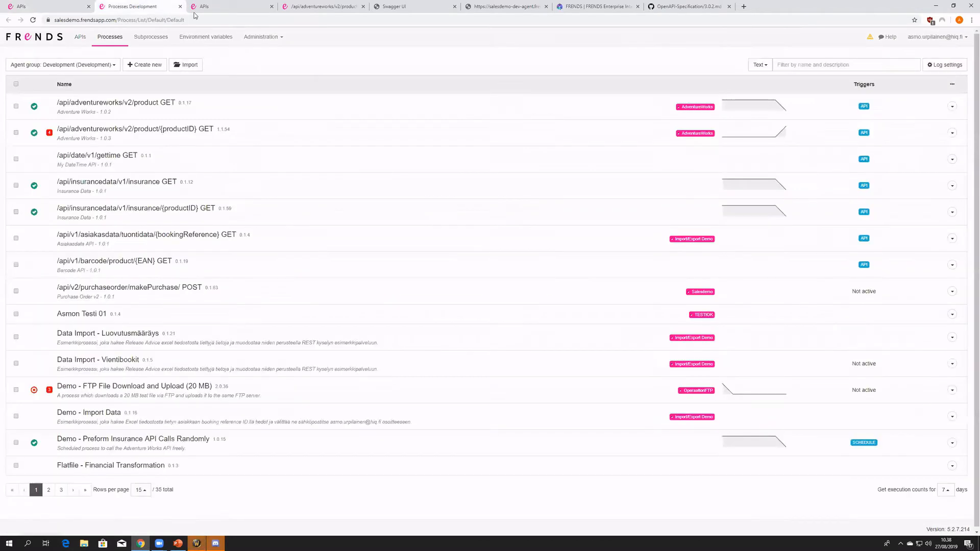
{"action": "left_click", "coordinate": [221, 11]}
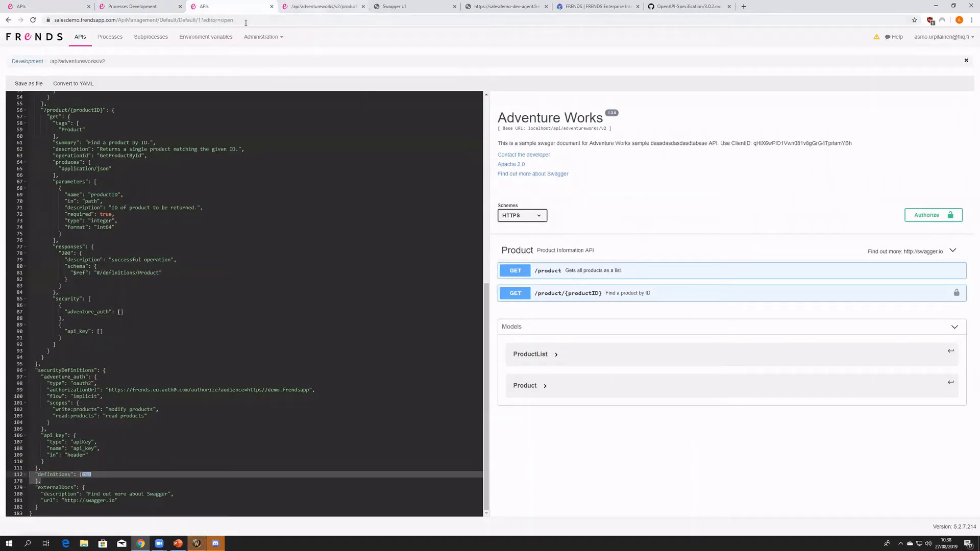
{"action": "left_click", "coordinate": [142, 7]}
{"action": "left_click", "coordinate": [126, 155]}
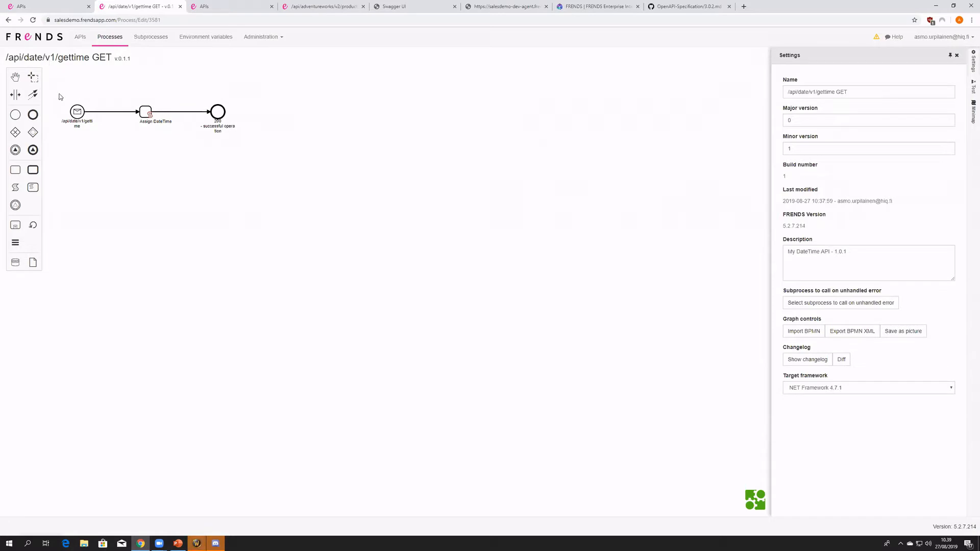
- View the My DateTime API's published Swagger UI page and return to the API list
{"action": "left_click", "coordinate": [52, 4]}
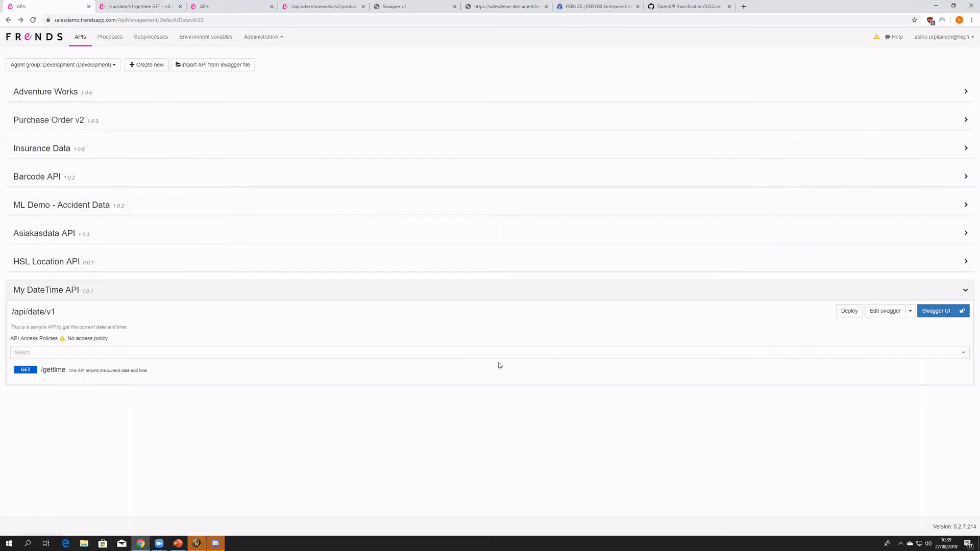
{"action": "left_click", "coordinate": [930, 312]}
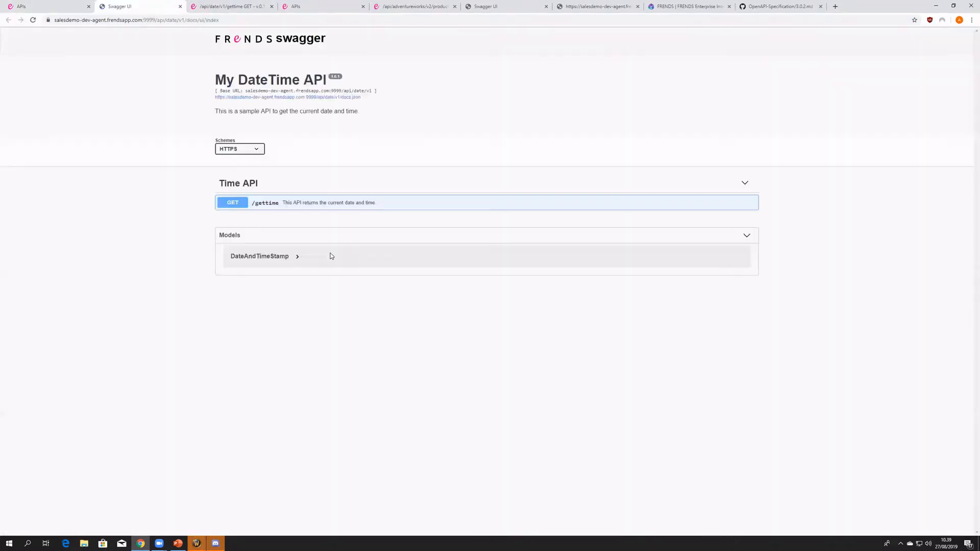
{"action": "left_click", "coordinate": [69, 5]}
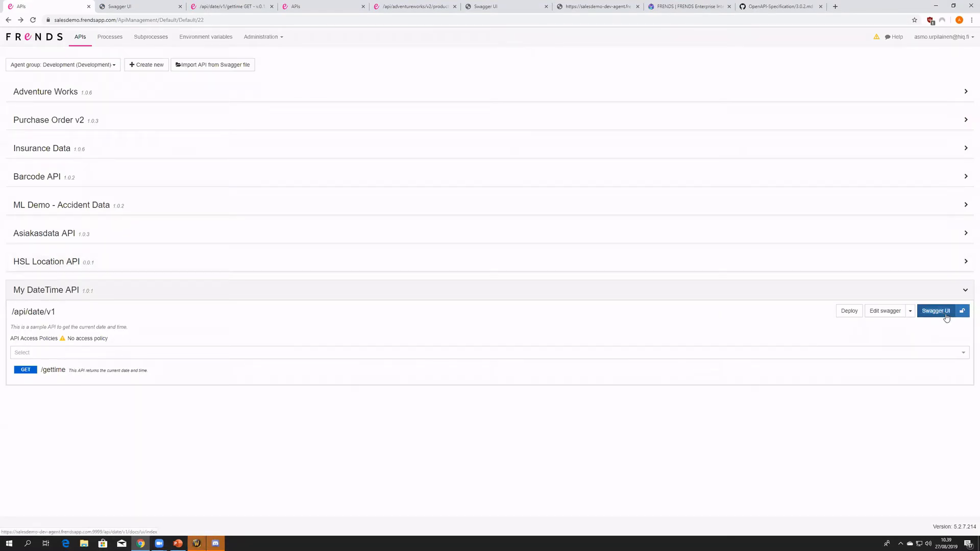
- Require an API key for My DateTime API's Swagger UI and open the page to check its access
{"action": "left_click", "coordinate": [966, 316]}
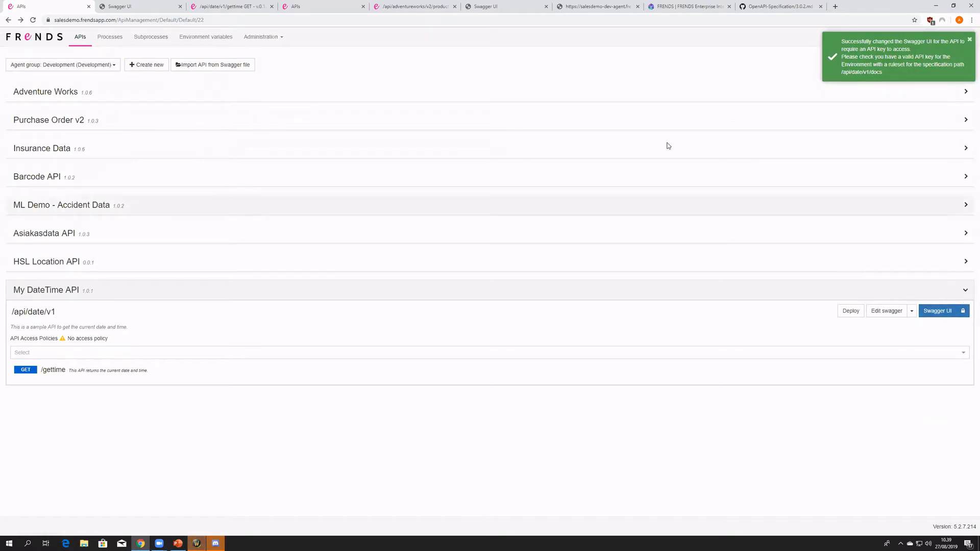
{"action": "left_click", "coordinate": [938, 311]}
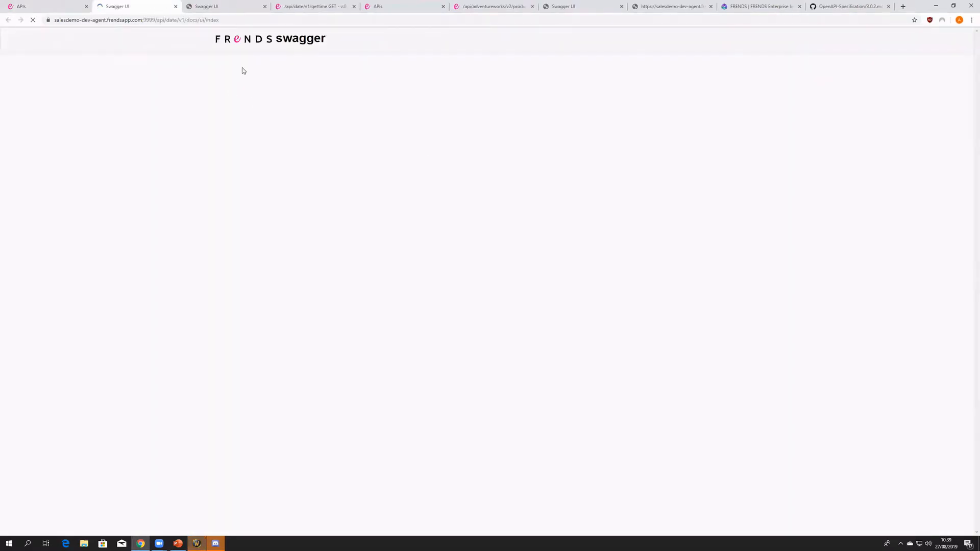
{"action": "left_click_drag", "start_coordinate": [430, 67], "coordinate": [717, 199]}
{"action": "left_click", "coordinate": [728, 204]}
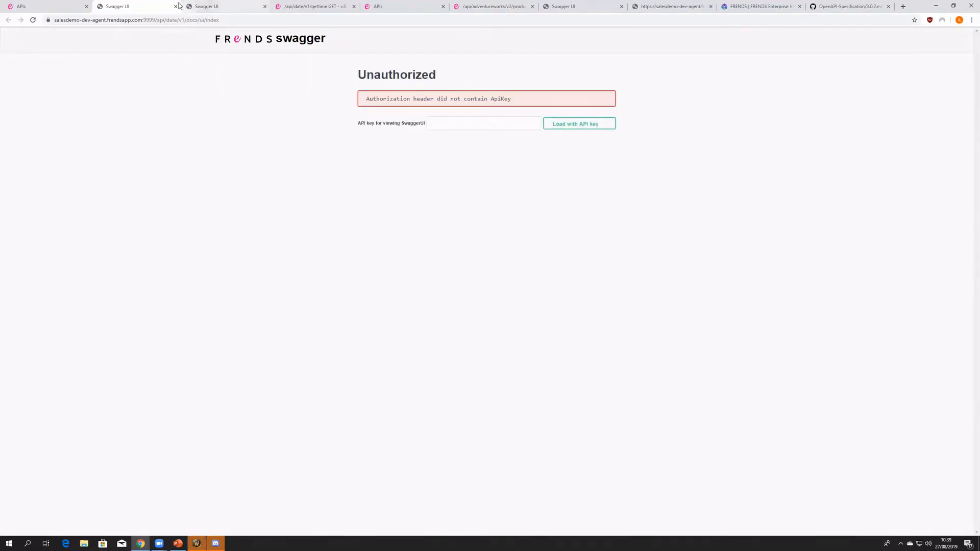
- Make My DateTime API's Swagger UI visible to everyone again and review the unauthorized page still open
{"action": "left_click", "coordinate": [57, 6]}
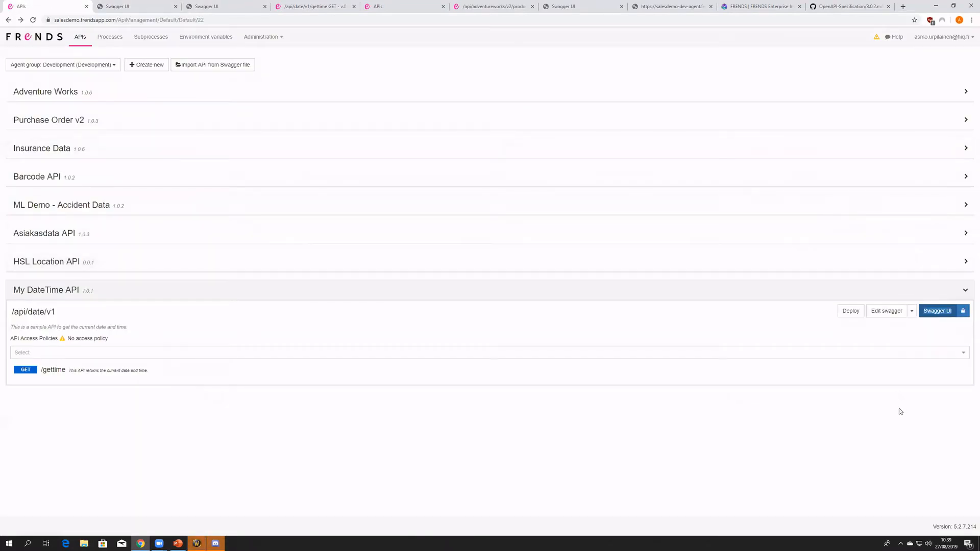
{"action": "left_click", "coordinate": [963, 314]}
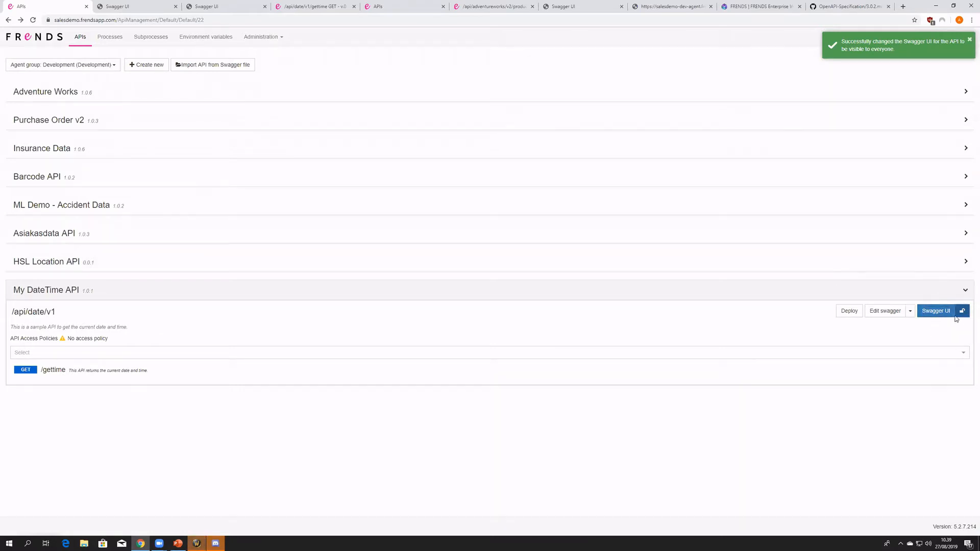
{"action": "left_click", "coordinate": [153, 6]}
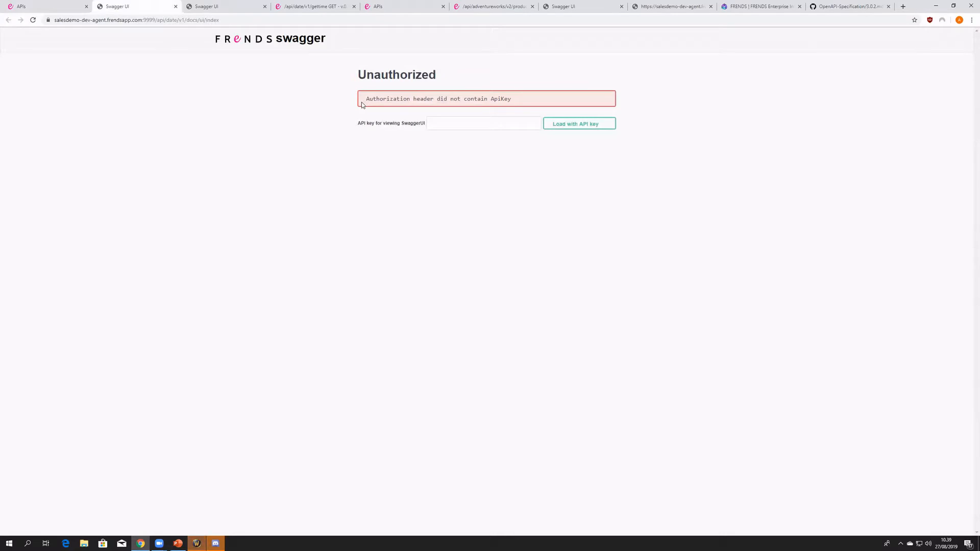
{"action": "left_click_drag", "start_coordinate": [355, 71], "coordinate": [680, 155]}
{"action": "left_click", "coordinate": [680, 154]}
- Open the My DateTime API's Swagger UI in a new tab and close a surplus Swagger UI tab
{"action": "left_click", "coordinate": [22, 6]}
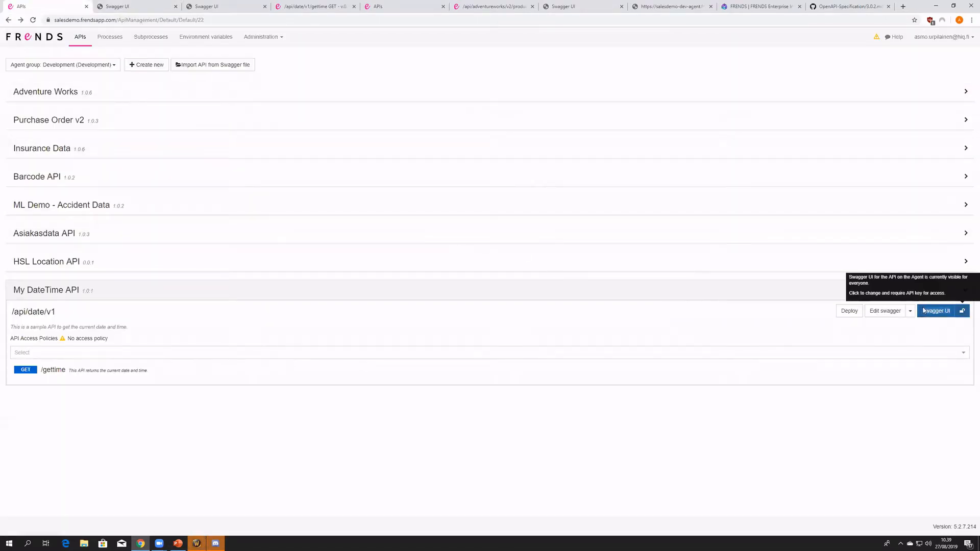
{"action": "left_click", "coordinate": [949, 316]}
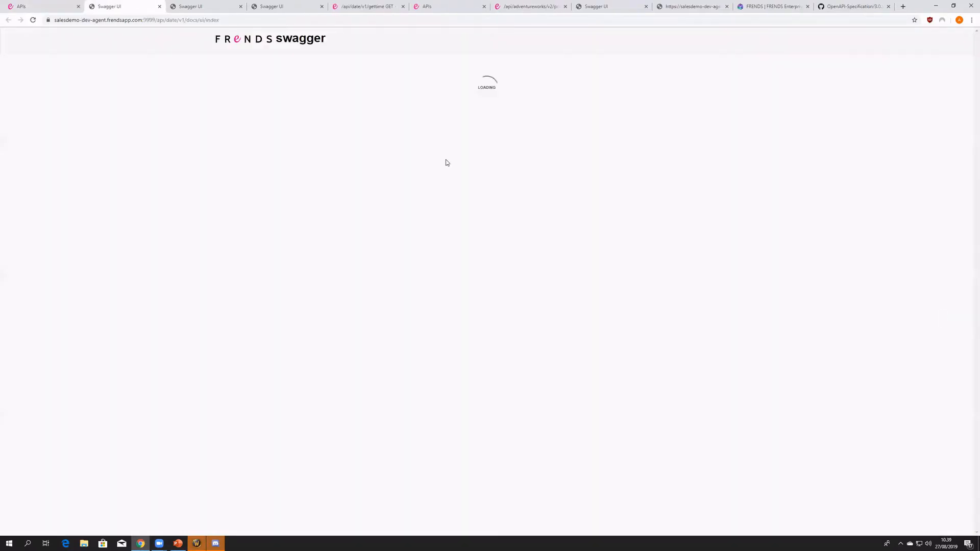
{"action": "left_click", "coordinate": [241, 6]}
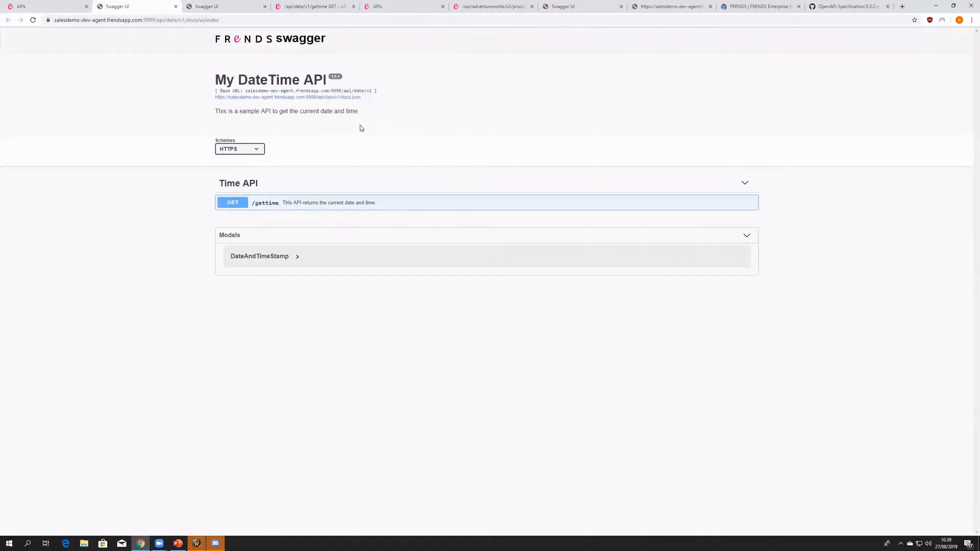
- Compare the My DateTime API specification with its Swagger UI, examining the GET /gettime details and the "dev" part of the host address
{"action": "left_click", "coordinate": [34, 5]}
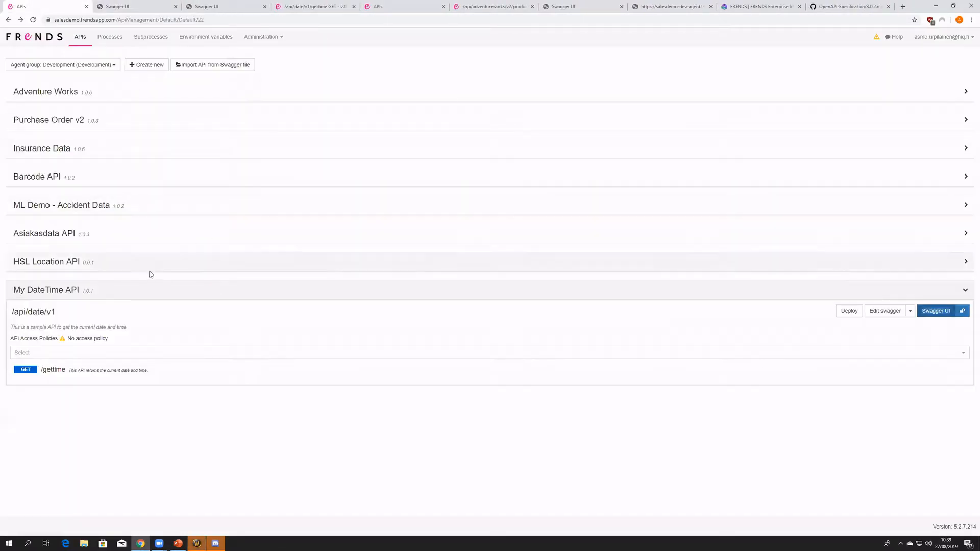
{"action": "left_click", "coordinate": [887, 312]}
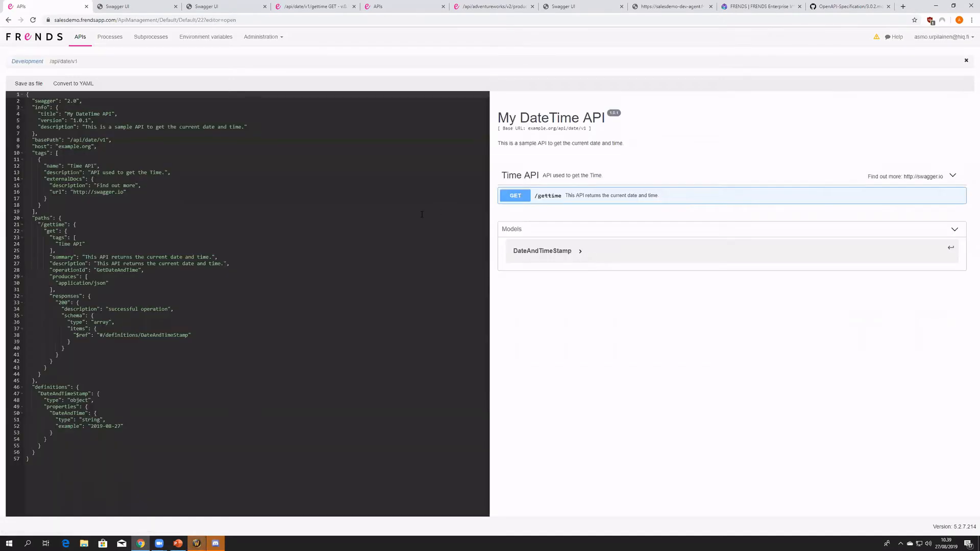
{"action": "left_click", "coordinate": [152, 7]}
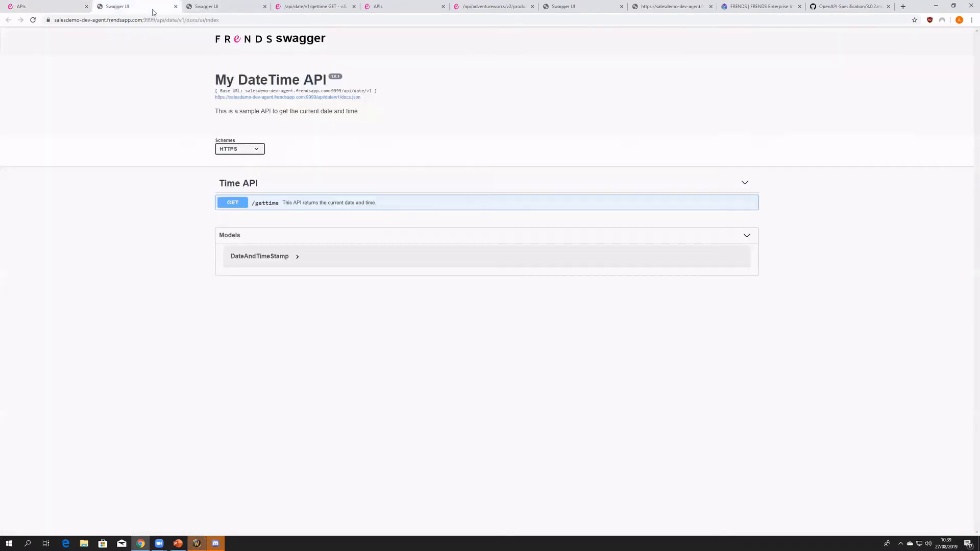
{"action": "left_click", "coordinate": [279, 206]}
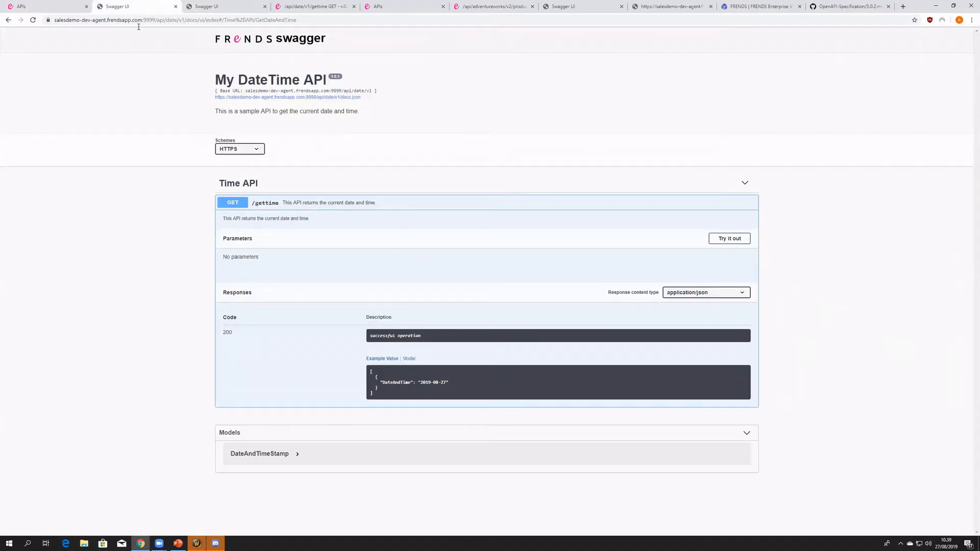
{"action": "left_click_drag", "start_coordinate": [154, 20], "coordinate": [119, 17]}
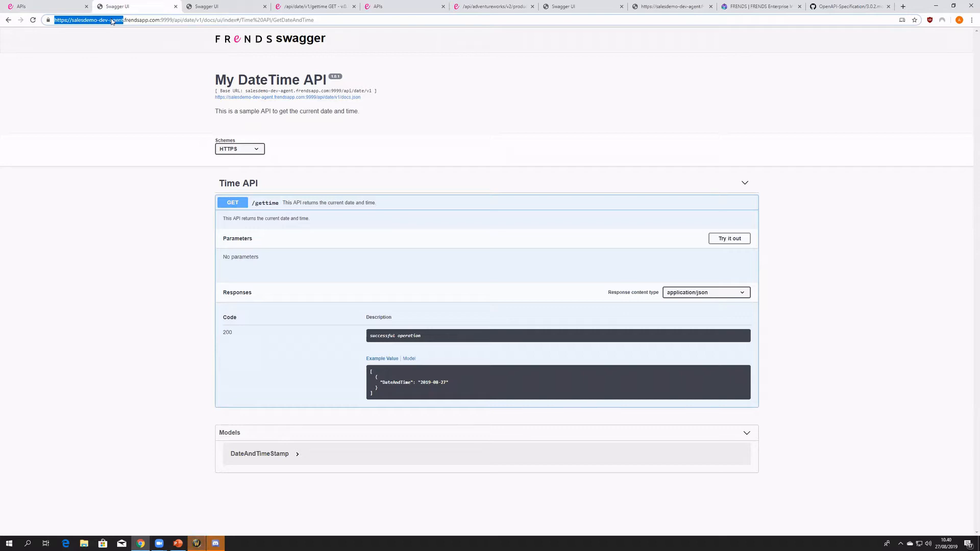
{"action": "double_click", "coordinate": [103, 20]}
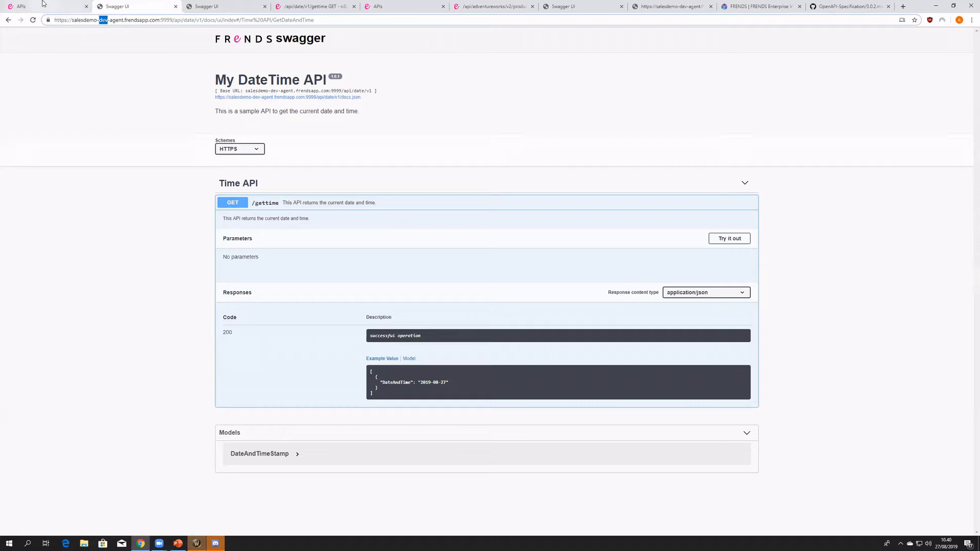
- Compare the web address of the My DateTime API specification with its Swagger UI address, examining the host and /api/ part
{"action": "left_click", "coordinate": [43, 3]}
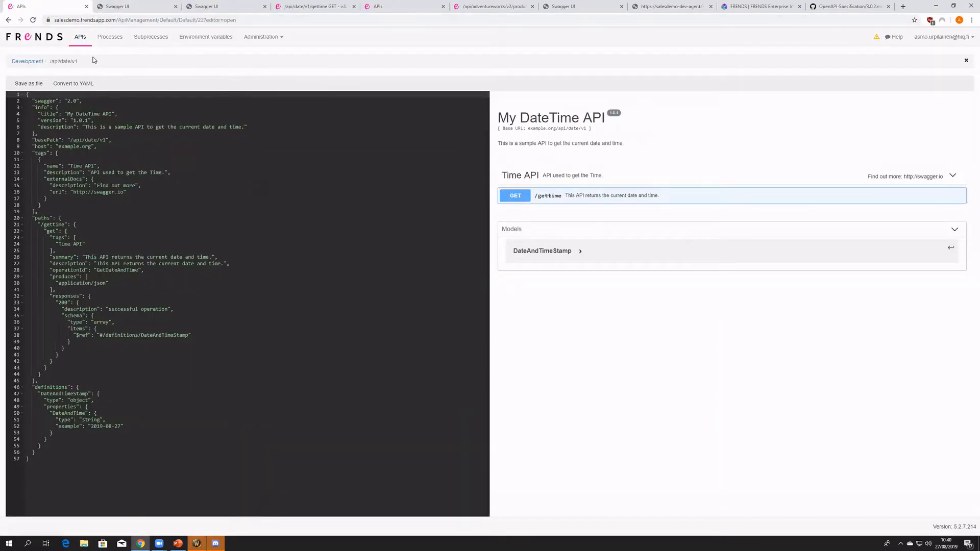
{"action": "left_click", "coordinate": [134, 4]}
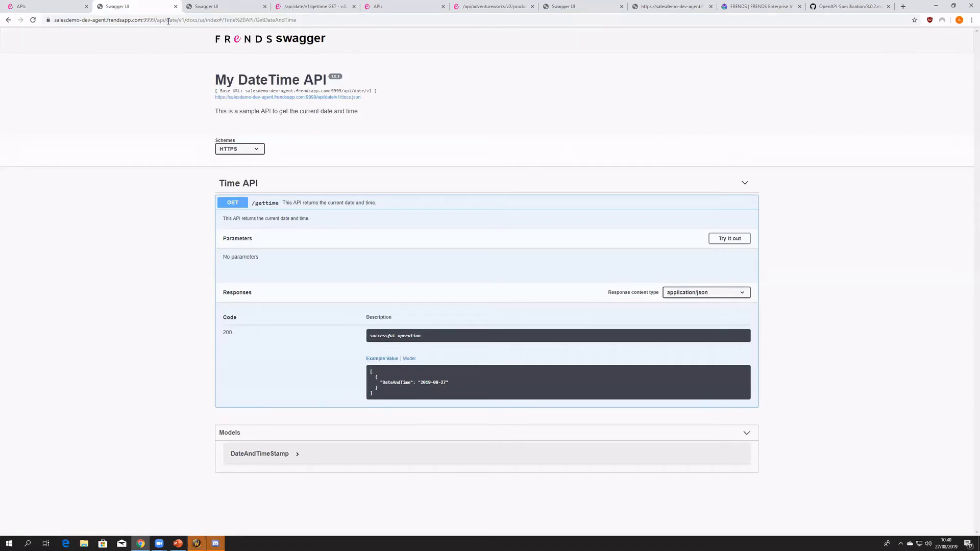
{"action": "left_click_drag", "start_coordinate": [167, 20], "coordinate": [43, 19]}
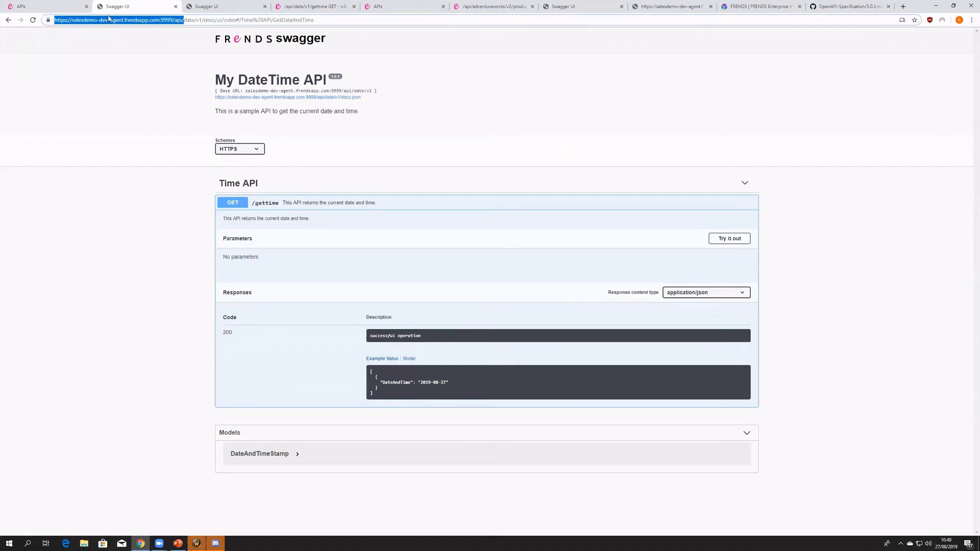
{"action": "left_click", "coordinate": [51, 4]}
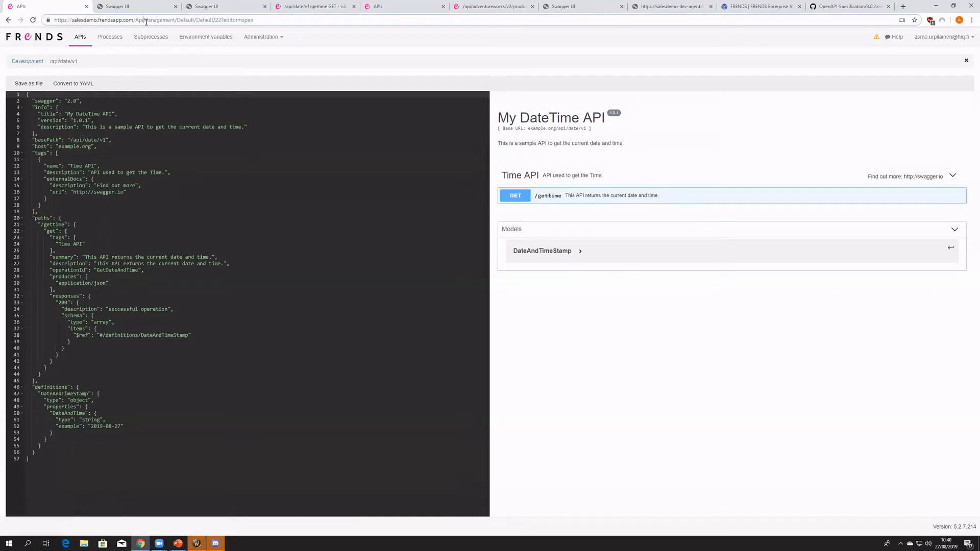
{"action": "left_click", "coordinate": [138, 6]}
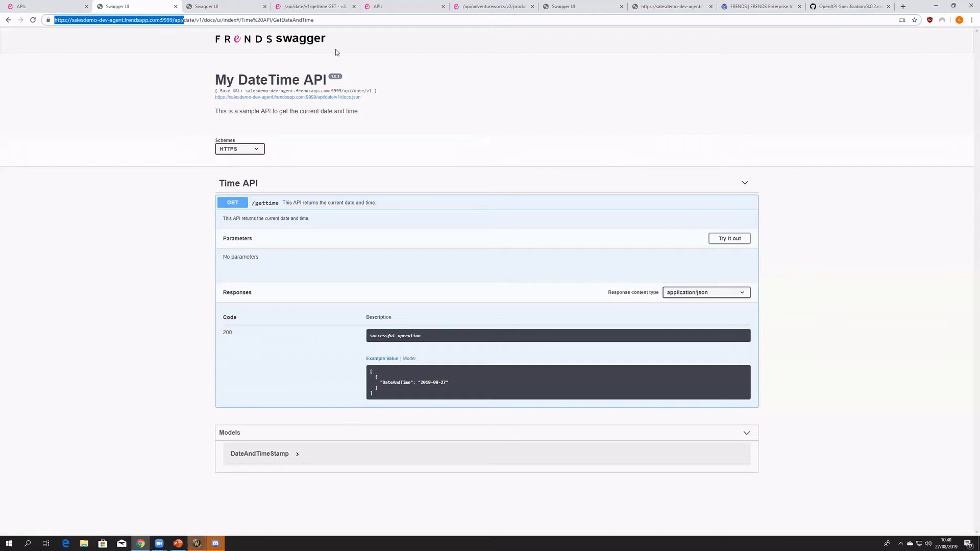
{"action": "left_click_drag", "start_coordinate": [344, 22], "coordinate": [38, 29]}
{"action": "left_click", "coordinate": [114, 124]}
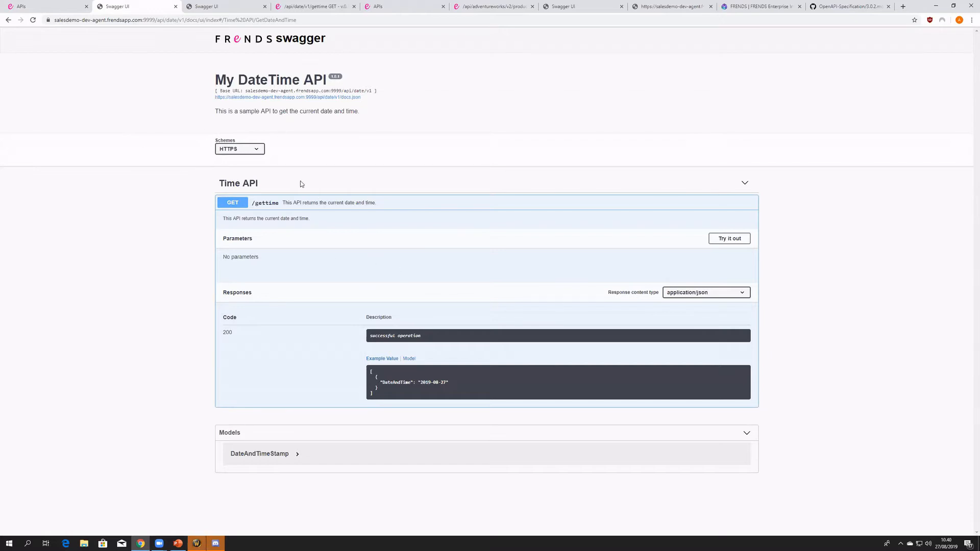
- Try out GET /gettime in the My DateTime API's Swagger UI and execute the request
{"action": "left_click", "coordinate": [56, 7]}
{"action": "left_click", "coordinate": [150, 8]}
{"action": "left_click", "coordinate": [735, 239]}
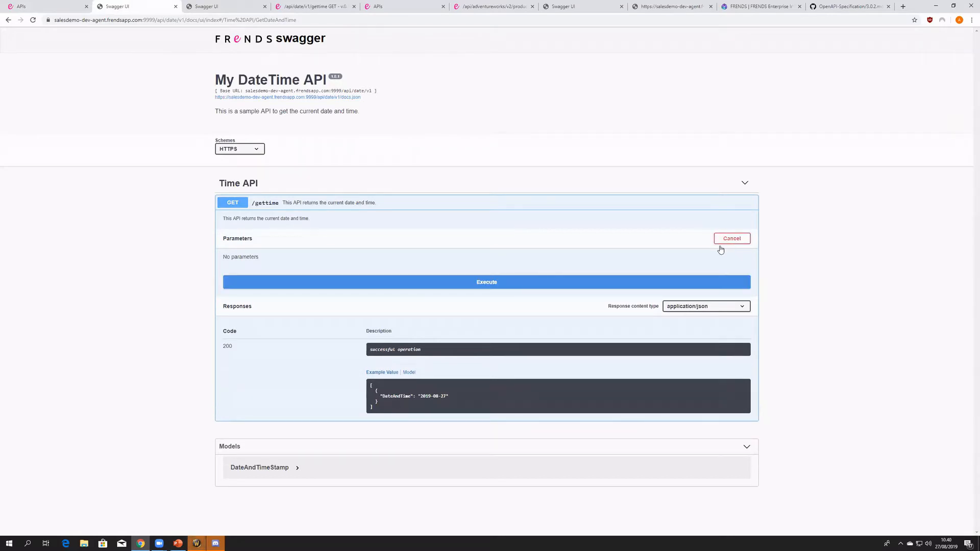
{"action": "left_click", "coordinate": [505, 283]}
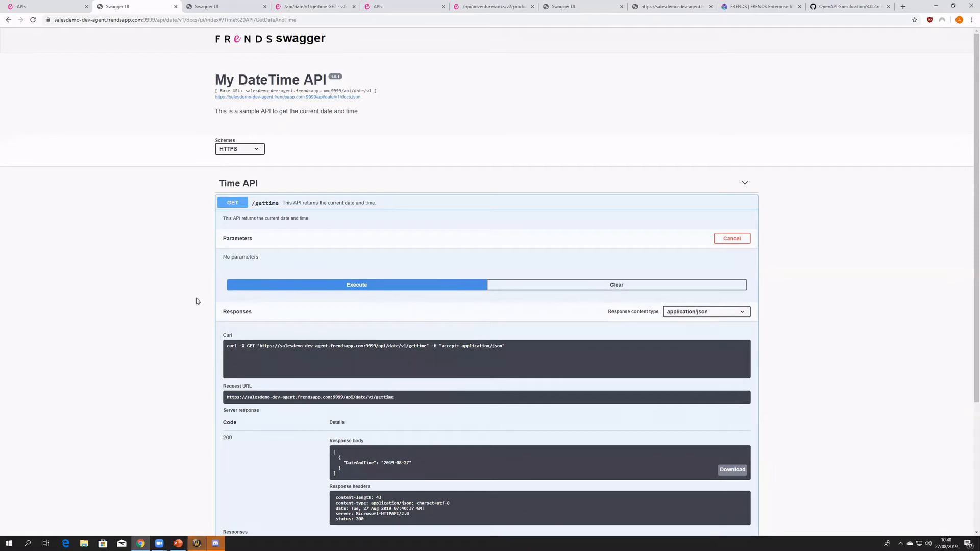
{"action": "scroll", "coordinate": [386, 286], "scroll_direction": "down", "scroll_amount": 3}
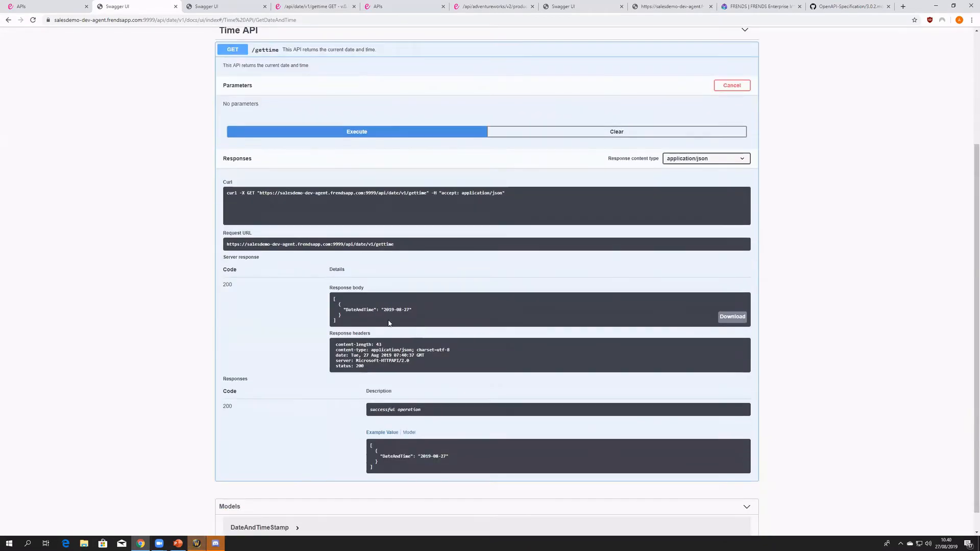
- Examine the GET /gettime server response, including the DateAndTime value in the body and the response headers
{"action": "left_click_drag", "start_coordinate": [223, 257], "coordinate": [314, 297]}
{"action": "left_click", "coordinate": [277, 271]}
{"action": "mouse_move", "coordinate": [361, 322]}
{"action": "left_mouse_down"}
{"action": "mouse_move", "coordinate": [330, 287]}
{"action": "mouse_move", "coordinate": [343, 323]}
{"action": "left_mouse_up"}
{"action": "left_click", "coordinate": [341, 309]}
{"action": "left_click", "coordinate": [343, 321]}
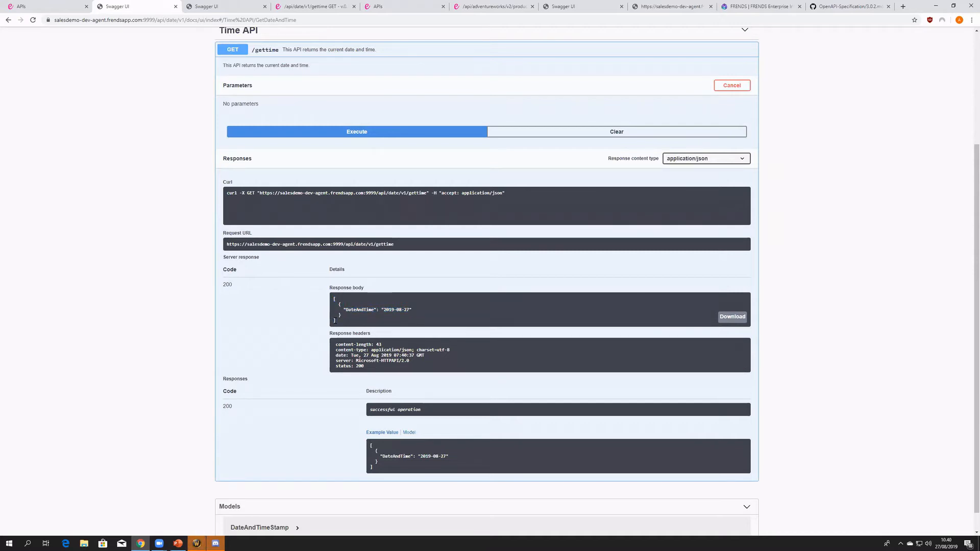
{"action": "left_click_drag", "start_coordinate": [347, 317], "coordinate": [332, 302]}
{"action": "left_click", "coordinate": [355, 316]}
{"action": "left_click", "coordinate": [346, 312]}
{"action": "left_click_drag", "start_coordinate": [383, 308], "coordinate": [408, 309]}
{"action": "left_click_drag", "start_coordinate": [369, 367], "coordinate": [334, 344]}
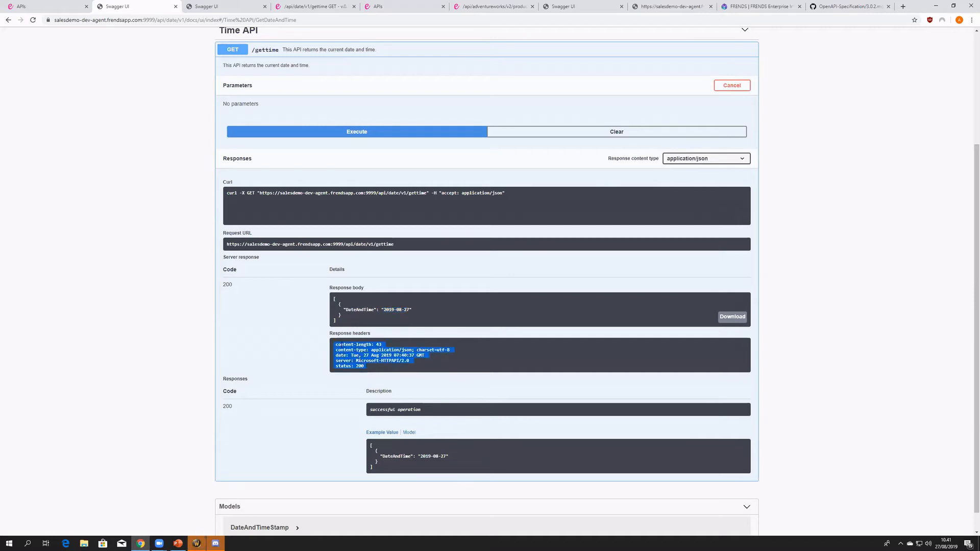
{"action": "left_click", "coordinate": [335, 345]}
{"action": "left_click_drag", "start_coordinate": [335, 344], "coordinate": [381, 372]}
{"action": "left_click", "coordinate": [381, 371]}
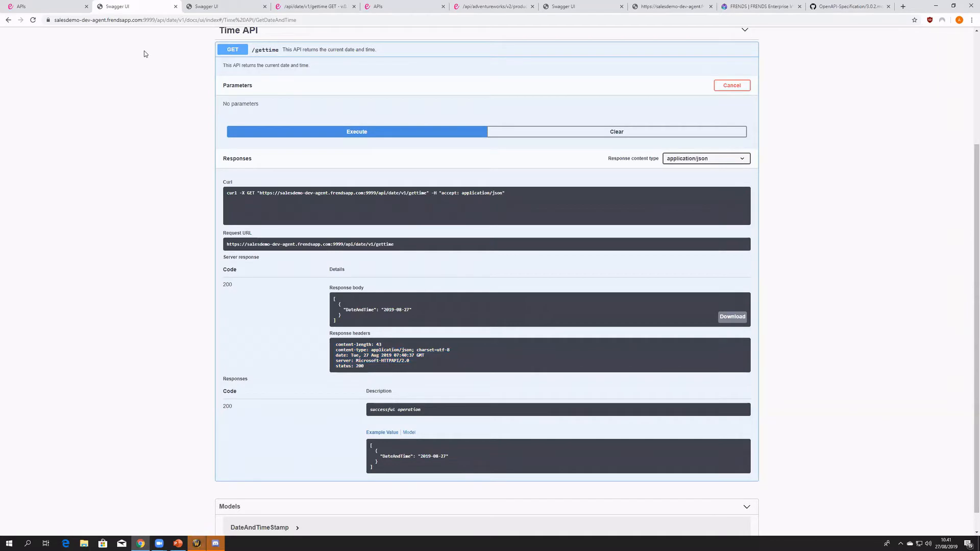
- Execute the GET /gettime request repeatedly to generate several calls
{"action": "left_click", "coordinate": [317, 132]}
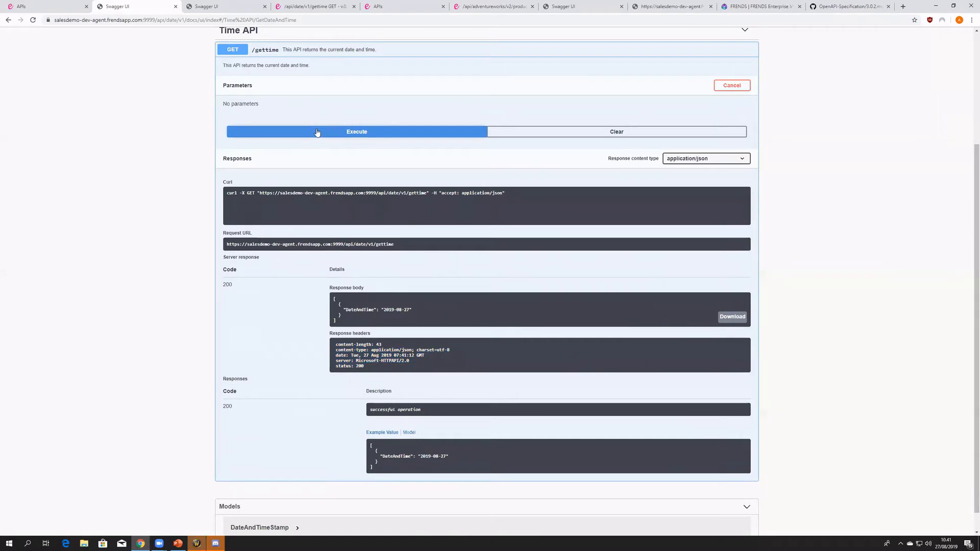
{"action": "left_click", "coordinate": [317, 132]}
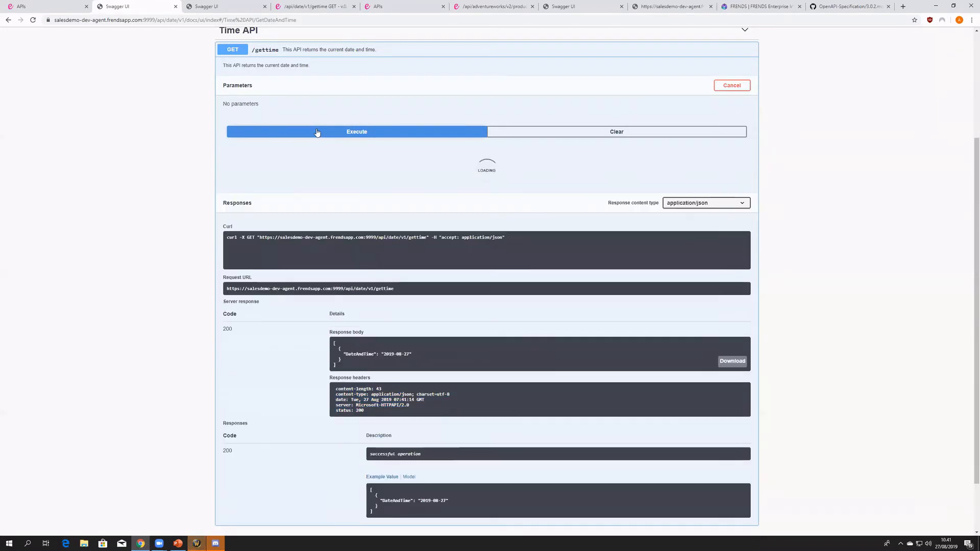
{"action": "left_click", "coordinate": [317, 132]}
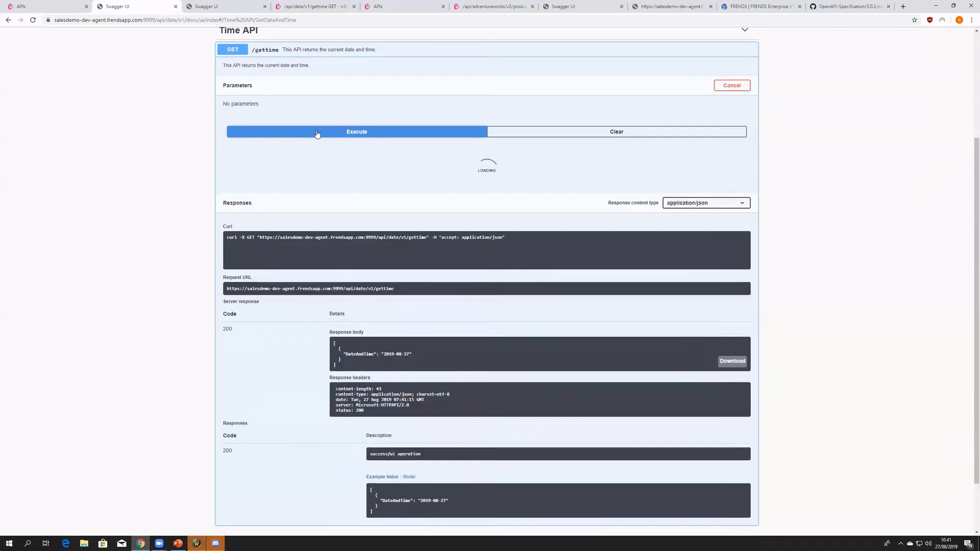
- Open the process list in a new tab, review the /api/date/v1/gettime GET process's executions, and open the most recent instance
{"action": "left_click", "coordinate": [46, 6]}
{"action": "left_click", "coordinate": [120, 44]}
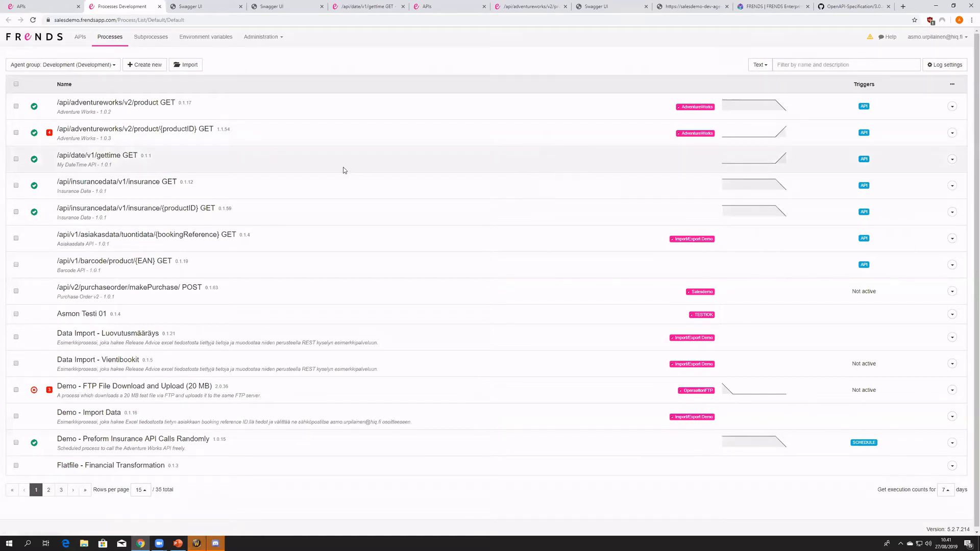
{"action": "left_click", "coordinate": [747, 163]}
{"action": "scroll", "coordinate": [234, 304], "scroll_direction": "down", "scroll_amount": 3}
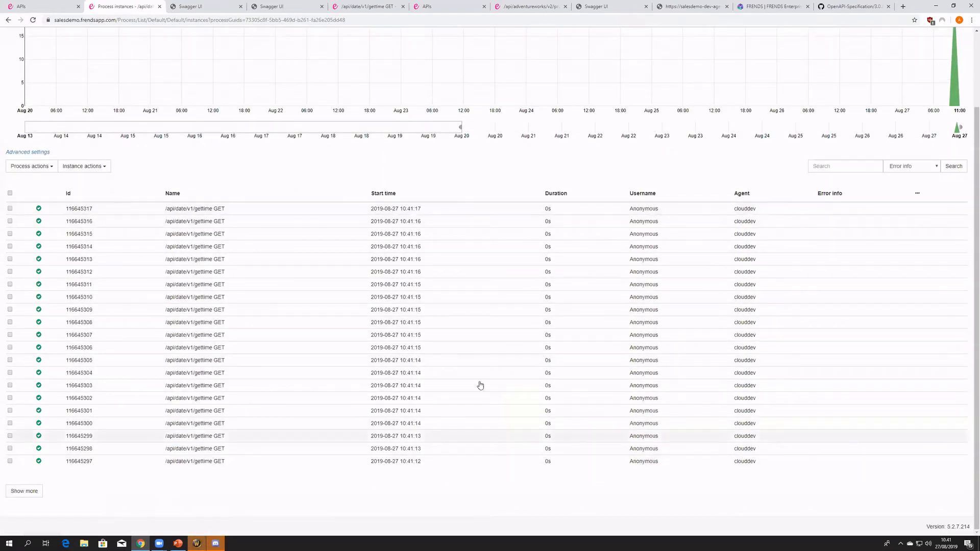
{"action": "scroll", "coordinate": [479, 384], "scroll_direction": "up", "scroll_amount": 2}
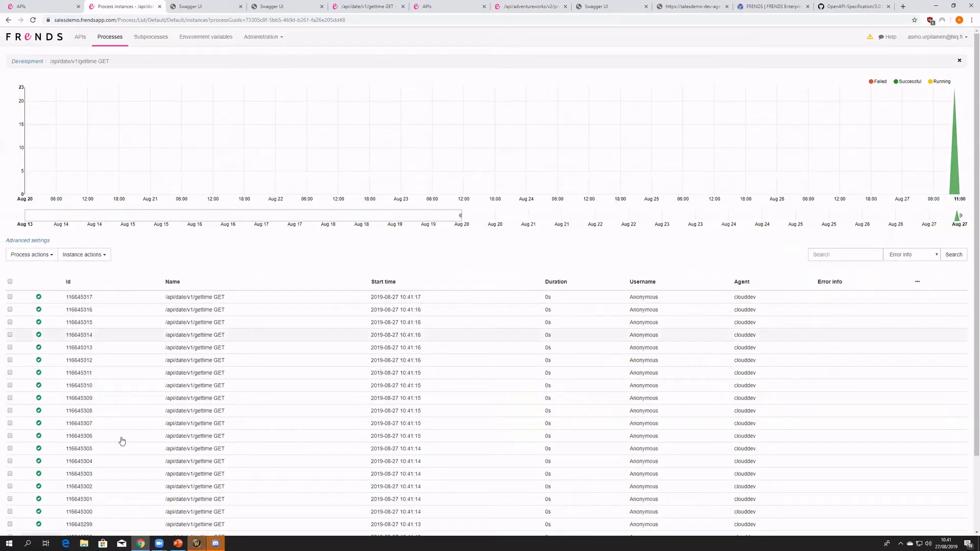
{"action": "scroll", "coordinate": [182, 378], "scroll_direction": "down", "scroll_amount": 1}
{"action": "scroll", "coordinate": [182, 378], "scroll_direction": "down", "scroll_amount": 2}
{"action": "left_click", "coordinate": [204, 208]}
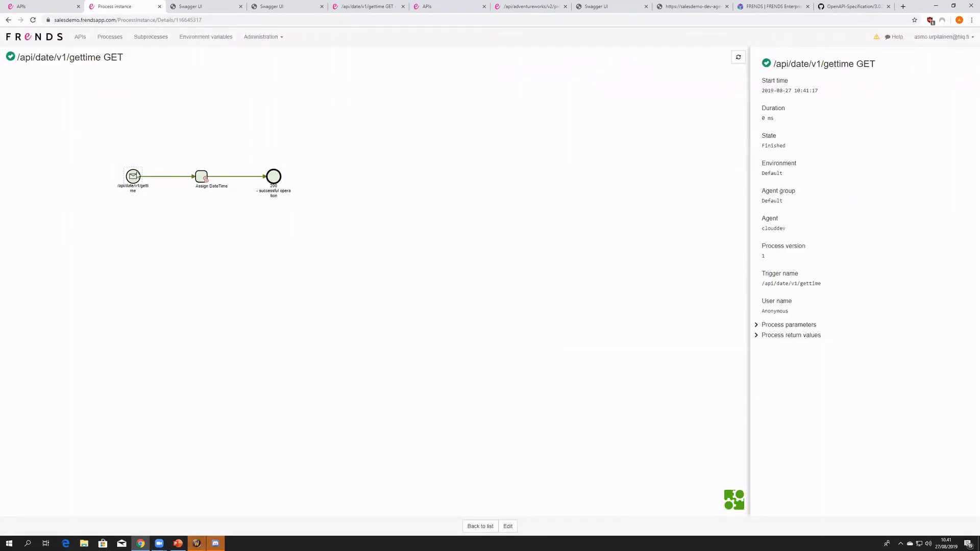
- Inspect the /api/date/v1/gettime trigger's parameters in the process instance, examining its HTTP cookies and header values
{"action": "left_click", "coordinate": [137, 175]}
{"action": "left_click", "coordinate": [794, 388]}
{"action": "left_click_drag", "start_coordinate": [902, 425], "coordinate": [777, 399]}
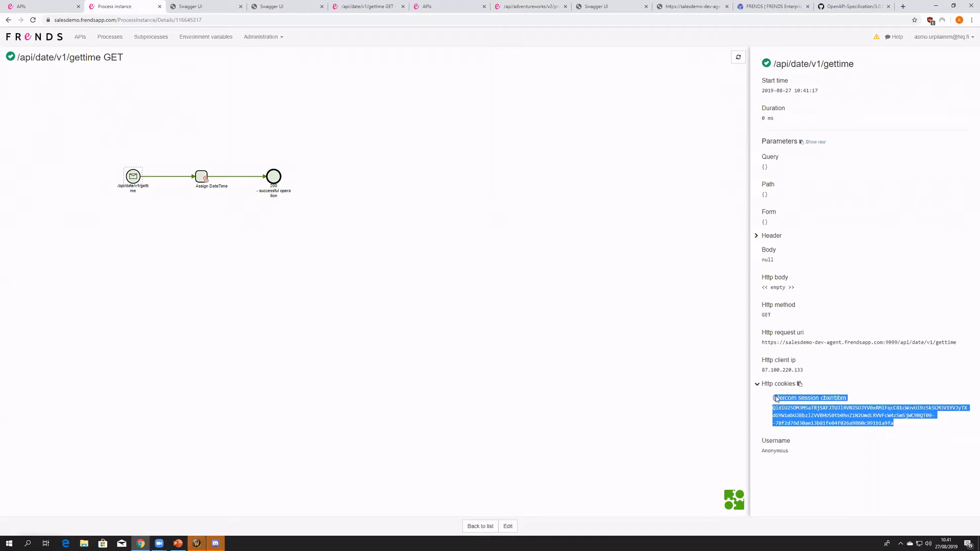
{"action": "left_click", "coordinate": [762, 392]}
{"action": "left_click", "coordinate": [771, 236]}
{"action": "left_click_drag", "start_coordinate": [809, 269], "coordinate": [818, 415]}
{"action": "scroll", "coordinate": [818, 408], "scroll_direction": "down", "scroll_amount": 4}
{"action": "left_click_drag", "start_coordinate": [874, 382], "coordinate": [768, 400]}
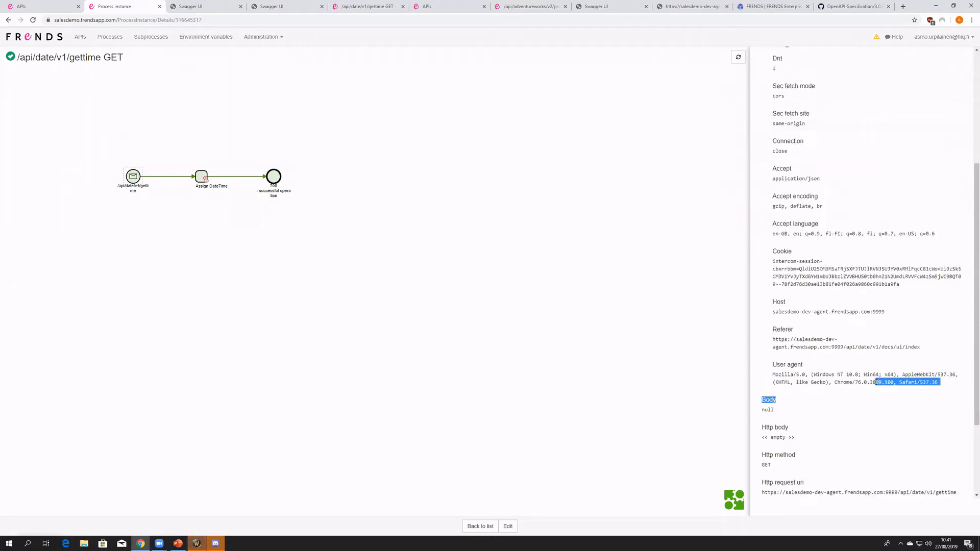
{"action": "left_click_drag", "start_coordinate": [893, 382], "coordinate": [786, 316]}
{"action": "scroll", "coordinate": [787, 316], "scroll_direction": "up", "scroll_amount": 5}
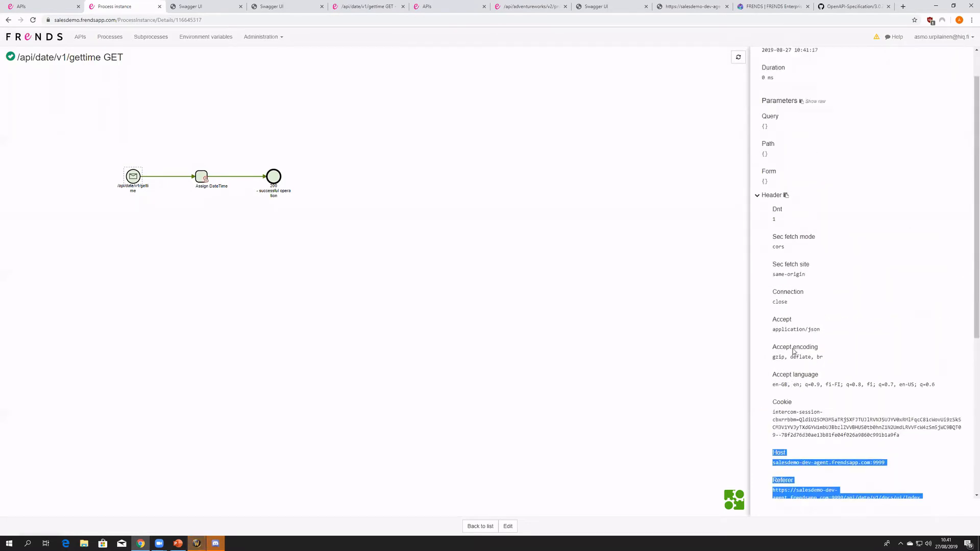
- Inspect the Assign DateTime element and show its result as raw data
{"action": "left_click", "coordinate": [263, 245]}
{"action": "left_click", "coordinate": [204, 178]}
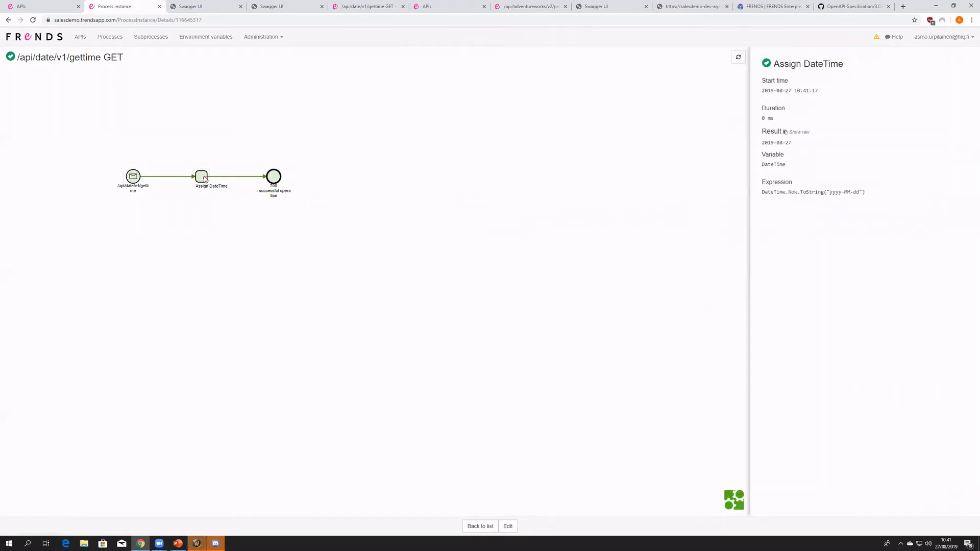
{"action": "left_click", "coordinate": [799, 132]}
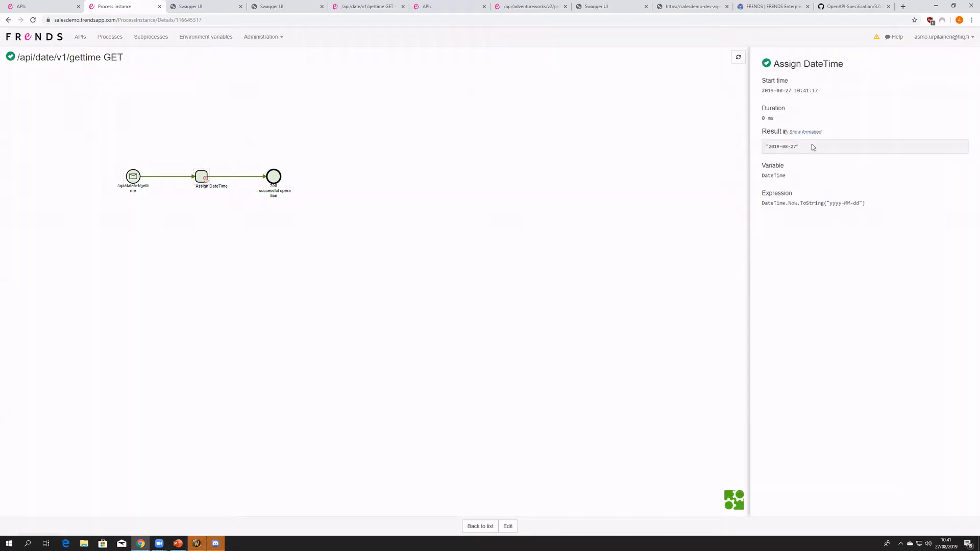
{"action": "left_click_drag", "start_coordinate": [811, 147], "coordinate": [765, 155]}
- Expand the Content of the "200 - successful operation" result, copy it, and examine its DateAndTime value
{"action": "left_click", "coordinate": [276, 182]}
{"action": "left_click", "coordinate": [770, 199]}
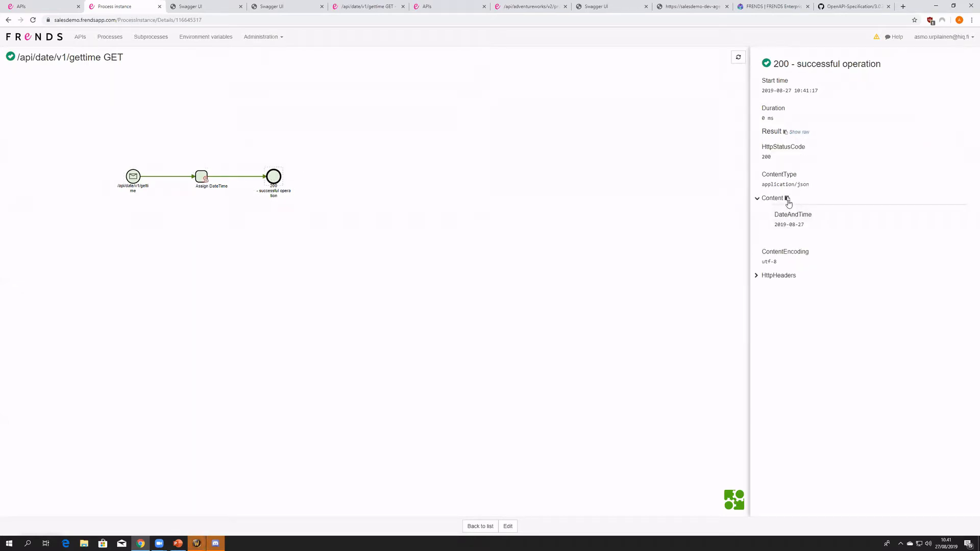
{"action": "left_click", "coordinate": [787, 198]}
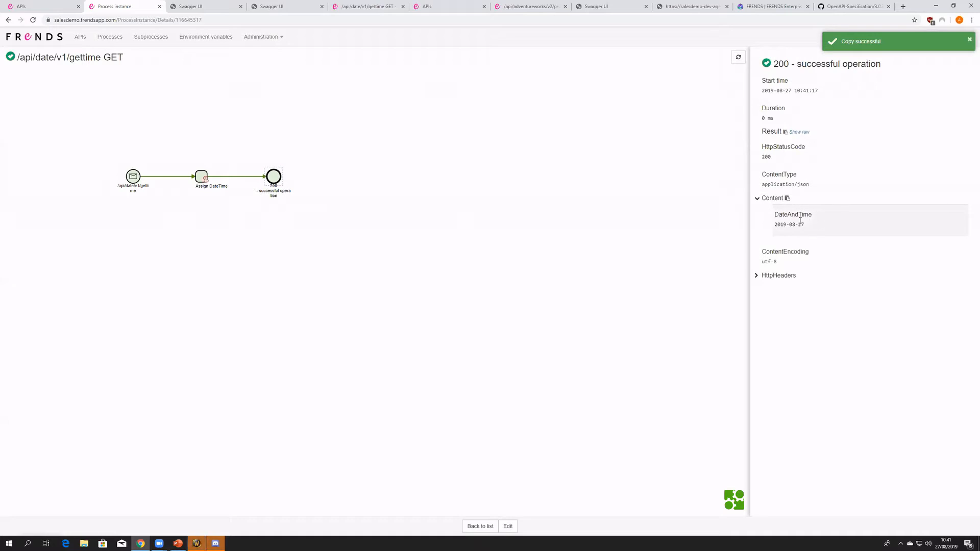
{"action": "left_click_drag", "start_coordinate": [809, 230], "coordinate": [773, 225]}
- Compare the Swagger UI response body with the process instance's returned content and the My DateTime API specification
{"action": "left_click", "coordinate": [194, 6]}
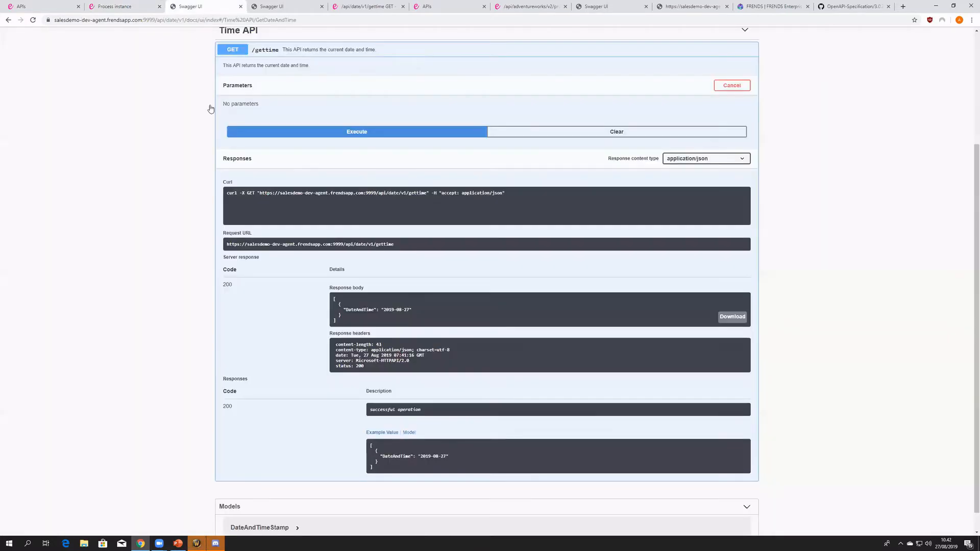
{"action": "triple_click", "coordinate": [357, 320]}
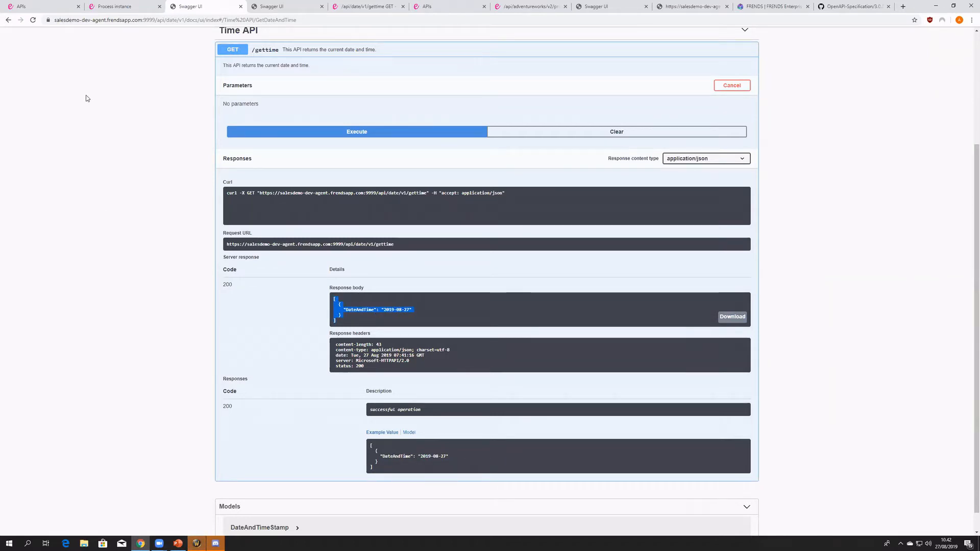
{"action": "left_click", "coordinate": [81, 9]}
{"action": "left_click", "coordinate": [120, 5]}
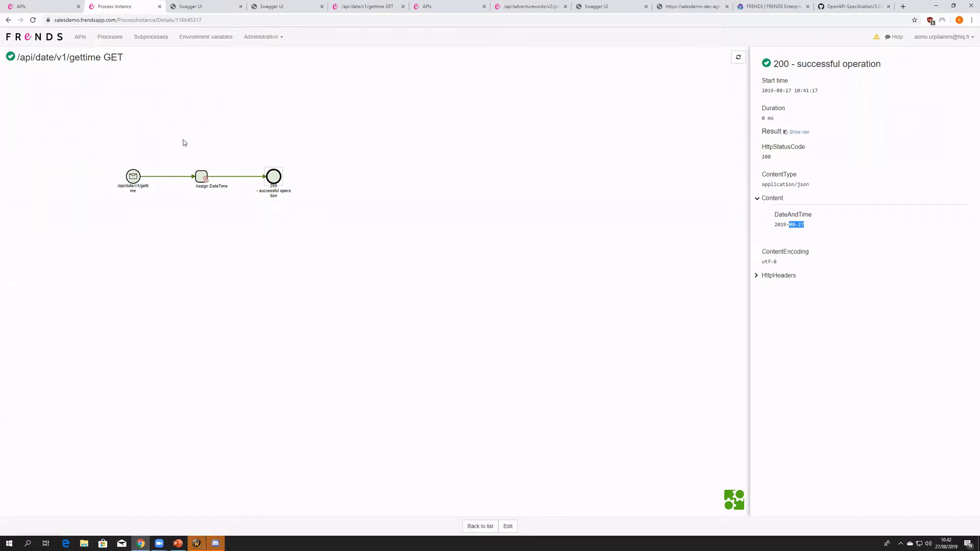
{"action": "left_click", "coordinate": [52, 9]}
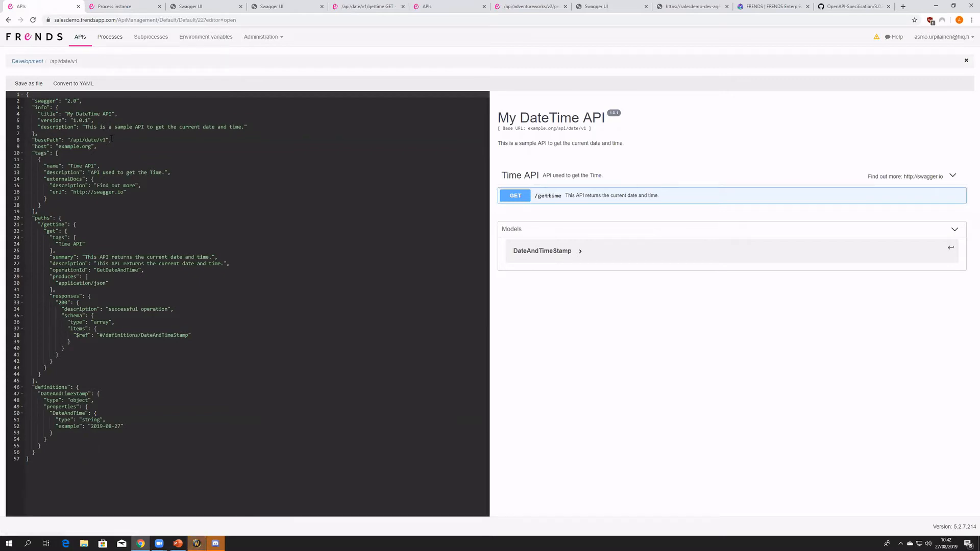
{"action": "left_click", "coordinate": [107, 6]}
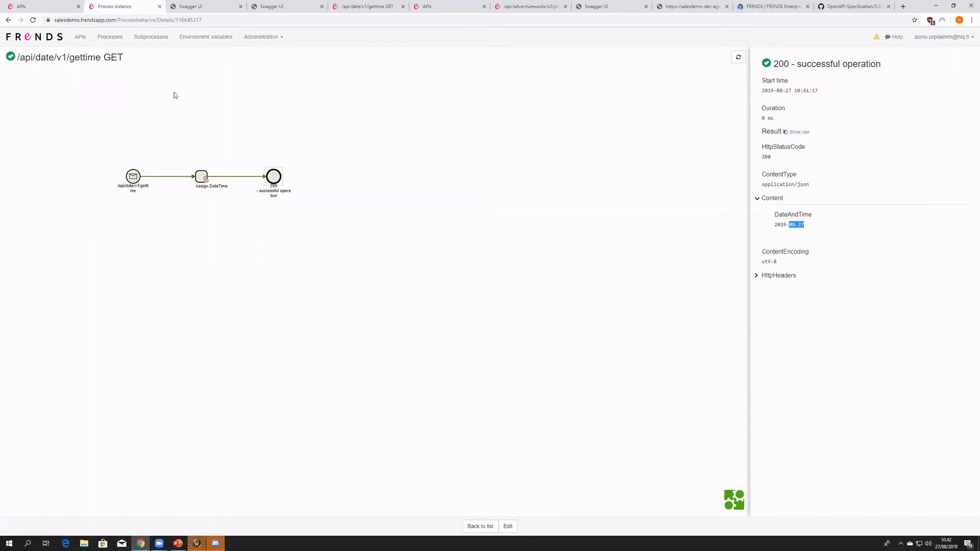
{"action": "left_click", "coordinate": [194, 6]}
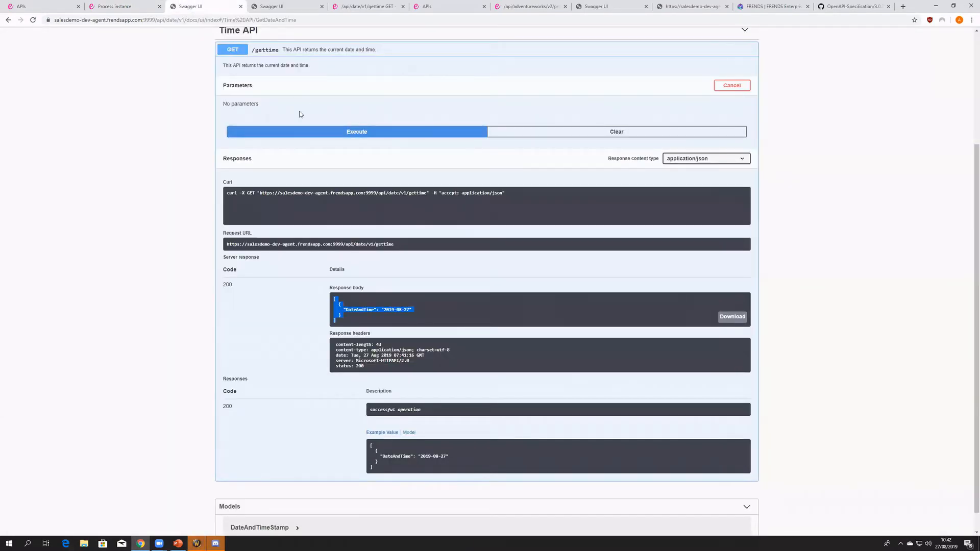
- Execute GET /gettime once more in the Swagger UI and return to the My DateTime API specification
{"action": "left_click", "coordinate": [334, 132]}
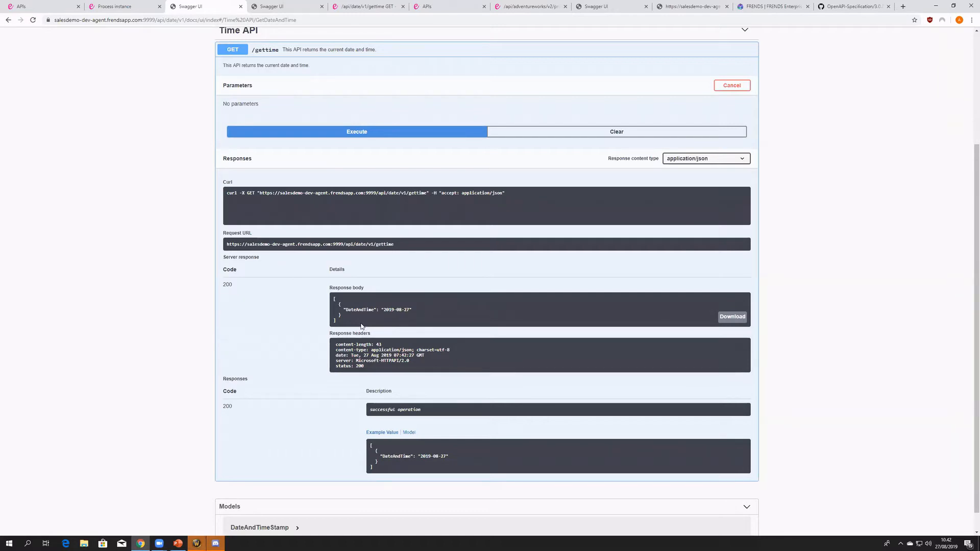
{"action": "left_click", "coordinate": [51, 7]}
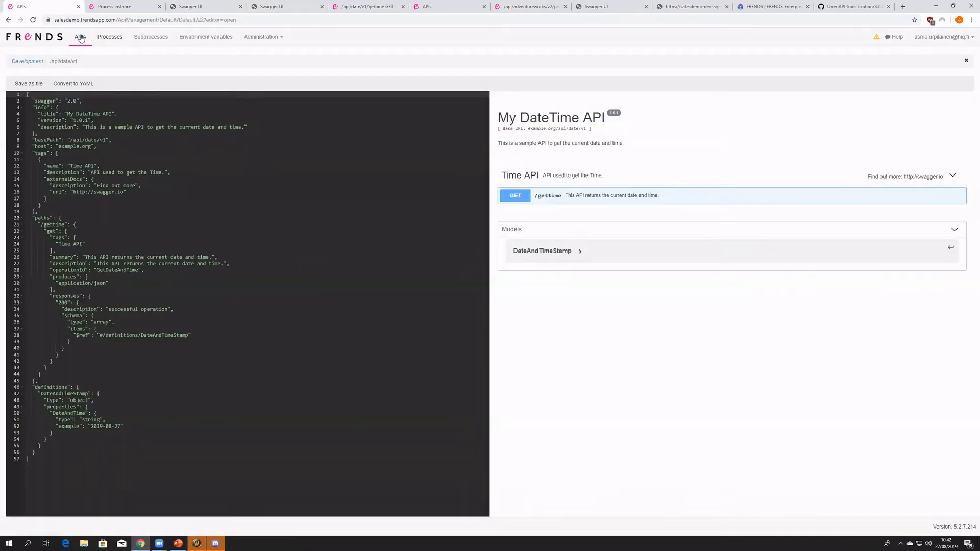
{"action": "left_click", "coordinate": [150, 165]}
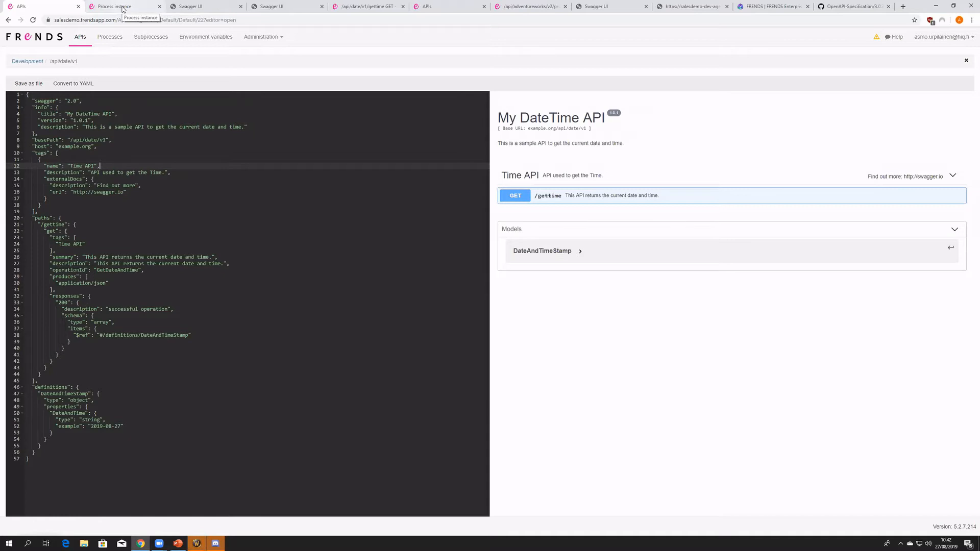
- Open the API list in a separate tab beside the My DateTime API specification, and return to the specification
{"action": "middle_click", "coordinate": [80, 38]}
{"action": "left_click_drag", "start_coordinate": [242, 11], "coordinate": [112, 7]}
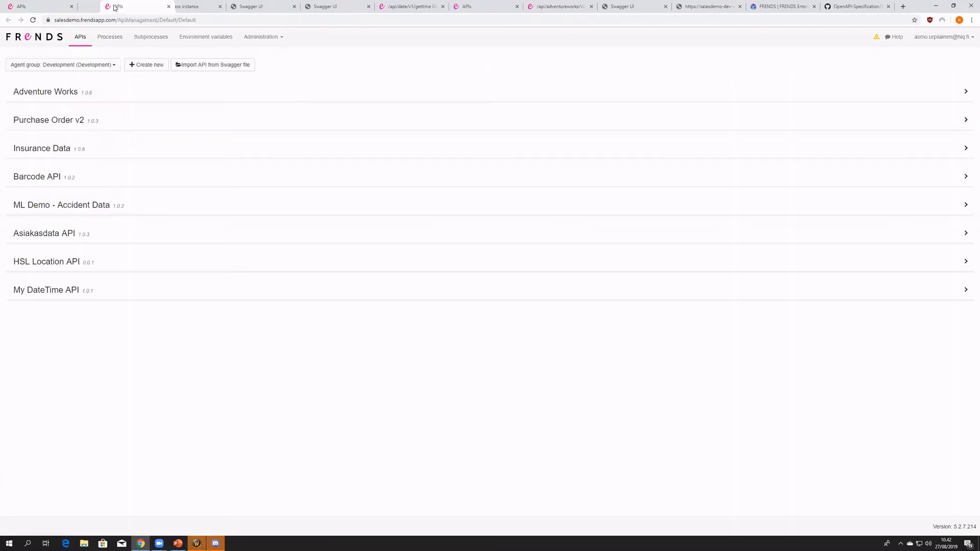
{"action": "left_click", "coordinate": [21, 10]}
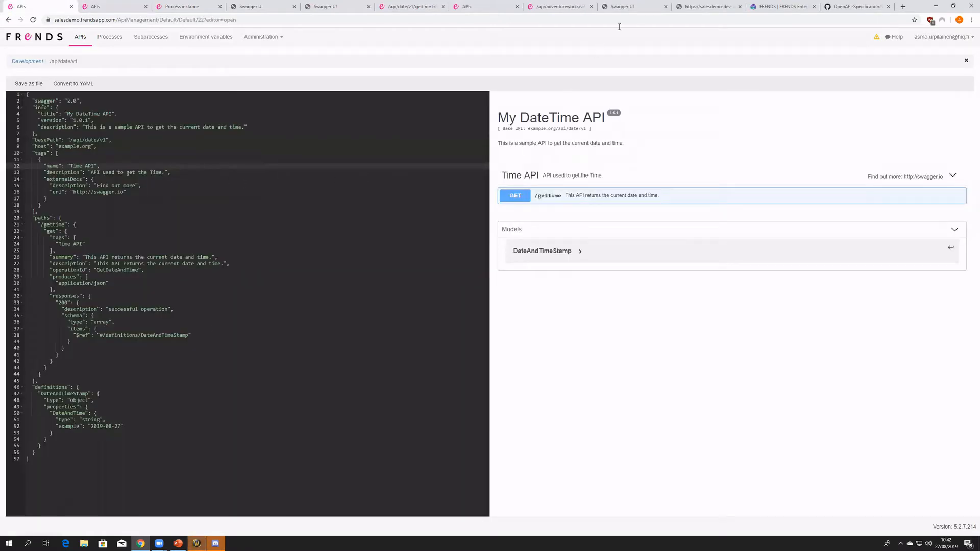
- Search the OpenAPI 3.0.2 specification on GitHub for "authe" and go to the Security Scheme Object section
{"action": "left_click", "coordinate": [858, 7]}
{"action": "scroll", "coordinate": [453, 330], "scroll_direction": "up", "scroll_amount": 2}
{"action": "key", "text": "ctrl+f"}
{"action": "type", "text": "au"}
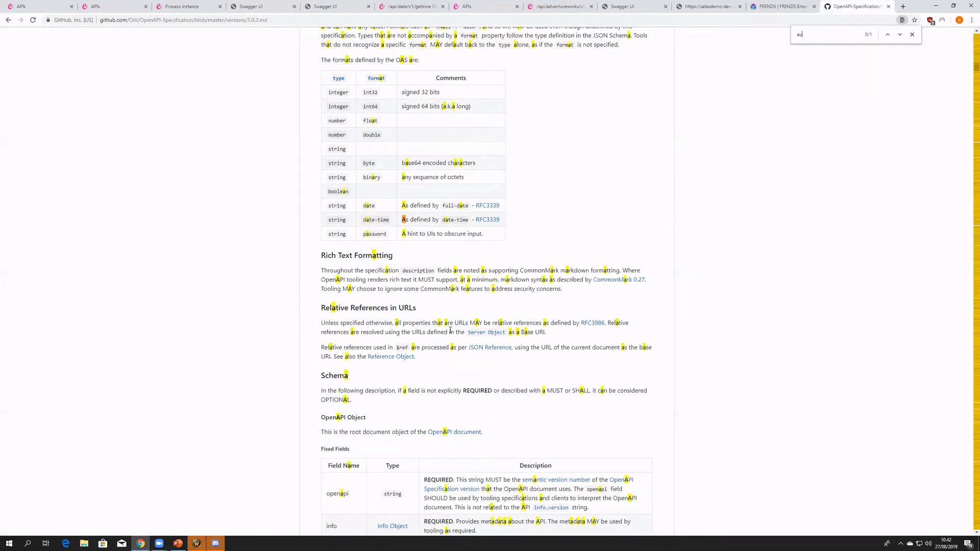
{"action": "type", "text": "the"}
{"action": "scroll", "coordinate": [344, 202], "scroll_direction": "down", "scroll_amount": 2}
{"action": "left_click_drag", "start_coordinate": [320, 152], "coordinate": [572, 405]}
{"action": "left_click", "coordinate": [458, 402]}
{"action": "scroll", "coordinate": [372, 397], "scroll_direction": "down", "scroll_amount": 1}
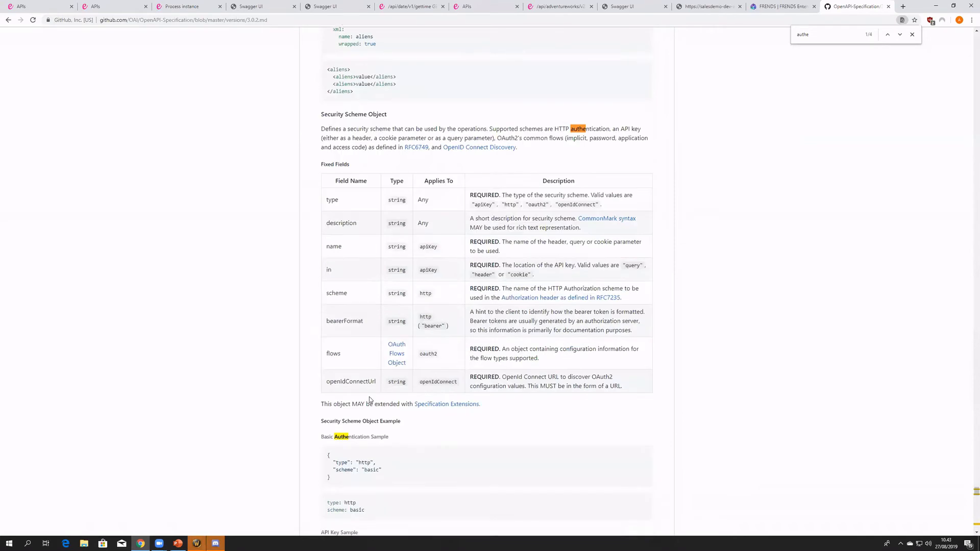
- Examine the Basic Authentication, JWT Bearer and Implicit OAuth2 samples under Security Scheme Object Example
{"action": "scroll", "coordinate": [371, 398], "scroll_direction": "down", "scroll_amount": 3}
{"action": "triple_click", "coordinate": [366, 316]}
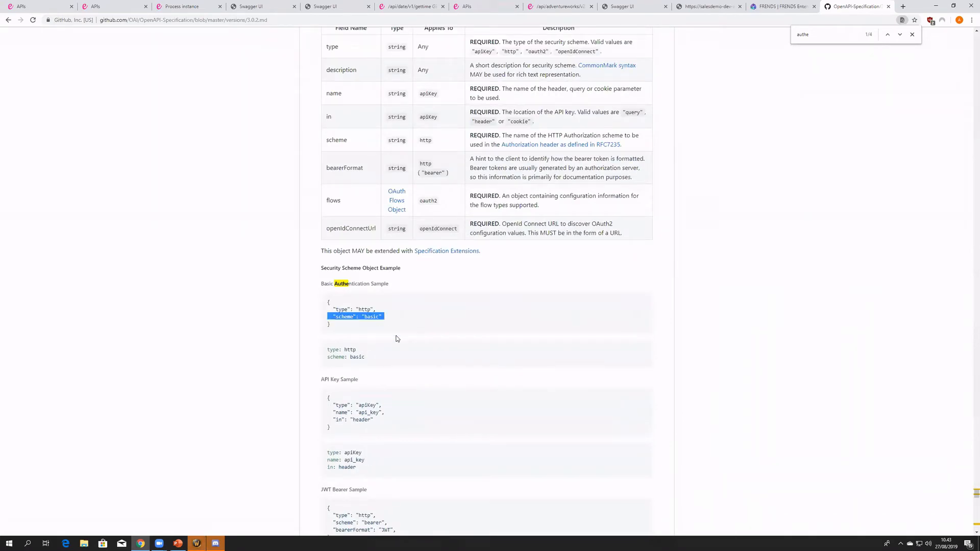
{"action": "scroll", "coordinate": [390, 342], "scroll_direction": "down", "scroll_amount": 5}
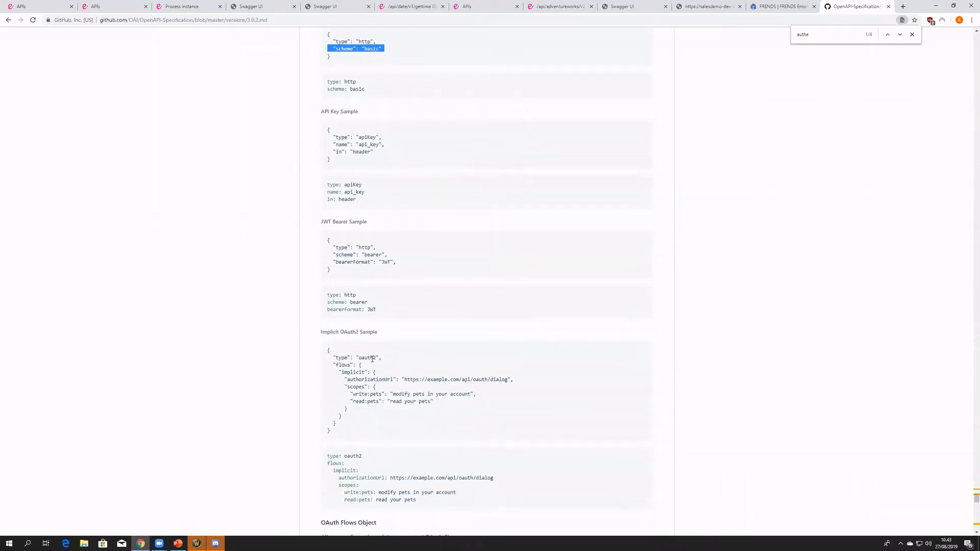
{"action": "double_click", "coordinate": [366, 256]}
{"action": "scroll", "coordinate": [491, 367], "scroll_direction": "down", "scroll_amount": 5}
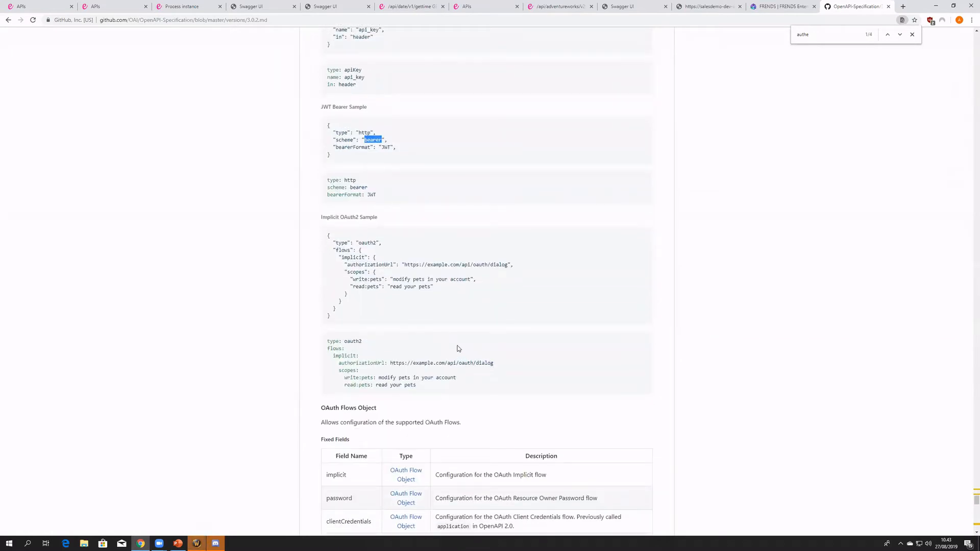
{"action": "scroll", "coordinate": [448, 334], "scroll_direction": "down", "scroll_amount": 3}
{"action": "scroll", "coordinate": [420, 375], "scroll_direction": "up", "scroll_amount": 13}
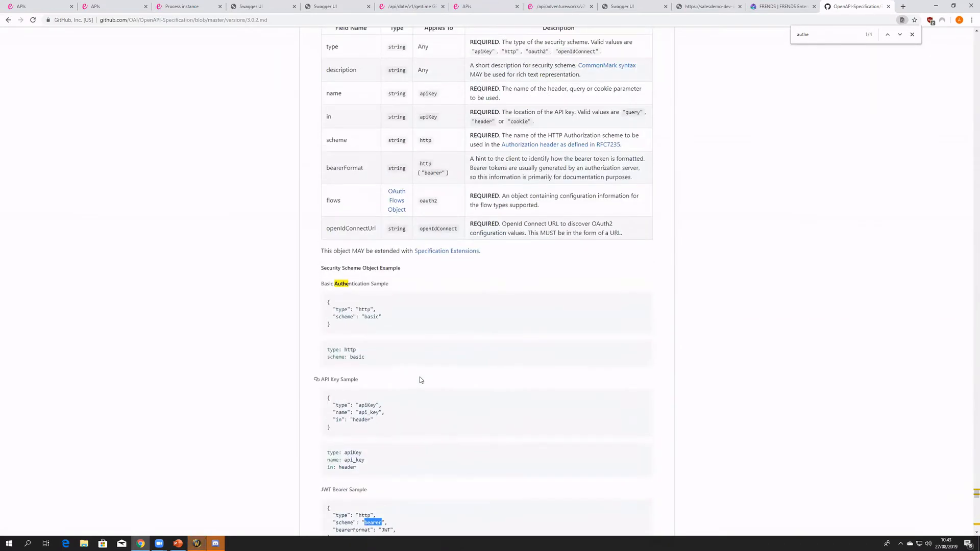
- Compare the Basic Authentication sample with the API Key sample and the Security Scheme Object's fixed fields
{"action": "double_click", "coordinate": [371, 317]}
{"action": "left_click_drag", "start_coordinate": [371, 331], "coordinate": [325, 297]}
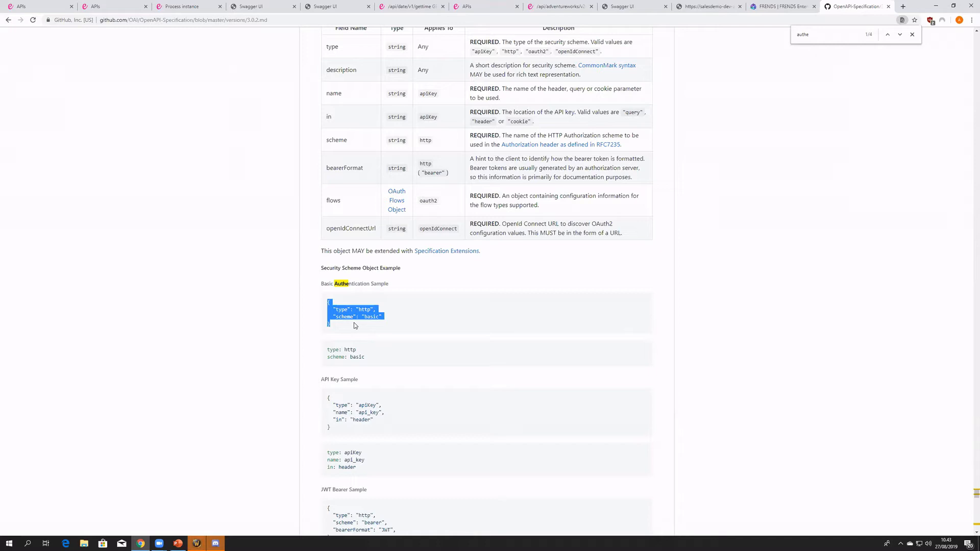
{"action": "scroll", "coordinate": [422, 338], "scroll_direction": "up", "scroll_amount": 4}
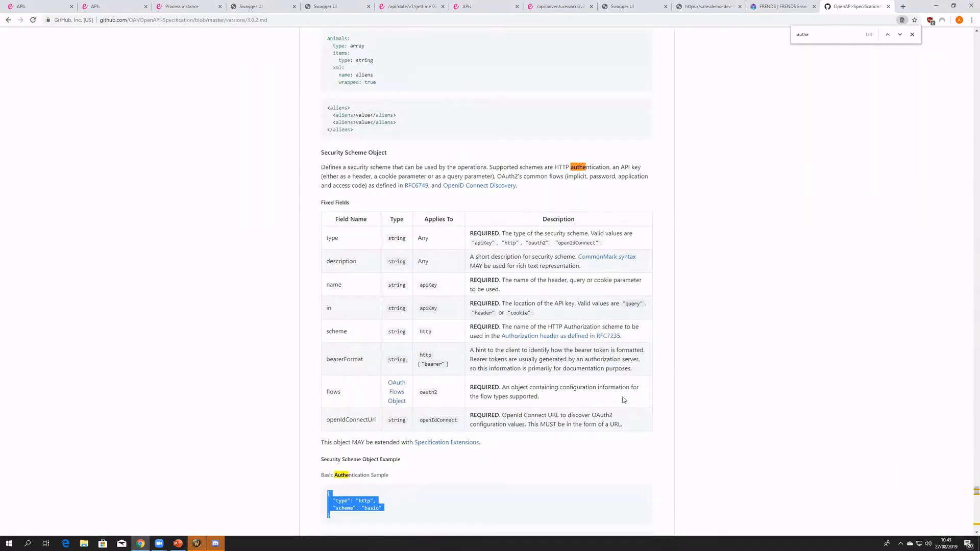
{"action": "scroll", "coordinate": [366, 361], "scroll_direction": "down", "scroll_amount": 3}
{"action": "left_click_drag", "start_coordinate": [336, 467], "coordinate": [321, 437]}
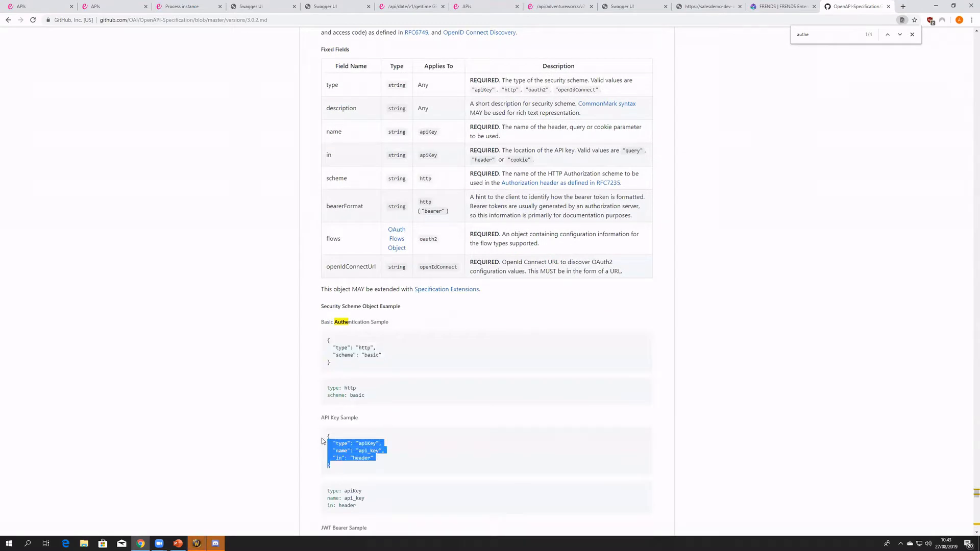
- Open the Adventure Works API's Swagger specification and copy its entire securityDefinitions block
{"action": "left_click", "coordinate": [114, 6]}
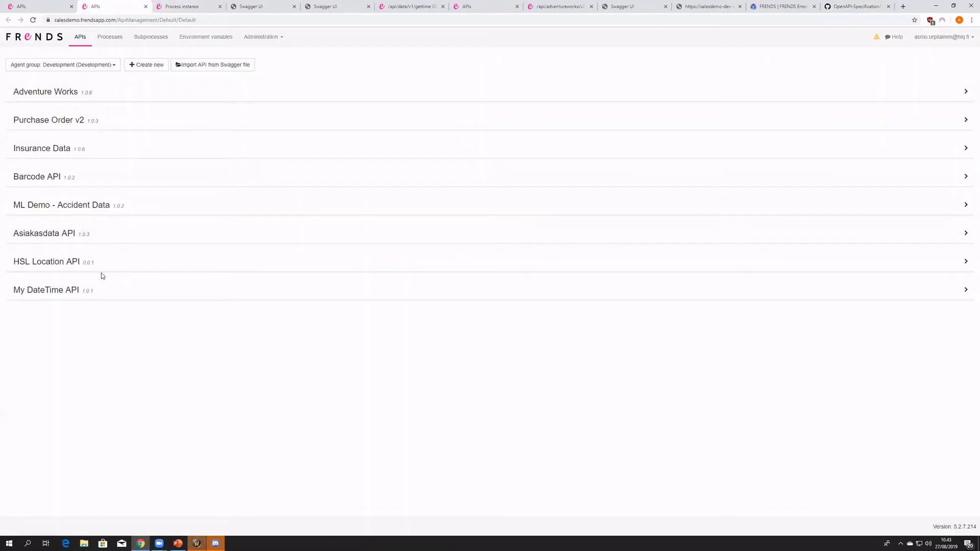
{"action": "left_click", "coordinate": [102, 95]}
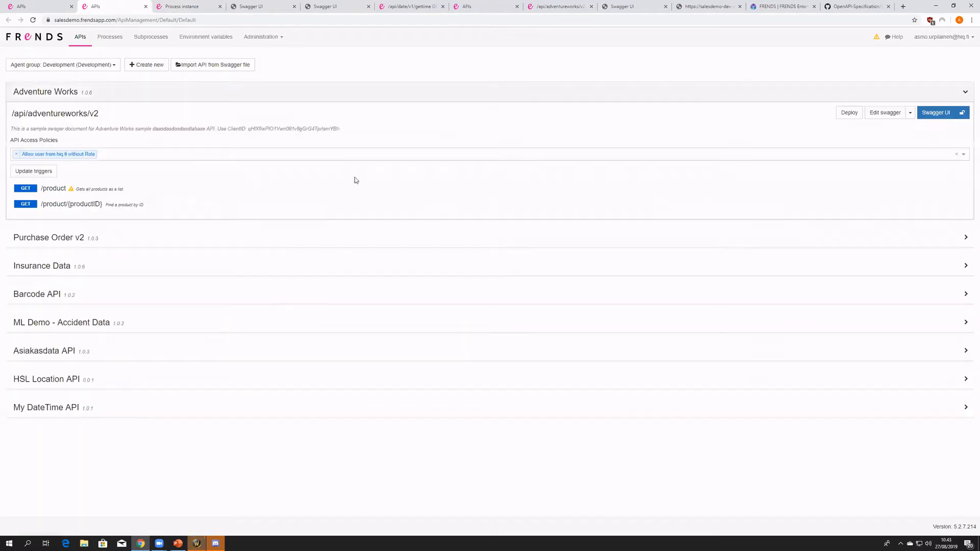
{"action": "left_click", "coordinate": [885, 111]}
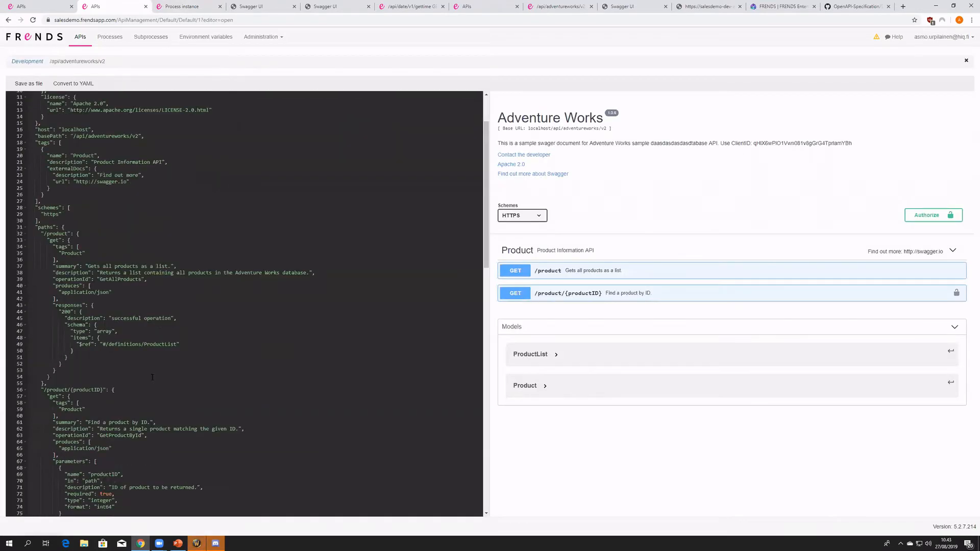
{"action": "scroll", "coordinate": [112, 381], "scroll_direction": "up", "scroll_amount": 3}
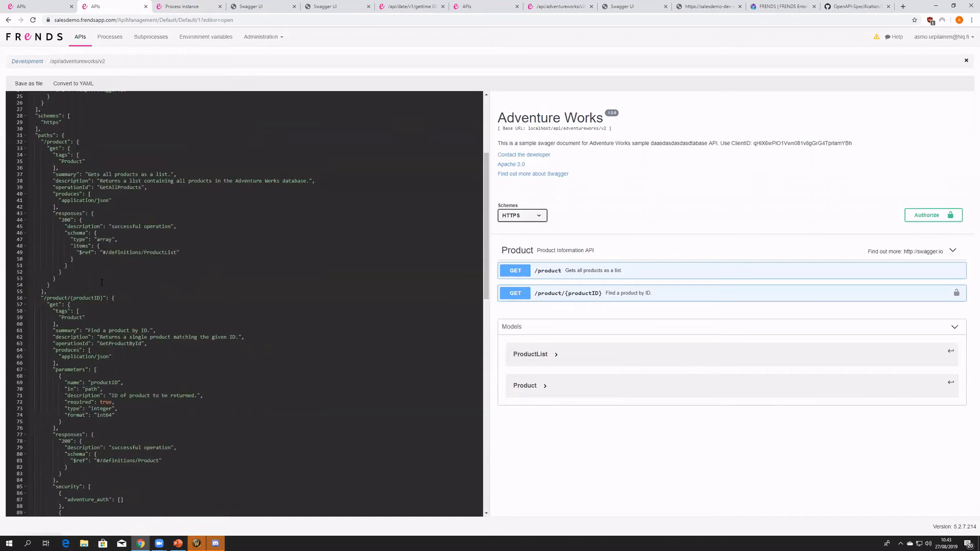
{"action": "scroll", "coordinate": [102, 282], "scroll_direction": "down", "scroll_amount": 12}
{"action": "left_click_drag", "start_coordinate": [49, 401], "coordinate": [23, 305]}
{"action": "key", "text": "ctrl+c"}
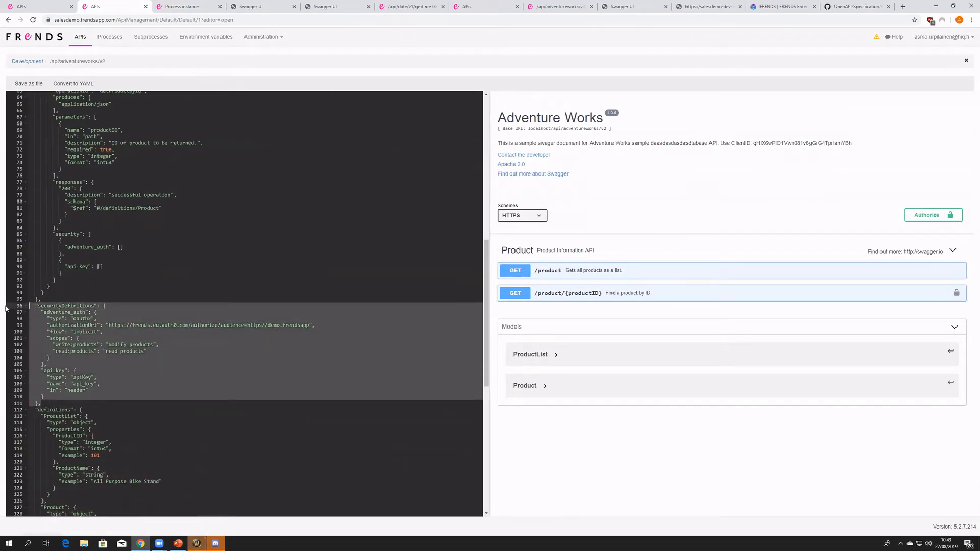
- Paste the securityDefinitions block between paths and definitions in the My DateTime API specification and correct its first line's indentation
{"action": "left_click", "coordinate": [18, 3]}
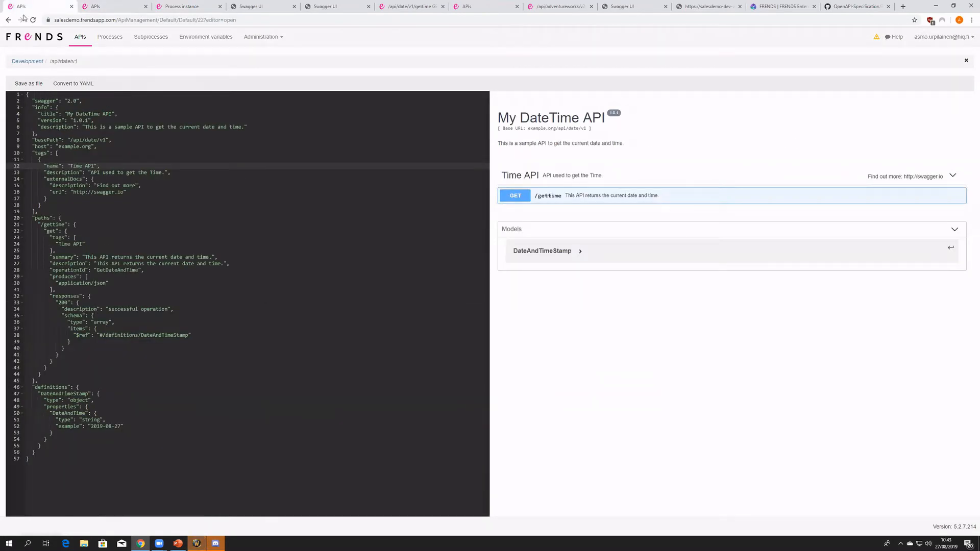
{"action": "left_click", "coordinate": [47, 217]}
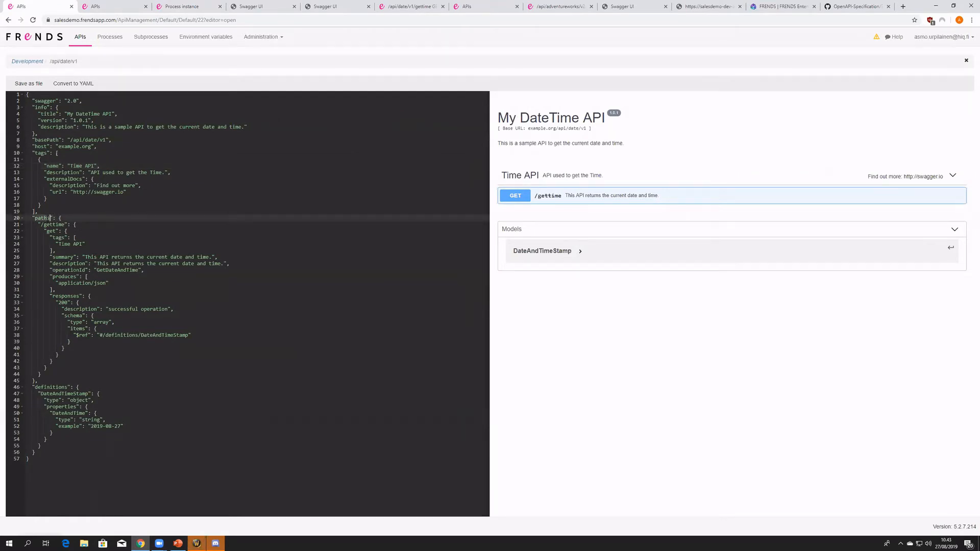
{"action": "left_click", "coordinate": [68, 387]}
{"action": "left_click", "coordinate": [54, 382]}
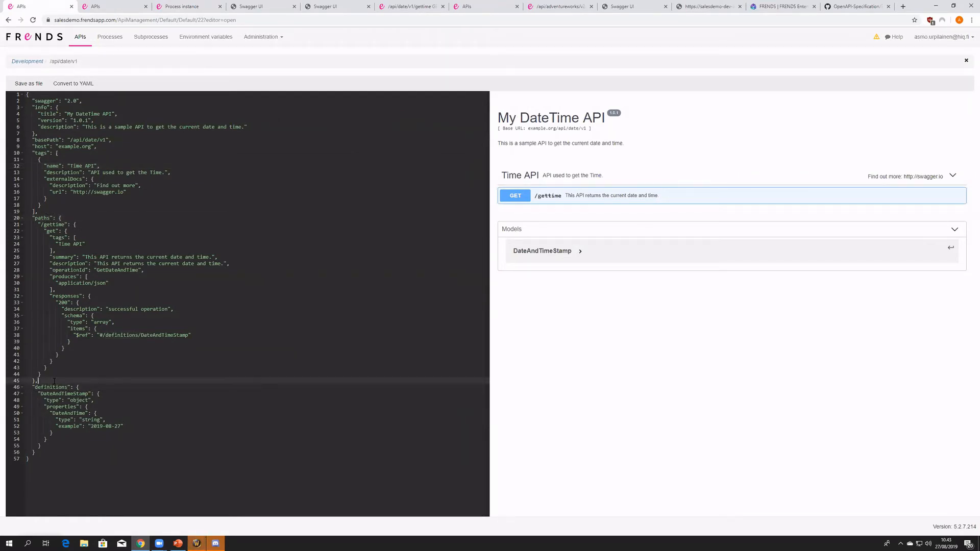
{"action": "key", "text": "ctrl+v"}
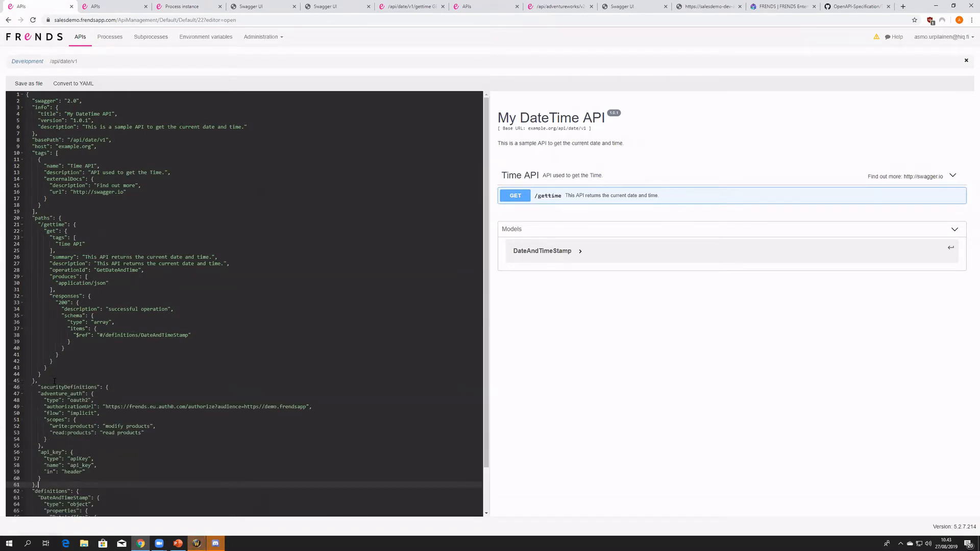
{"action": "left_click", "coordinate": [38, 388]}
{"action": "key", "text": "BackSpace"}
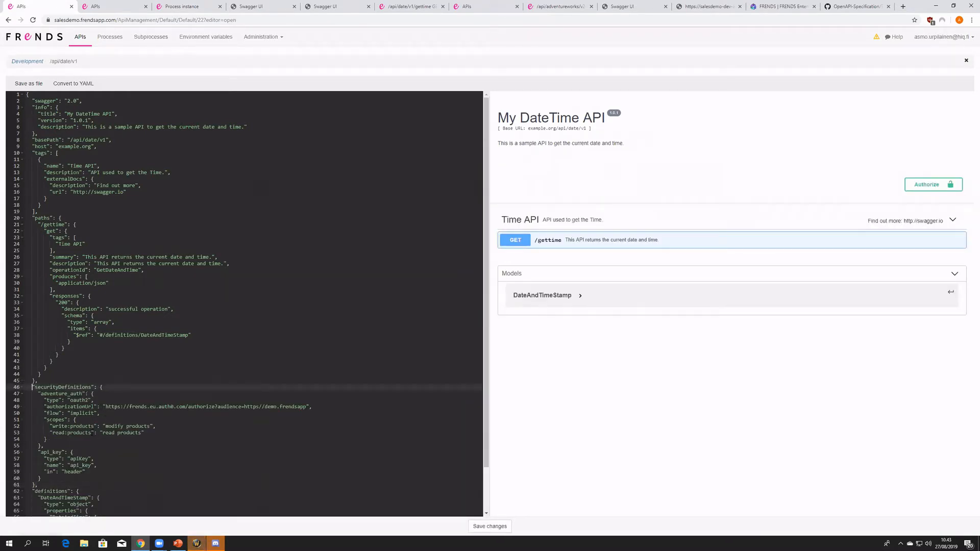
- Delete the adventure_auth OAuth2 entry from securityDefinitions, keeping only the api_key definition
{"action": "left_click_drag", "start_coordinate": [44, 445], "coordinate": [1, 396]}
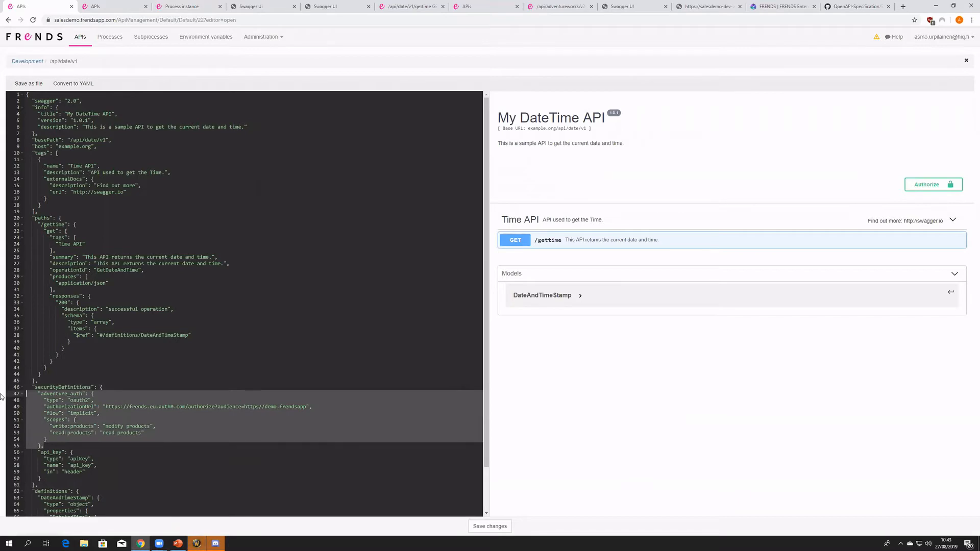
{"action": "key", "text": "BackSpace"}
{"action": "double_click", "coordinate": [54, 394]}
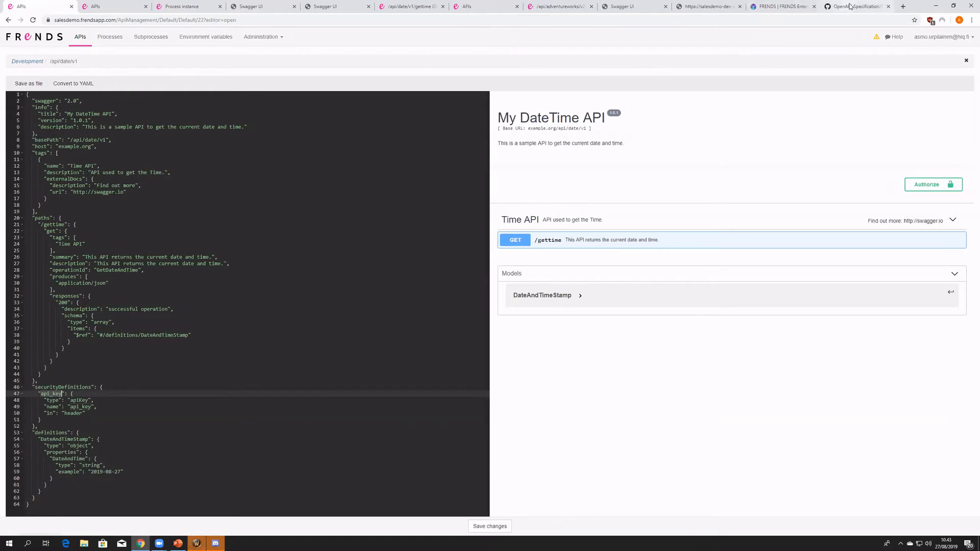
- Check the API key fields of the Security Scheme Object in the OpenAPI specification and return to My DateTime API
{"action": "left_click", "coordinate": [849, 6]}
{"action": "left_click_drag", "start_coordinate": [348, 468], "coordinate": [383, 435]}
{"action": "scroll", "coordinate": [295, 95], "scroll_direction": "up", "scroll_amount": 2}
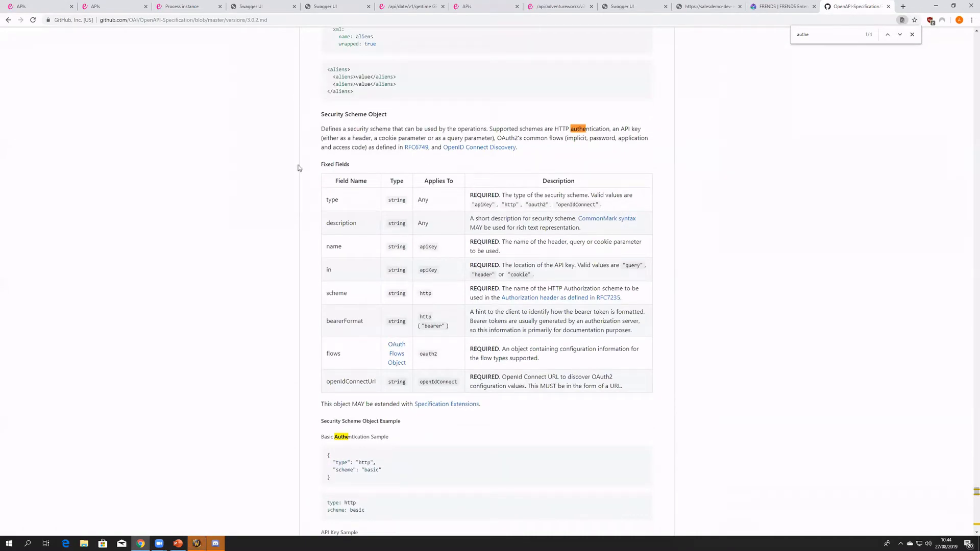
{"action": "left_click", "coordinate": [53, 11]}
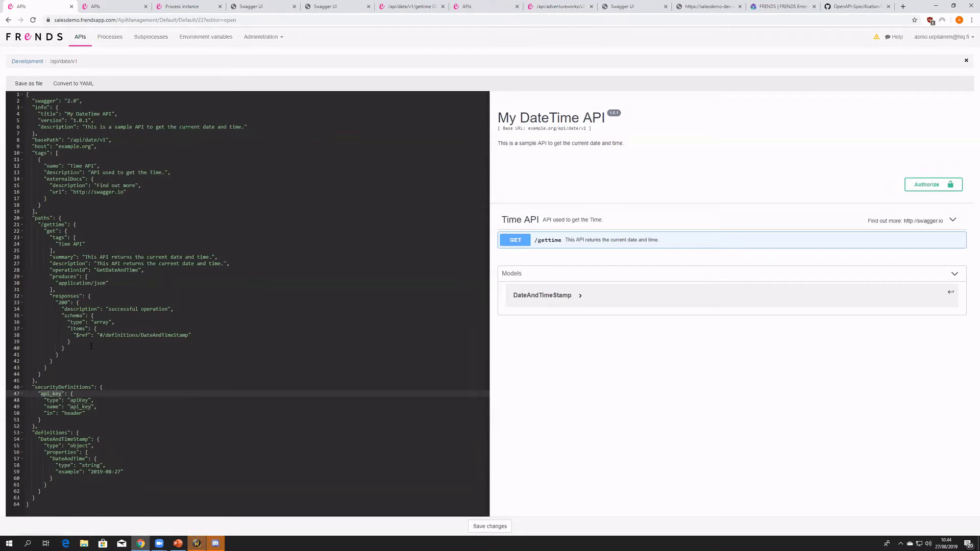
- Inspect the GET /gettime operation in the preview, its path in the code, and the api_key security definition
{"action": "left_click", "coordinate": [615, 240]}
{"action": "left_click", "coordinate": [615, 241]}
{"action": "left_click", "coordinate": [44, 224]}
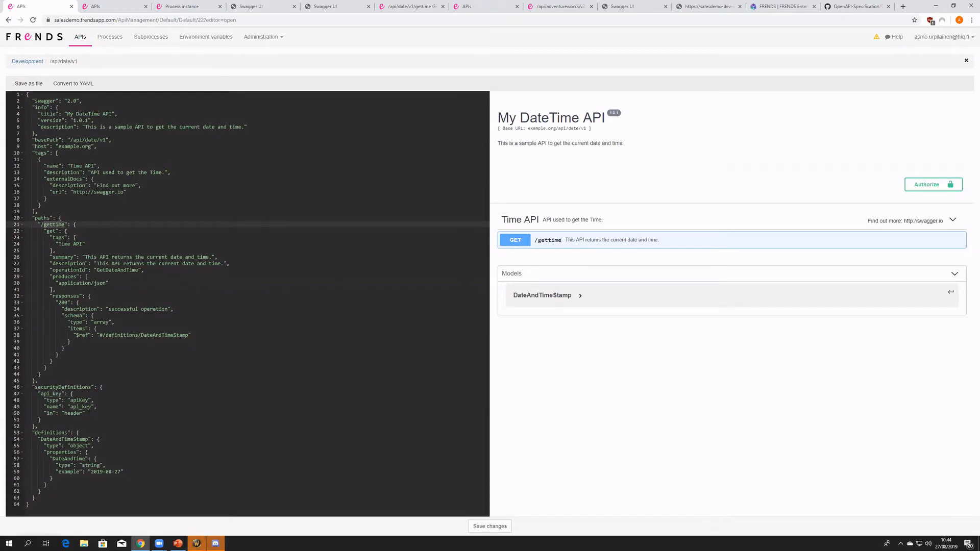
{"action": "left_click", "coordinate": [43, 394]}
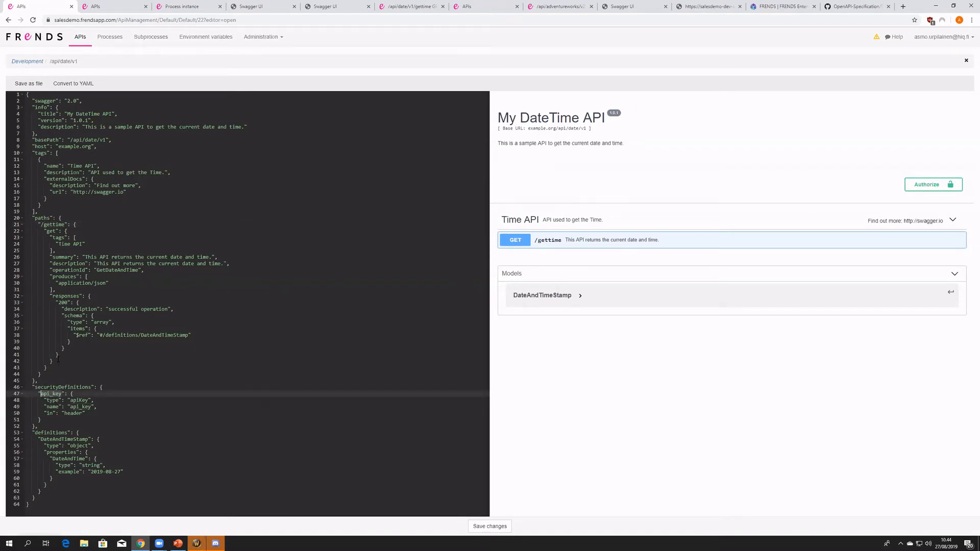
- Copy the security block of the GET /product/{productID} operation from the Adventure Works specification
{"action": "key", "text": "ctrl+Tab"}
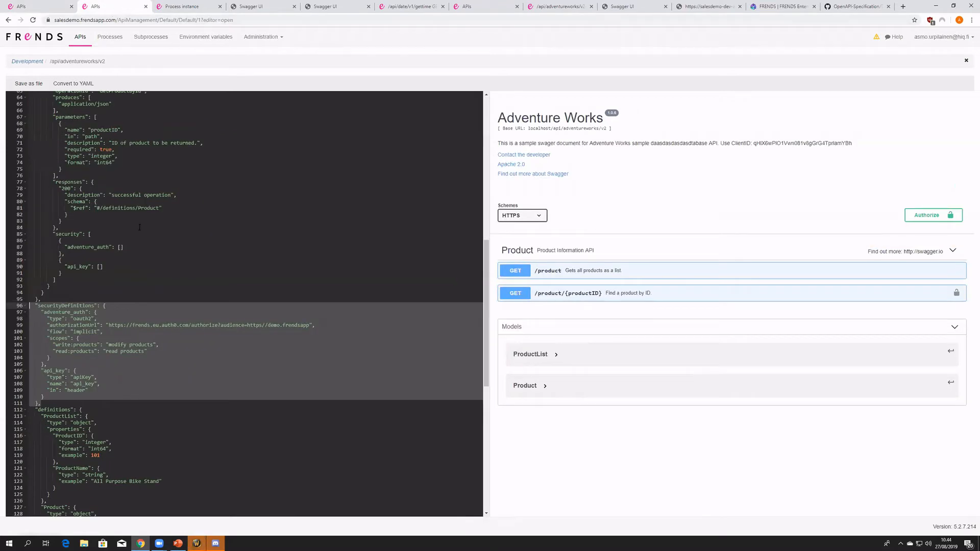
{"action": "scroll", "coordinate": [118, 271], "scroll_direction": "up", "scroll_amount": 1}
{"action": "left_click", "coordinate": [65, 253]}
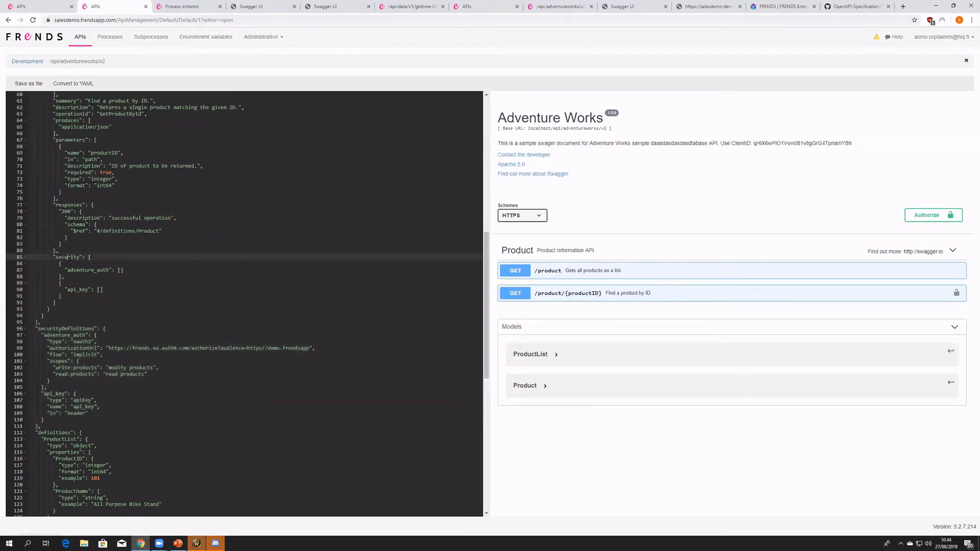
{"action": "left_click", "coordinate": [60, 303]}
{"action": "left_click_drag", "start_coordinate": [62, 304], "coordinate": [28, 261]}
{"action": "key", "text": "ctrl+c"}
{"action": "scroll", "coordinate": [134, 273], "scroll_direction": "up", "scroll_amount": 3}
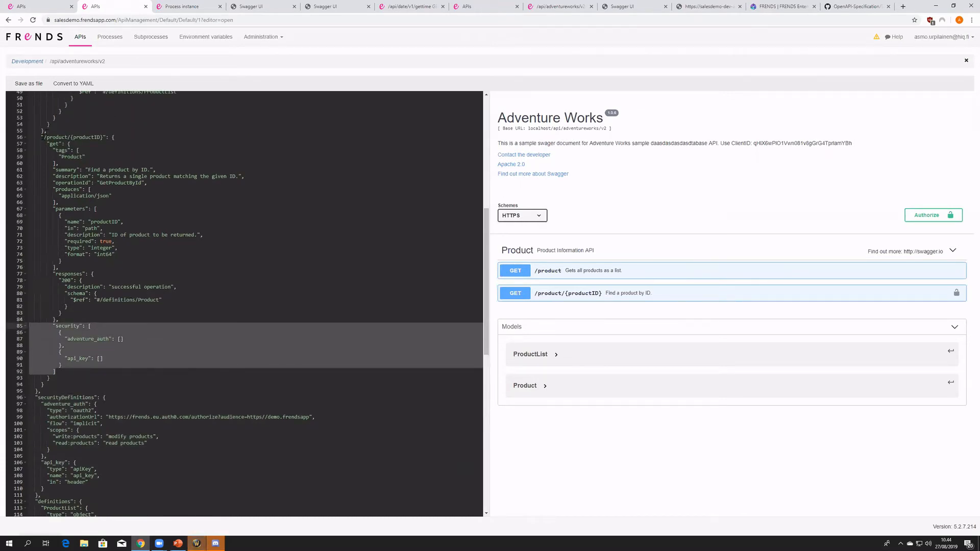
- Add a comma after the /gettime responses block in My DateTime API and paste the copied security block below it
{"action": "left_click", "coordinate": [49, 4]}
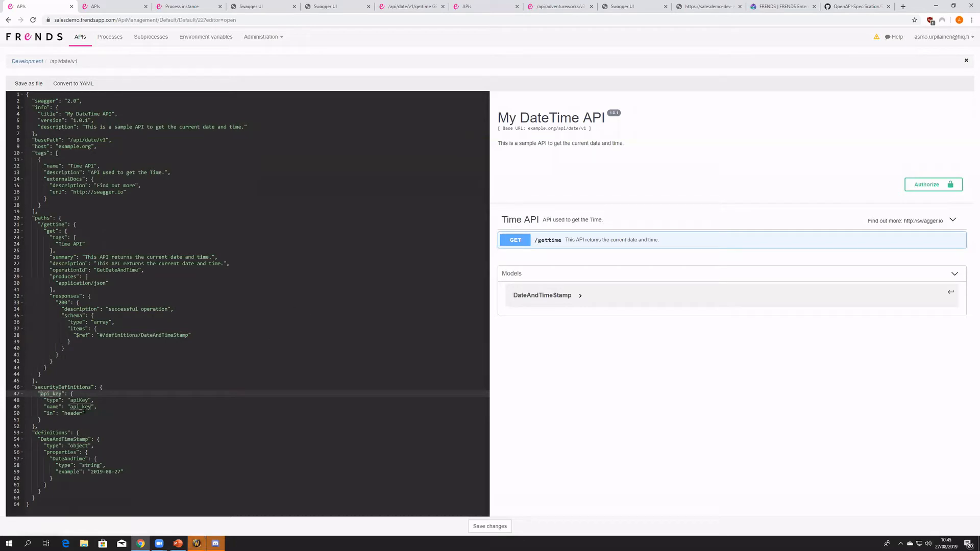
{"action": "left_click", "coordinate": [69, 359]}
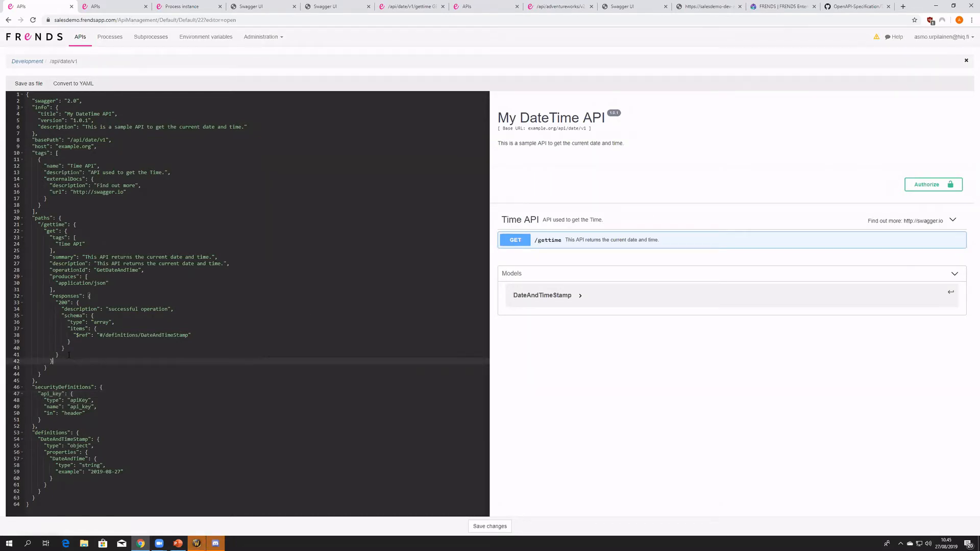
{"action": "left_click", "coordinate": [56, 366]}
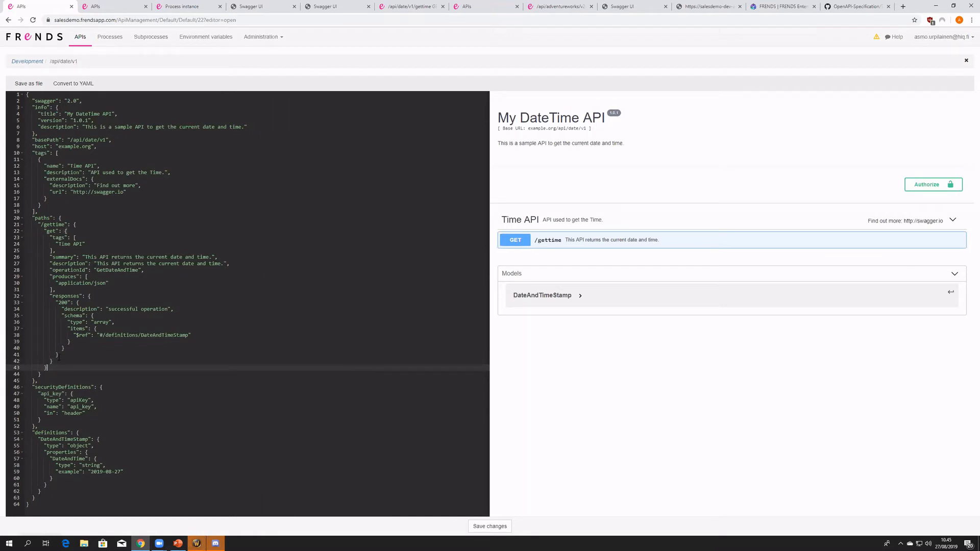
{"action": "left_click", "coordinate": [60, 356]}
{"action": "left_click", "coordinate": [60, 361]}
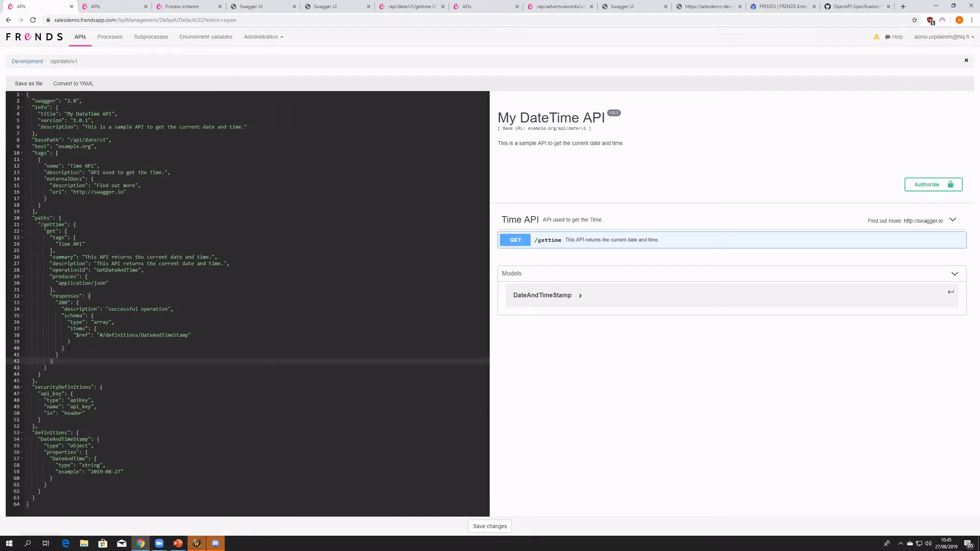
{"action": "key", "text": "ctrl+v"}
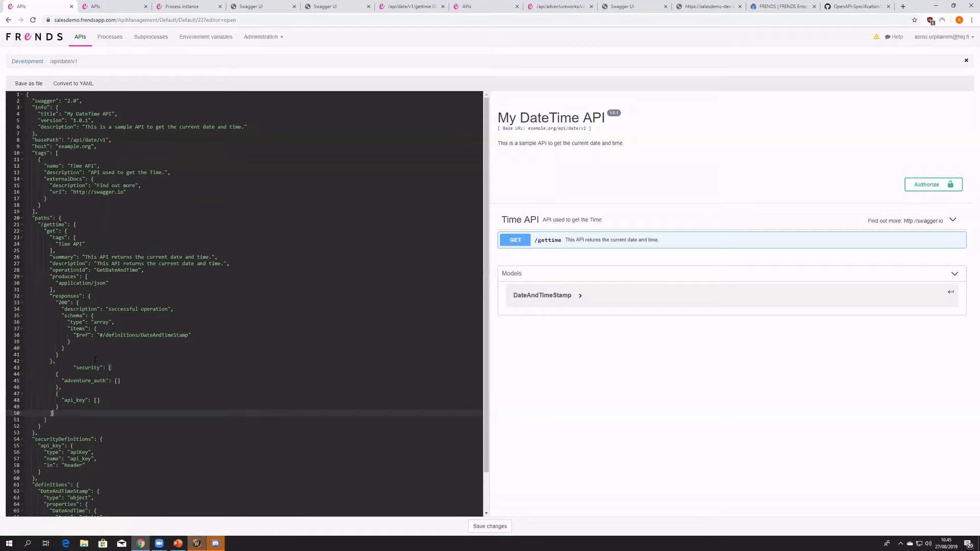
- Remove the extra indentation before the pasted security key so it lines up with the /gettime responses block
{"action": "left_click", "coordinate": [72, 368]}
{"action": "key", "text": "BackSpace"}
{"action": "key", "text": "BackSpace"}
{"action": "key", "text": "BackSpace"}
{"action": "key", "text": "BackSpace"}
{"action": "key", "text": "BackSpace"}
{"action": "key", "text": "BackSpace"}
{"action": "key", "text": "BackSpace"}
{"action": "key", "text": "BackSpace"}
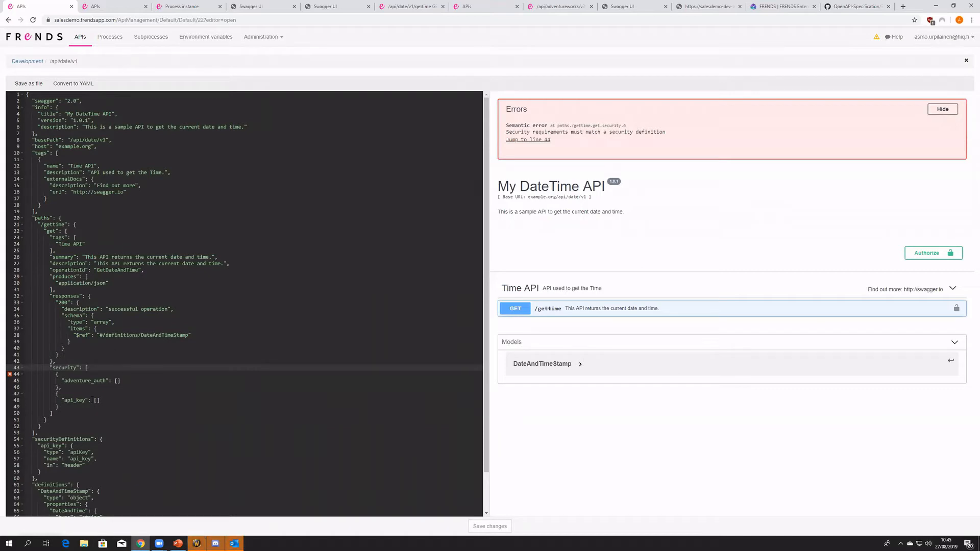
- Delete the adventure_auth entry and its leftover blank line from the /gettime security array, keeping only the api_key entry
{"action": "mouse_move", "coordinate": [12, 378]}
{"action": "double_click", "coordinate": [60, 438]}
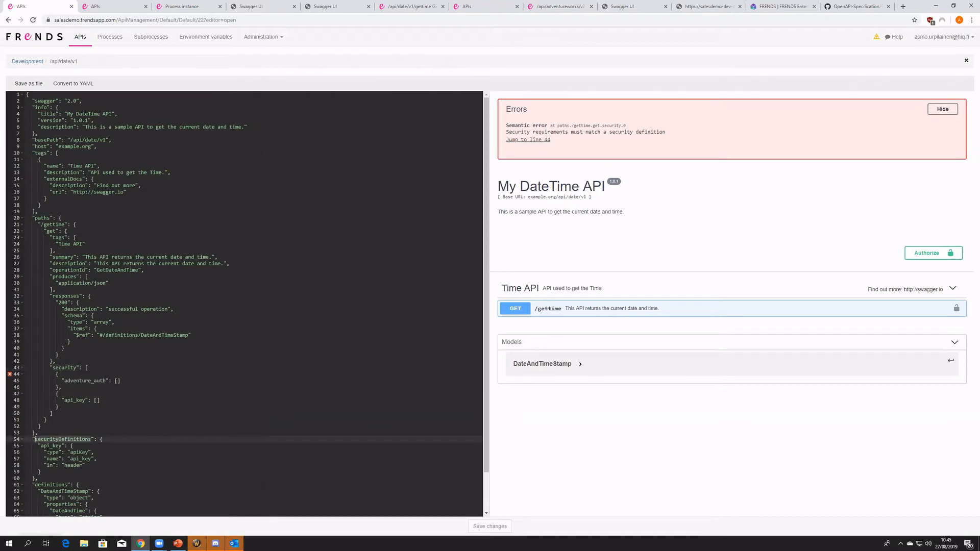
{"action": "double_click", "coordinate": [51, 445]}
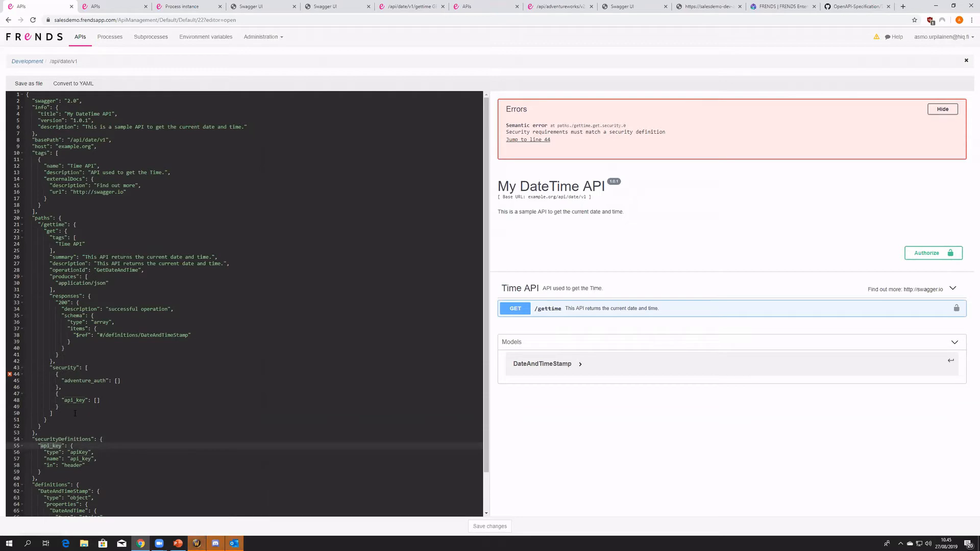
{"action": "double_click", "coordinate": [78, 382]}
{"action": "left_click", "coordinate": [69, 387]}
{"action": "left_click_drag", "start_coordinate": [69, 387], "coordinate": [26, 375]}
{"action": "key", "text": "Delete"}
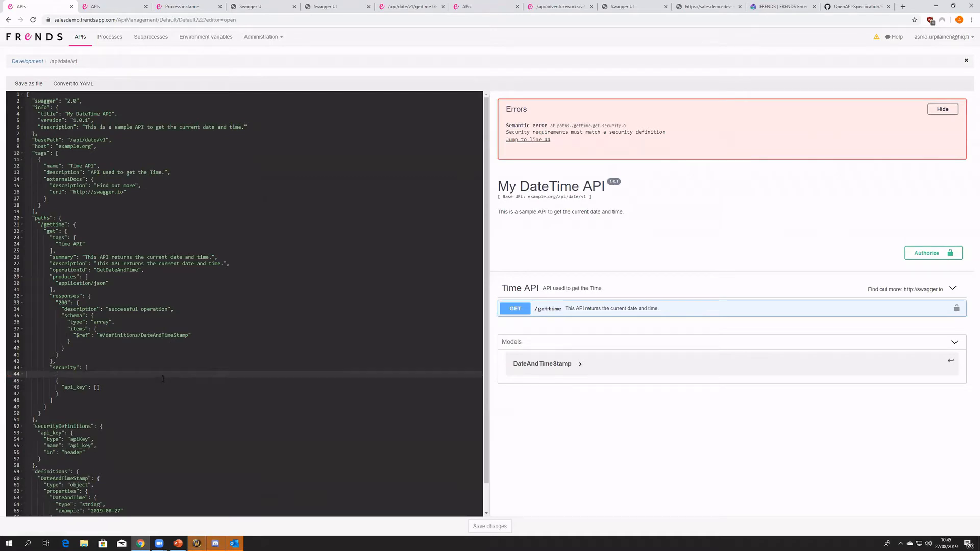
{"action": "key", "text": "BackSpace"}
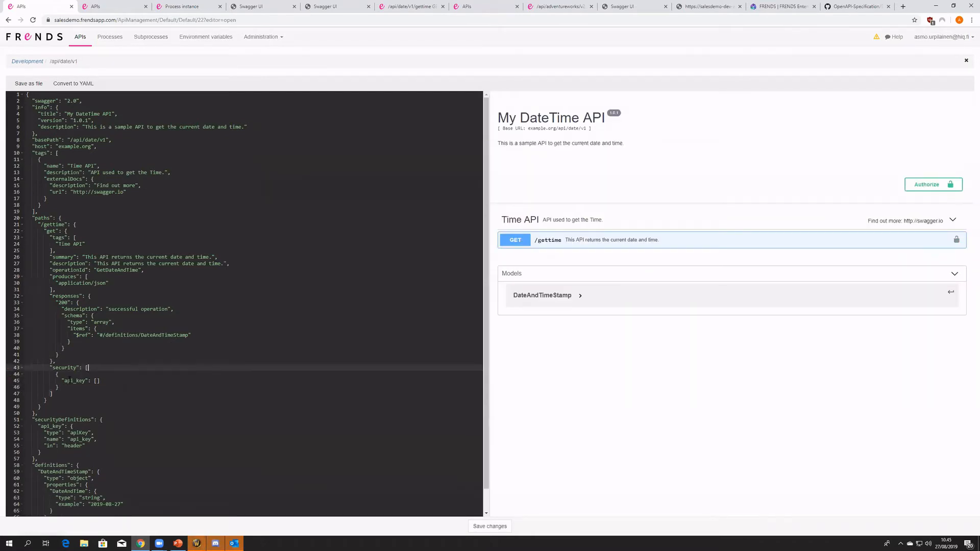
- Review the type, name and location fields of the api_key entry under securityDefinitions
{"action": "scroll", "coordinate": [120, 409], "scroll_direction": "down", "scroll_amount": 1}
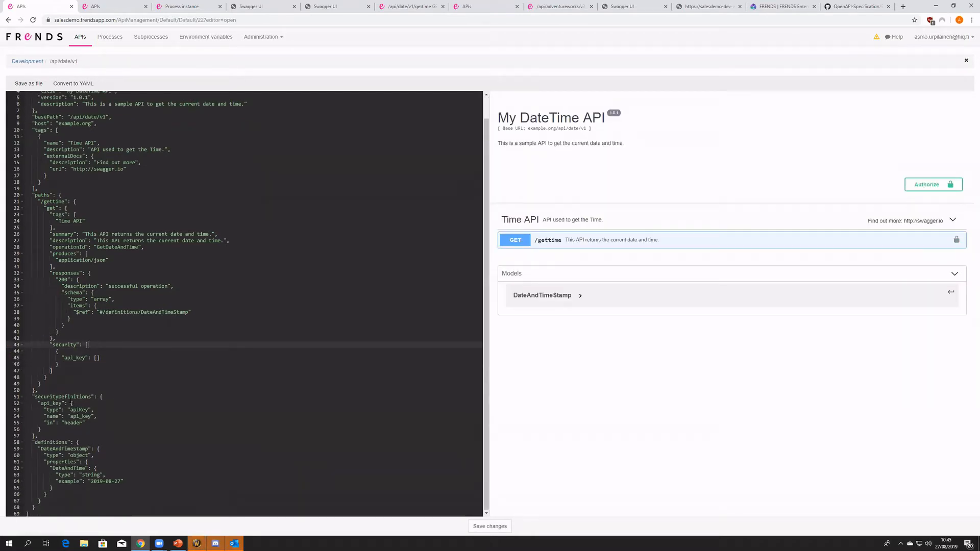
{"action": "left_click", "coordinate": [72, 409]}
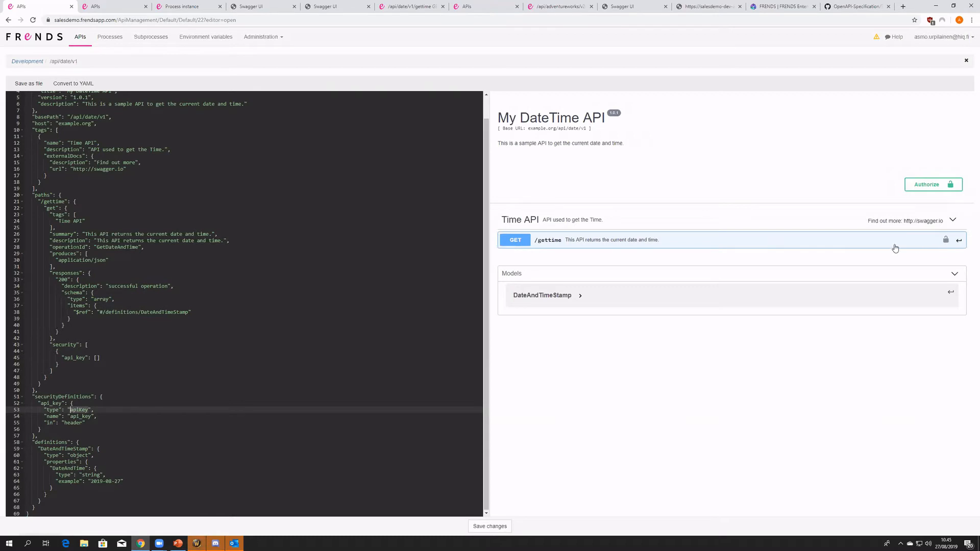
{"action": "left_click", "coordinate": [336, 413]}
{"action": "left_click_drag", "start_coordinate": [97, 429], "coordinate": [9, 404]}
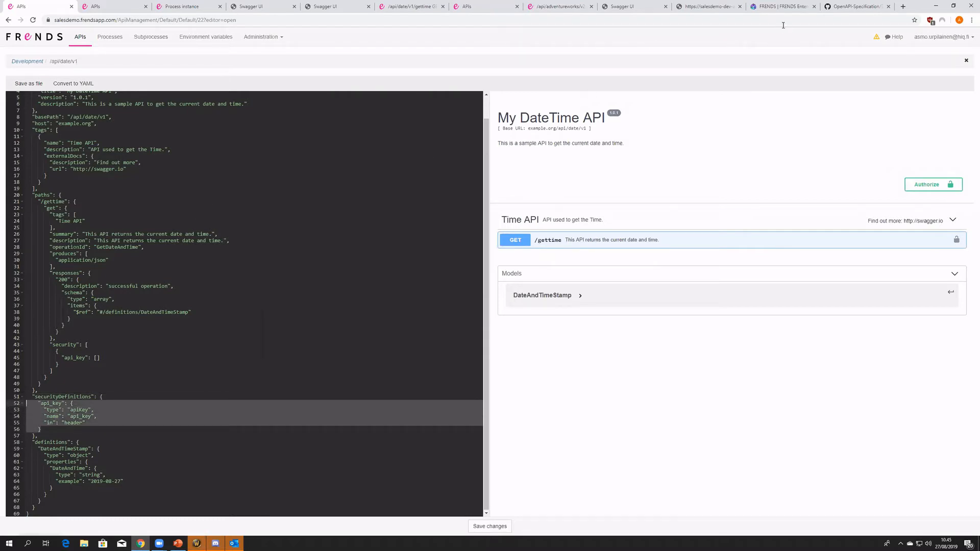
- Compare the authentication samples in the OpenAPI specification, especially the API Key Sample, and return to My DateTime API
{"action": "left_click", "coordinate": [861, 7]}
{"action": "scroll", "coordinate": [427, 384], "scroll_direction": "down", "scroll_amount": 6}
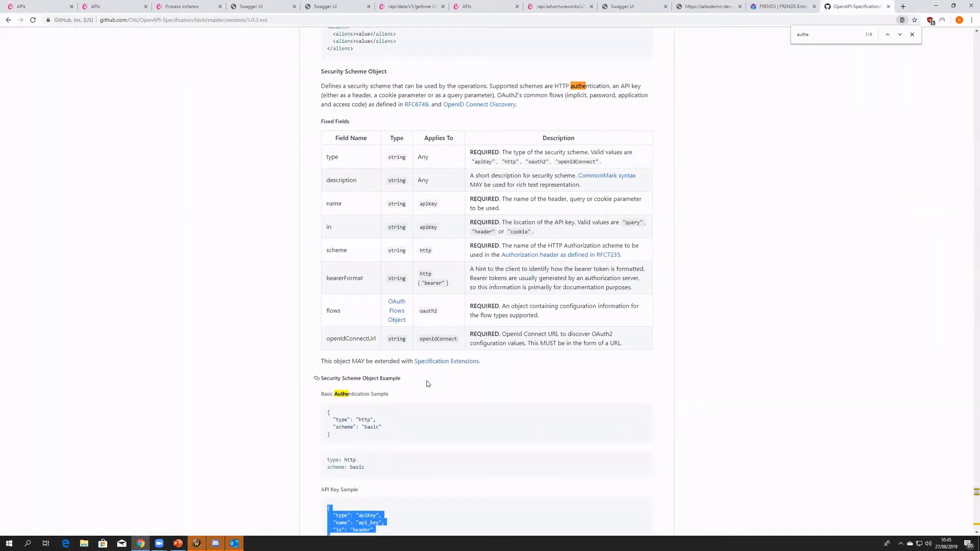
{"action": "scroll", "coordinate": [419, 399], "scroll_direction": "down", "scroll_amount": 3}
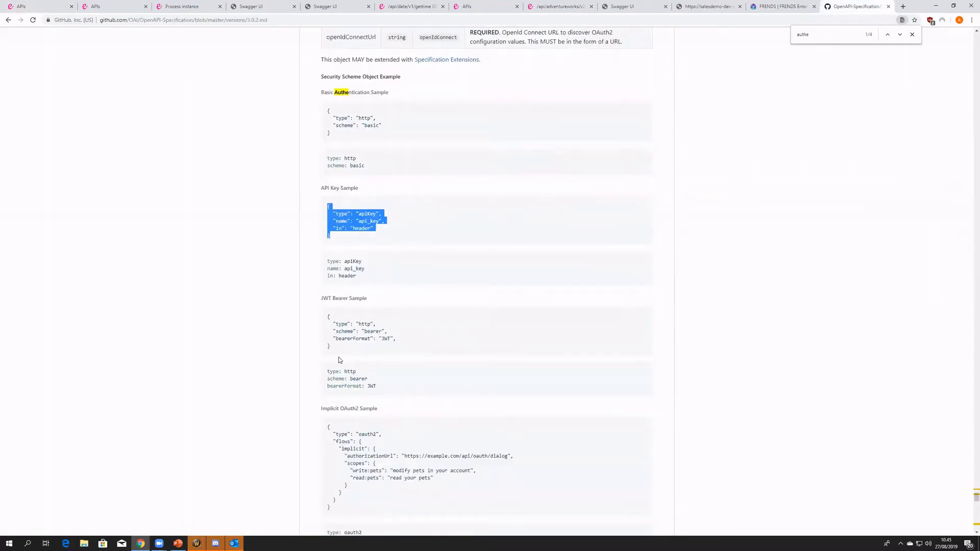
{"action": "left_click_drag", "start_coordinate": [338, 468], "coordinate": [362, 369]}
{"action": "left_click", "coordinate": [380, 447]}
{"action": "scroll", "coordinate": [380, 447], "scroll_direction": "down", "scroll_amount": 2}
{"action": "scroll", "coordinate": [361, 369], "scroll_direction": "up", "scroll_amount": 3}
{"action": "double_click", "coordinate": [369, 222]}
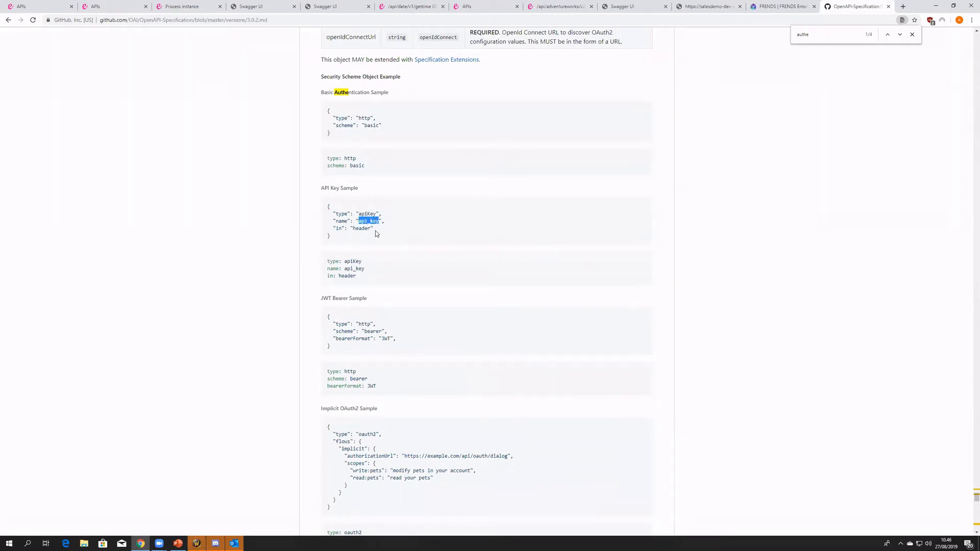
{"action": "double_click", "coordinate": [376, 218]}
{"action": "left_click", "coordinate": [46, 6]}
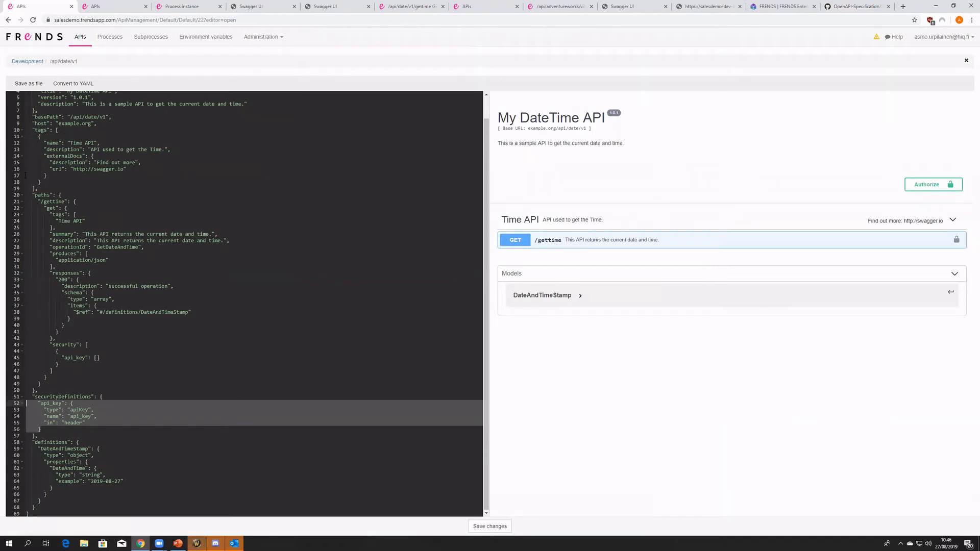
- Check the api_key security definition once more and save the changes to the My DateTime API specification
{"action": "left_click", "coordinate": [141, 393]}
{"action": "left_click_drag", "start_coordinate": [64, 429], "coordinate": [4, 405]}
{"action": "left_click", "coordinate": [218, 434]}
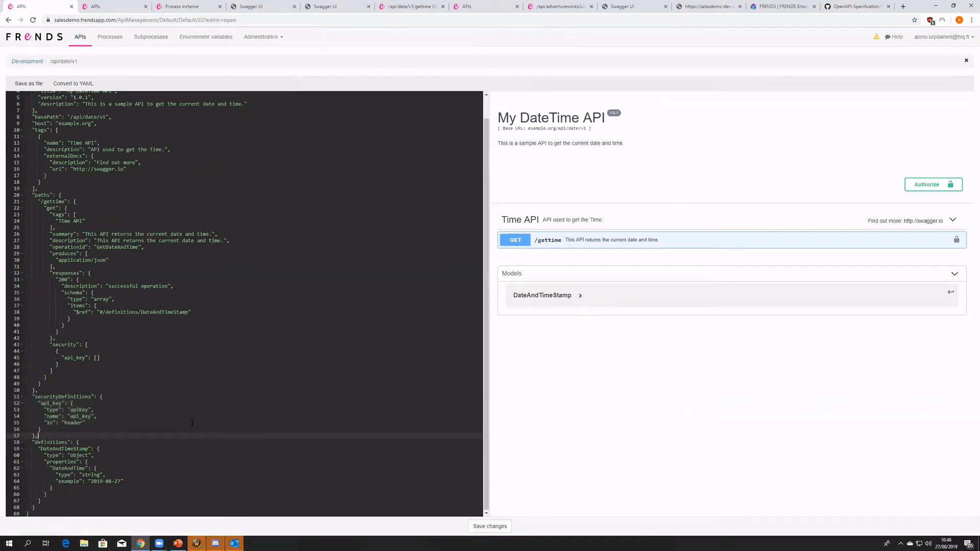
{"action": "left_click", "coordinate": [495, 532]}
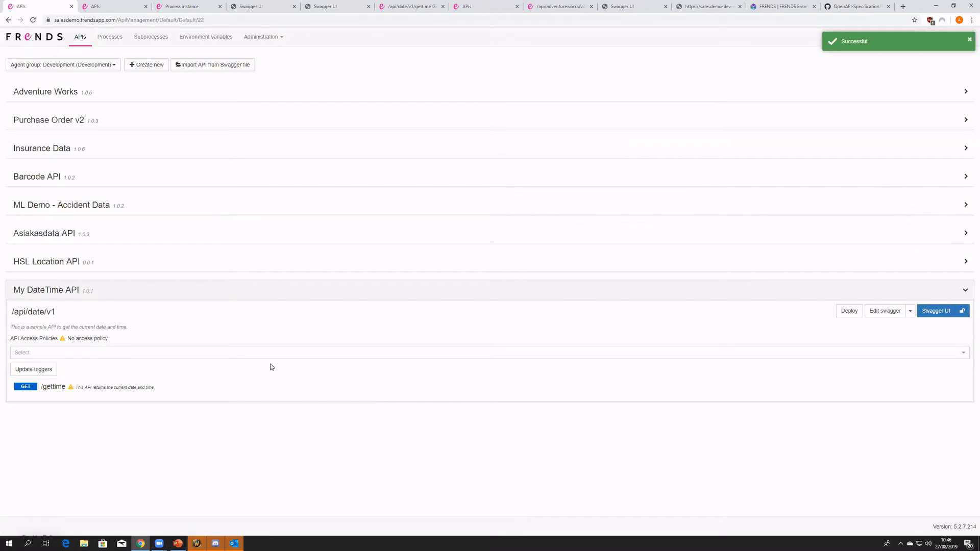
- Examine the process linked to GET /gettime and the earlier test response of that operation in Swagger UI
{"action": "left_click", "coordinate": [58, 386]}
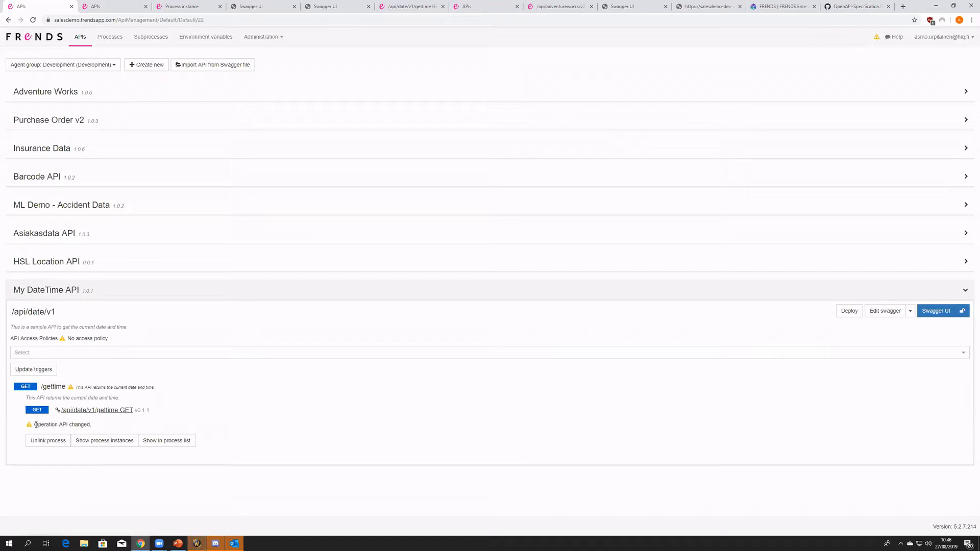
{"action": "left_click", "coordinate": [72, 390]}
{"action": "left_click", "coordinate": [72, 389]}
{"action": "left_click", "coordinate": [272, 10]}
{"action": "scroll", "coordinate": [357, 297], "scroll_direction": "up", "scroll_amount": 3}
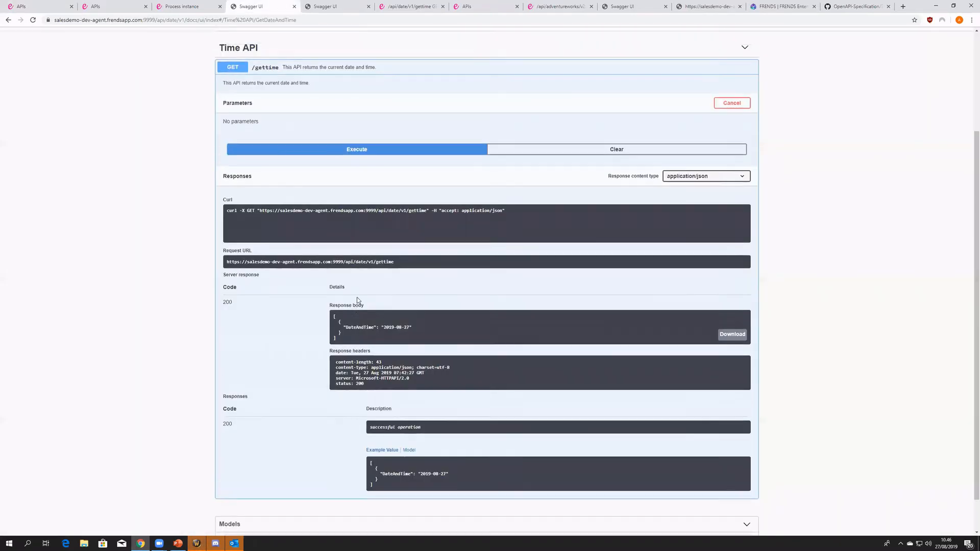
{"action": "scroll", "coordinate": [153, 225], "scroll_direction": "down", "scroll_amount": 2}
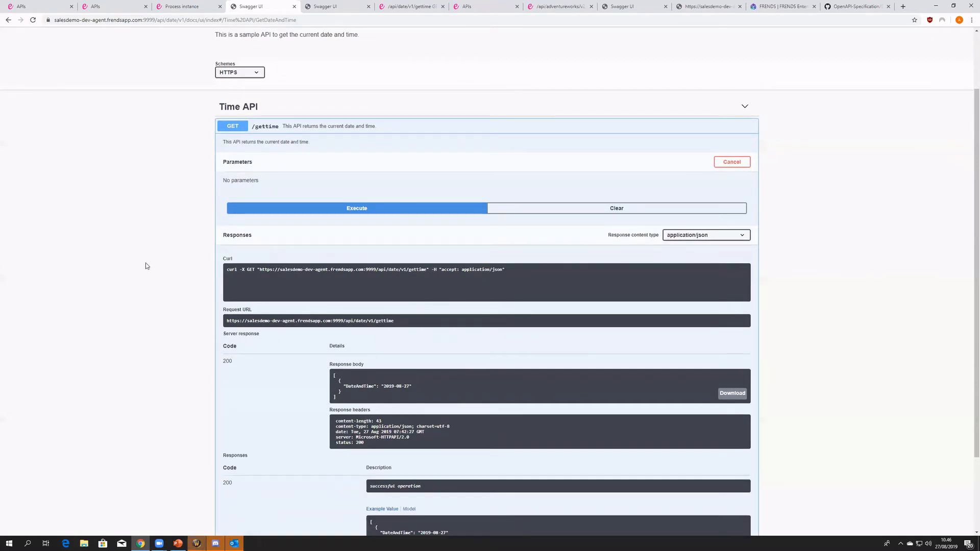
{"action": "scroll", "coordinate": [149, 273], "scroll_direction": "down", "scroll_amount": 2}
{"action": "scroll", "coordinate": [204, 304], "scroll_direction": "up", "scroll_amount": 2}
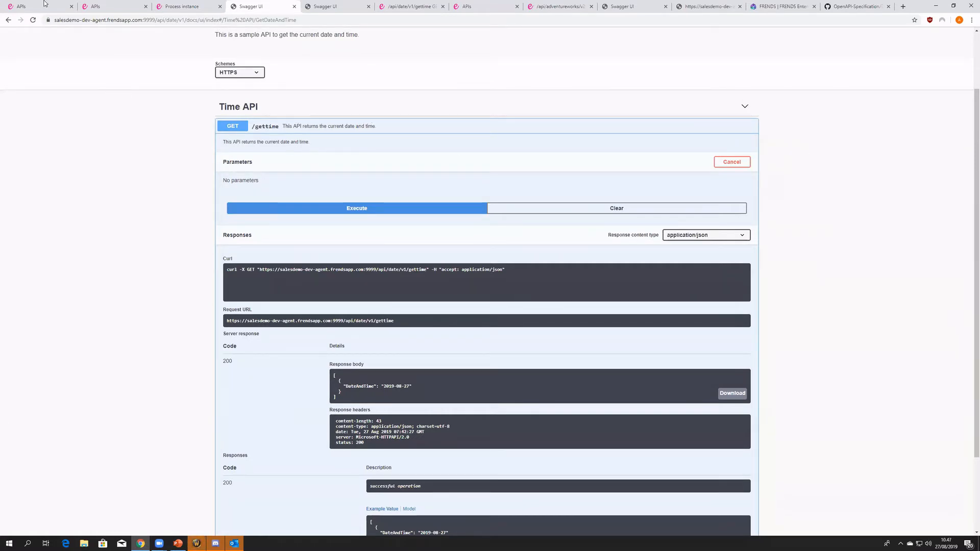
- Return to the API management page, reload it and expand the GET /gettime operation of My DateTime API
{"action": "left_click", "coordinate": [41, 7]}
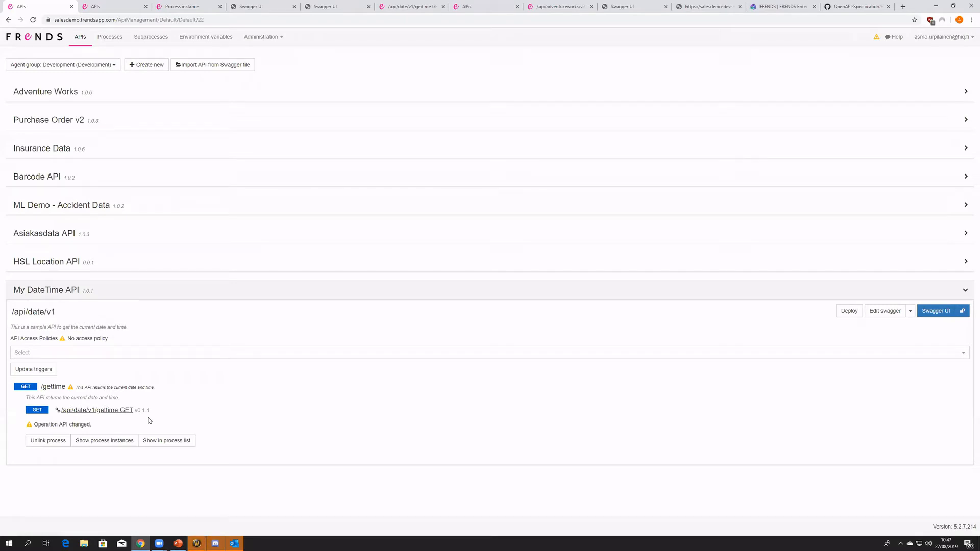
{"action": "left_click_drag", "start_coordinate": [152, 419], "coordinate": [166, 387]}
{"action": "left_click", "coordinate": [173, 407]}
{"action": "left_click", "coordinate": [33, 20]}
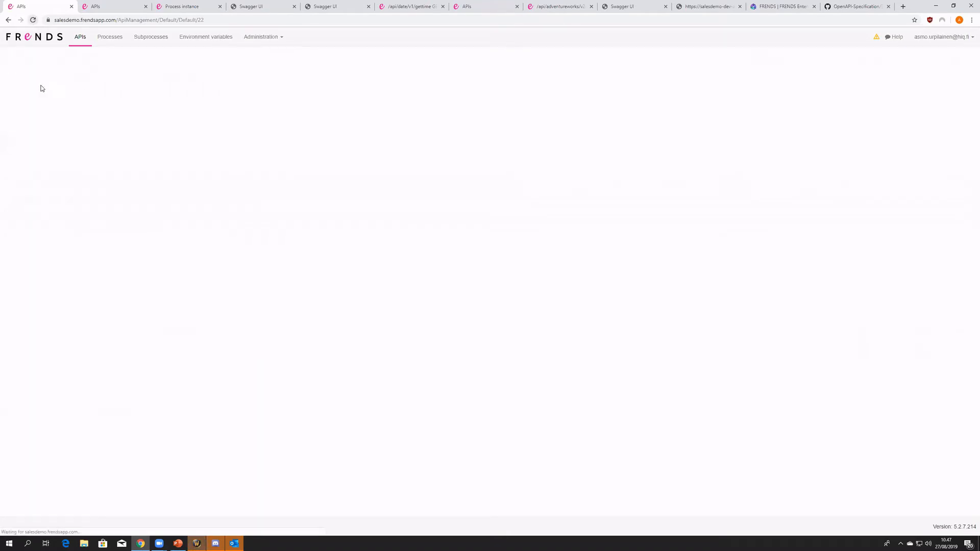
{"action": "left_click", "coordinate": [108, 387]}
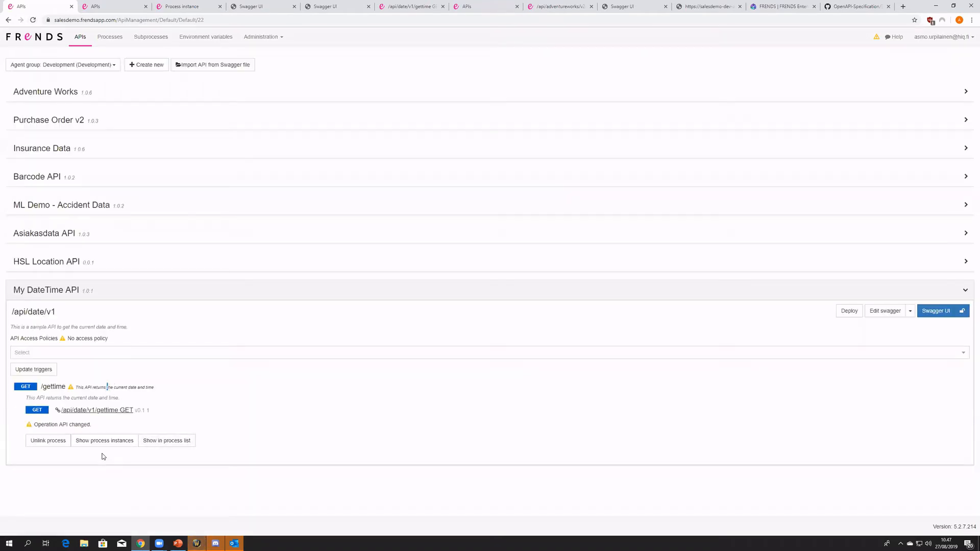
- Open the linked /api/date/v1/gettime GET process and check the authorization setting of its start trigger
{"action": "left_click", "coordinate": [104, 413]}
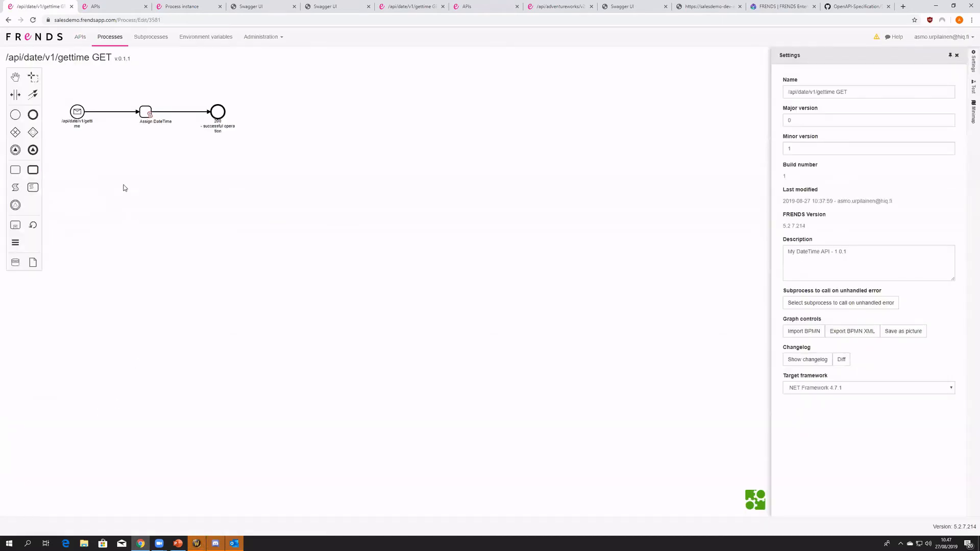
{"action": "left_click", "coordinate": [133, 159]}
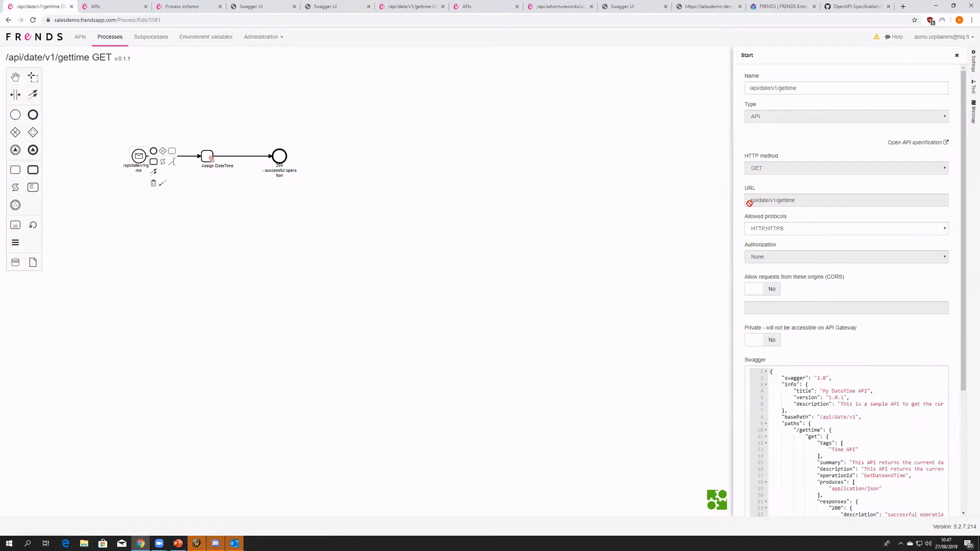
{"action": "left_click", "coordinate": [463, 273]}
- Return to My DateTime API, unlink the /api/date/v1/gettime GET process from GET /gettime and link it again
{"action": "left_click", "coordinate": [103, 40]}
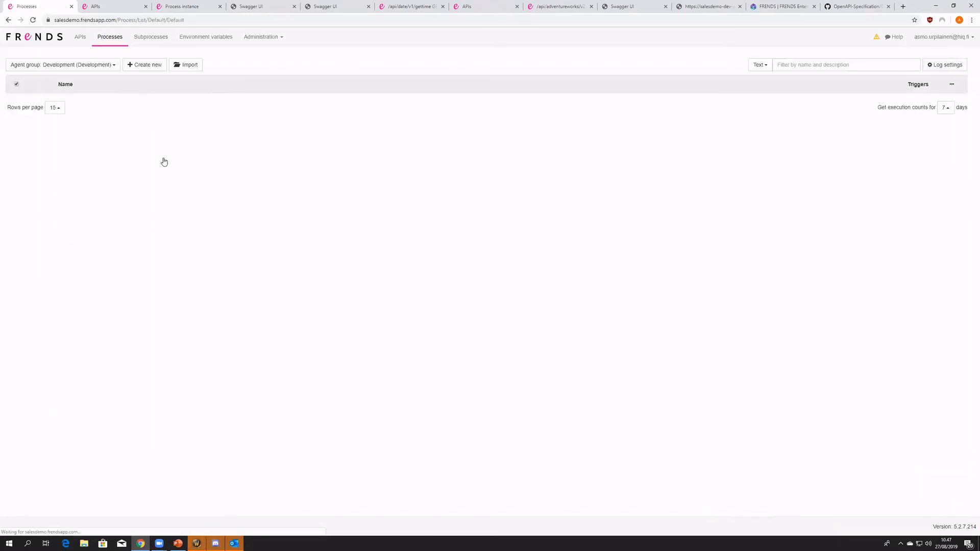
{"action": "left_click", "coordinate": [80, 36]}
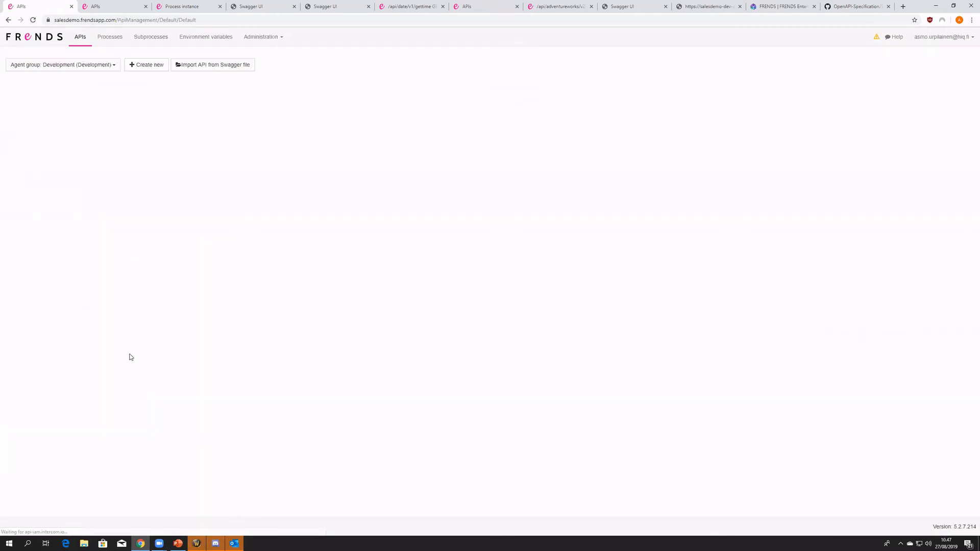
{"action": "left_click", "coordinate": [88, 299]}
{"action": "left_click", "coordinate": [90, 387]}
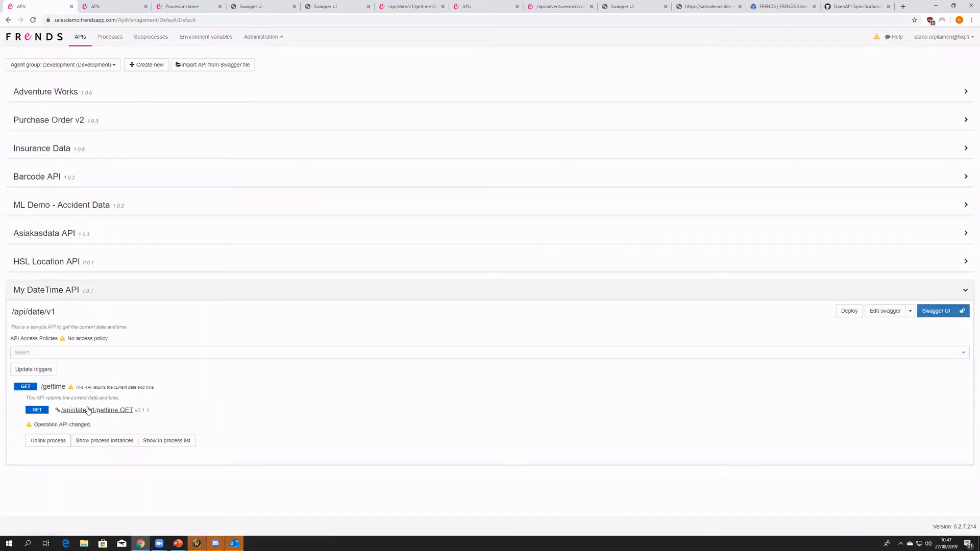
{"action": "left_click", "coordinate": [68, 442]}
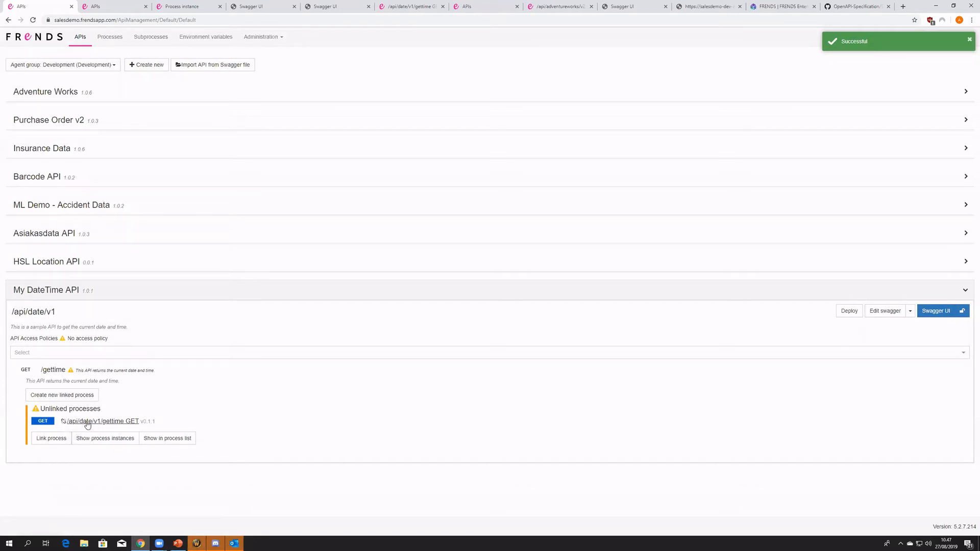
{"action": "left_click", "coordinate": [57, 442]}
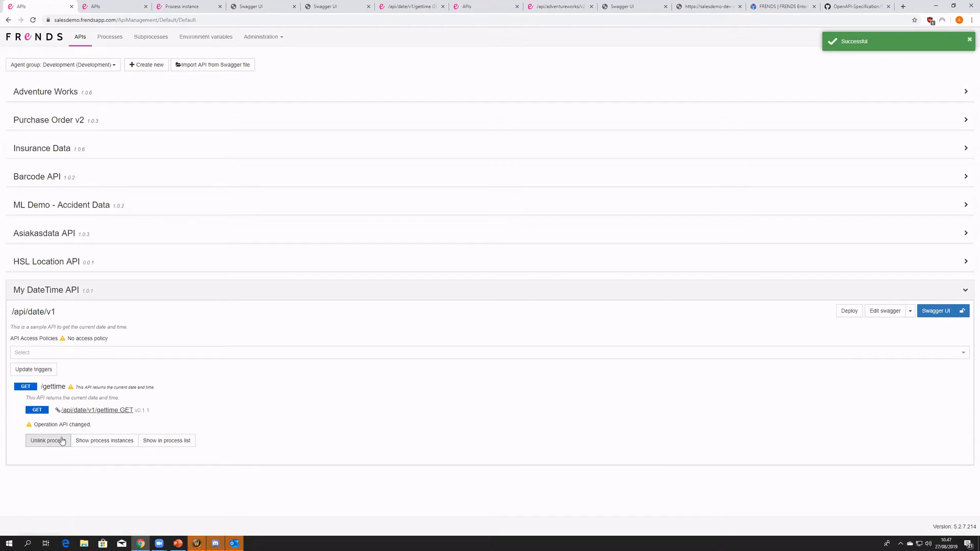
- Glance at the GET /gettime test in Swagger UI, then unlink the existing process from the operation in My DateTime API
{"action": "left_click", "coordinate": [137, 6]}
{"action": "left_click", "coordinate": [245, 7]}
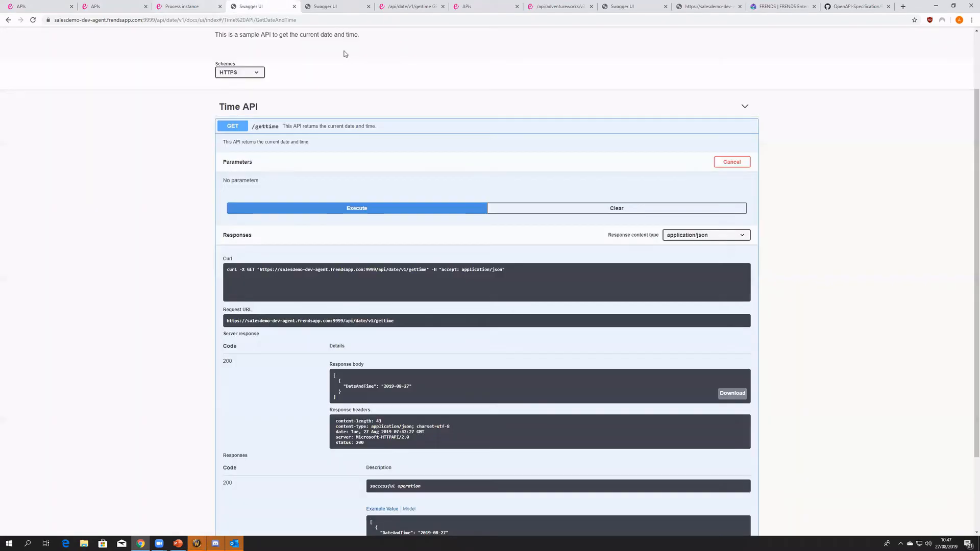
{"action": "left_click", "coordinate": [398, 207]}
{"action": "key", "text": "ctrl+1"}
{"action": "left_click", "coordinate": [64, 442]}
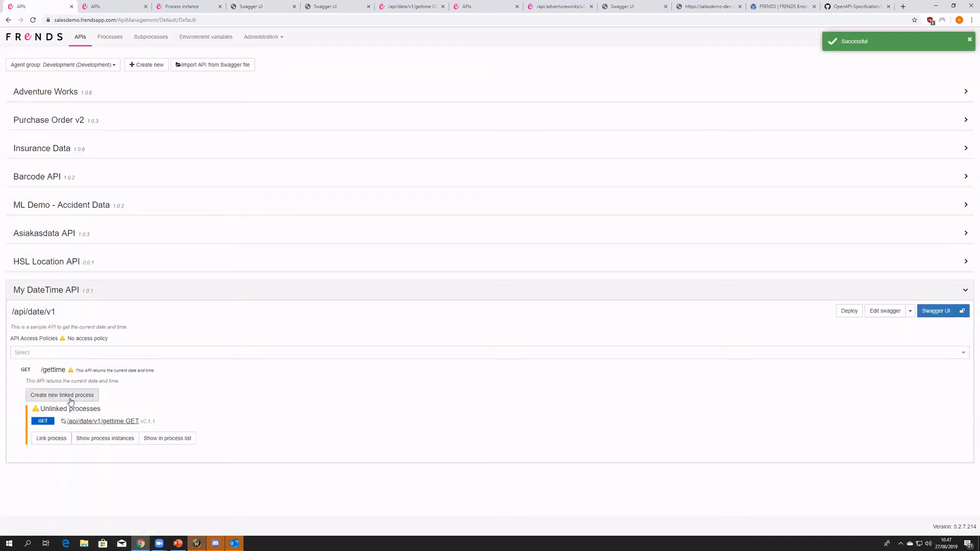
- Create a new linked process for GET /gettime, check its start trigger's authorization, and leave the draft without saving
{"action": "left_click", "coordinate": [70, 399]}
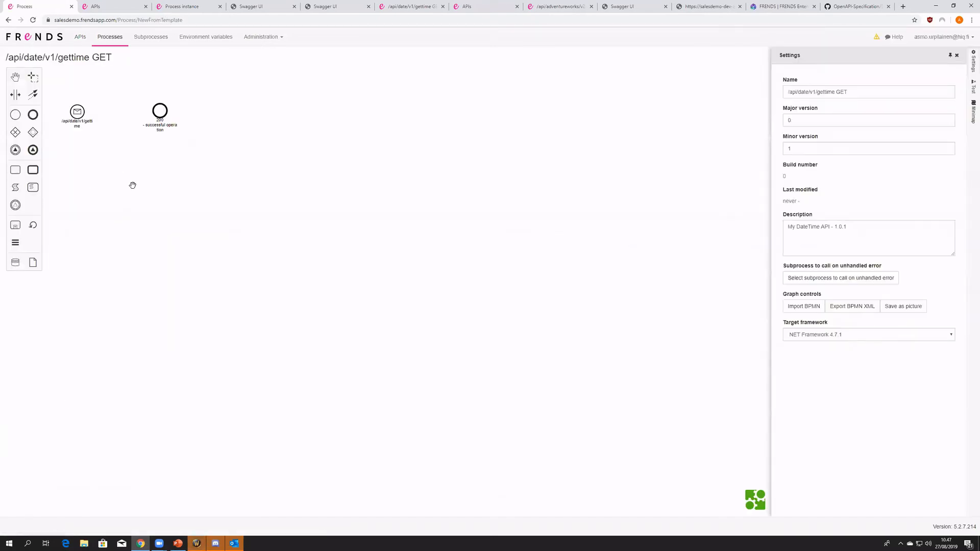
{"action": "left_click_drag", "start_coordinate": [245, 197], "coordinate": [272, 197]}
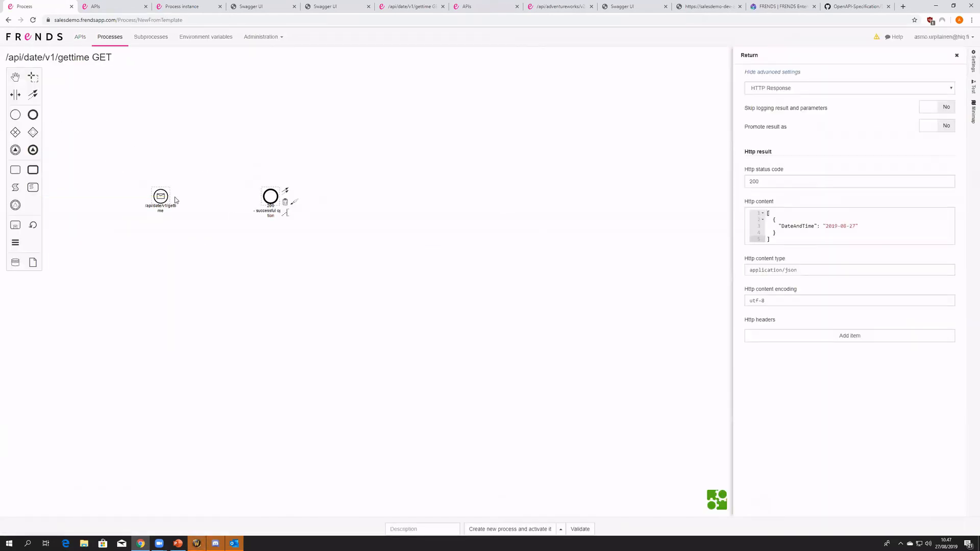
{"action": "left_click", "coordinate": [165, 196]}
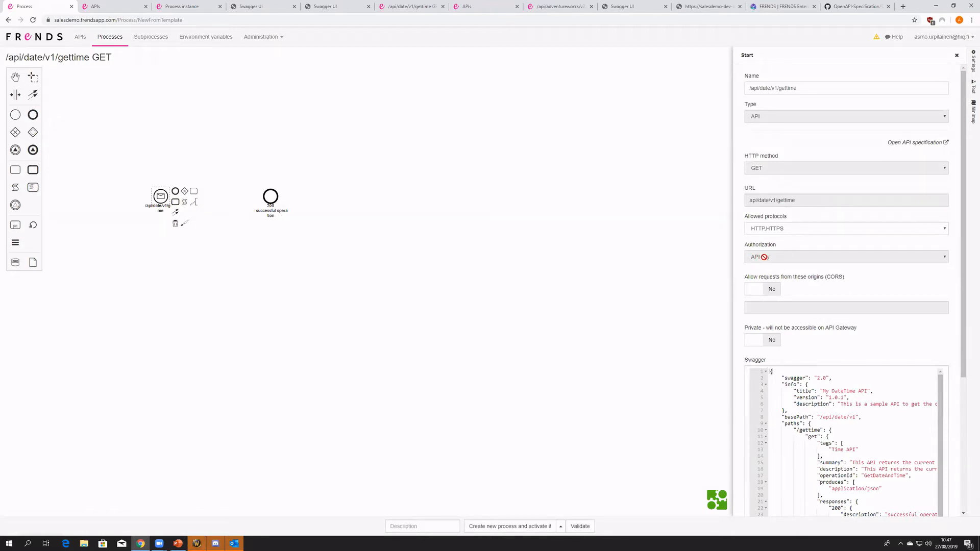
{"action": "left_click_drag", "start_coordinate": [187, 155], "coordinate": [202, 157]}
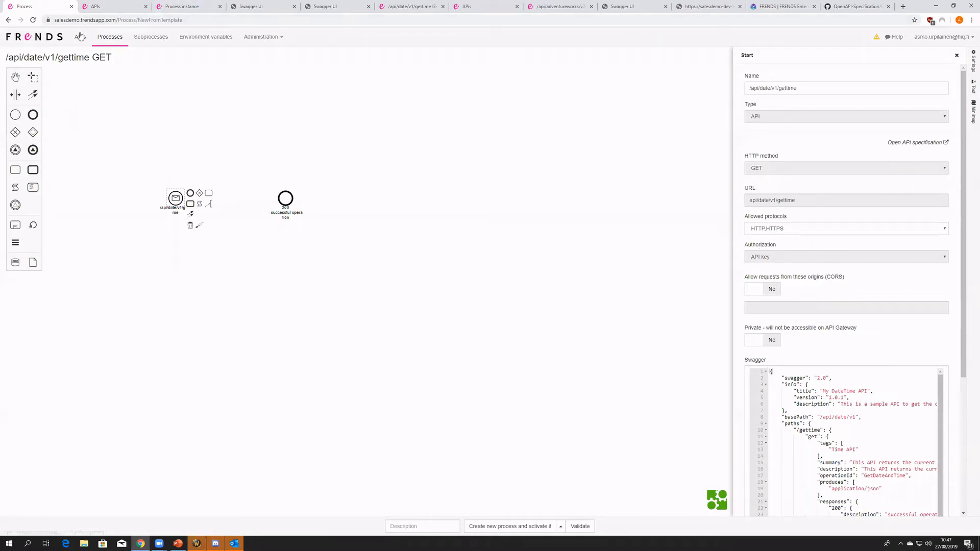
{"action": "left_click", "coordinate": [7, 20]}
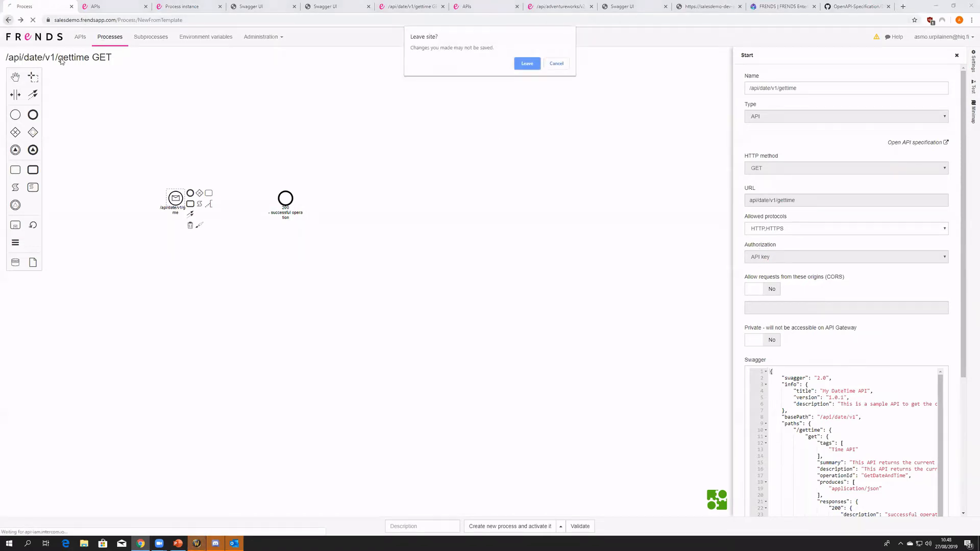
{"action": "left_click", "coordinate": [520, 65]}
- Link the existing /api/date/v1/gettime GET process to GET /gettime in My DateTime API and open it
{"action": "left_click", "coordinate": [104, 284]}
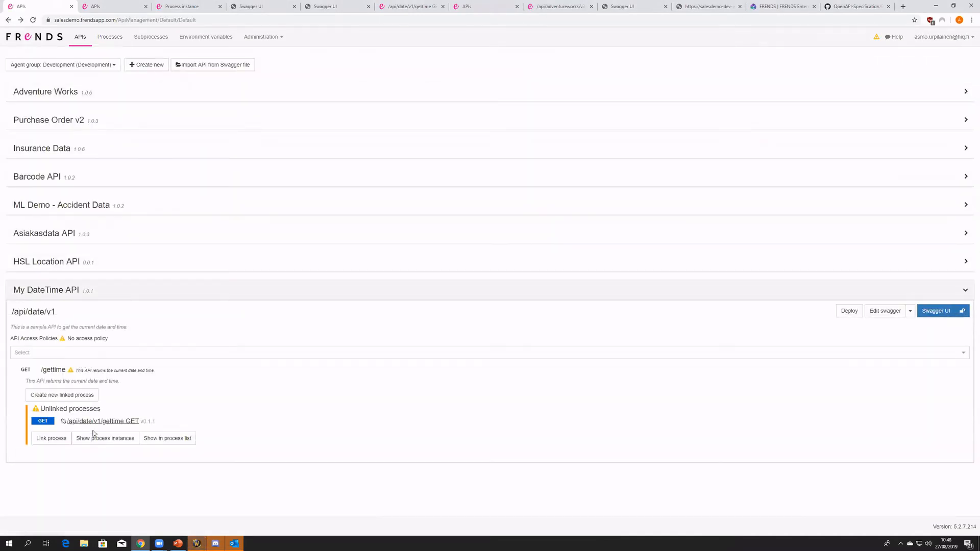
{"action": "left_click", "coordinate": [53, 440]}
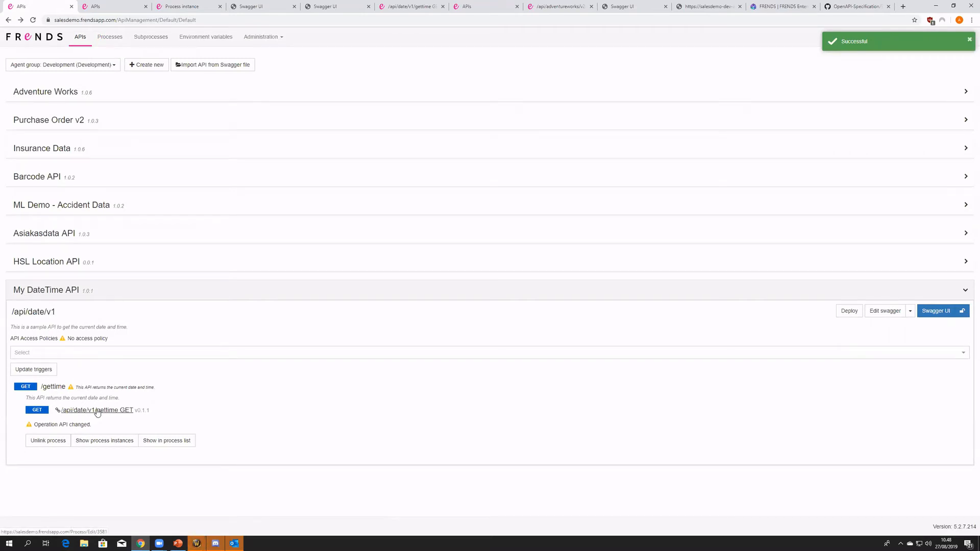
{"action": "left_click", "coordinate": [97, 411]}
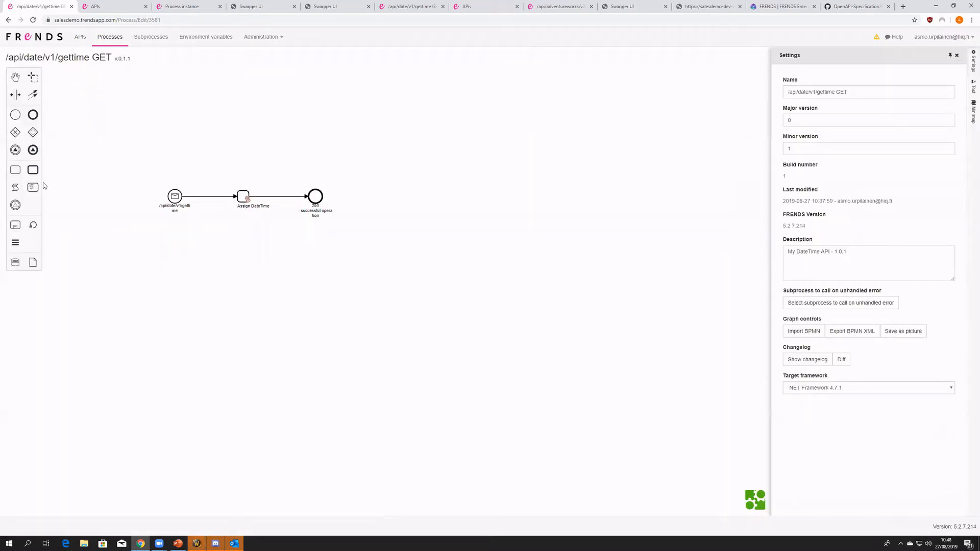
- Add a second start element above the existing trigger, set its type to API and assign the /api/date/v1 GET /gettime operation
{"action": "left_click_drag", "start_coordinate": [17, 116], "coordinate": [175, 165]}
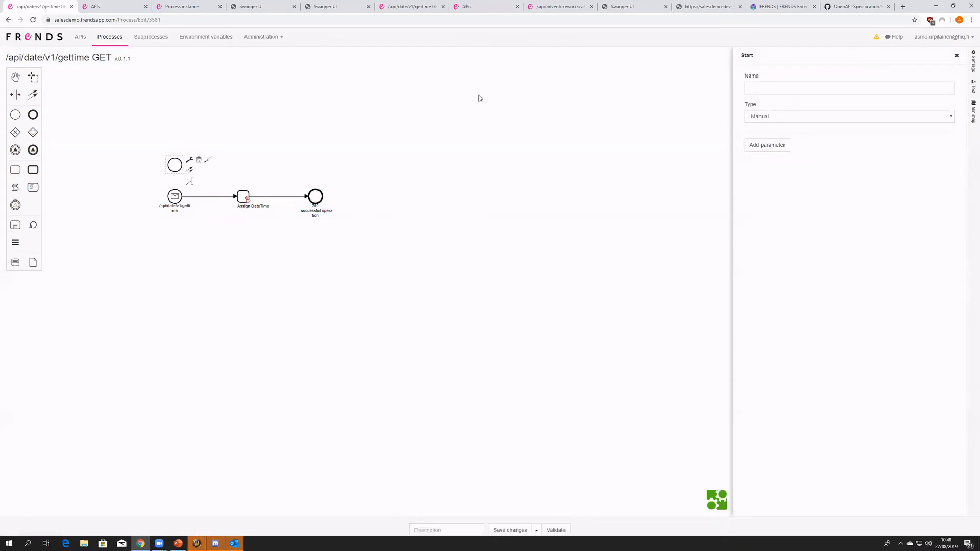
{"action": "left_click", "coordinate": [765, 116]}
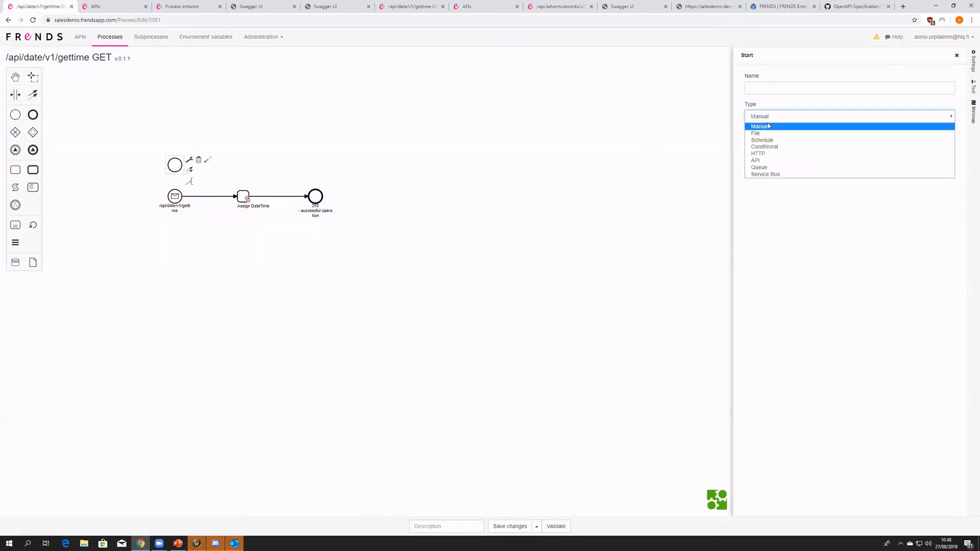
{"action": "left_click", "coordinate": [771, 156]}
{"action": "left_click", "coordinate": [773, 142]}
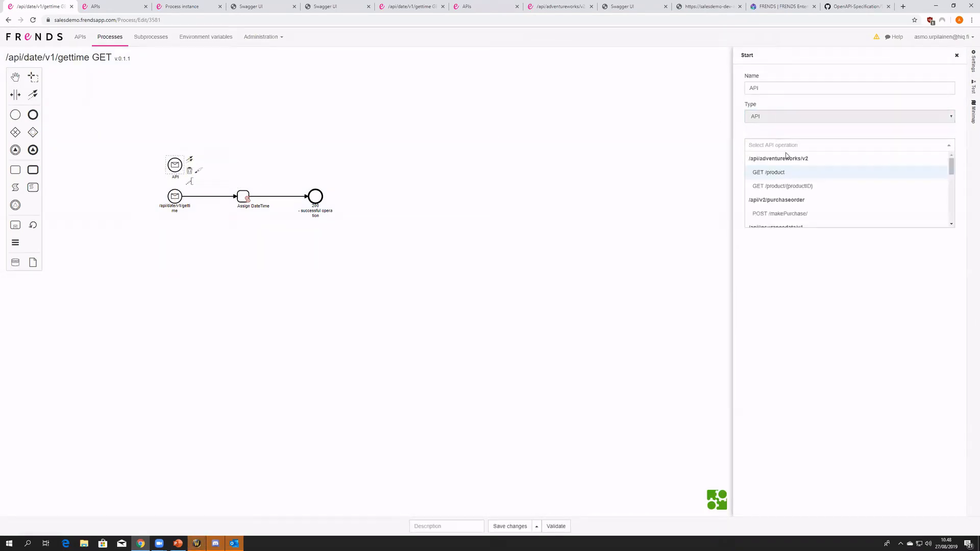
{"action": "scroll", "coordinate": [797, 184], "scroll_direction": "down", "scroll_amount": 10}
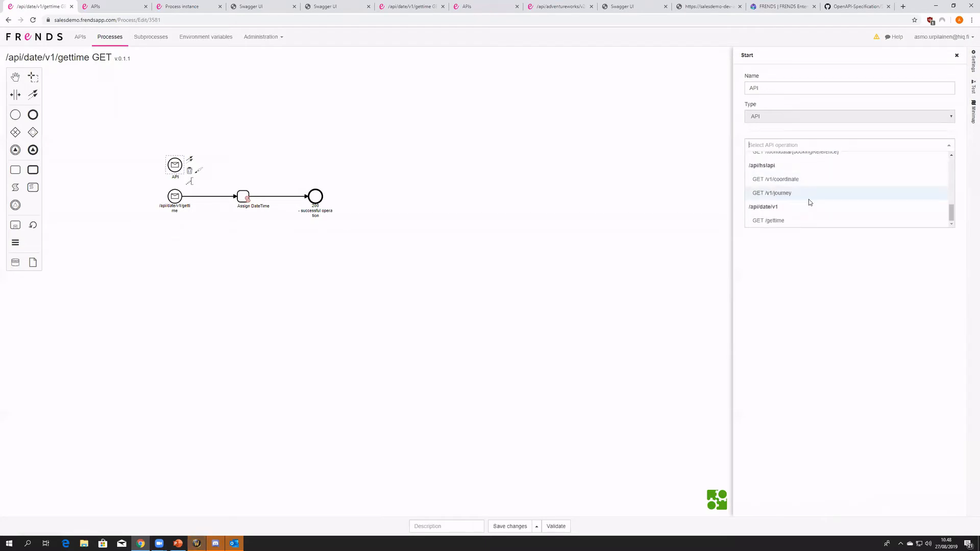
{"action": "left_click", "coordinate": [776, 221]}
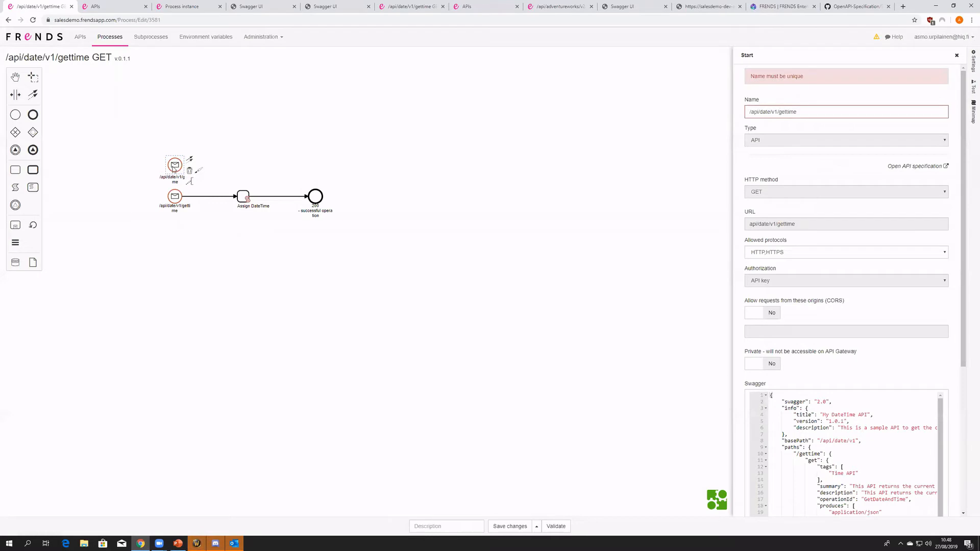
- Replace the old start trigger that has no authorization with the new API trigger and connect it to Assign DateTime
{"action": "left_click", "coordinate": [228, 148]}
{"action": "left_click", "coordinate": [175, 198]}
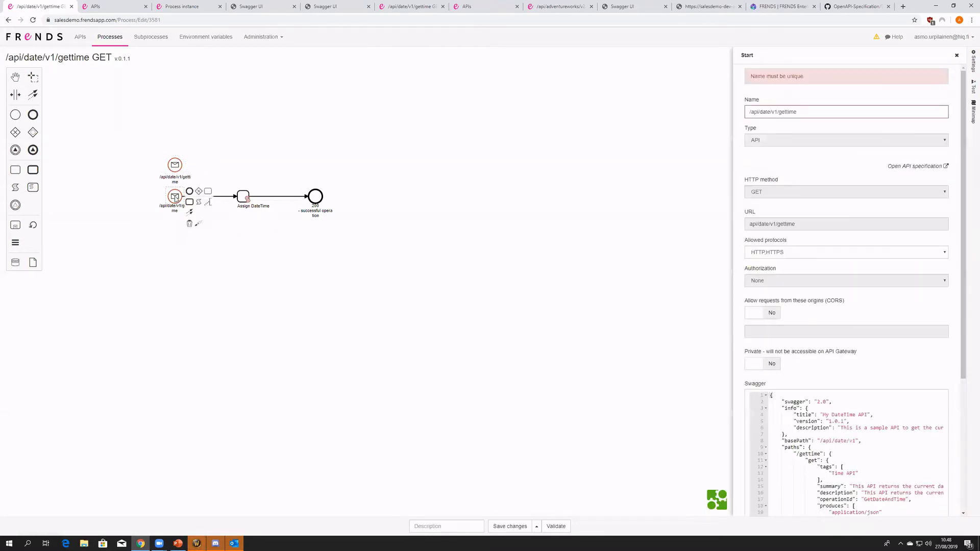
{"action": "left_click_drag", "start_coordinate": [175, 198], "coordinate": [243, 197]}
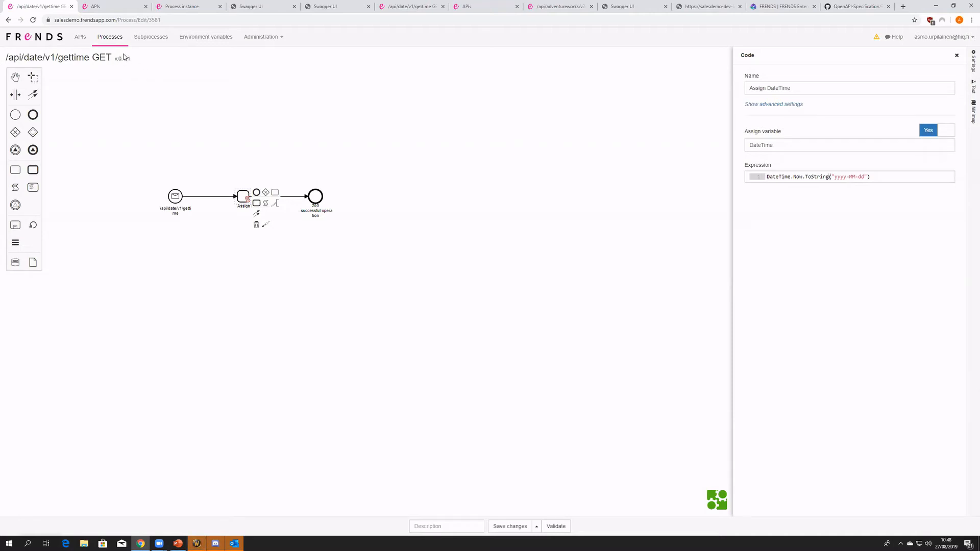
- Save the /api/date/v1/gettime GET process and compare its version 0.1.1 with version 0.1.2
{"action": "left_click", "coordinate": [510, 526]}
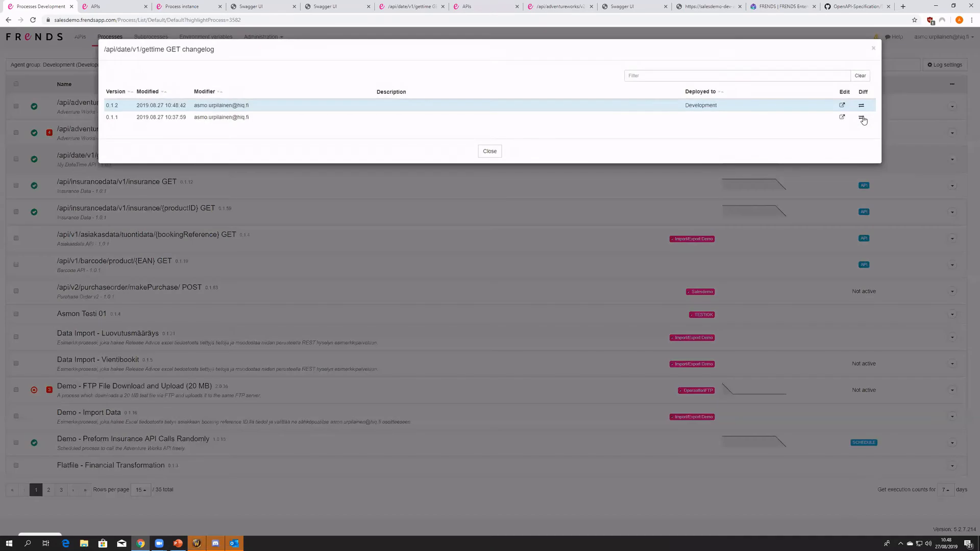
{"action": "left_click", "coordinate": [861, 117]}
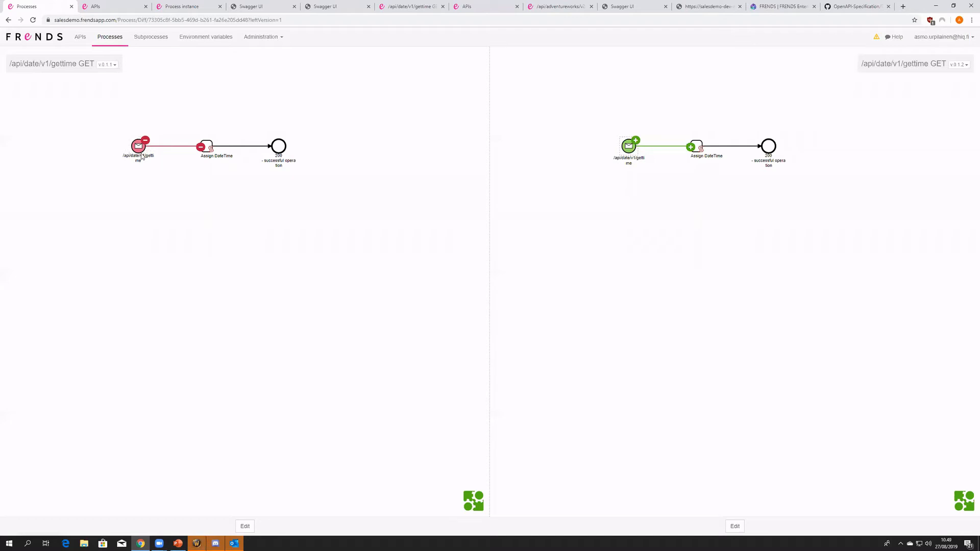
{"action": "key", "text": "alt+Left"}
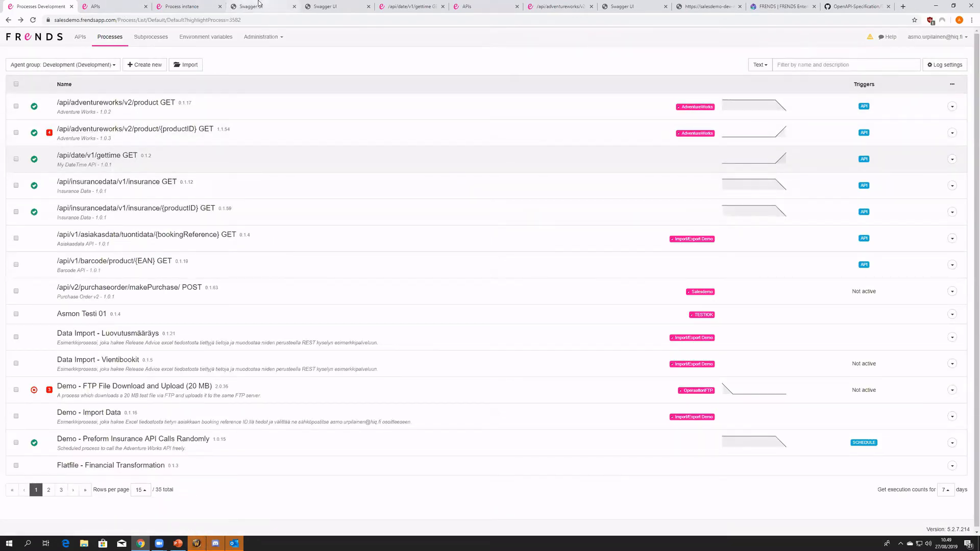
- Look up My DateTime API, execute GET /gettime in its Swagger UI without an API key, and examine the response code and body
{"action": "left_click", "coordinate": [81, 37]}
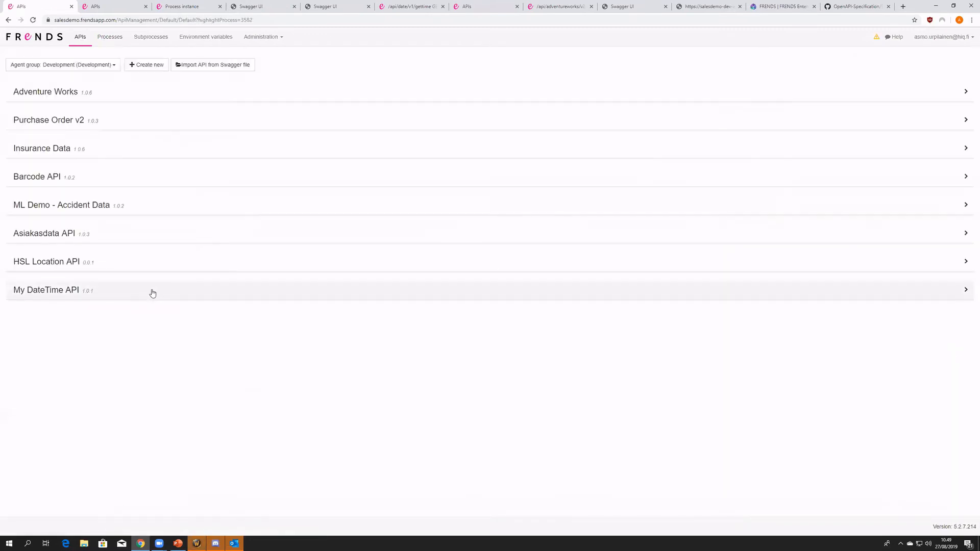
{"action": "left_click", "coordinate": [53, 371]}
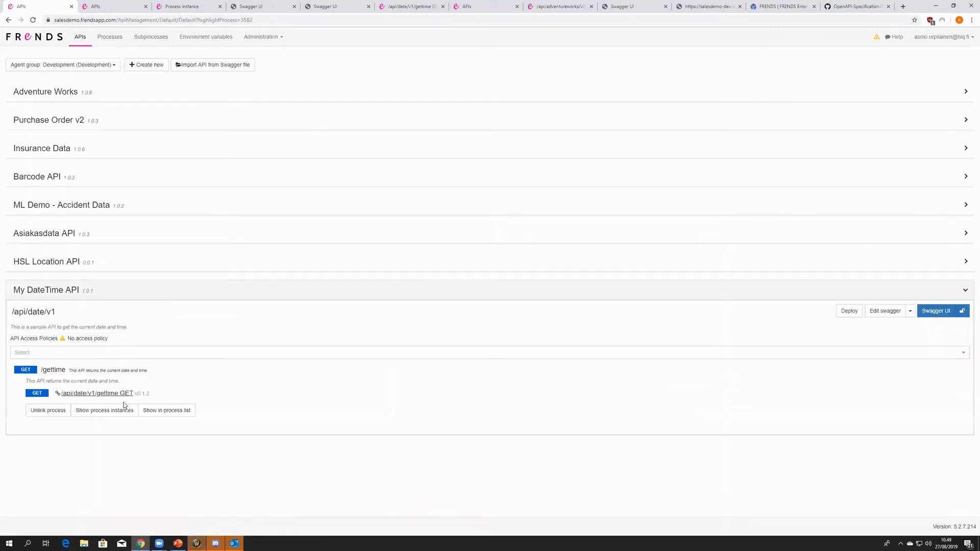
{"action": "left_click", "coordinate": [255, 6]}
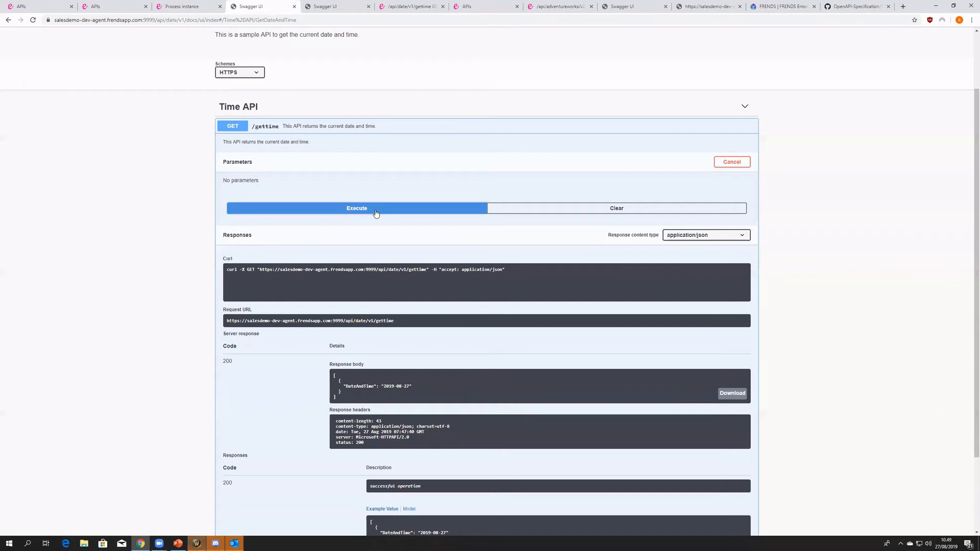
{"action": "left_click", "coordinate": [351, 211]}
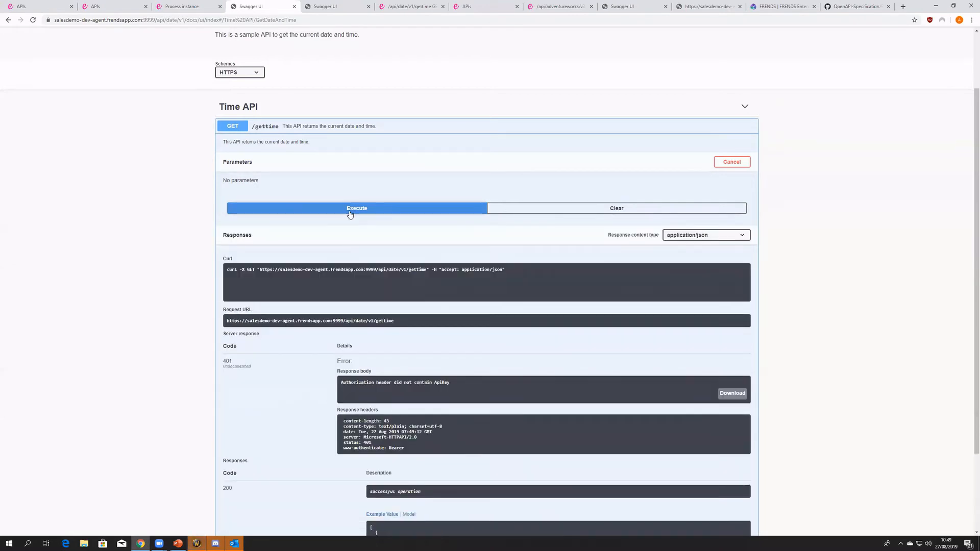
{"action": "left_click_drag", "start_coordinate": [225, 369], "coordinate": [269, 369]}
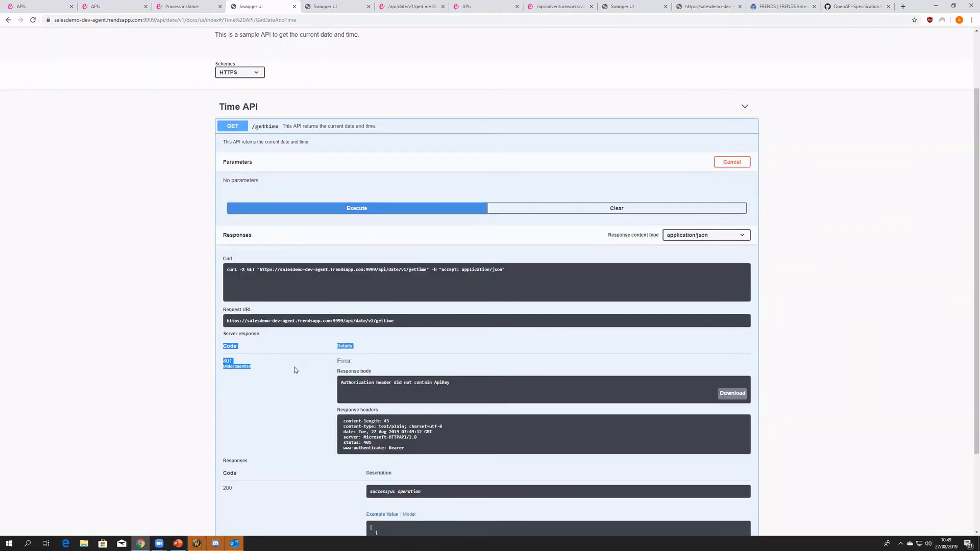
{"action": "left_click", "coordinate": [366, 385]}
{"action": "left_click_drag", "start_coordinate": [452, 385], "coordinate": [356, 398]}
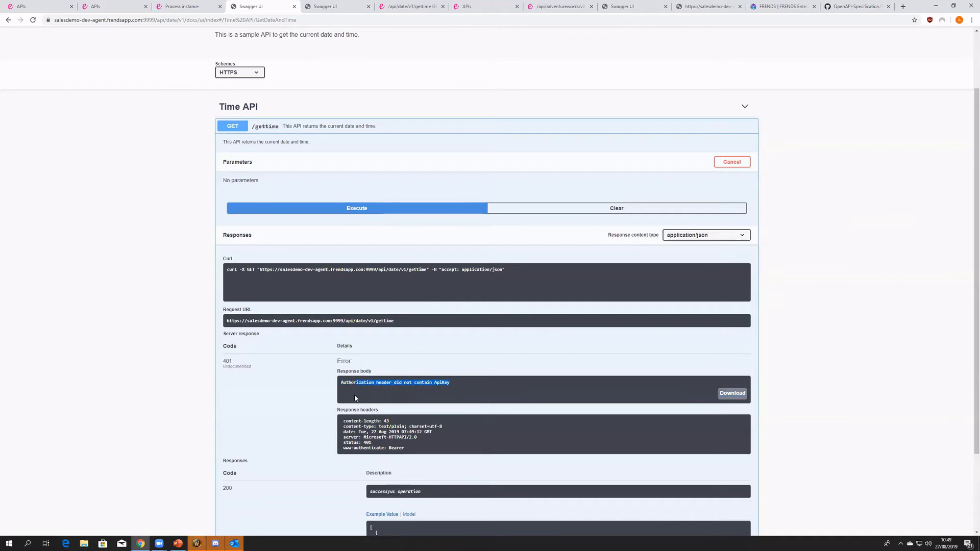
- Open the FRENDS API key administration and start a new API key named Time Key
{"action": "left_click", "coordinate": [36, 6]}
{"action": "left_click", "coordinate": [278, 39]}
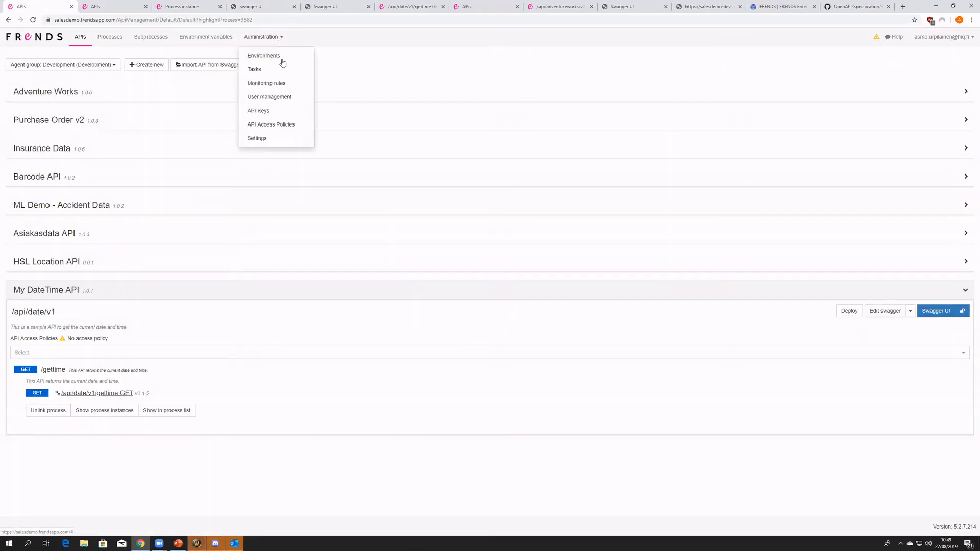
{"action": "left_click", "coordinate": [284, 113]}
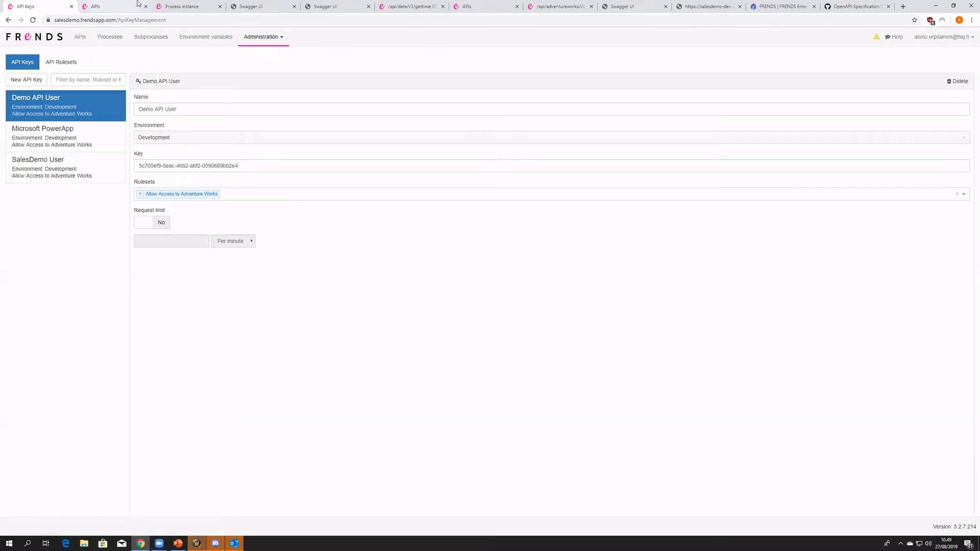
{"action": "left_click", "coordinate": [233, 6]}
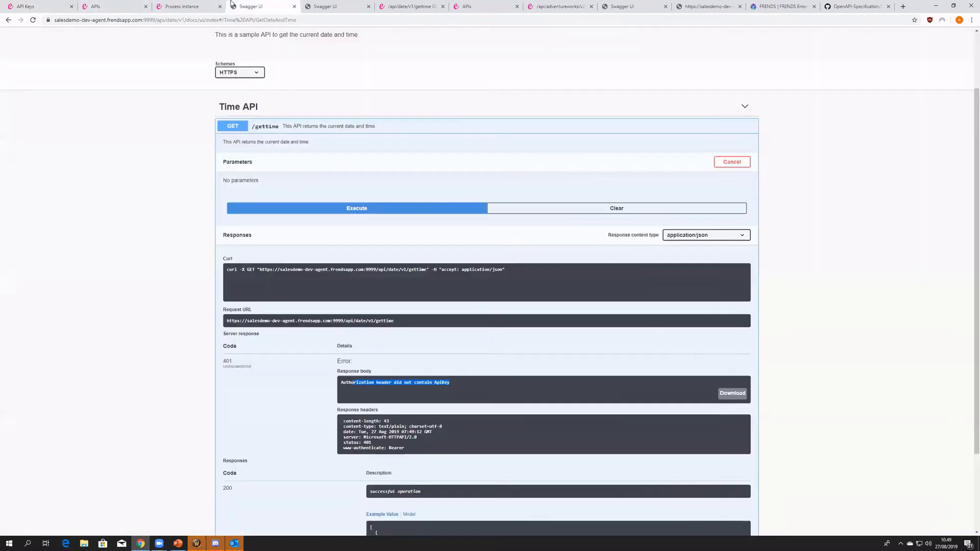
{"action": "left_click", "coordinate": [43, 6]}
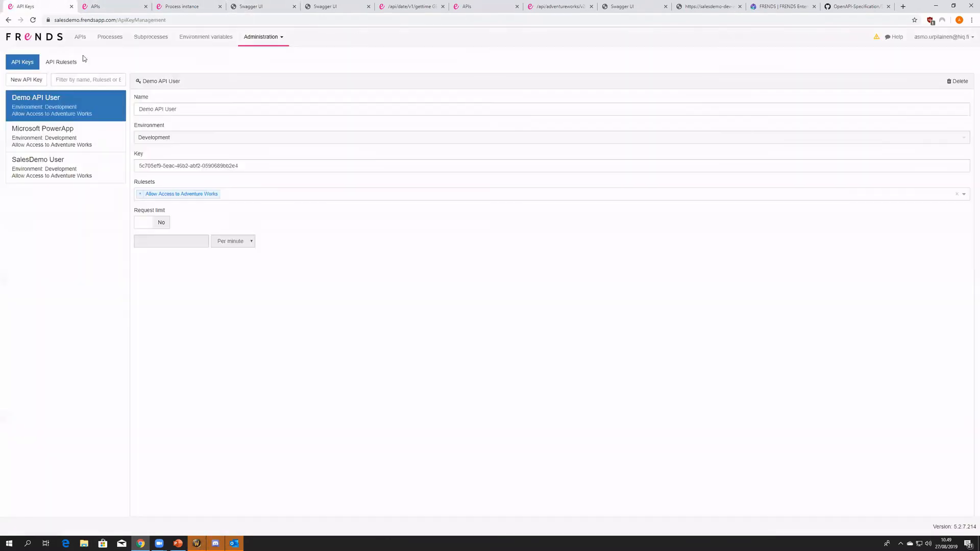
{"action": "left_click", "coordinate": [41, 83]}
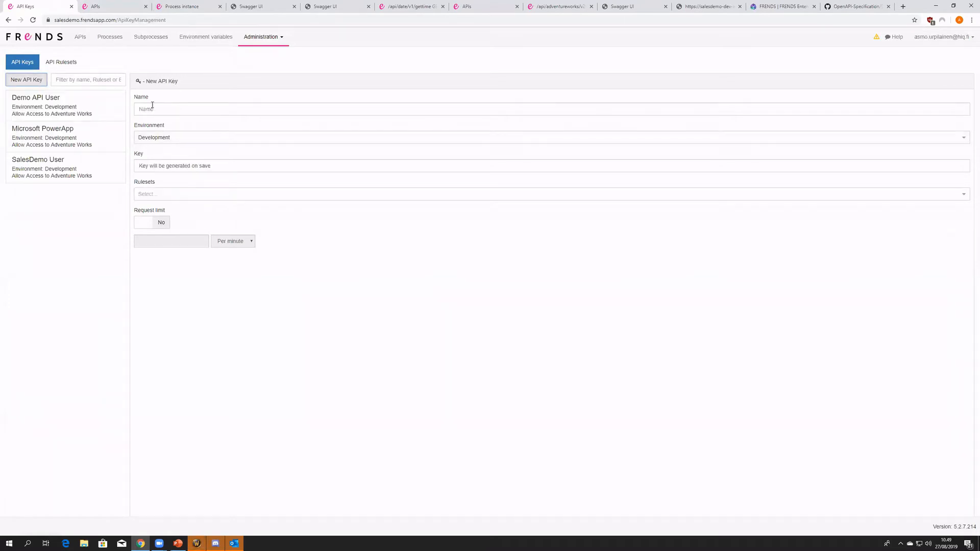
{"action": "left_click", "coordinate": [151, 109]}
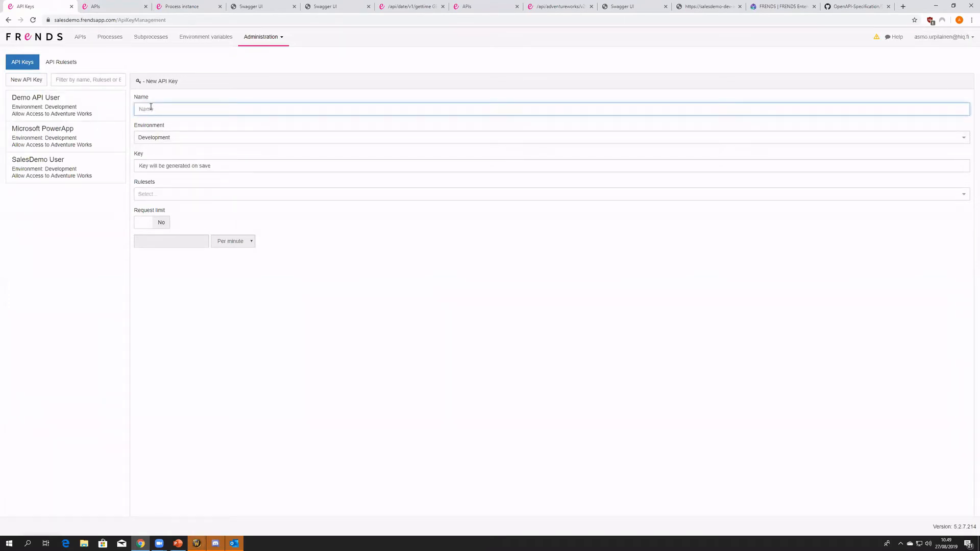
{"action": "type", "text": "Time Key"}
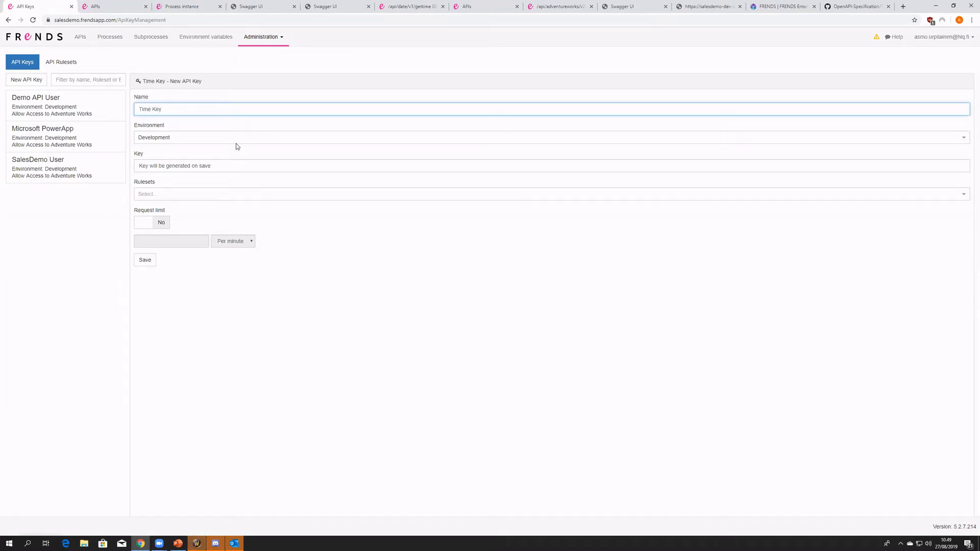
- Set the Time Key's environment to Development, save the key, and look at its generated value and ruleset choices
{"action": "left_click", "coordinate": [215, 138]}
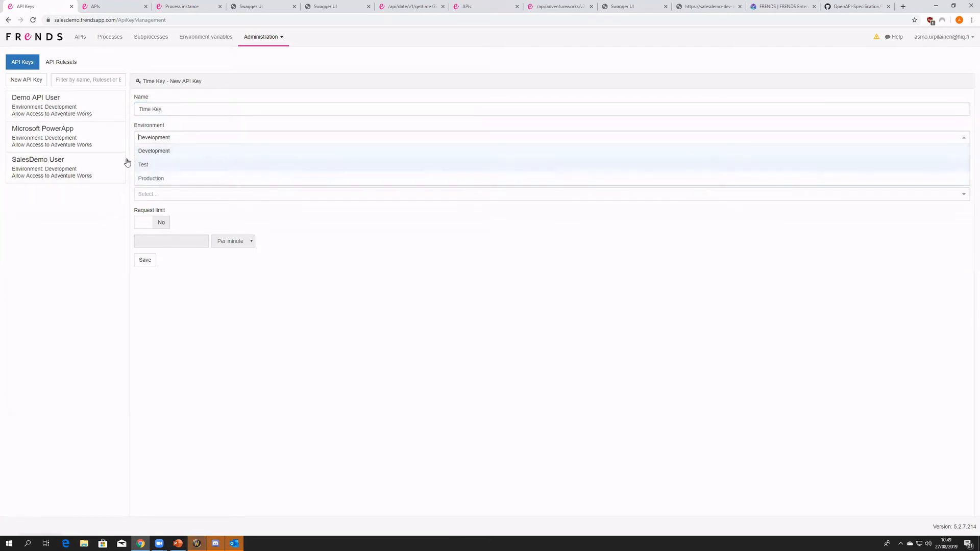
{"action": "left_click", "coordinate": [162, 158]}
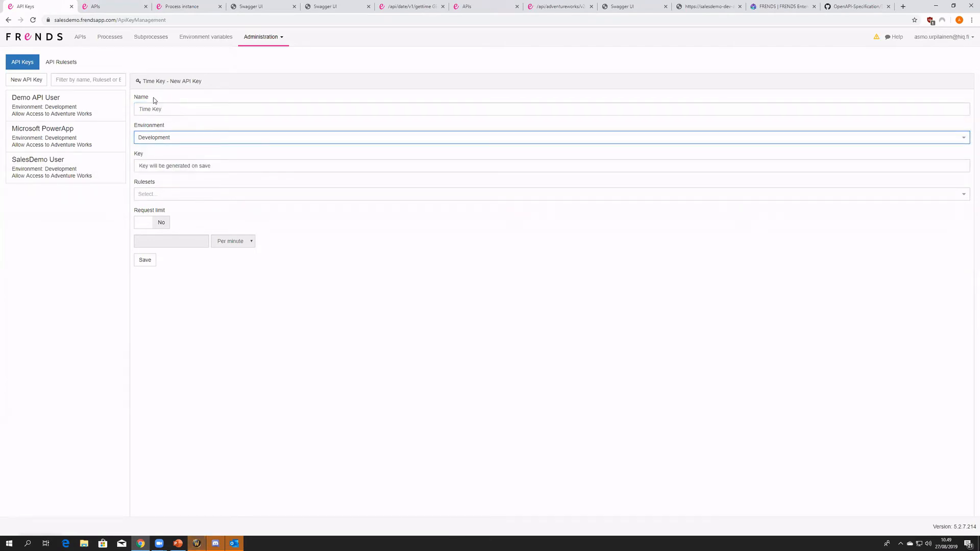
{"action": "left_click", "coordinate": [160, 165]}
{"action": "left_click_drag", "start_coordinate": [261, 168], "coordinate": [191, 132]}
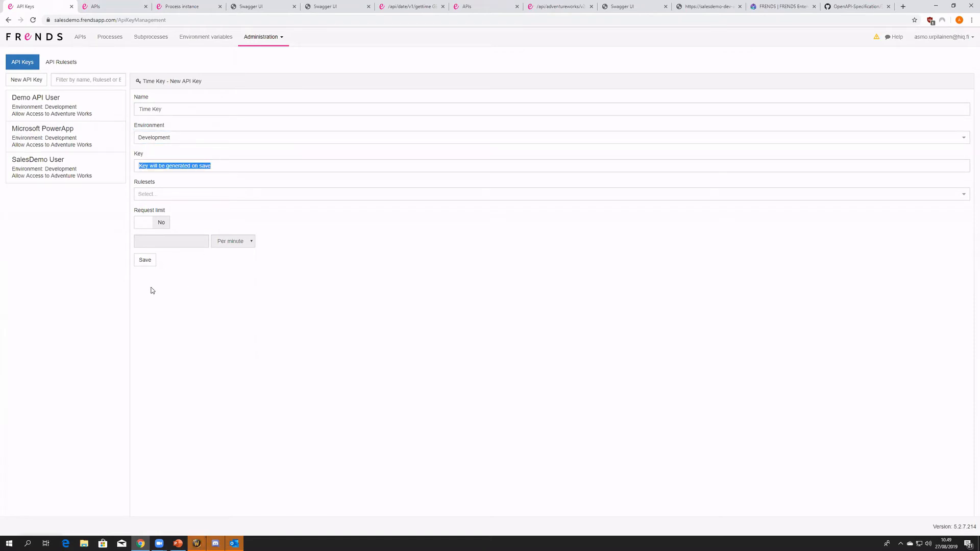
{"action": "left_click", "coordinate": [148, 261]}
{"action": "left_click_drag", "start_coordinate": [268, 170], "coordinate": [138, 172]}
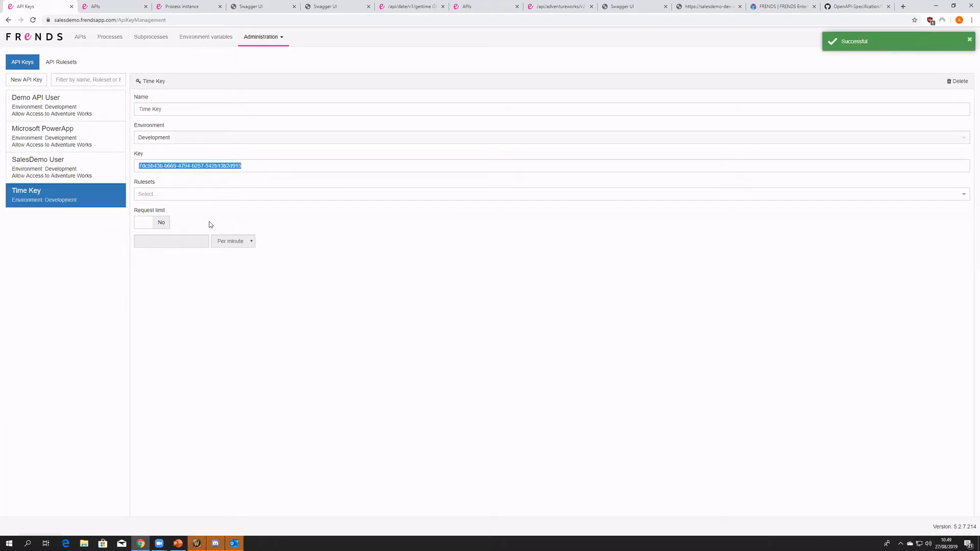
{"action": "left_click", "coordinate": [149, 195]}
{"action": "left_click", "coordinate": [216, 287]}
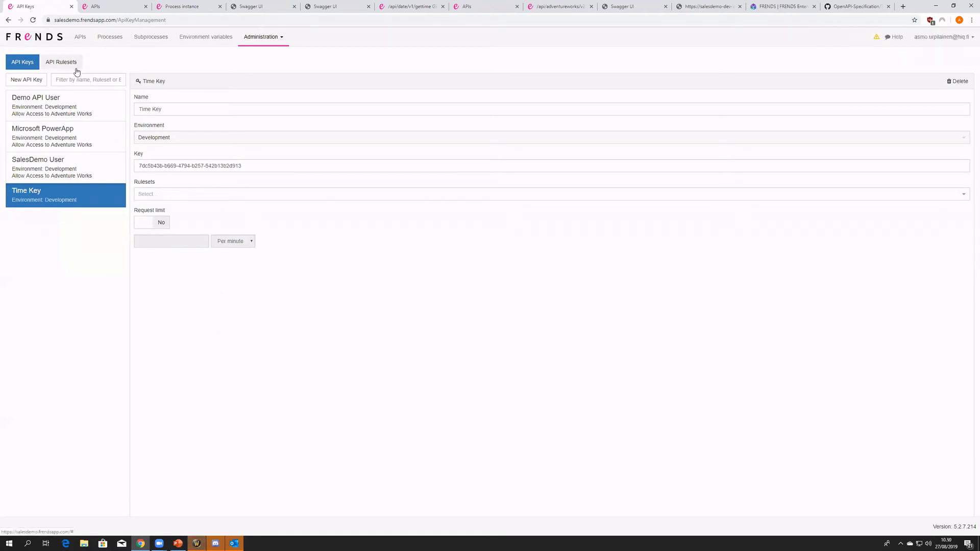
- Start a new API ruleset named "Allow Access to DateTime API"
{"action": "left_click", "coordinate": [78, 71]}
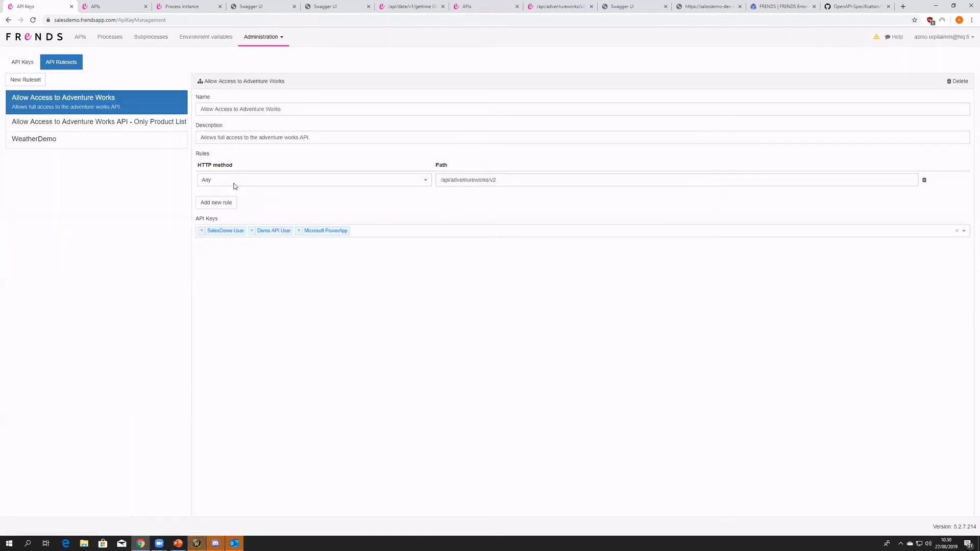
{"action": "left_click", "coordinate": [41, 79]}
{"action": "left_click", "coordinate": [226, 109]}
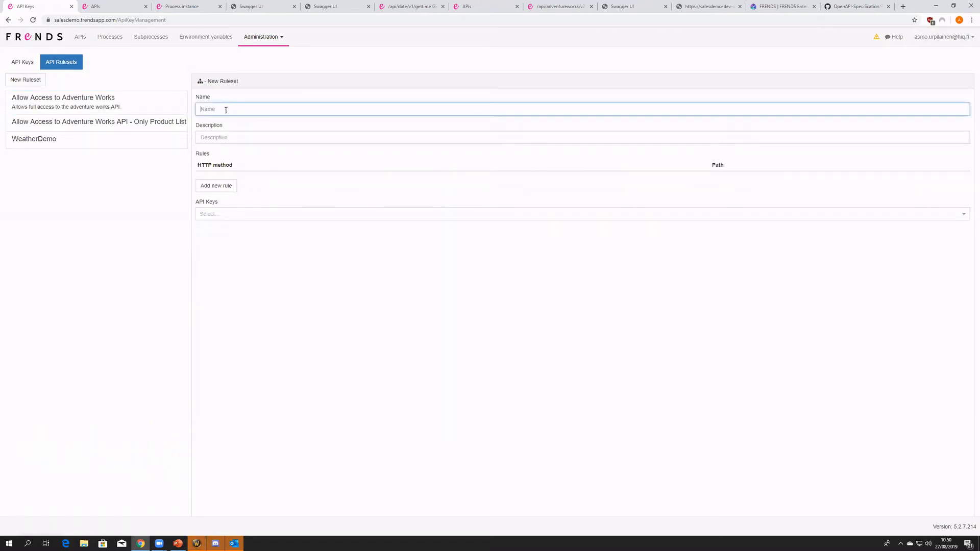
{"action": "type", "text": "Allow Access to DateTime API"}
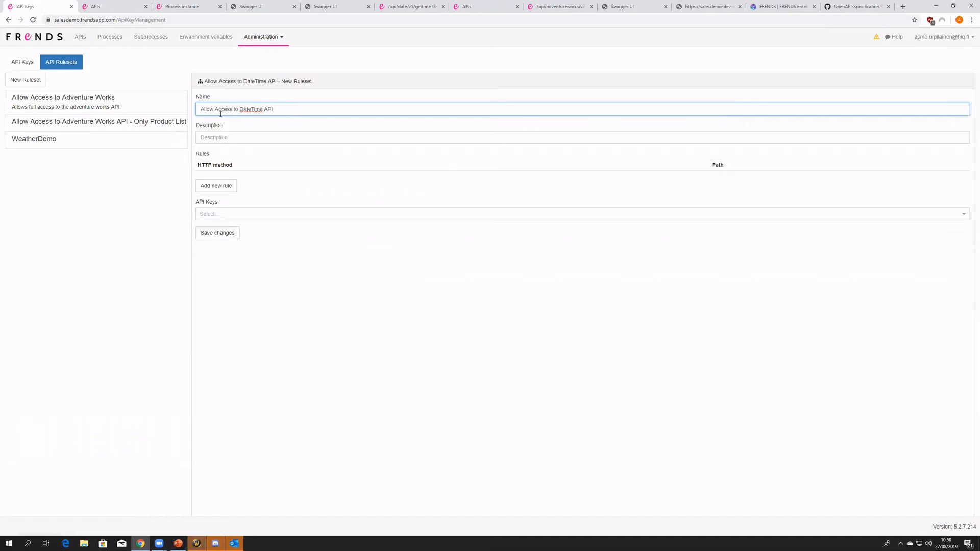
- Add a rule to the DateTime ruleset for any HTTP method on the path /api/date/v1/gettime
{"action": "left_click", "coordinate": [227, 187]}
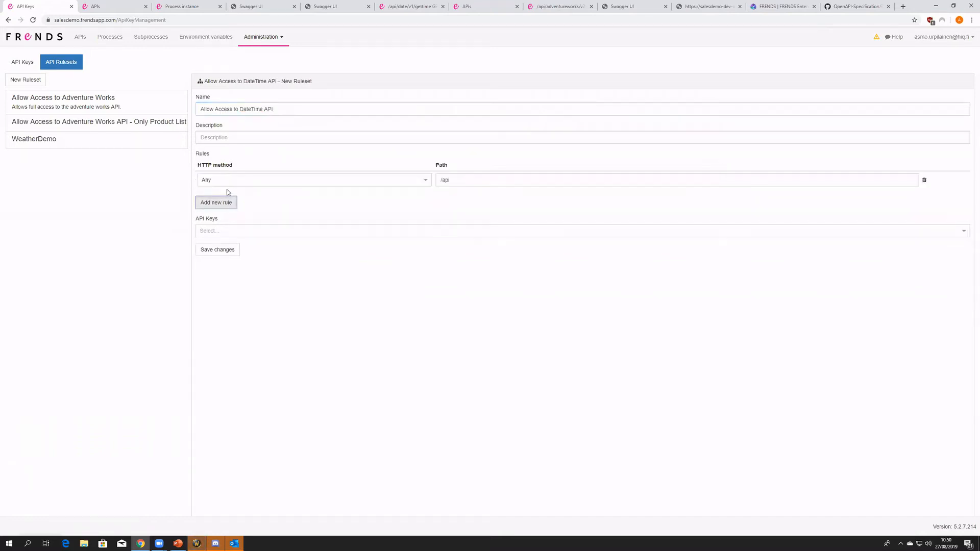
{"action": "left_click", "coordinate": [475, 180]}
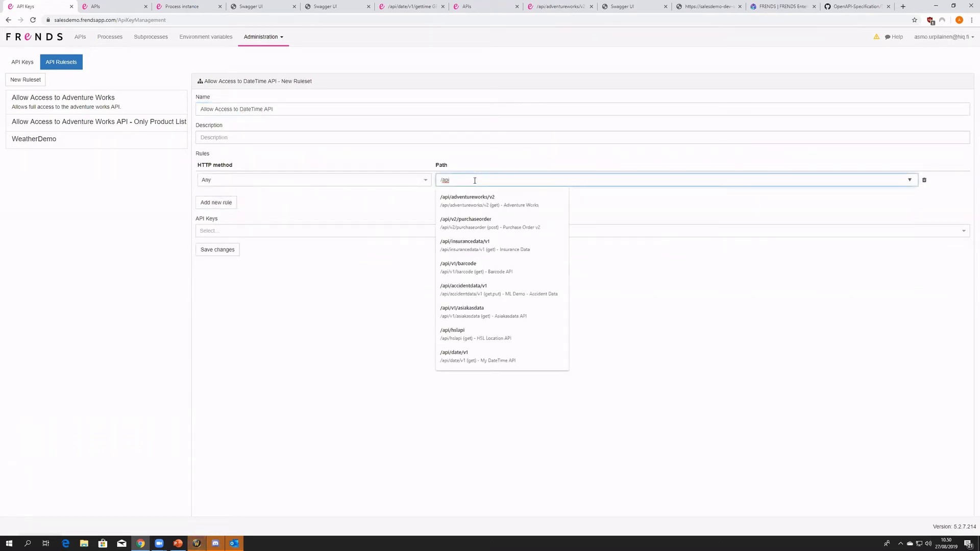
{"action": "left_click", "coordinate": [520, 357]}
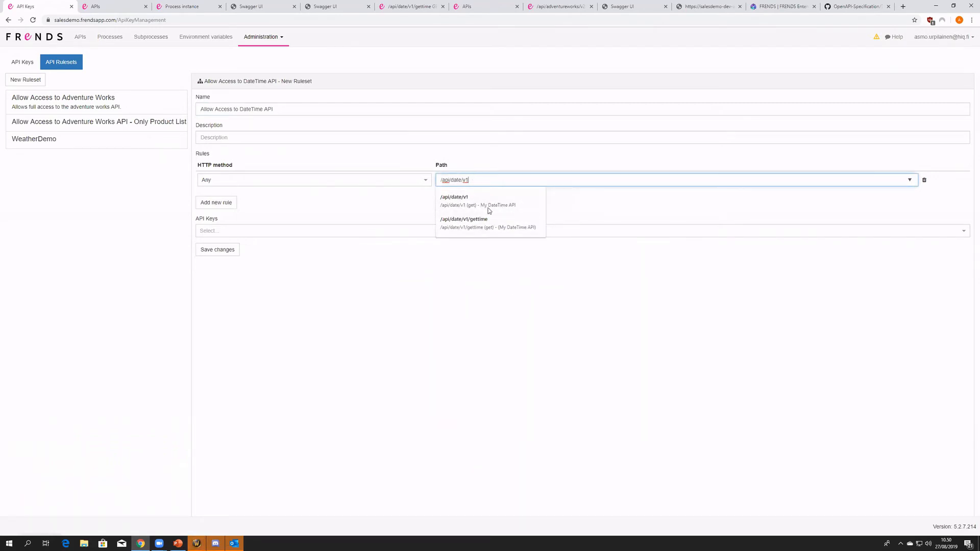
{"action": "left_click", "coordinate": [489, 229]}
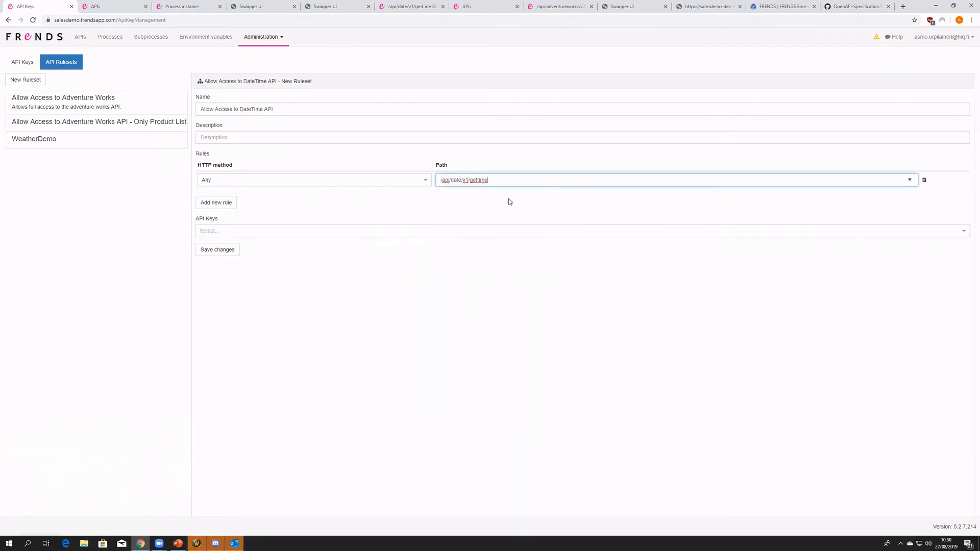
- Assign Time Key to the Allow Access to DateTime API ruleset and save it
{"action": "left_click", "coordinate": [283, 231]}
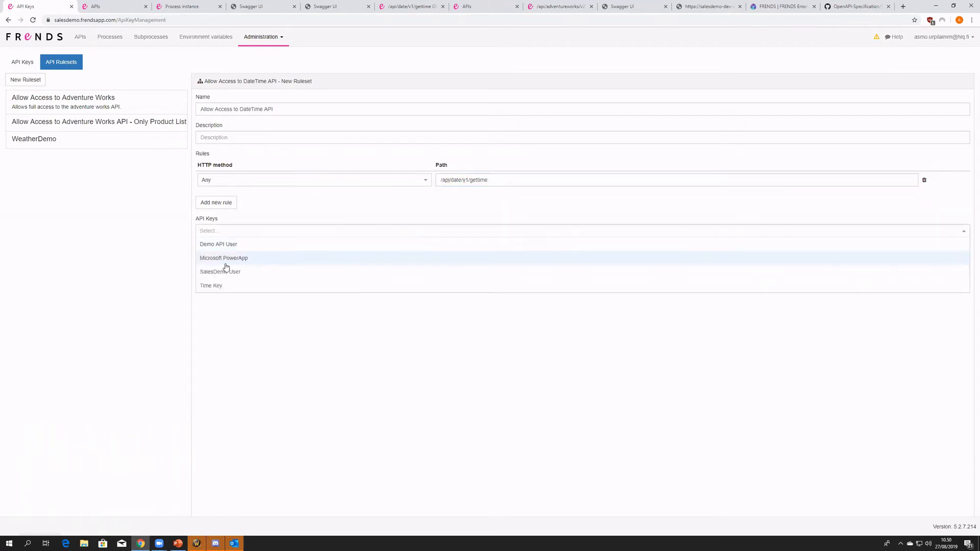
{"action": "left_click", "coordinate": [209, 285]}
{"action": "left_click", "coordinate": [315, 319]}
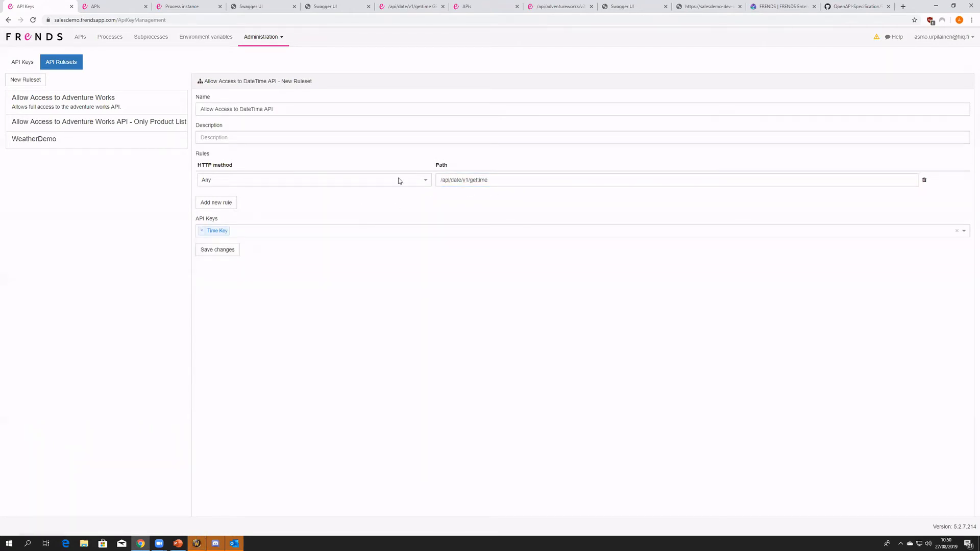
{"action": "left_click", "coordinate": [241, 251]}
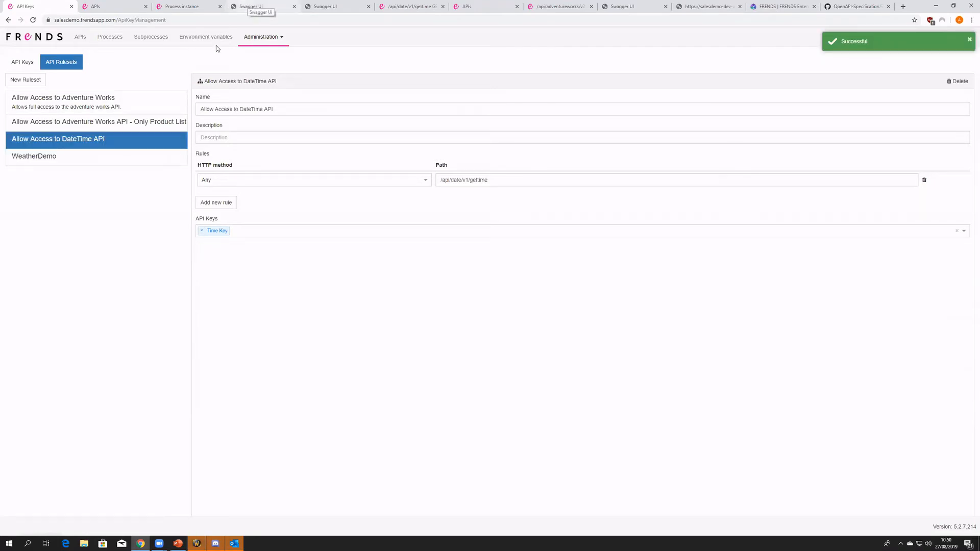
- Copy the Time Key's key value and reload the My DateTime API Swagger UI page
{"action": "left_click", "coordinate": [19, 66]}
{"action": "left_click_drag", "start_coordinate": [252, 166], "coordinate": [137, 167]}
{"action": "left_click", "coordinate": [248, 6]}
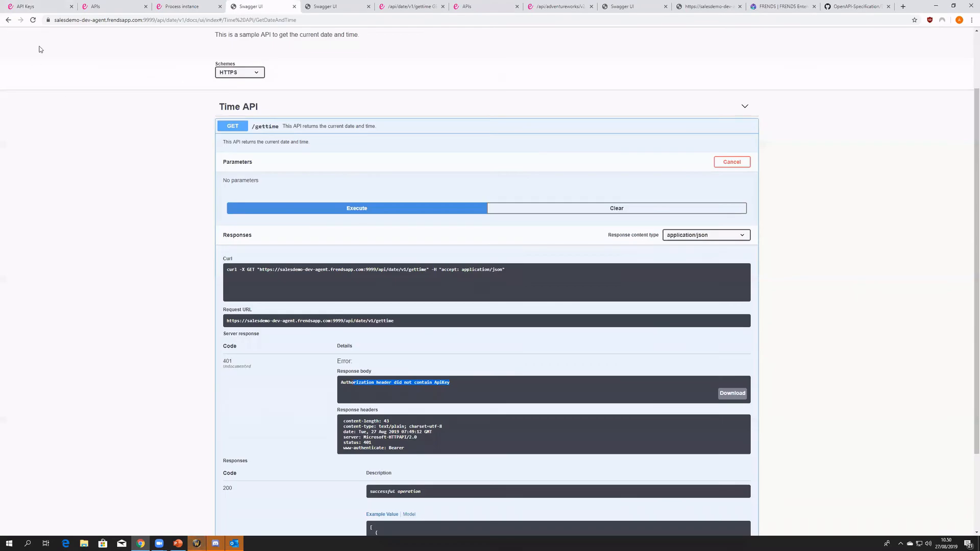
{"action": "left_click", "coordinate": [31, 20]}
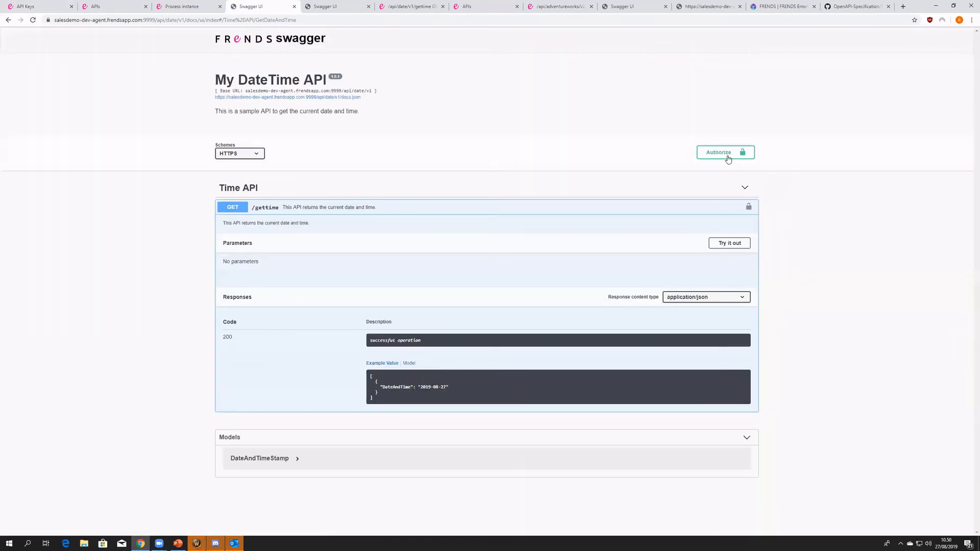
- Authorize the Swagger UI by pasting the copied API key into the ApiKeyAuth value, and close the authorization dialog
{"action": "left_click", "coordinate": [727, 154]}
{"action": "left_click", "coordinate": [439, 301]}
{"action": "key", "text": "ctrl+v"}
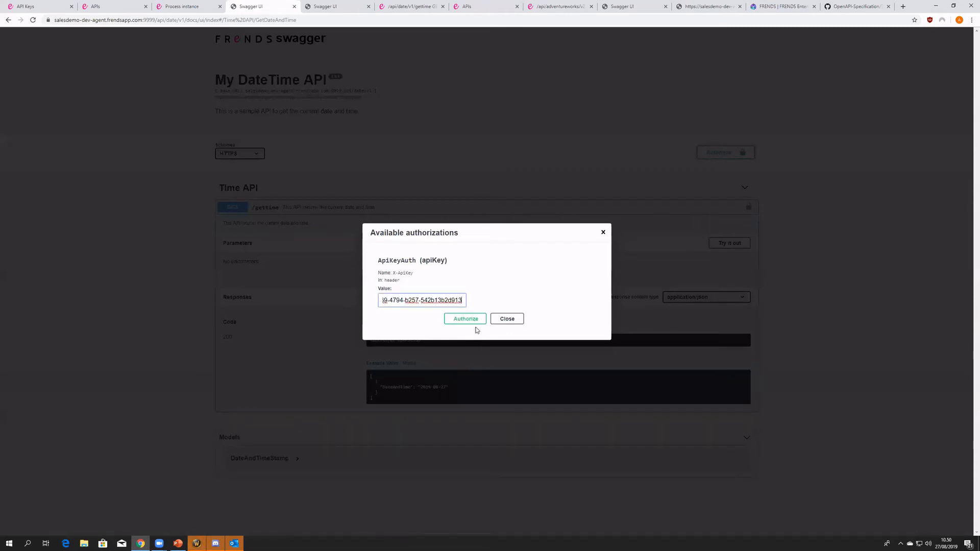
{"action": "left_click", "coordinate": [465, 318]}
{"action": "left_click", "coordinate": [503, 319]}
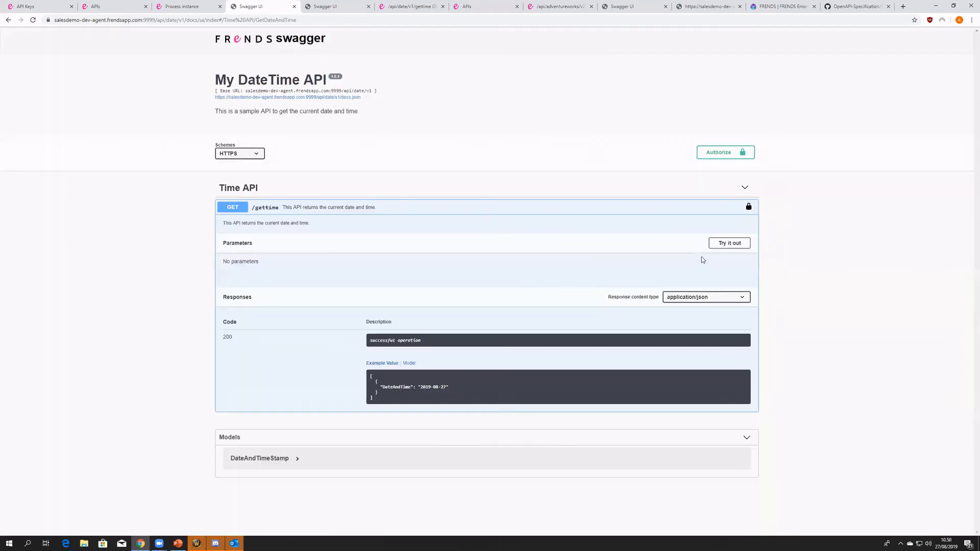
- Execute the GET /gettime request in Swagger UI with the API key authorized and examine the response body
{"action": "left_click", "coordinate": [717, 244]}
{"action": "left_click", "coordinate": [447, 293]}
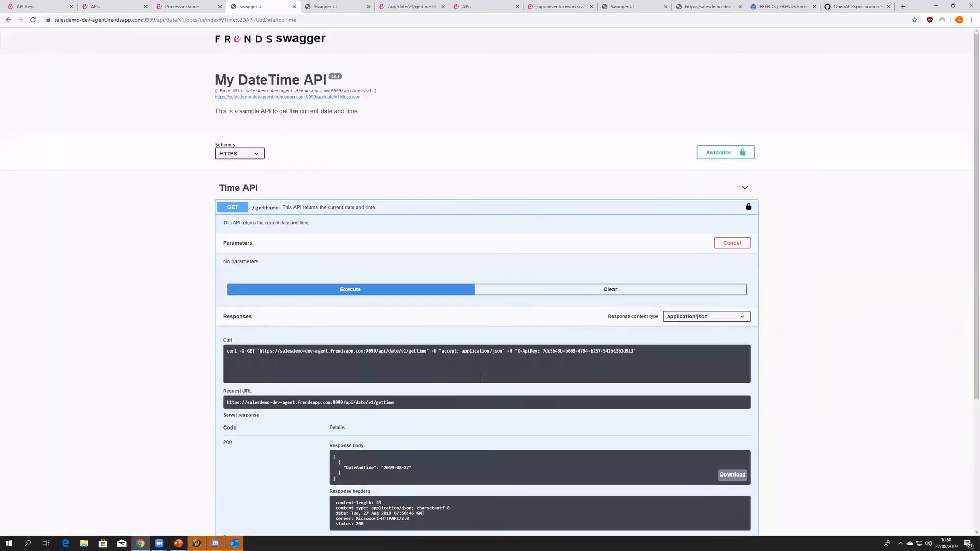
{"action": "scroll", "coordinate": [403, 335], "scroll_direction": "down", "scroll_amount": 2}
{"action": "left_click_drag", "start_coordinate": [335, 402], "coordinate": [330, 382]}
- Open the process instances of /api/date/v1/gettime GET and compare the usernames of the newest executions
{"action": "left_click", "coordinate": [46, 7]}
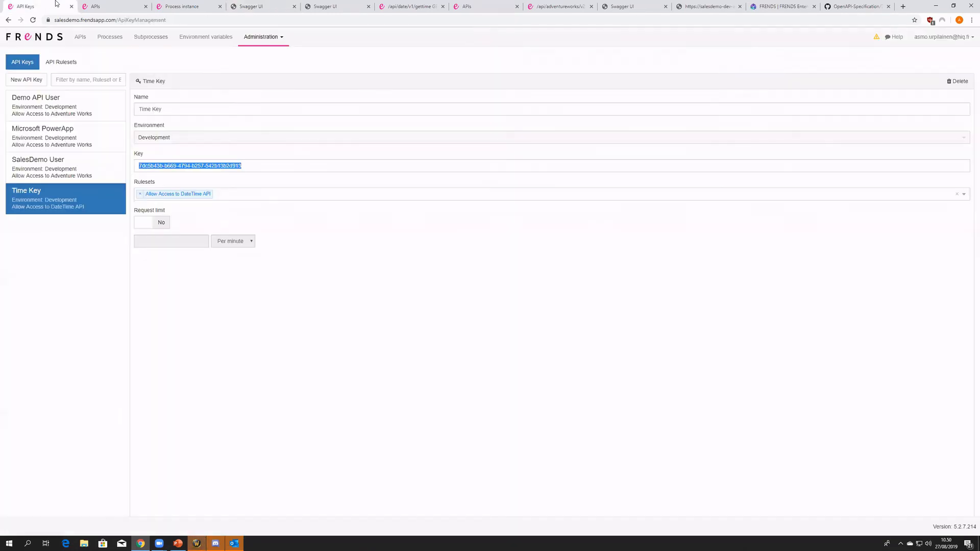
{"action": "left_click", "coordinate": [108, 37]}
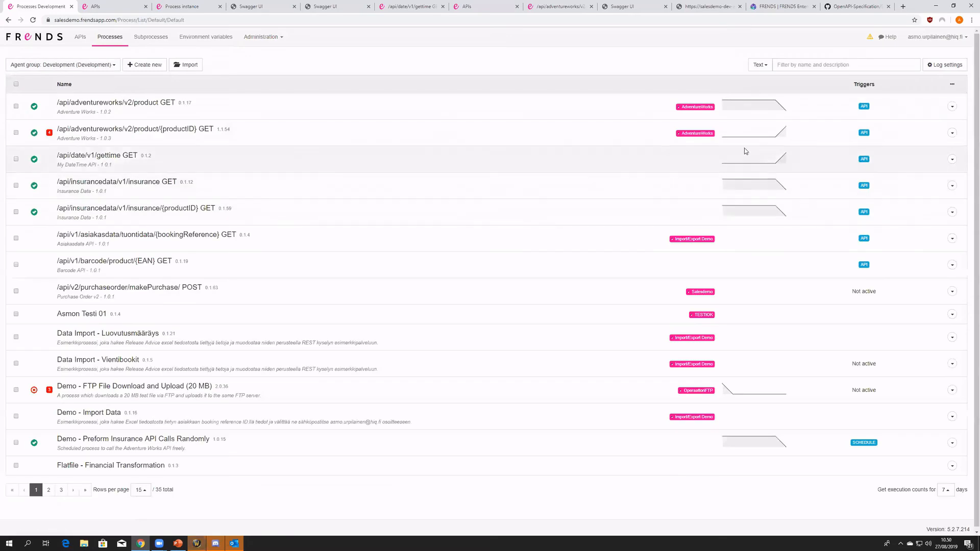
{"action": "left_click", "coordinate": [753, 158]}
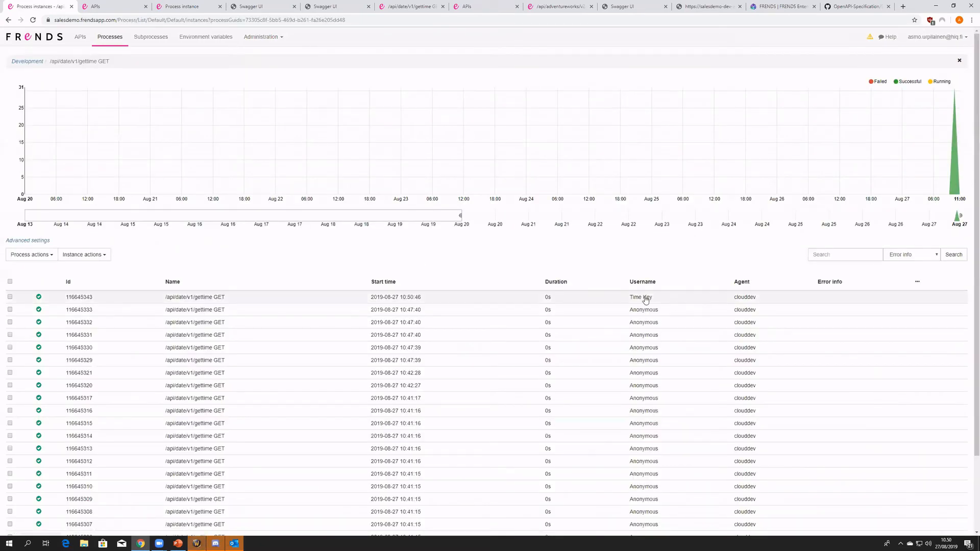
{"action": "left_click_drag", "start_coordinate": [628, 313], "coordinate": [668, 313]}
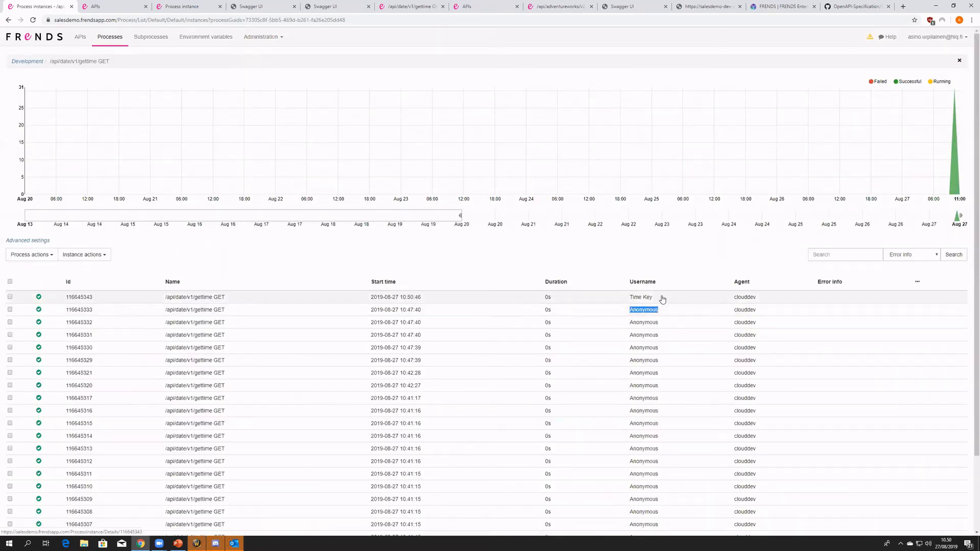
{"action": "left_click", "coordinate": [631, 301]}
{"action": "key", "text": "alt+Left"}
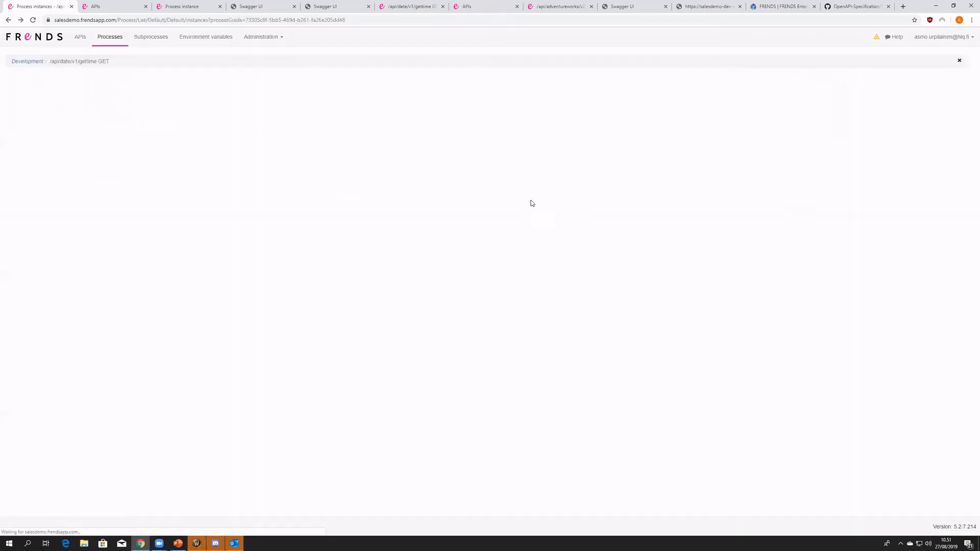
- Open the Time Key's details in the API key administration to review its key and ruleset
{"action": "left_click", "coordinate": [263, 37]}
{"action": "left_click", "coordinate": [283, 110]}
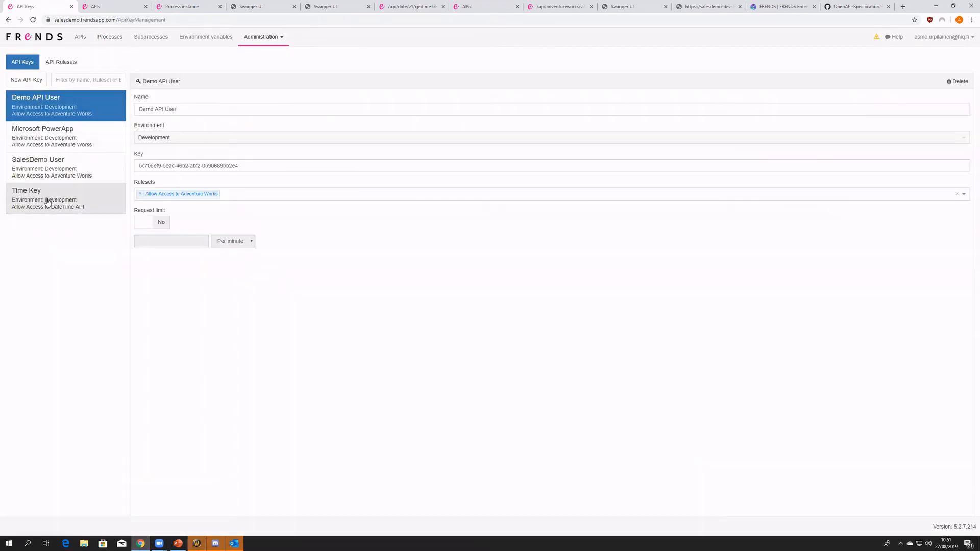
{"action": "left_click", "coordinate": [48, 201]}
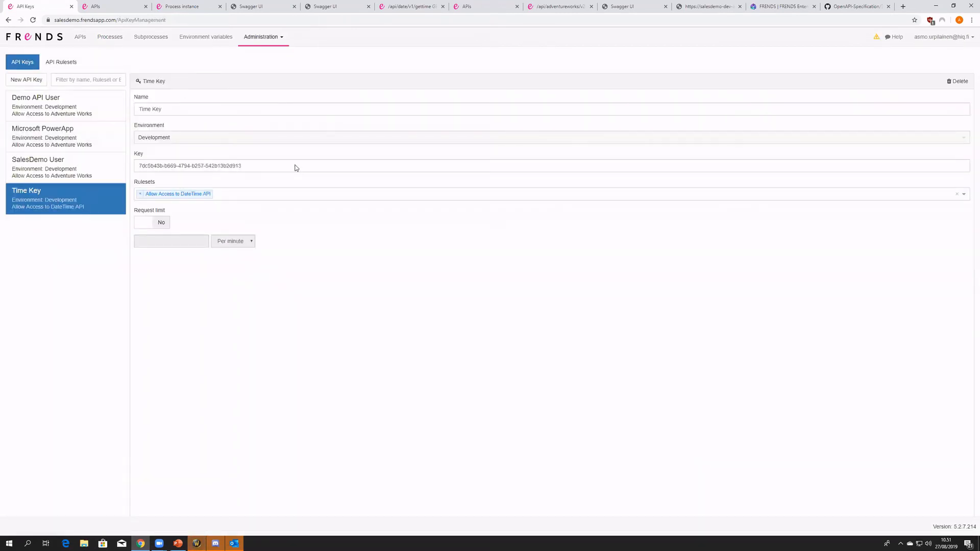
- Expand the GET /gettime operation of My DateTime API and examine the agent groups available in each environment
{"action": "left_click", "coordinate": [80, 38]}
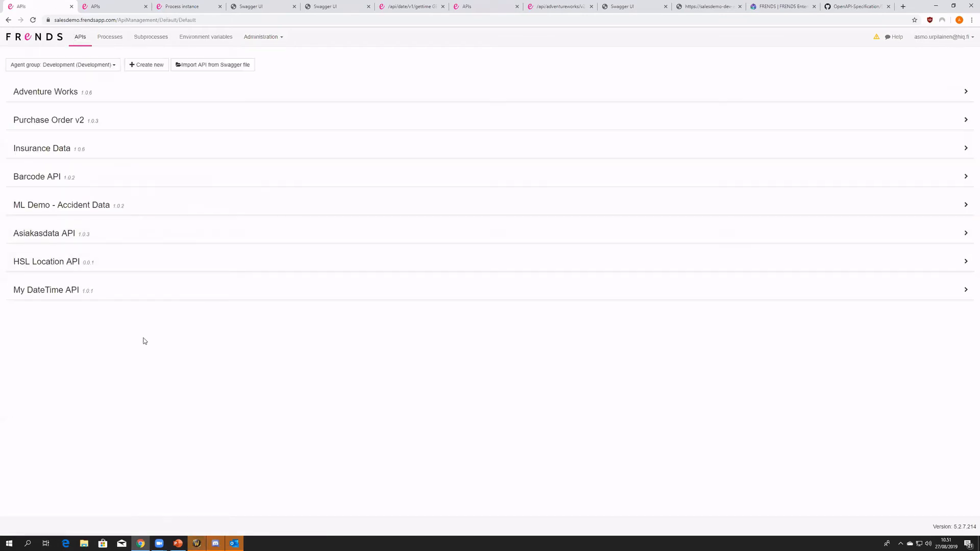
{"action": "left_click", "coordinate": [118, 299]}
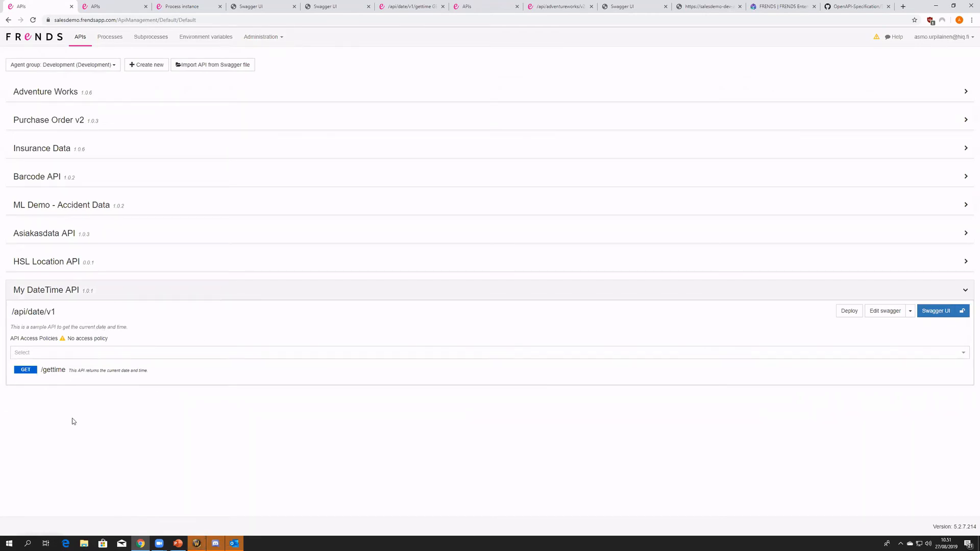
{"action": "left_click", "coordinate": [106, 372]}
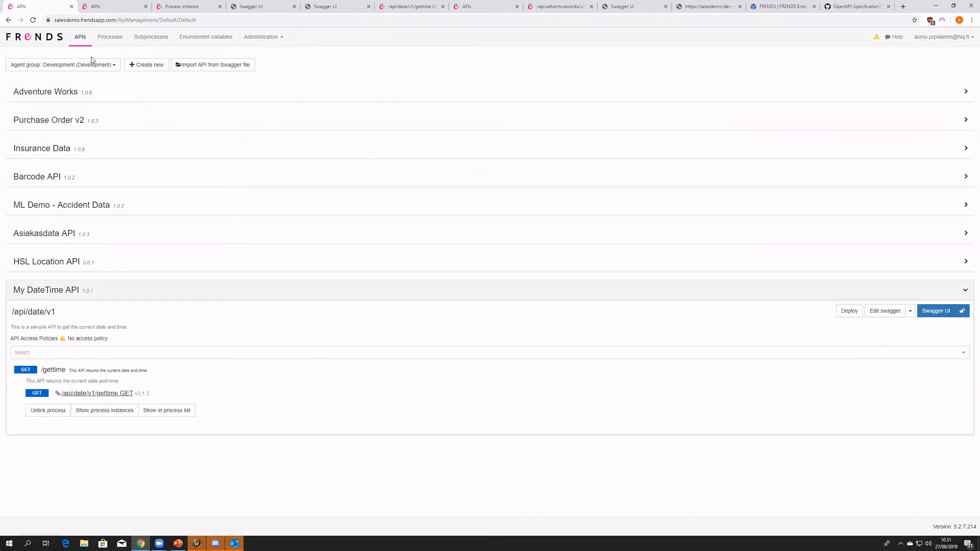
{"action": "left_click", "coordinate": [76, 68]}
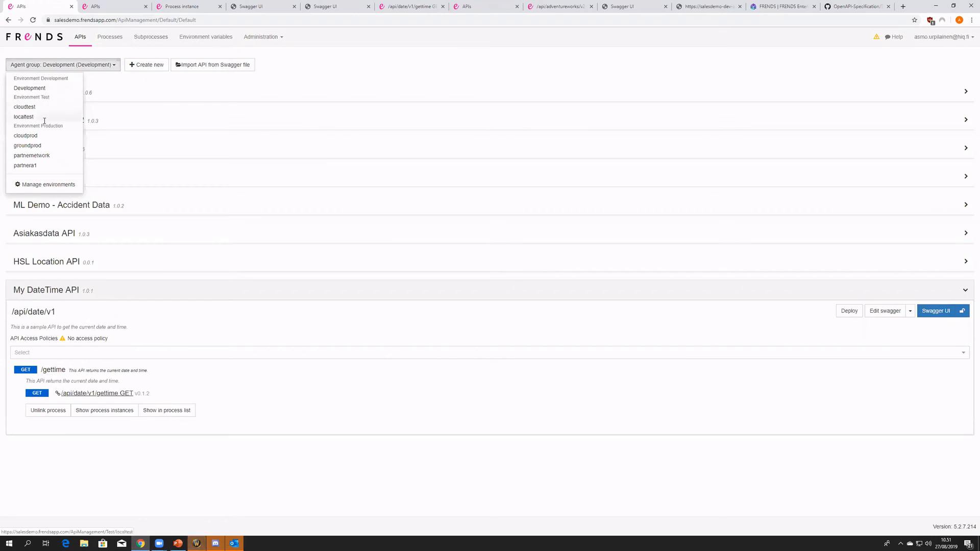
{"action": "left_click_drag", "start_coordinate": [36, 78], "coordinate": [62, 128]}
{"action": "left_click", "coordinate": [44, 96]}
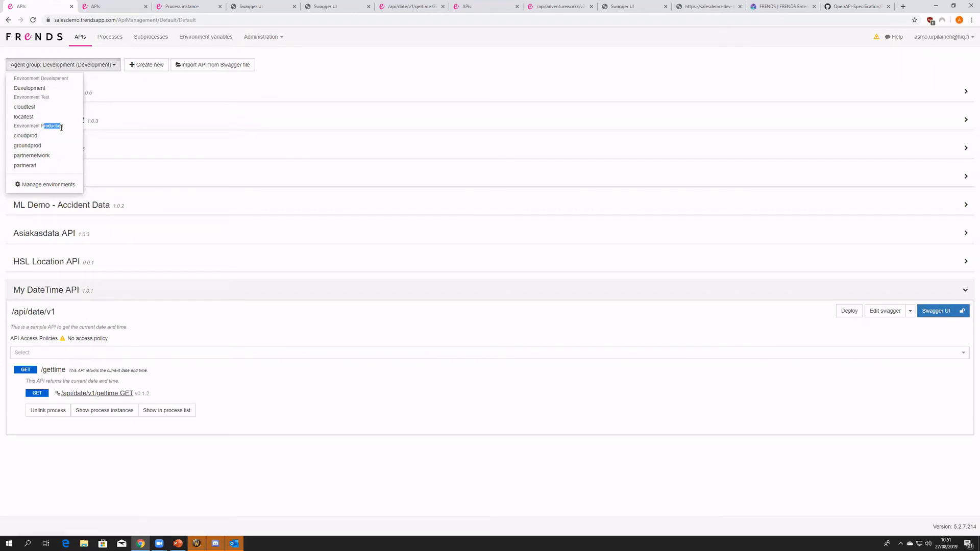
{"action": "left_click", "coordinate": [180, 487]}
- Deploy My DateTime API with version 0.1.2 of its /api/date/v1/gettime GET process to the cloudtest (Test) agent group, activating the triggers
{"action": "left_click", "coordinate": [849, 311]}
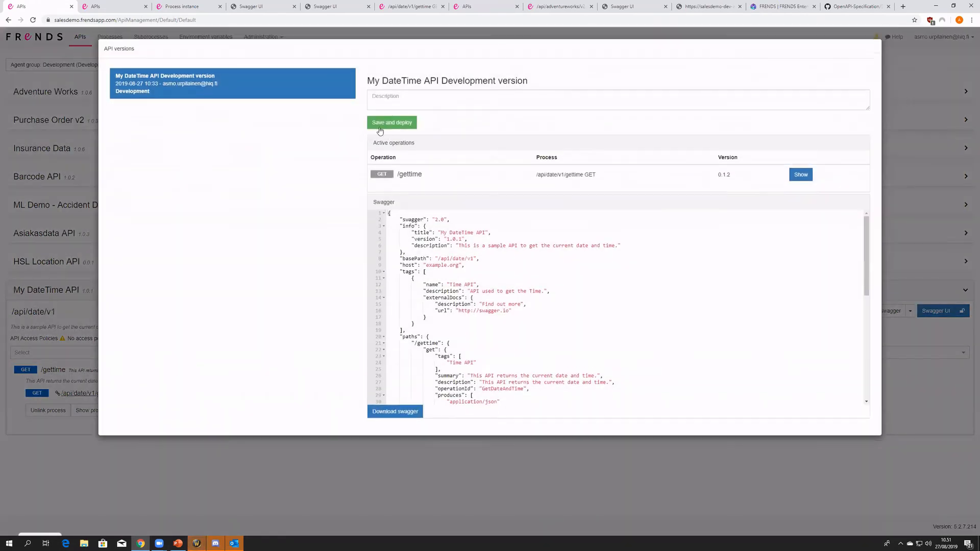
{"action": "left_click", "coordinate": [391, 121]}
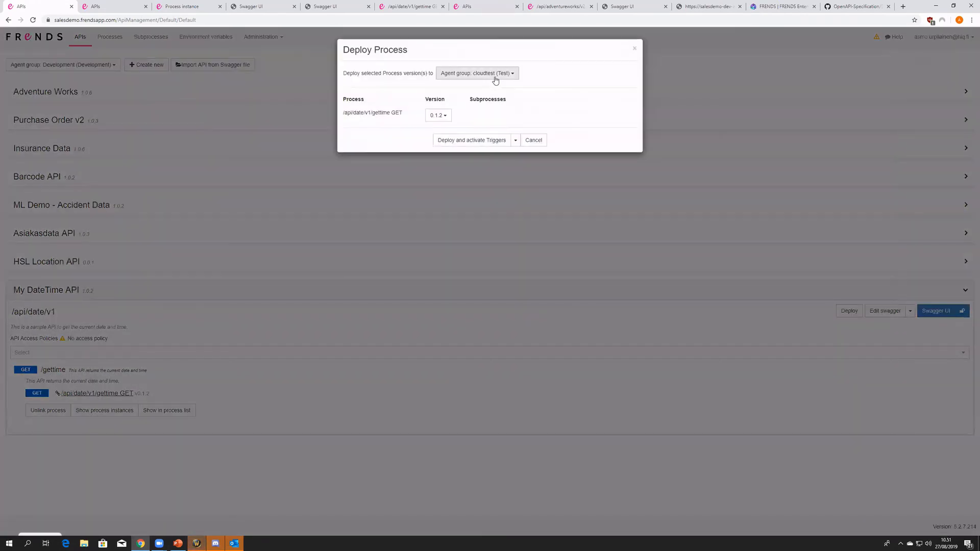
{"action": "left_click", "coordinate": [496, 78]}
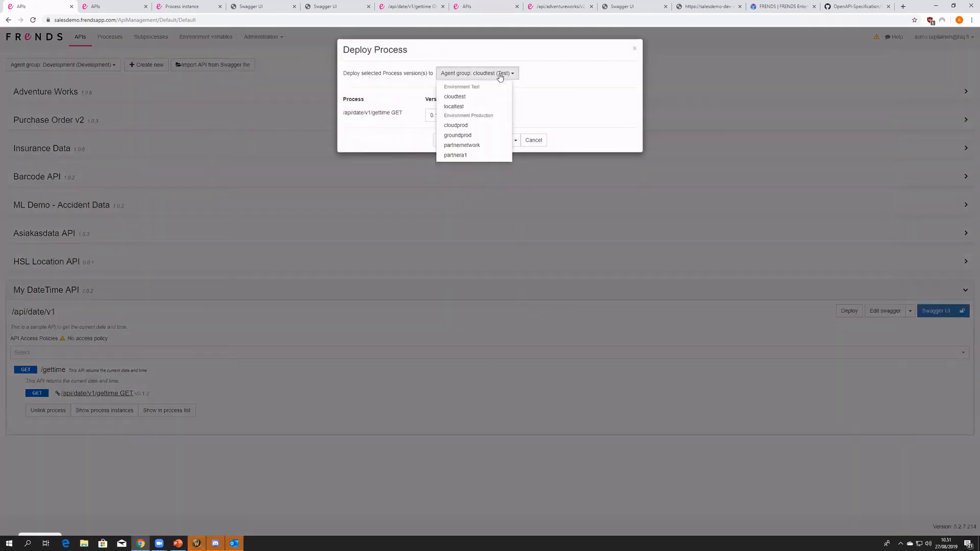
{"action": "left_click", "coordinate": [493, 97]}
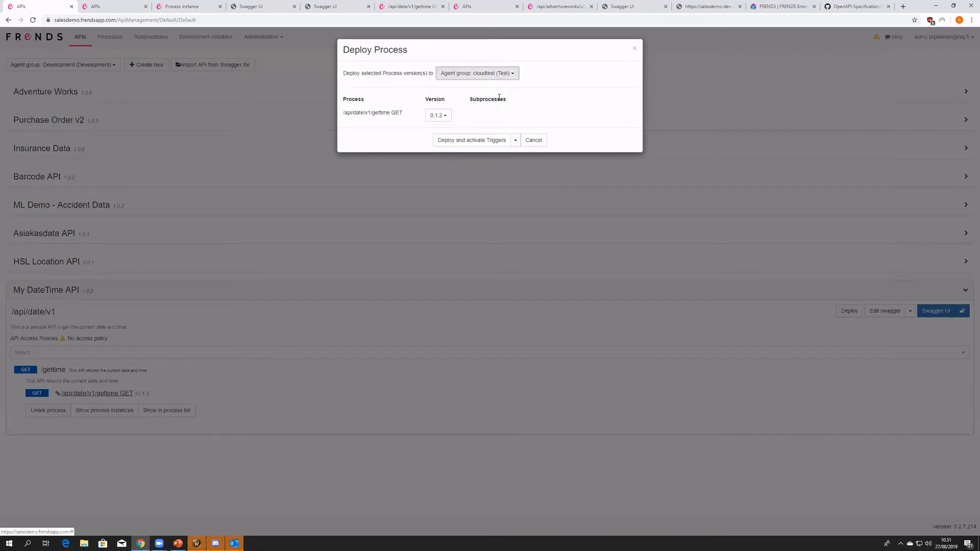
{"action": "left_click", "coordinate": [438, 115]}
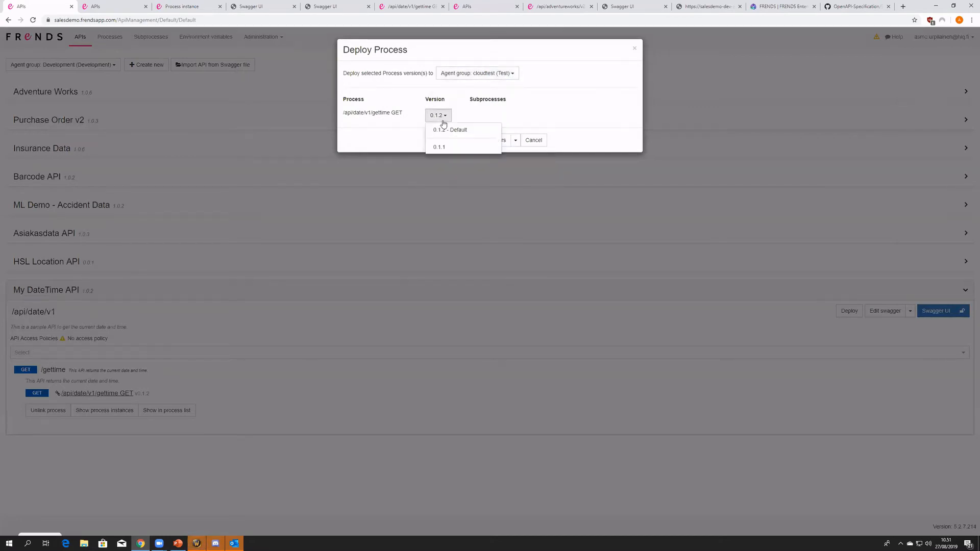
{"action": "left_click", "coordinate": [415, 119]}
{"action": "left_click_drag", "start_coordinate": [401, 113], "coordinate": [356, 115]}
{"action": "left_click", "coordinate": [432, 119]}
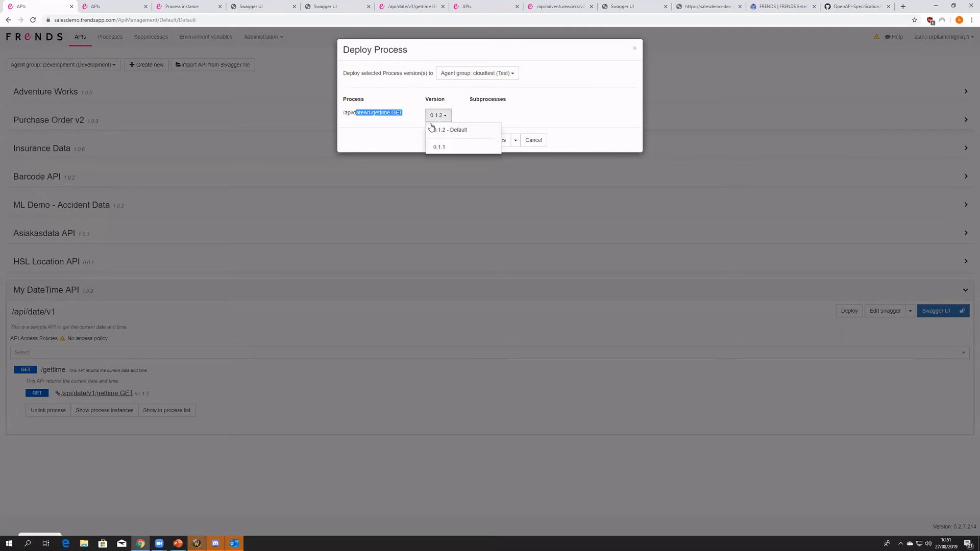
{"action": "left_click", "coordinate": [482, 114]}
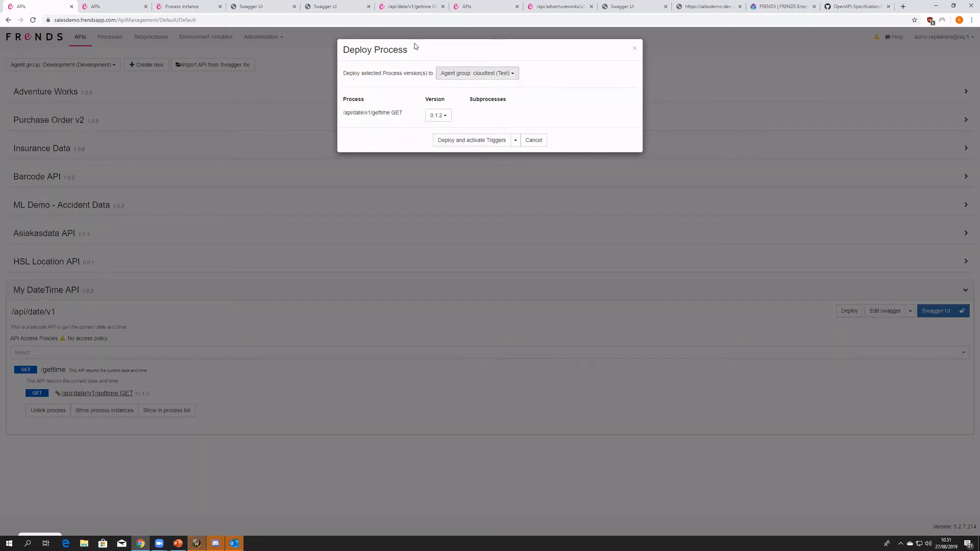
{"action": "left_click", "coordinate": [483, 144]}
- Check the deployed My DateTime API and its gettime process in the cloudtest agent group's API and process lists
{"action": "left_click", "coordinate": [86, 65]}
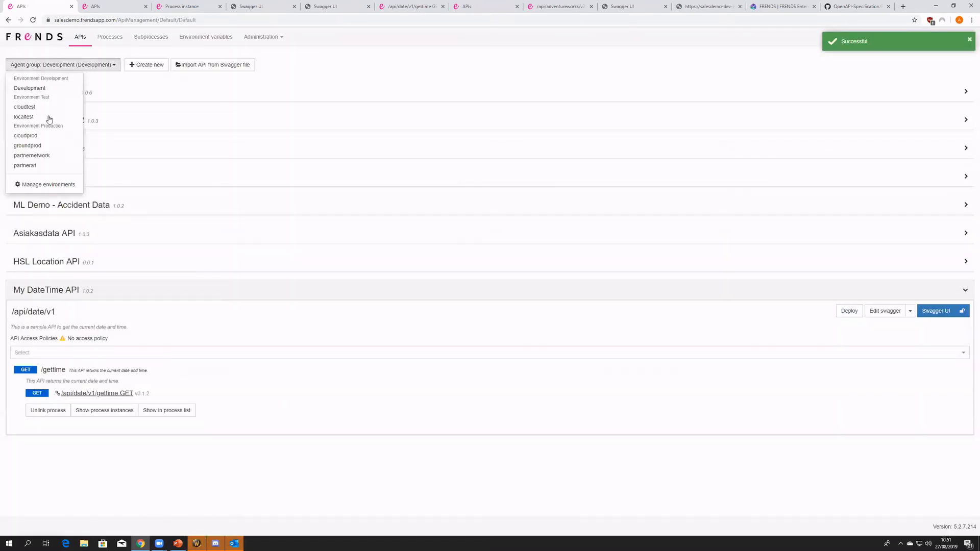
{"action": "left_click", "coordinate": [76, 108]}
{"action": "left_click", "coordinate": [114, 207]}
{"action": "left_click", "coordinate": [90, 288]}
{"action": "middle_click", "coordinate": [122, 40]}
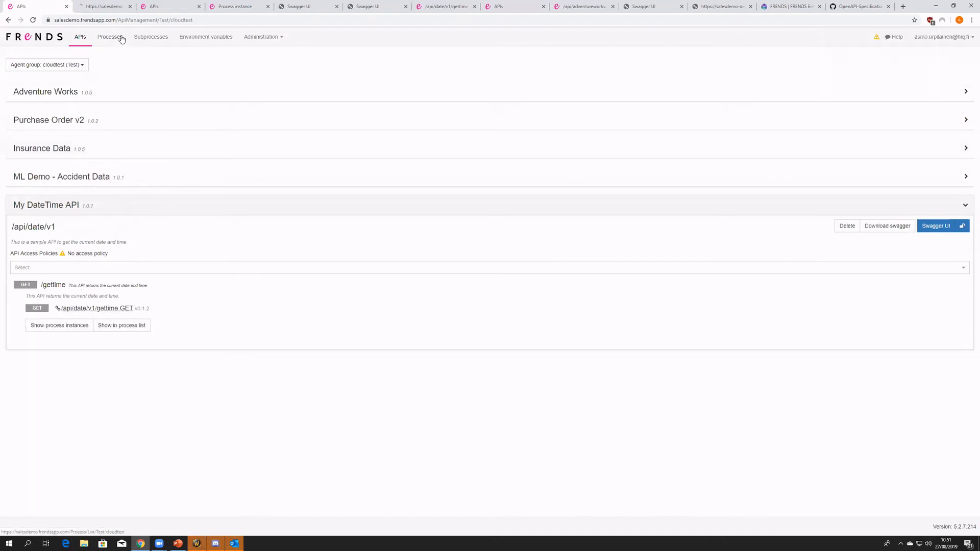
{"action": "left_click", "coordinate": [122, 39]}
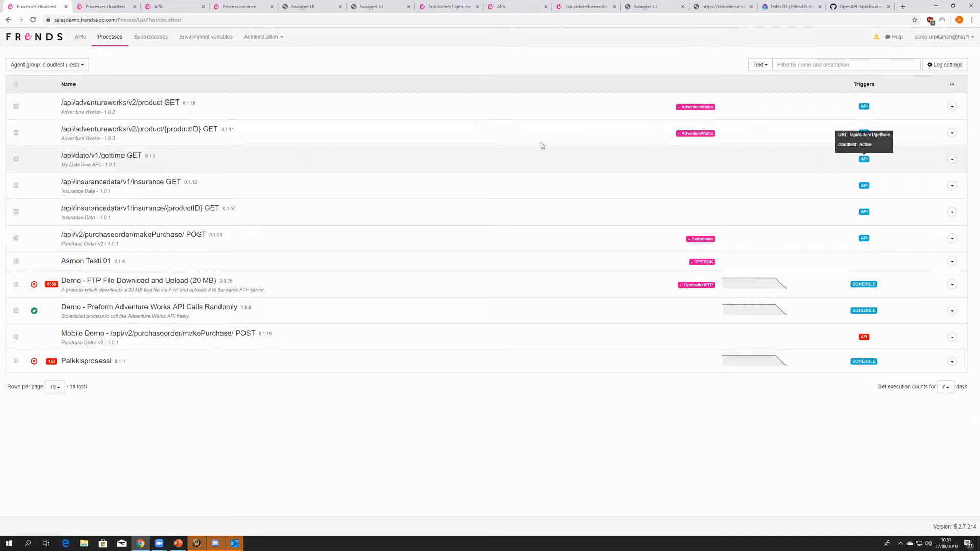
- Return to the cloudtest API list and expand the GET /gettime operation of My DateTime API
{"action": "left_click", "coordinate": [82, 39]}
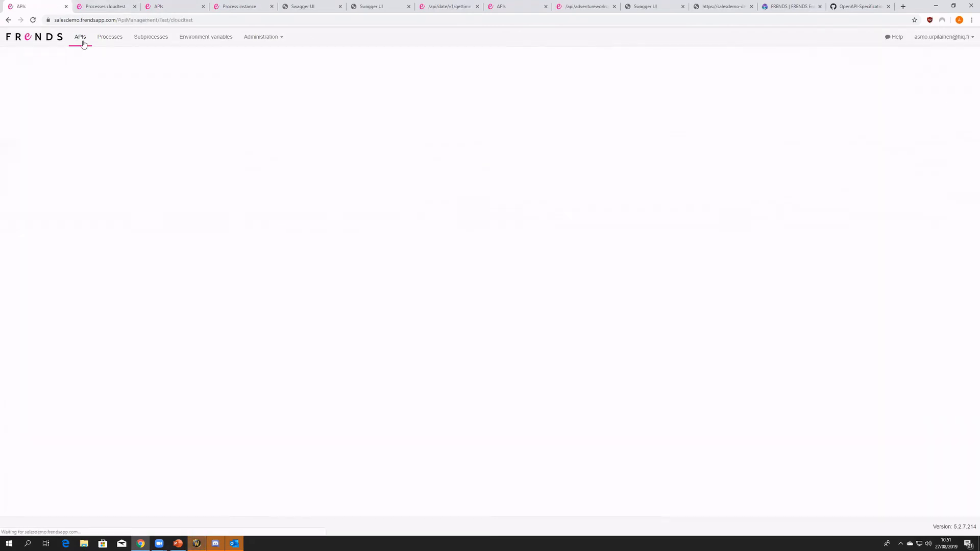
{"action": "left_click", "coordinate": [74, 209]}
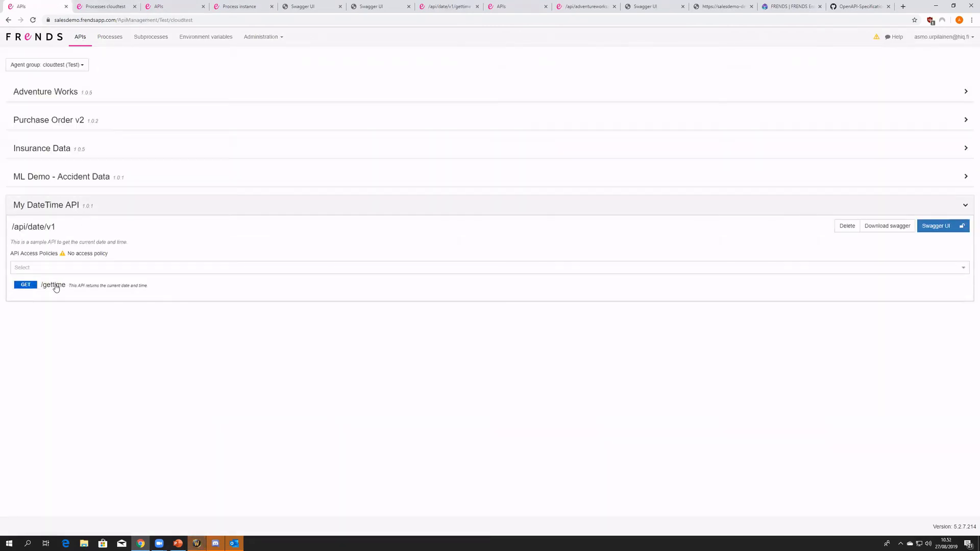
{"action": "left_click", "coordinate": [54, 285]}
- Switch the API list to the Development agent group and expand My DateTime API's GET /gettime operation
{"action": "left_click", "coordinate": [75, 65]}
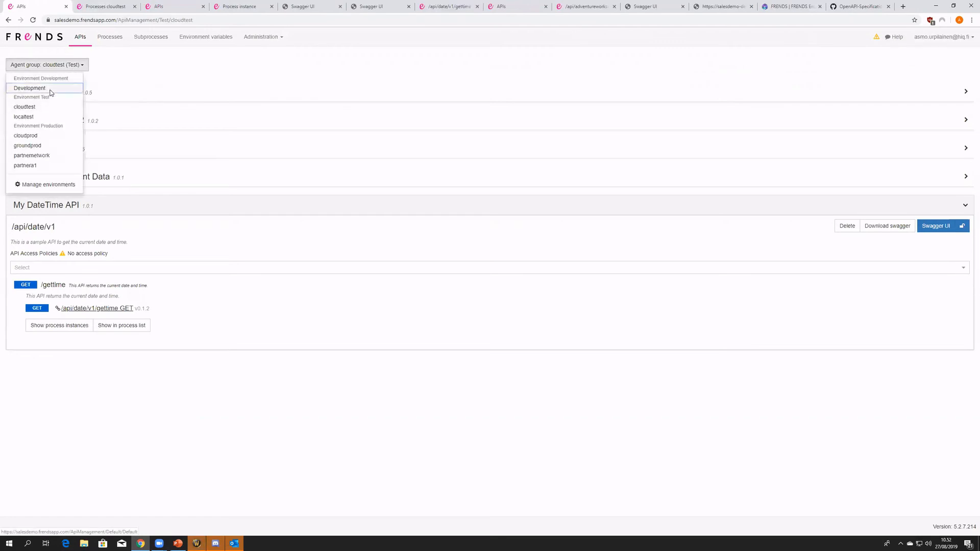
{"action": "left_click", "coordinate": [48, 88]}
{"action": "left_click", "coordinate": [65, 293]}
{"action": "left_click", "coordinate": [64, 378]}
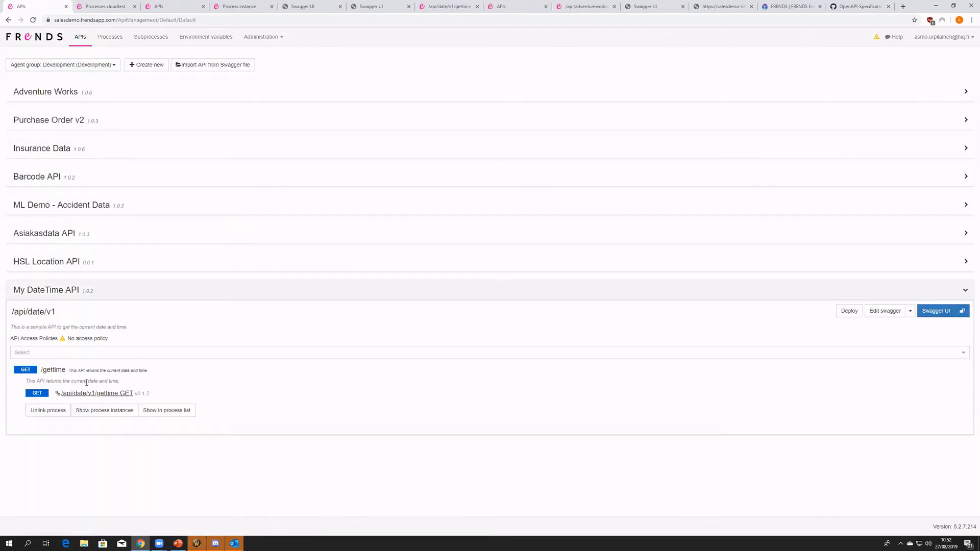
- Check the development agent address of the My DateTime API Swagger UI page, and return to the API list
{"action": "left_click", "coordinate": [292, 7]}
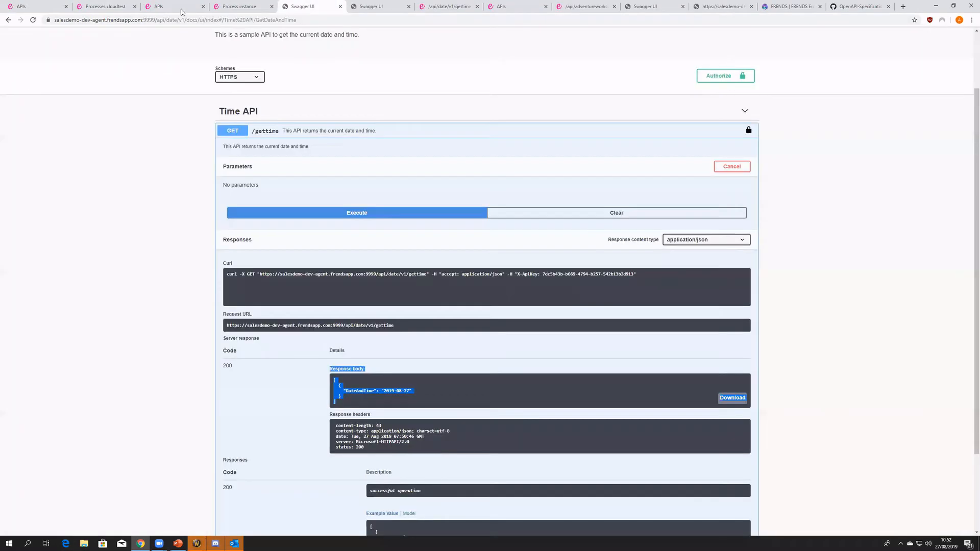
{"action": "mouse_move", "coordinate": [70, 22]}
{"action": "left_mouse_down"}
{"action": "mouse_move", "coordinate": [133, 22]}
{"action": "mouse_move", "coordinate": [89, 21]}
{"action": "left_mouse_up"}
{"action": "left_click", "coordinate": [32, 7]}
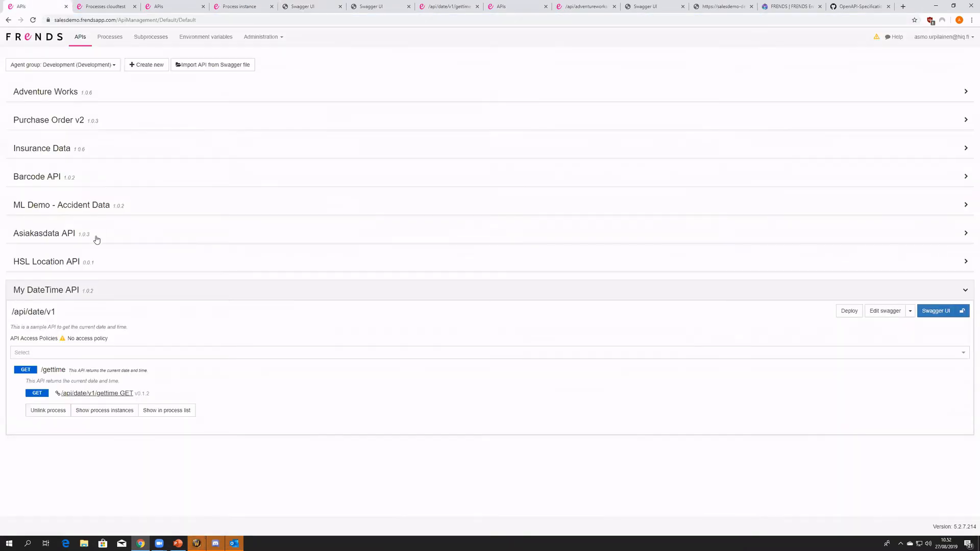
- Open the cloudtest version of My DateTime API in Swagger UI, check its server address and expand GET /gettime
{"action": "left_click", "coordinate": [63, 70]}
{"action": "left_click", "coordinate": [39, 110]}
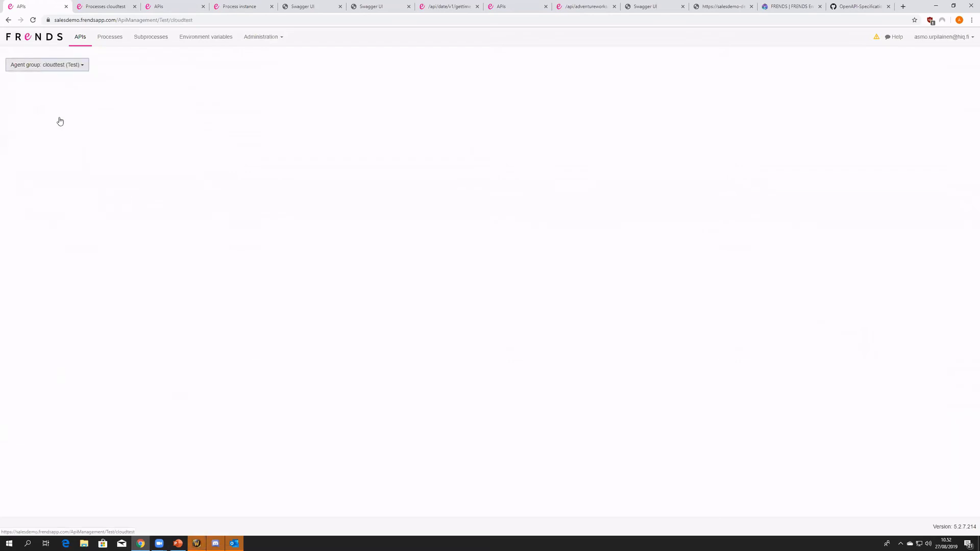
{"action": "left_click", "coordinate": [64, 289]}
{"action": "left_click", "coordinate": [941, 226]}
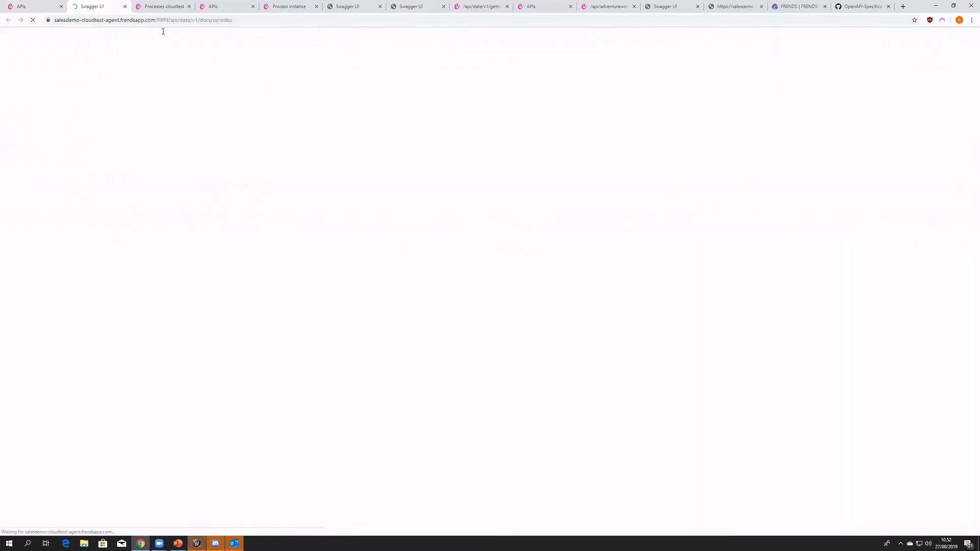
{"action": "left_click_drag", "start_coordinate": [66, 20], "coordinate": [144, 24]}
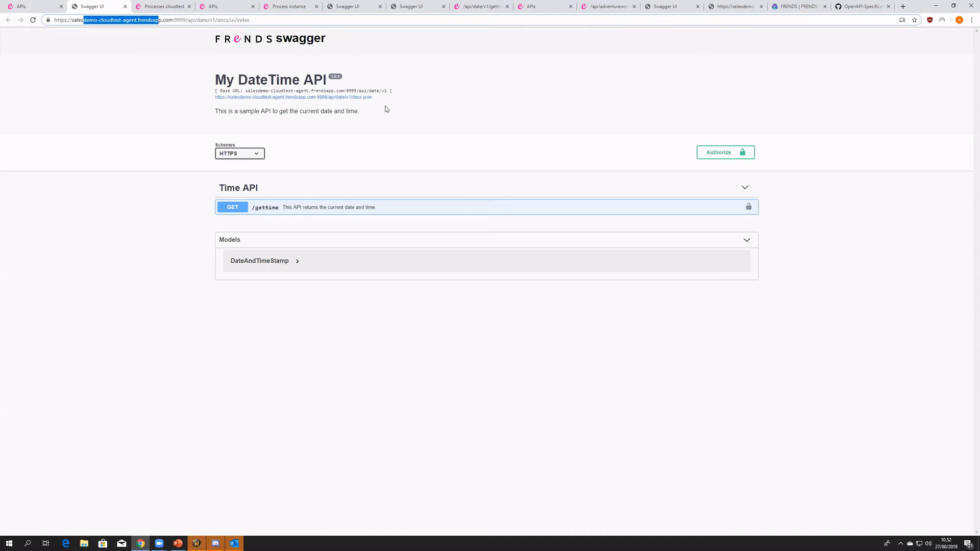
{"action": "left_click", "coordinate": [387, 209]}
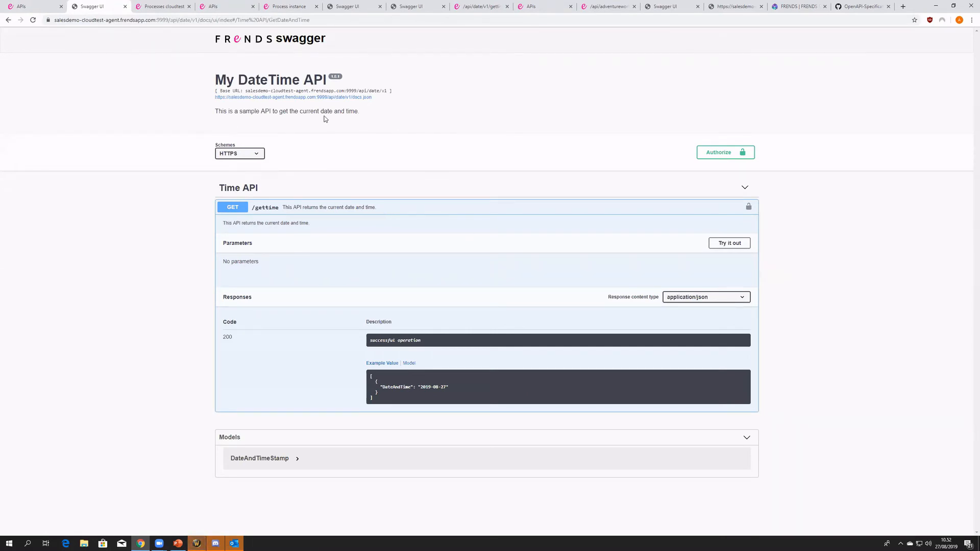
- Switch the API list back to the Development agent group and examine the Adventure Works API's versioned base path
{"action": "left_click", "coordinate": [36, 6]}
{"action": "left_click", "coordinate": [25, 64]}
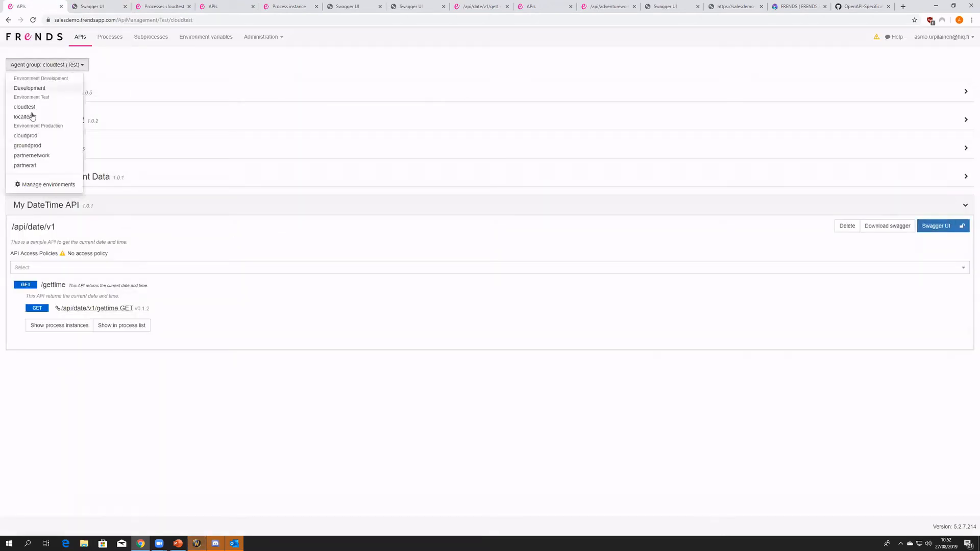
{"action": "left_click", "coordinate": [70, 90]}
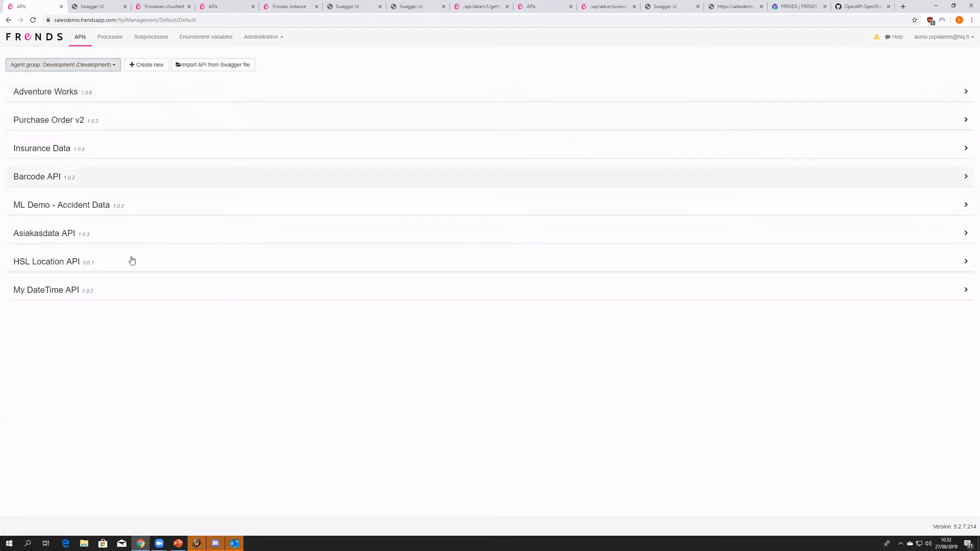
{"action": "left_click", "coordinate": [103, 97]}
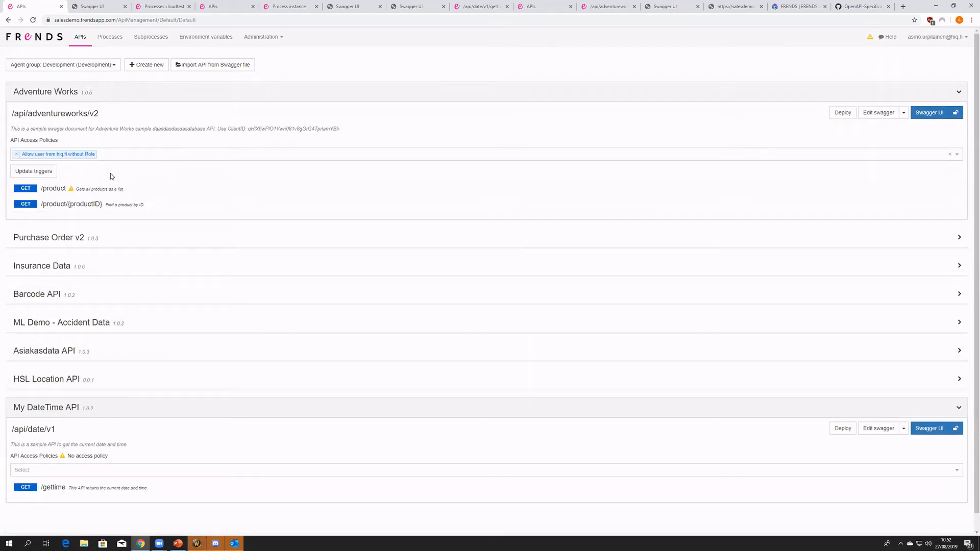
{"action": "left_click_drag", "start_coordinate": [11, 113], "coordinate": [53, 119]}
{"action": "left_click", "coordinate": [107, 124]}
{"action": "left_click", "coordinate": [53, 121]}
- Expand the /gettime operation under My DateTime API to view its linked process in Development
{"action": "scroll", "coordinate": [82, 306], "scroll_direction": "down", "scroll_amount": 1}
{"action": "left_click", "coordinate": [116, 470]}
{"action": "scroll", "coordinate": [205, 419], "scroll_direction": "down", "scroll_amount": 1}
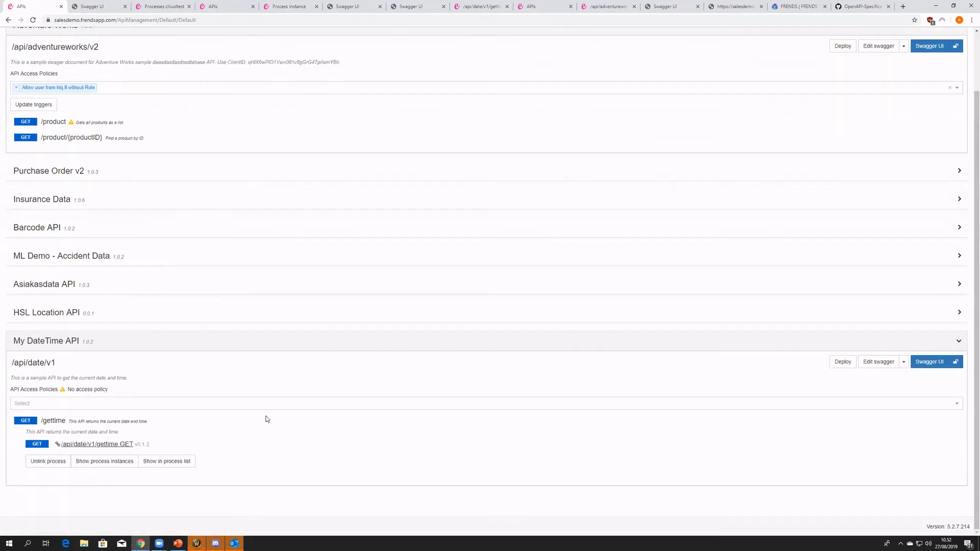
- Open the My DateTime API's Swagger definition and examine its info, tags, definitions and paths sections
{"action": "left_click", "coordinate": [879, 362]}
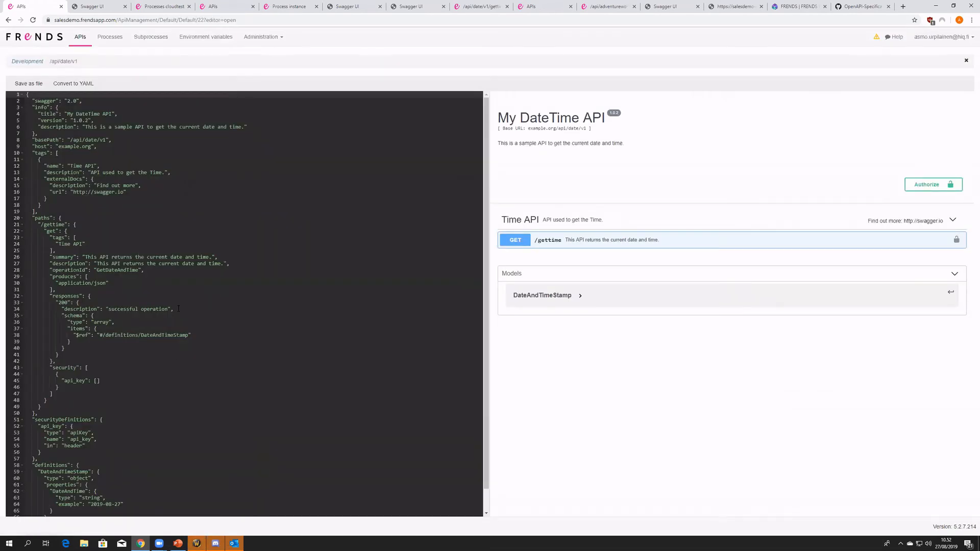
{"action": "left_click_drag", "start_coordinate": [31, 101], "coordinate": [88, 199]}
{"action": "left_click", "coordinate": [87, 199]}
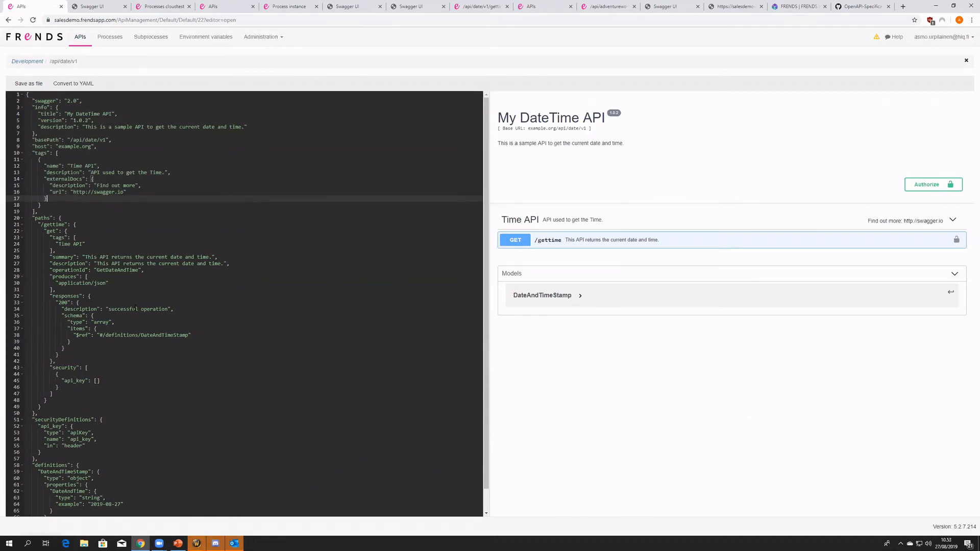
{"action": "scroll", "coordinate": [118, 352], "scroll_direction": "down", "scroll_amount": 1}
{"action": "left_click_drag", "start_coordinate": [77, 498], "coordinate": [26, 442]}
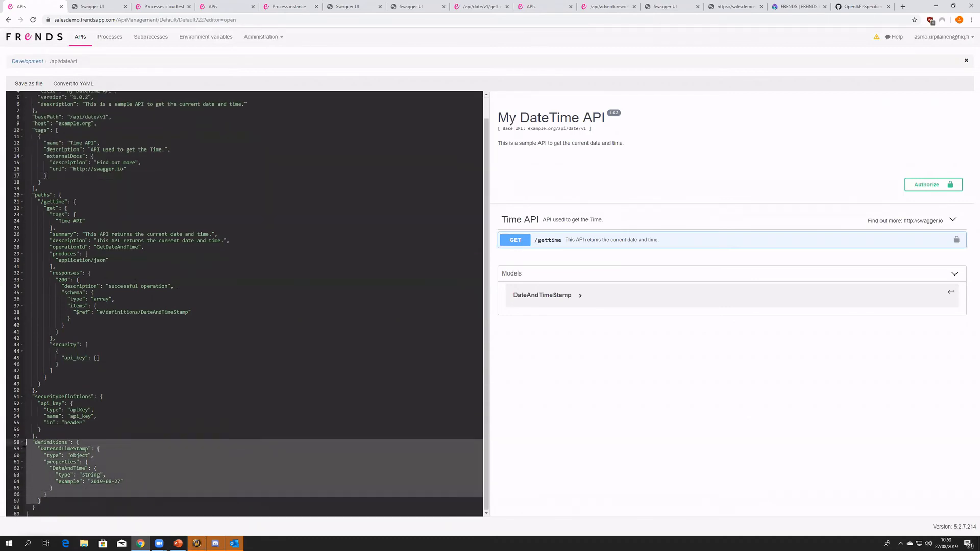
{"action": "left_click_drag", "start_coordinate": [47, 377], "coordinate": [27, 195]}
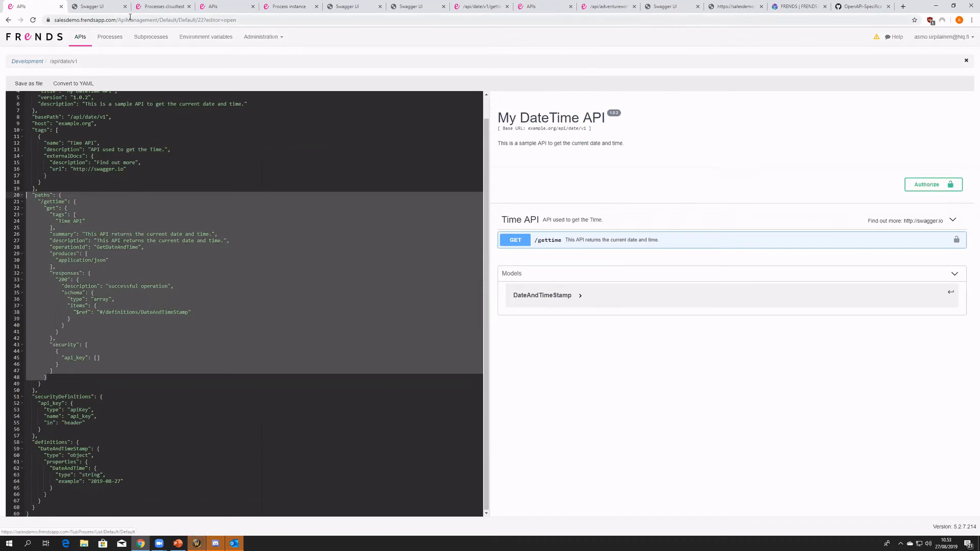
- Open the /api/date/v1/gettime GET process from the Development process list to view its diagram
{"action": "left_click", "coordinate": [142, 5]}
{"action": "left_click", "coordinate": [110, 38]}
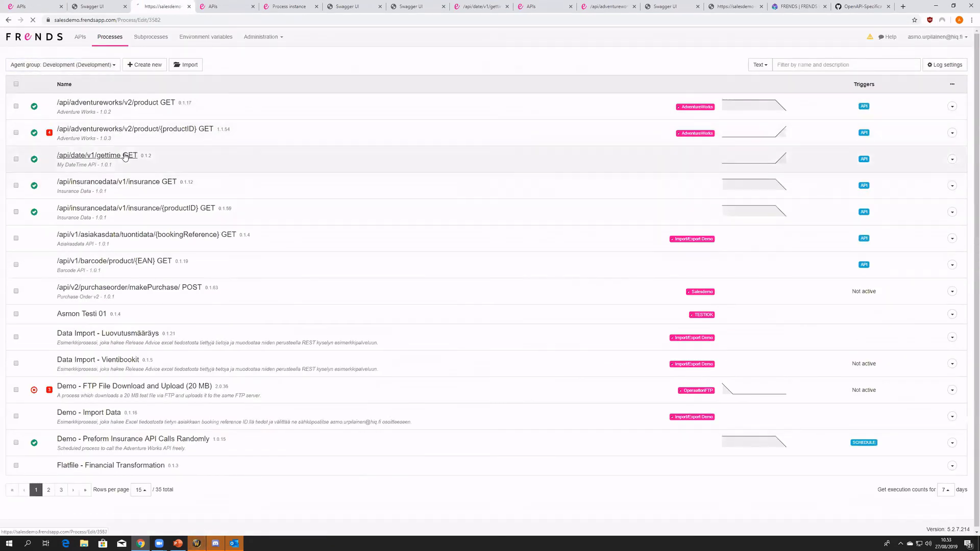
{"action": "left_click", "coordinate": [125, 157]}
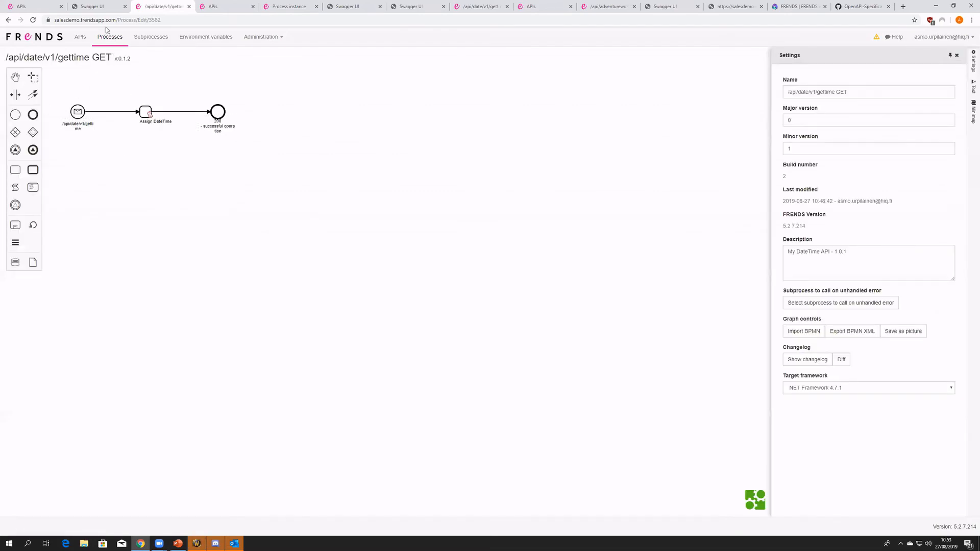
- Return to the Swagger definition and examine the securityDefinitions block and the api_key security of GET /gettime
{"action": "left_click", "coordinate": [21, 6]}
{"action": "left_click_drag", "start_coordinate": [68, 428], "coordinate": [27, 396]}
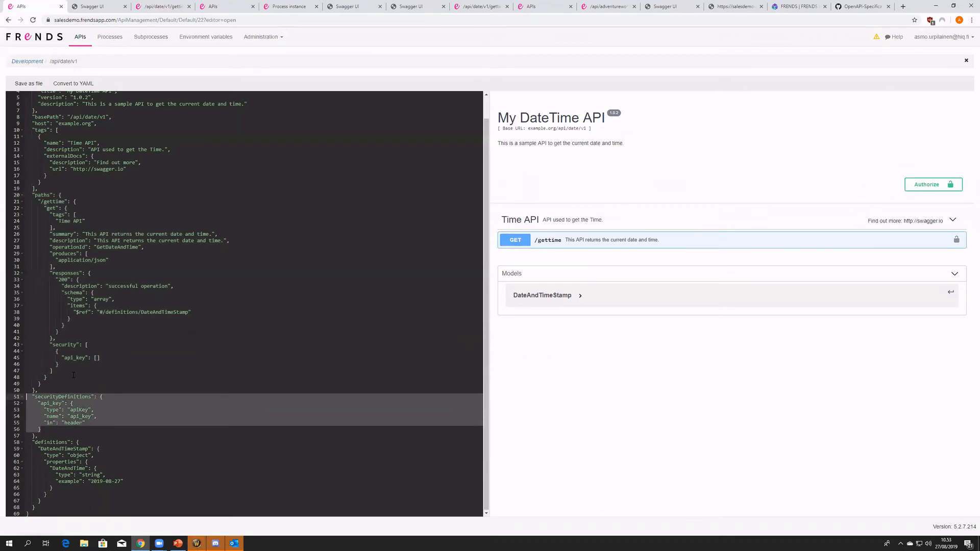
{"action": "left_click_drag", "start_coordinate": [73, 375], "coordinate": [31, 345]}
{"action": "double_click", "coordinate": [82, 360]}
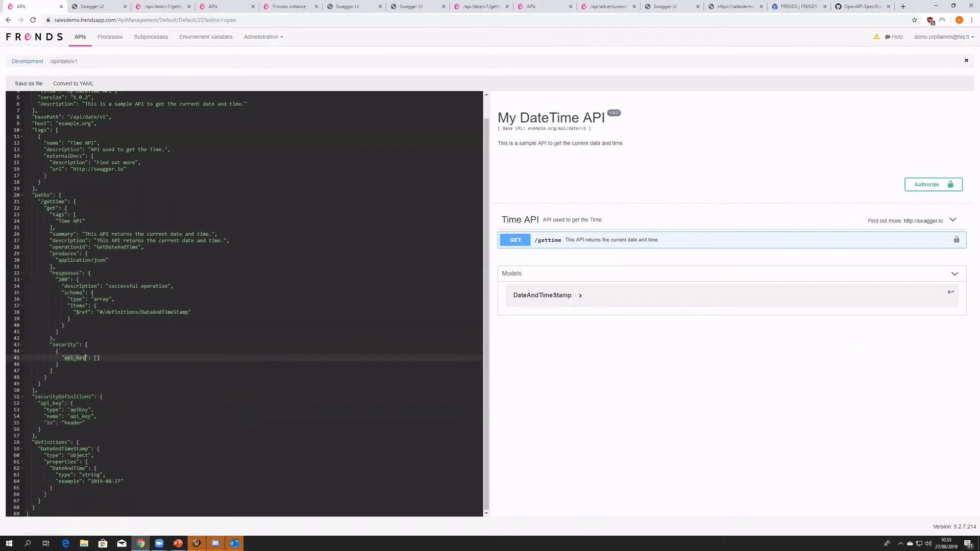
- Open the API key administration and view the Time Key entry with its key value and ruleset
{"action": "left_click", "coordinate": [280, 37]}
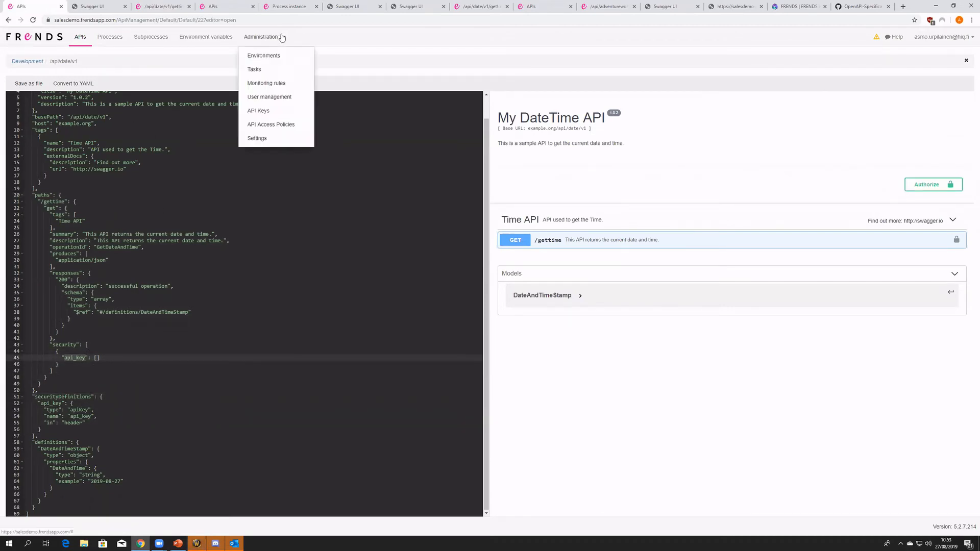
{"action": "left_click", "coordinate": [289, 111]}
{"action": "left_click", "coordinate": [525, 63]}
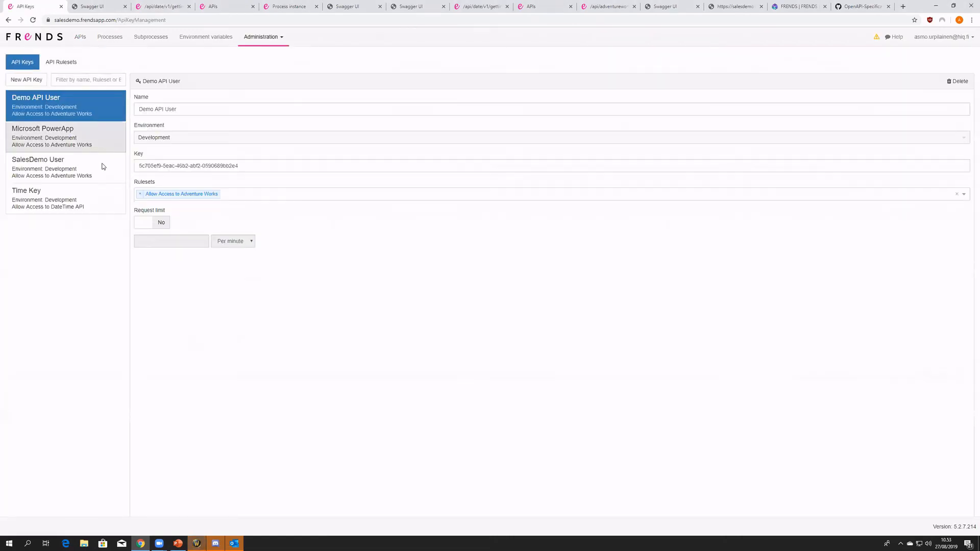
{"action": "left_click", "coordinate": [60, 202]}
{"action": "left_click_drag", "start_coordinate": [244, 167], "coordinate": [139, 166]}
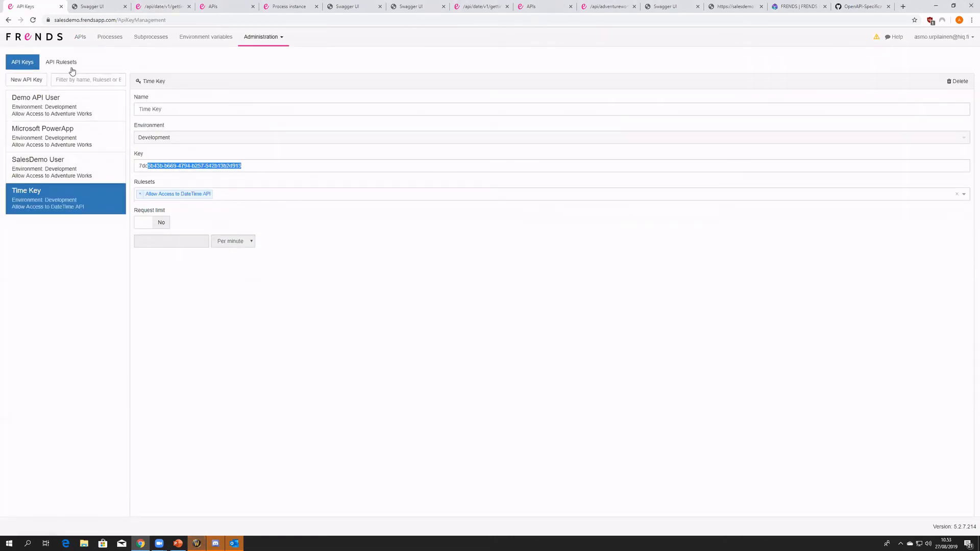
- Review the path rule and assigned key of the Allow Access to DateTime API ruleset, and return to the API keys
{"action": "left_click", "coordinate": [61, 61]}
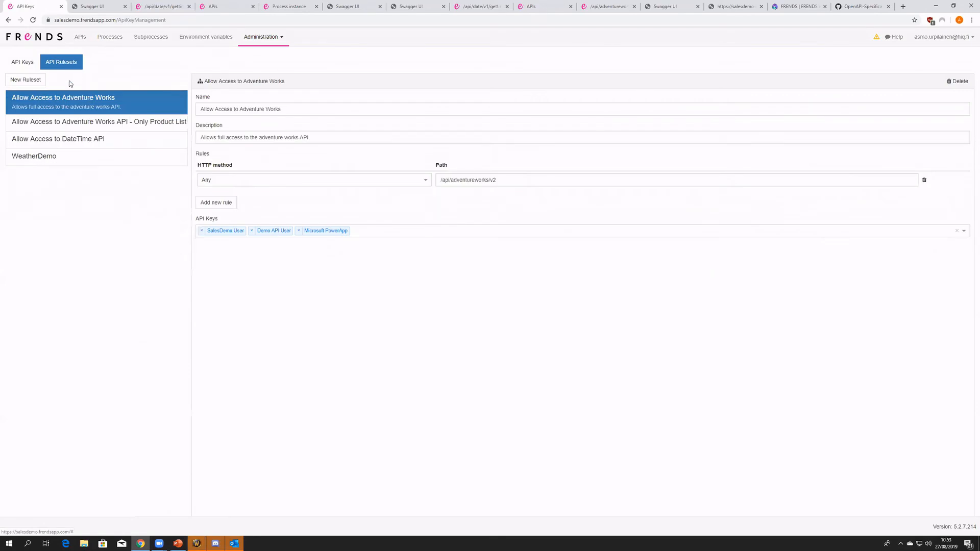
{"action": "left_click", "coordinate": [87, 139]}
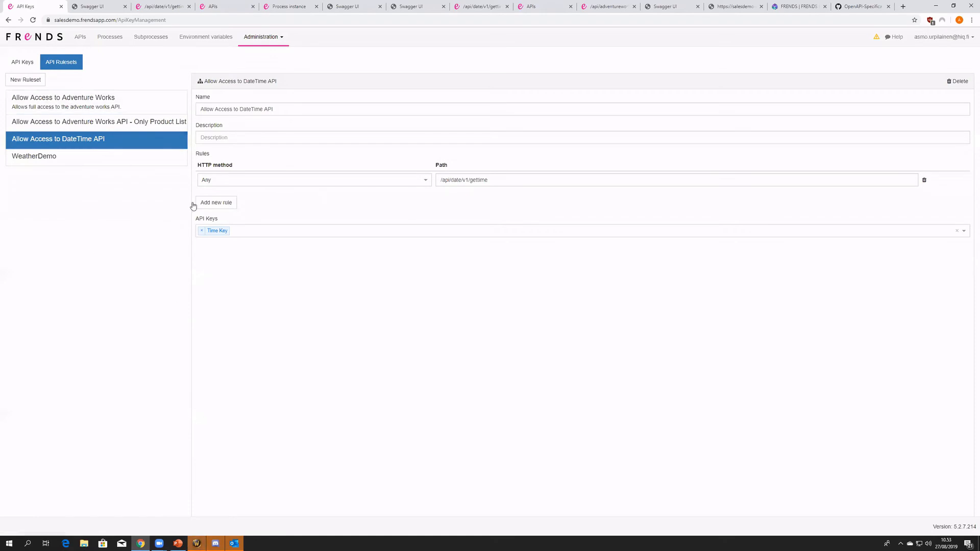
{"action": "left_click", "coordinate": [23, 62]}
- Open the Adventure Works API from the API list in Swagger UI and examine GET /product's example response
{"action": "left_click", "coordinate": [80, 41]}
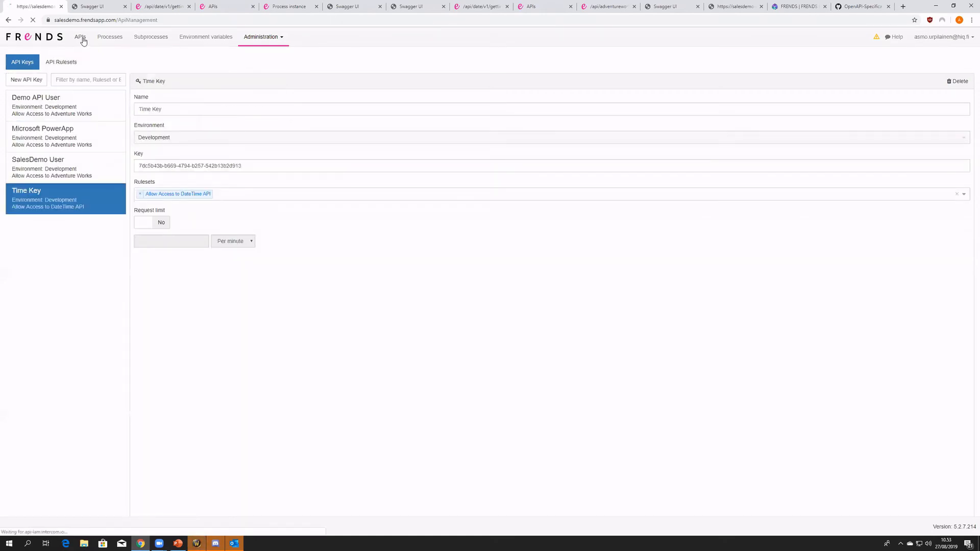
{"action": "left_click", "coordinate": [93, 94]}
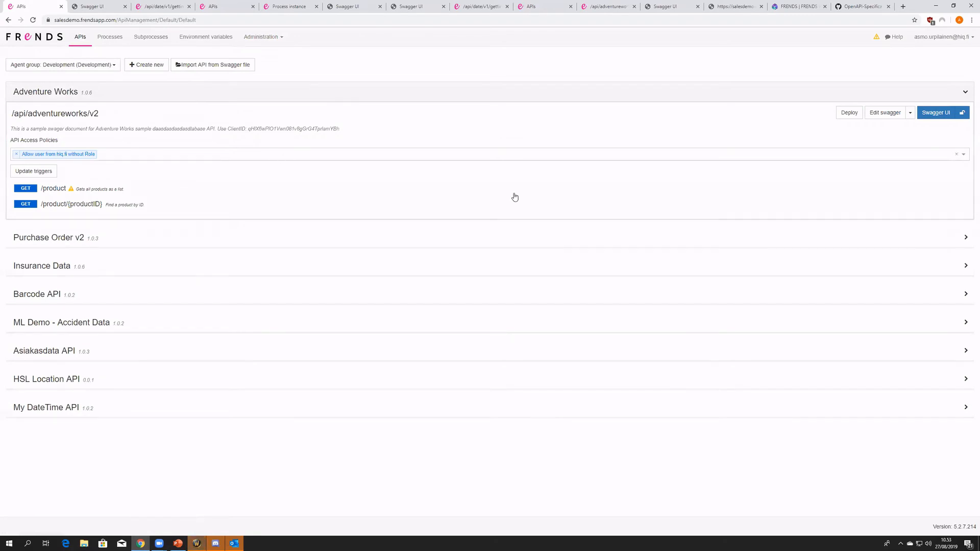
{"action": "left_click", "coordinate": [939, 112]}
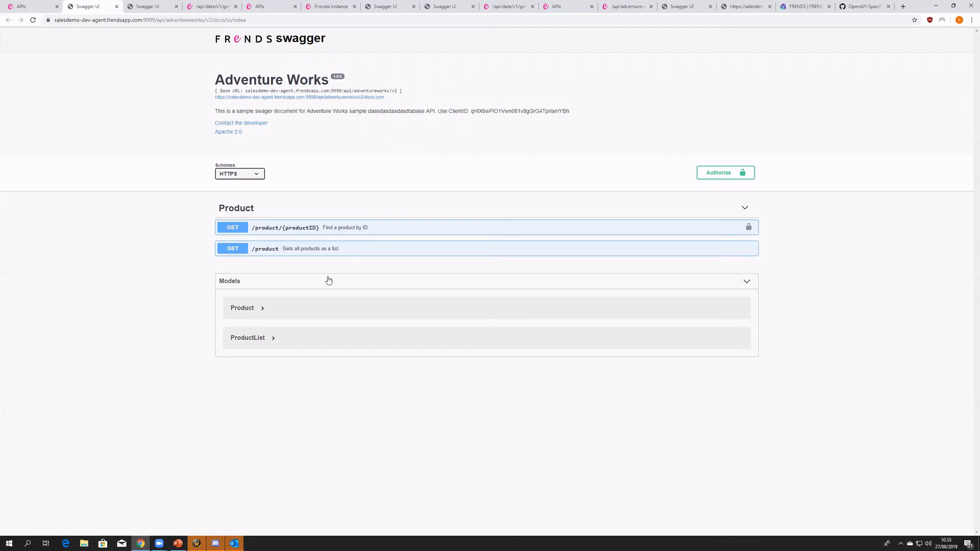
{"action": "left_click", "coordinate": [351, 254]}
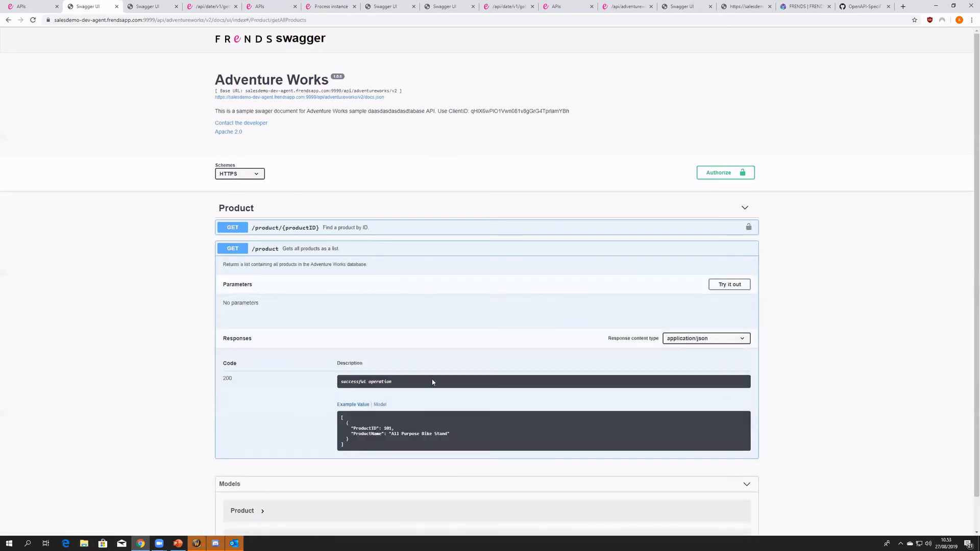
{"action": "left_click_drag", "start_coordinate": [365, 450], "coordinate": [339, 413]}
{"action": "left_click", "coordinate": [353, 425]}
- Execute GET /product without parameters and look through the returned product list
{"action": "left_click", "coordinate": [724, 290]}
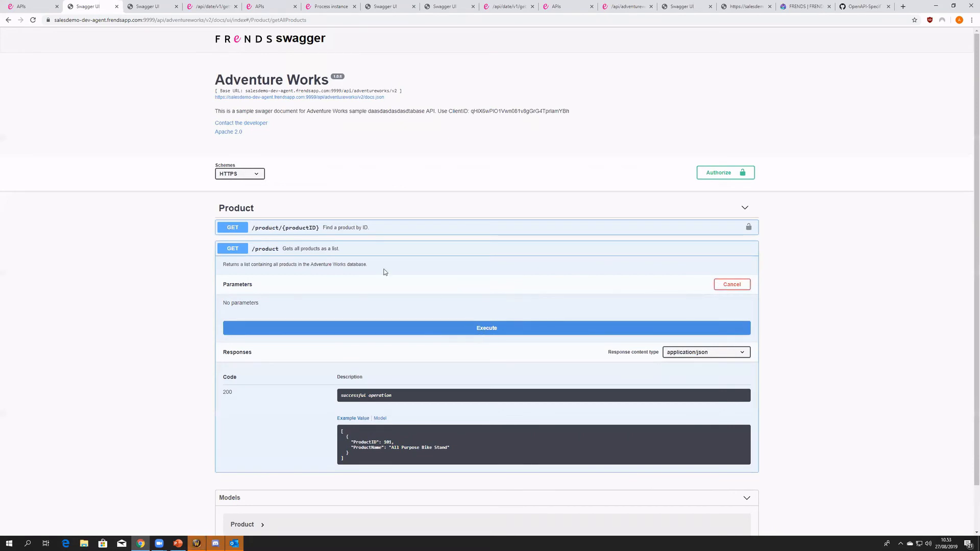
{"action": "left_click", "coordinate": [367, 329]}
{"action": "scroll", "coordinate": [368, 255], "scroll_direction": "down", "scroll_amount": 2}
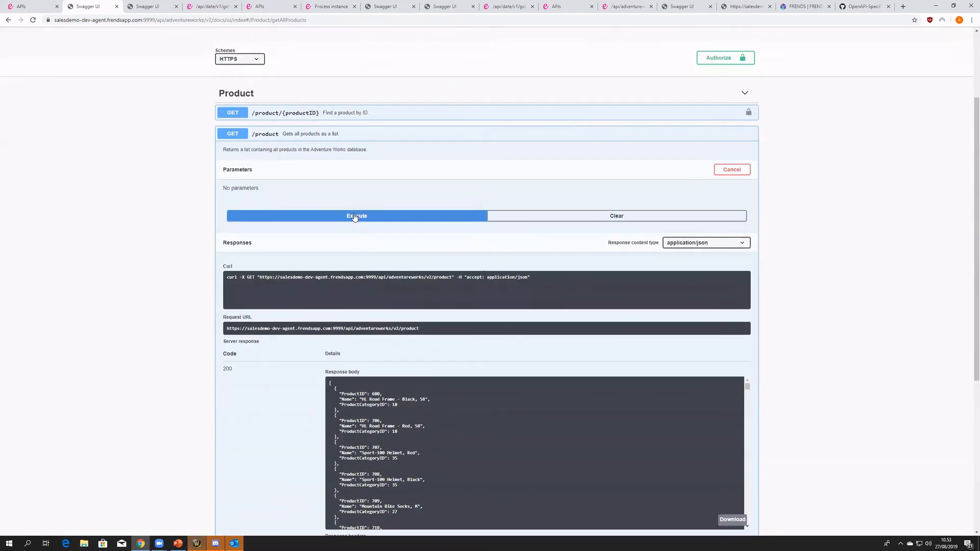
{"action": "scroll", "coordinate": [397, 279], "scroll_direction": "down", "scroll_amount": 4}
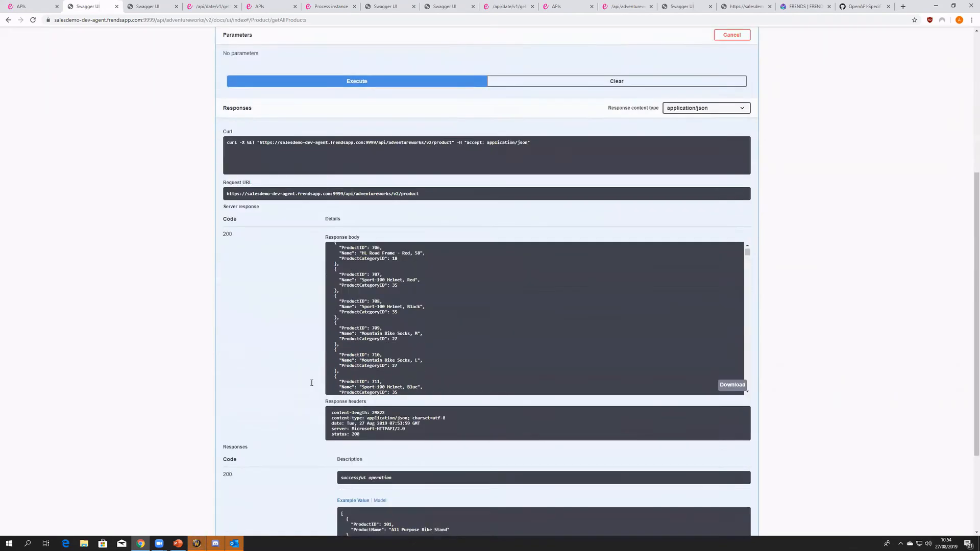
{"action": "scroll", "coordinate": [398, 279], "scroll_direction": "up", "scroll_amount": 3}
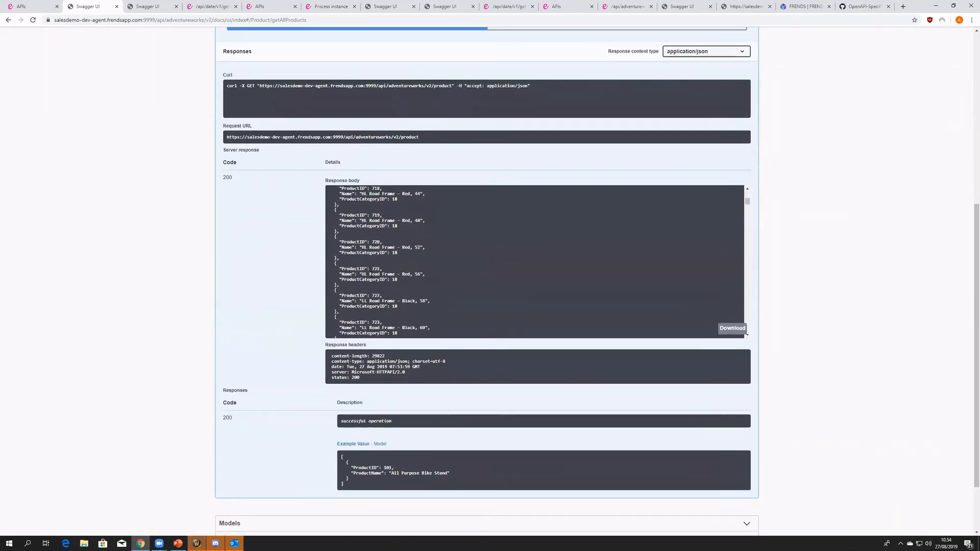
{"action": "scroll", "coordinate": [236, 273], "scroll_direction": "up", "scroll_amount": 4}
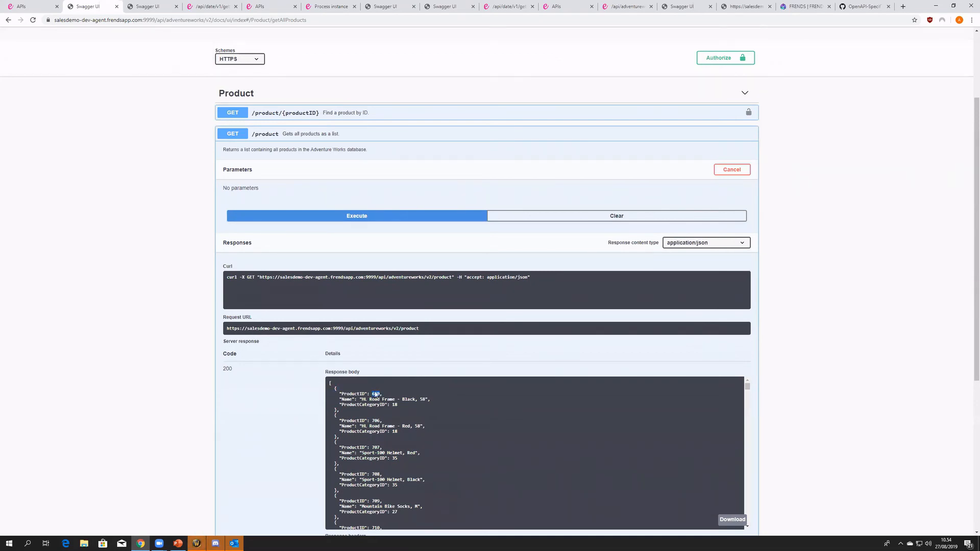
- Expand GET /product/{productID} and compare its example response with the first product returned by GET /product
{"action": "scroll", "coordinate": [375, 391], "scroll_direction": "up", "scroll_amount": 3}
{"action": "left_click", "coordinate": [303, 227]}
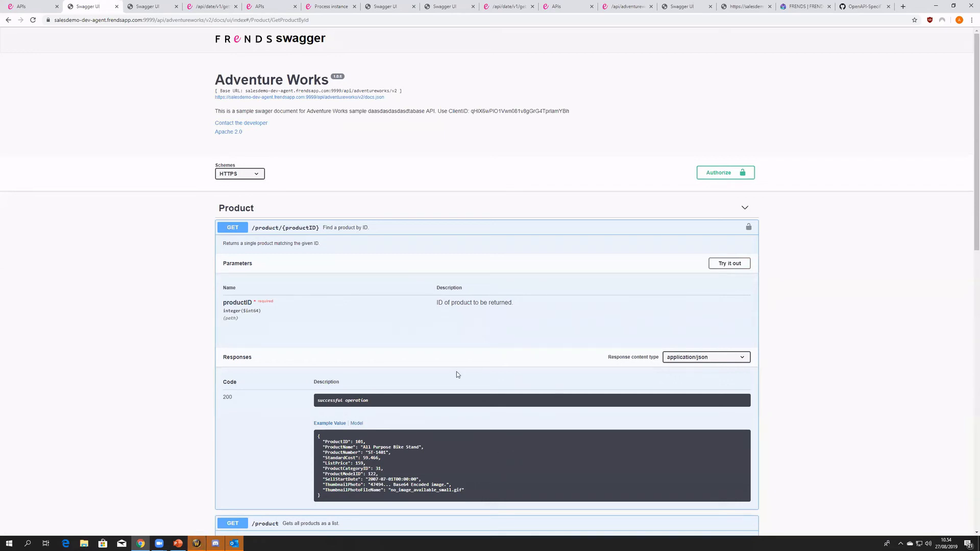
{"action": "scroll", "coordinate": [411, 433], "scroll_direction": "down", "scroll_amount": 8}
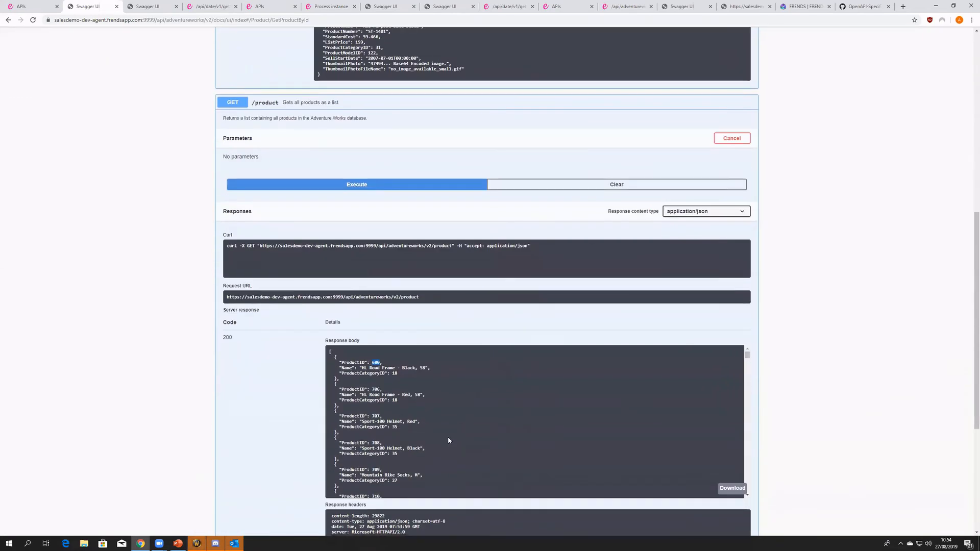
{"action": "left_click_drag", "start_coordinate": [438, 448], "coordinate": [326, 363]}
{"action": "left_click", "coordinate": [403, 376]}
{"action": "left_click_drag", "start_coordinate": [403, 373], "coordinate": [312, 366]}
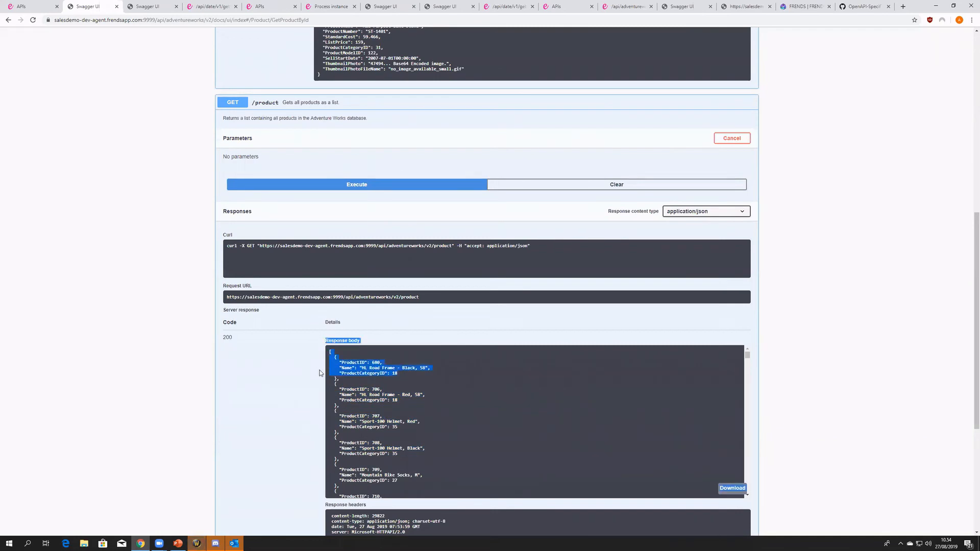
{"action": "scroll", "coordinate": [416, 355], "scroll_direction": "up", "scroll_amount": 3}
{"action": "scroll", "coordinate": [417, 354], "scroll_direction": "up", "scroll_amount": 3}
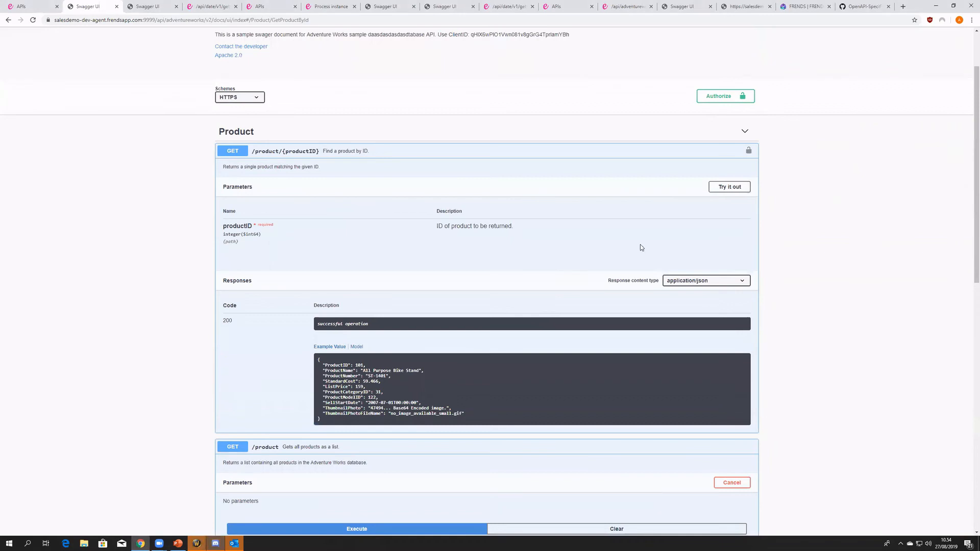
- Execute GET /product/{productID} with the first listed product's ID, 680, and check the server response code
{"action": "scroll", "coordinate": [388, 368], "scroll_direction": "down", "scroll_amount": 6}
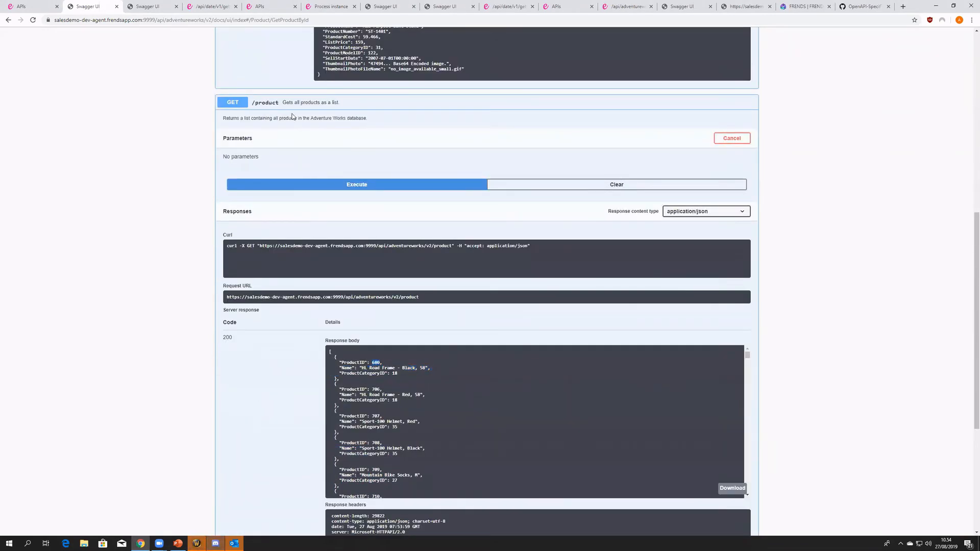
{"action": "scroll", "coordinate": [275, 372], "scroll_direction": "up", "scroll_amount": 5}
{"action": "scroll", "coordinate": [445, 401], "scroll_direction": "up", "scroll_amount": 2}
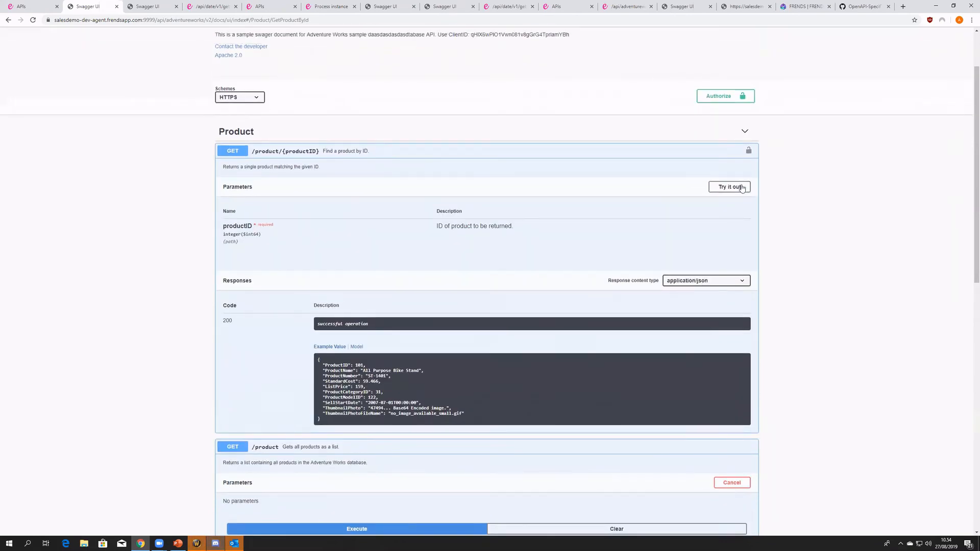
{"action": "left_click", "coordinate": [730, 186]}
{"action": "left_click", "coordinate": [441, 243]}
{"action": "type", "text": "680"}
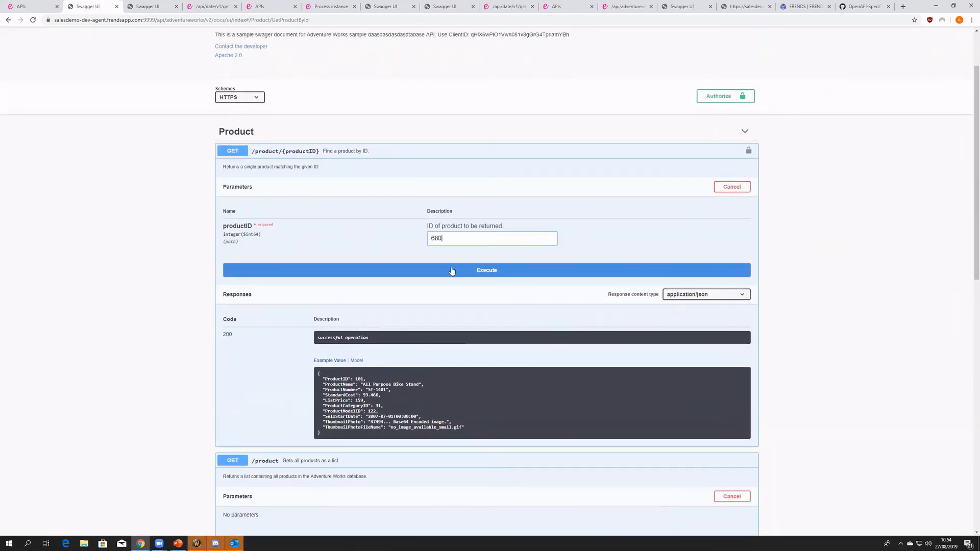
{"action": "left_click", "coordinate": [452, 271]}
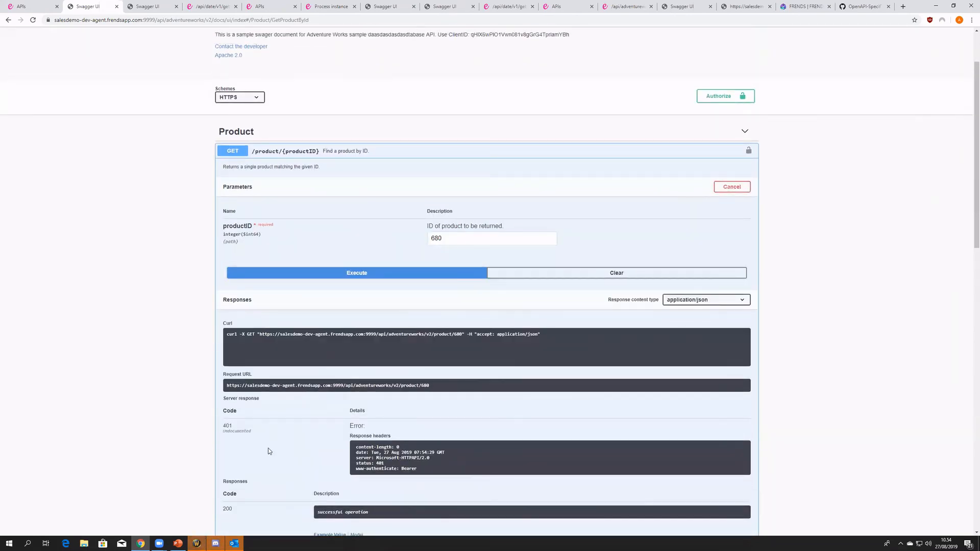
{"action": "mouse_move", "coordinate": [221, 431]}
{"action": "left_mouse_down"}
{"action": "mouse_move", "coordinate": [261, 434]}
{"action": "mouse_move", "coordinate": [226, 429]}
{"action": "left_mouse_up"}
{"action": "left_click", "coordinate": [249, 433]}
- Check the available authorizations, select the client ID in the Adventure Works description, and reopen the authorization dialog
{"action": "scroll", "coordinate": [627, 229], "scroll_direction": "up", "scroll_amount": 2}
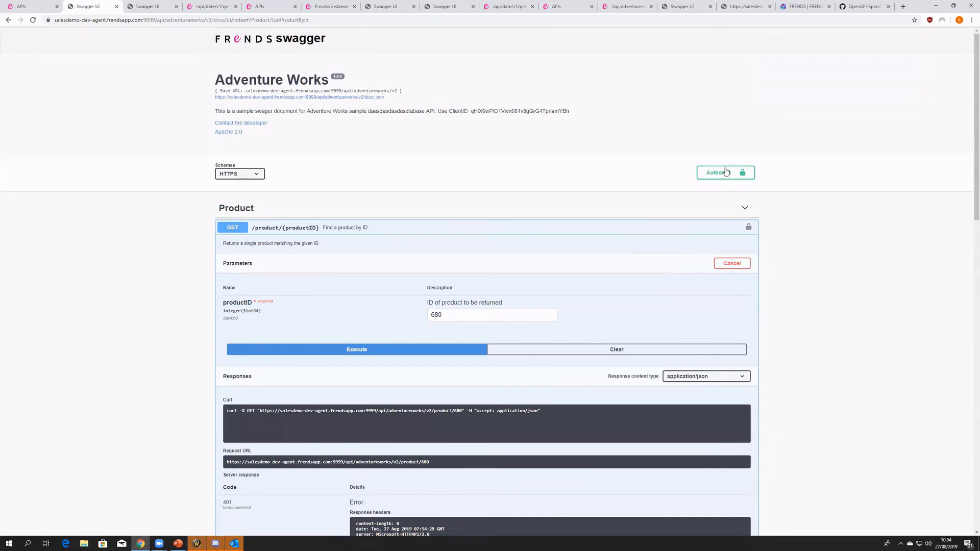
{"action": "left_click", "coordinate": [726, 171]}
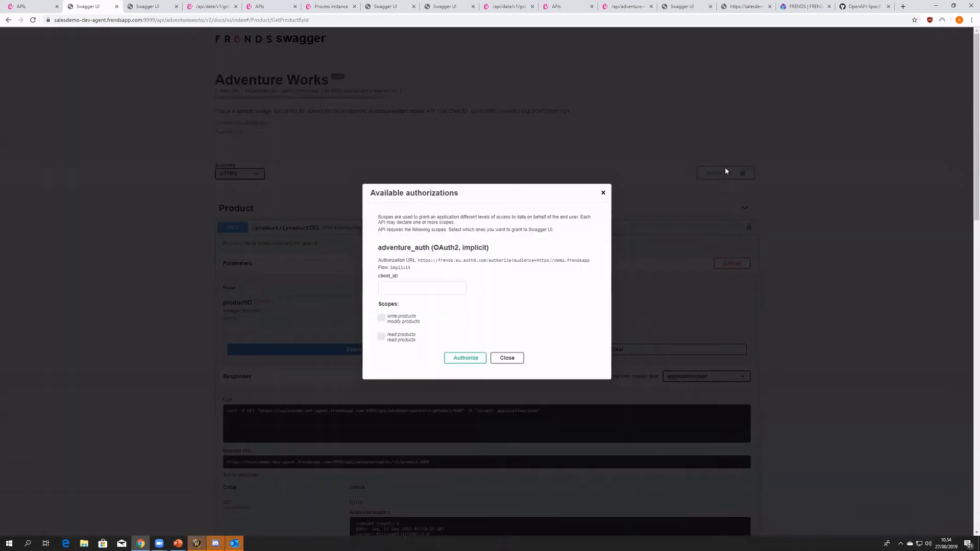
{"action": "left_click", "coordinate": [518, 360]}
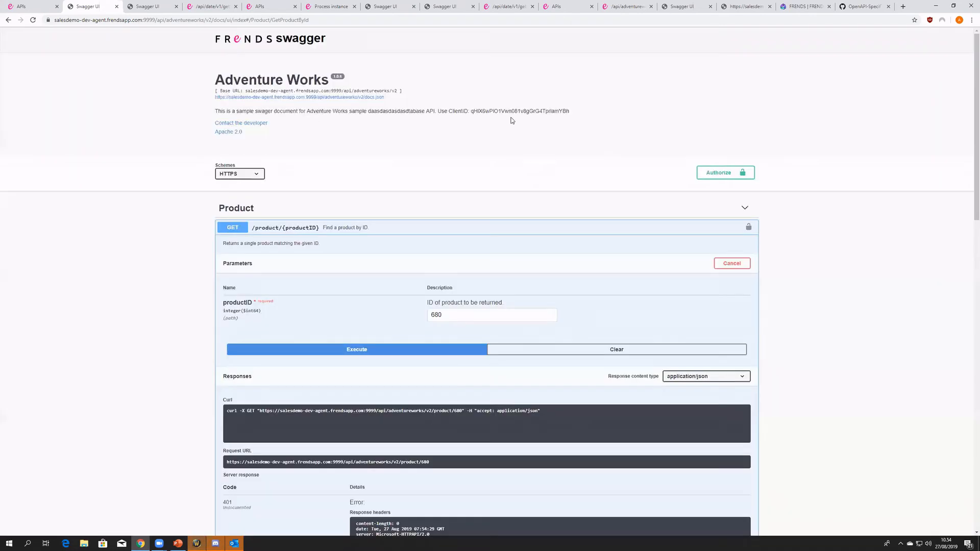
{"action": "double_click", "coordinate": [557, 111]}
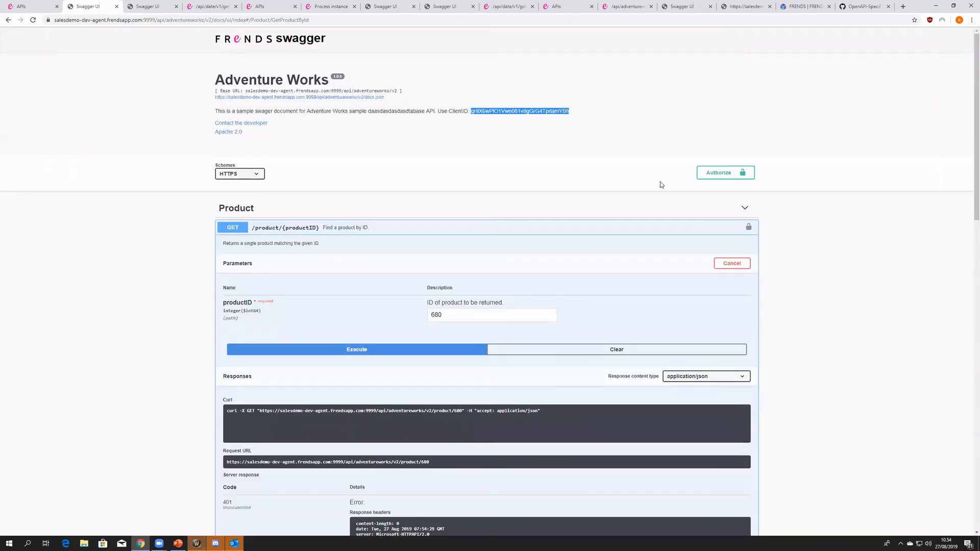
{"action": "left_click", "coordinate": [732, 176]}
- Examine the adventure_auth OAuth2 implicit flow and its authorization URL in the dialog
{"action": "left_click_drag", "start_coordinate": [395, 248], "coordinate": [434, 247]}
{"action": "left_click", "coordinate": [473, 257]}
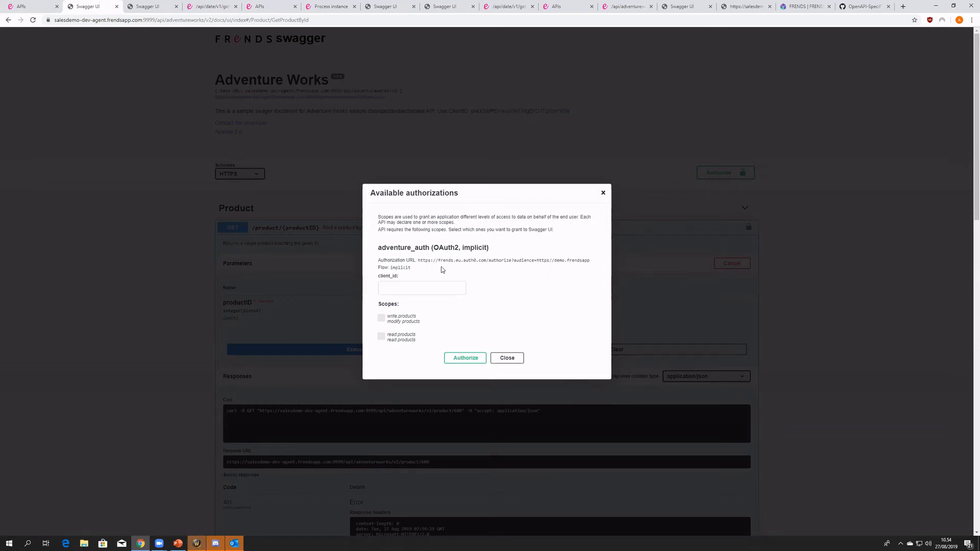
{"action": "left_click_drag", "start_coordinate": [406, 268], "coordinate": [378, 247]}
{"action": "left_click", "coordinate": [463, 269]}
{"action": "left_click_drag", "start_coordinate": [591, 258], "coordinate": [417, 261]}
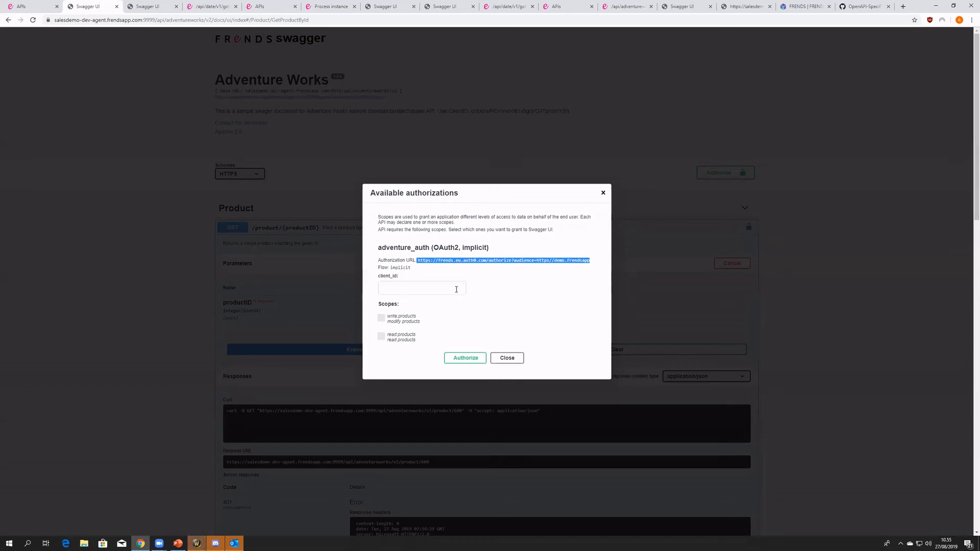
- Paste the copied client ID into the adventure_auth authorization and check it against the authorization URL
{"action": "left_click", "coordinate": [456, 286]}
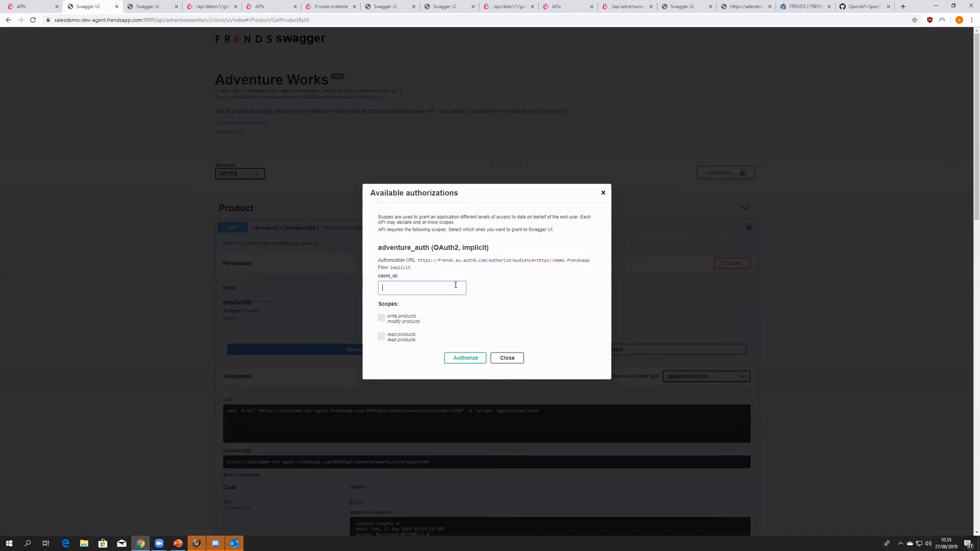
{"action": "type", "text": "dHX6wPIOtlVwn081v8gGrG4TprlamYBh"}
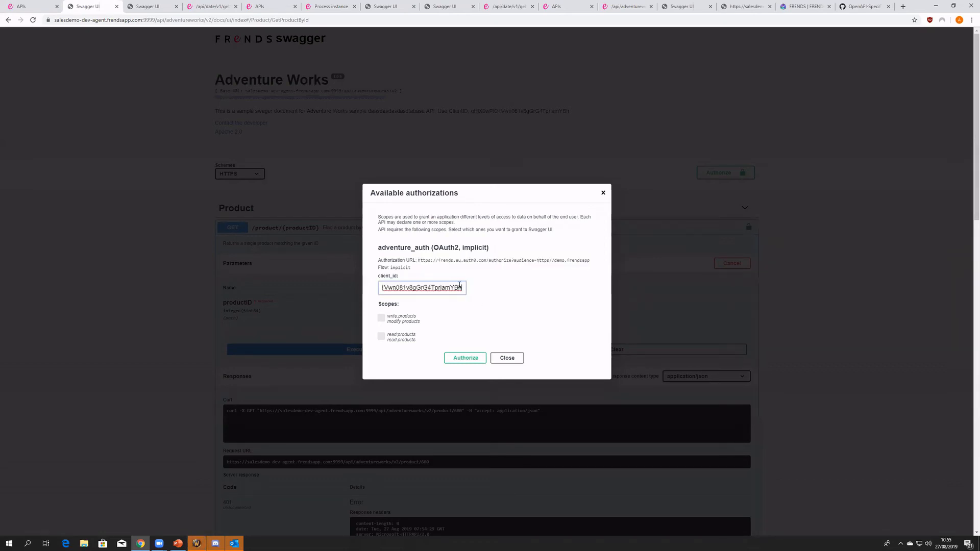
{"action": "double_click", "coordinate": [433, 286]}
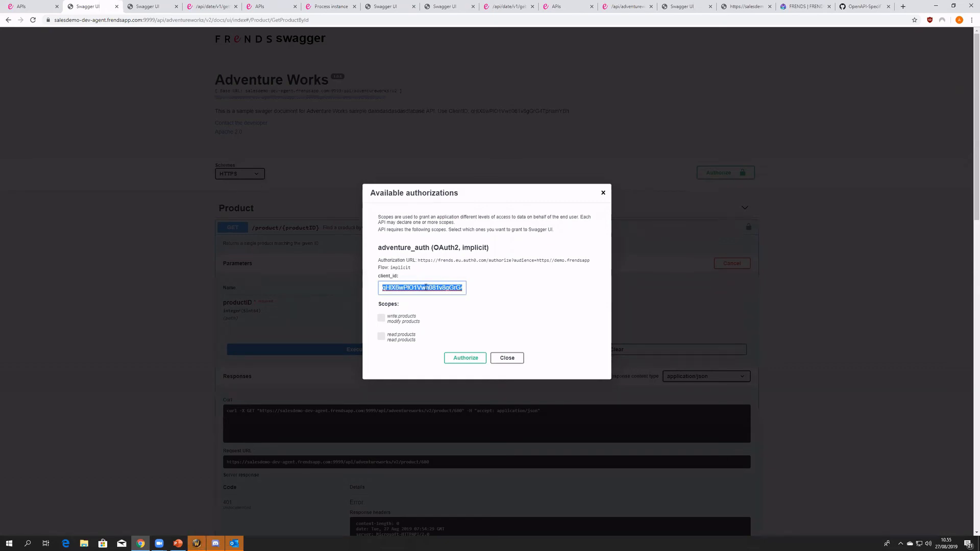
{"action": "mouse_move", "coordinate": [424, 263]}
{"action": "left_mouse_down"}
{"action": "mouse_move", "coordinate": [598, 262]}
{"action": "mouse_move", "coordinate": [419, 259]}
{"action": "left_mouse_up"}
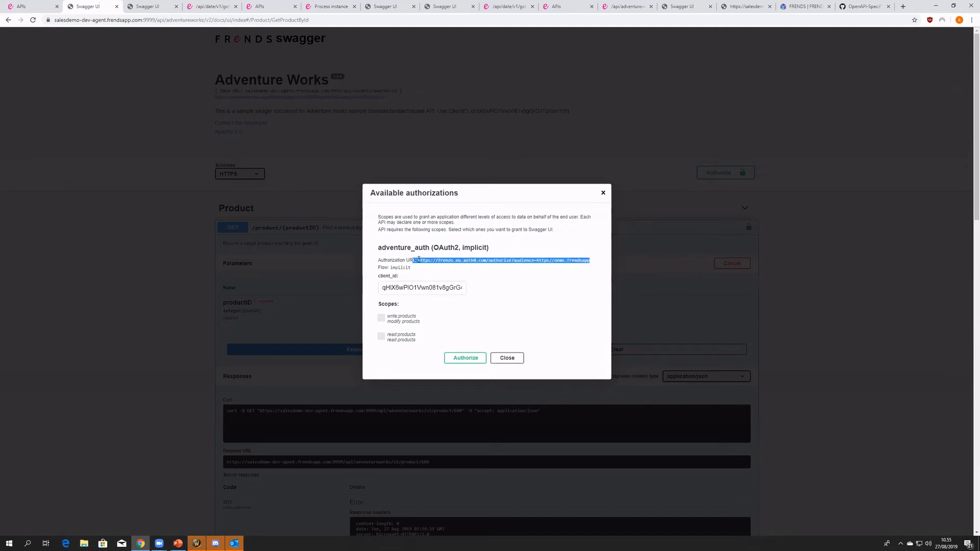
{"action": "left_click", "coordinate": [419, 260]}
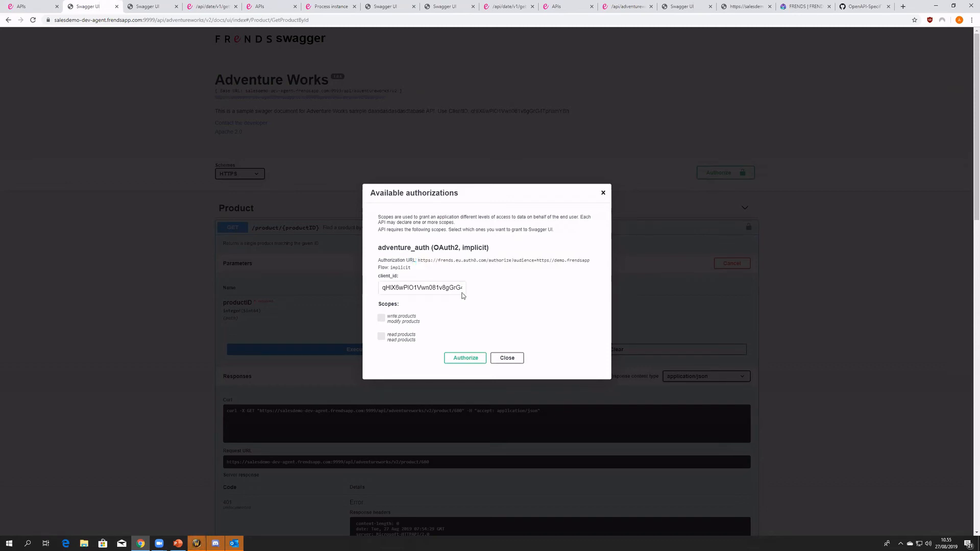
- Select only the read products scope and request authorization for adventure_auth
{"action": "left_click", "coordinate": [382, 318]}
{"action": "left_click", "coordinate": [381, 318]}
{"action": "left_click", "coordinate": [382, 336]}
{"action": "left_click", "coordinate": [466, 359]}
- Log in with the account e-mail and password, check the masked client ID, and close the authorization dialog
{"action": "left_click", "coordinate": [360, 285]}
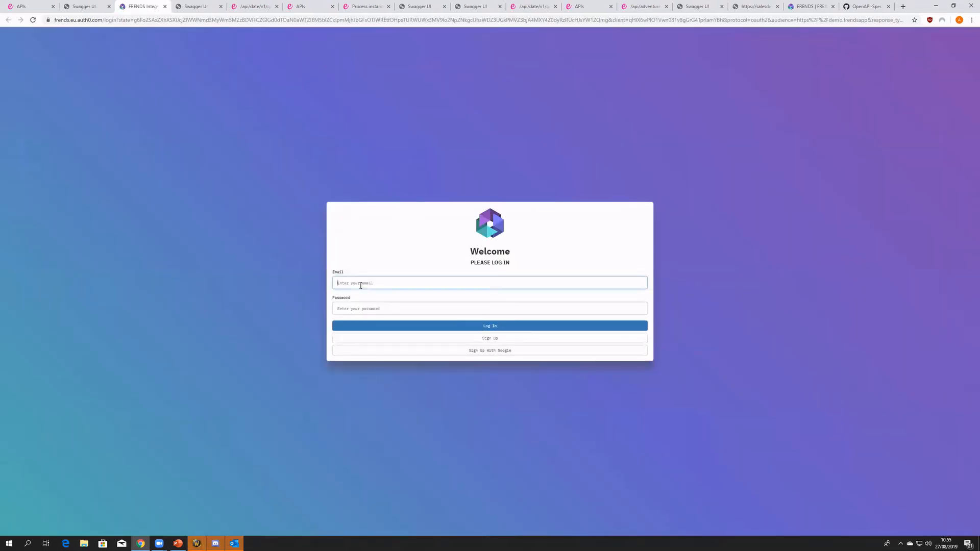
{"action": "key", "text": "Tab"}
{"action": "type", "text": "*******"}
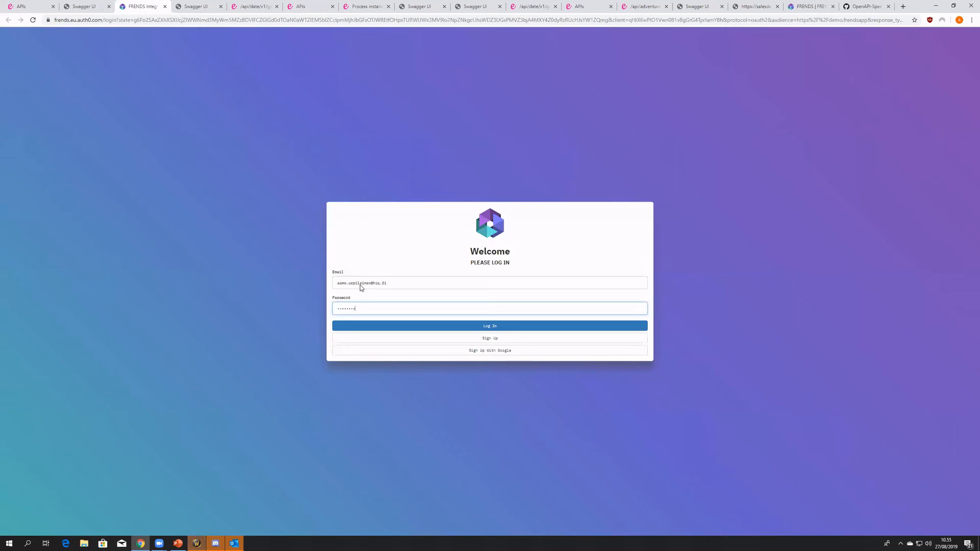
{"action": "key", "text": "Return"}
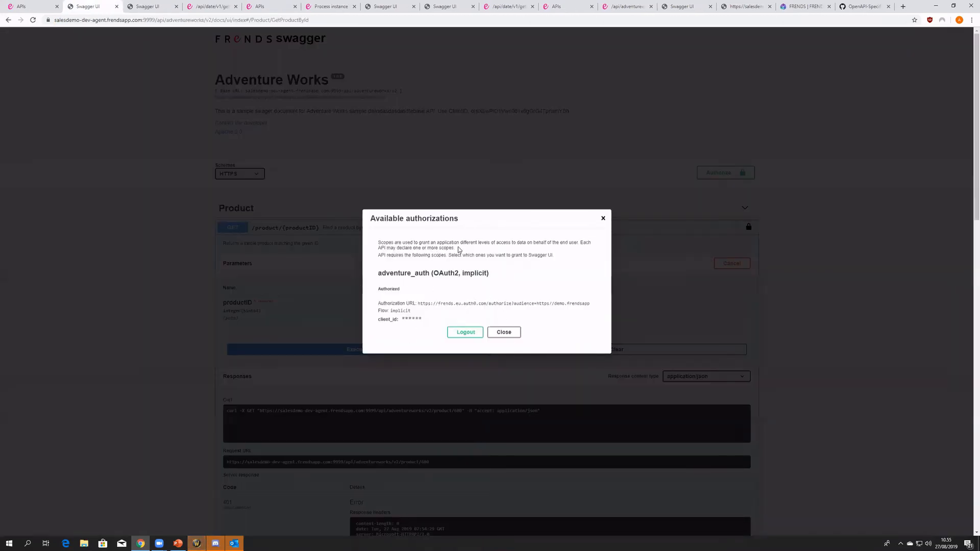
{"action": "left_click_drag", "start_coordinate": [428, 319], "coordinate": [397, 320]}
{"action": "left_click", "coordinate": [428, 315]}
{"action": "left_click", "coordinate": [498, 335]}
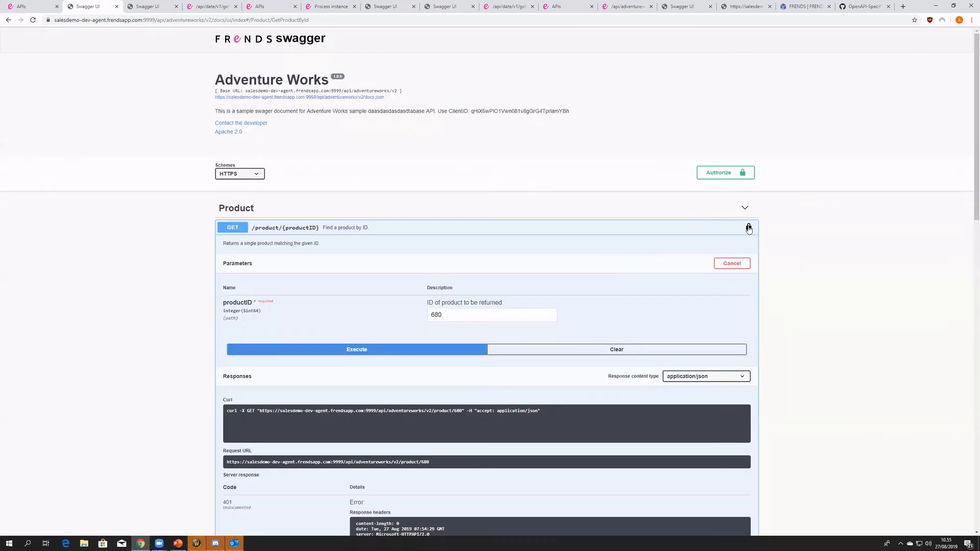
- Execute GET /product/{productID} for product 680 with the read products authorization and examine the full response body
{"action": "left_click", "coordinate": [416, 350]}
{"action": "scroll", "coordinate": [321, 313], "scroll_direction": "down", "scroll_amount": 2}
{"action": "scroll", "coordinate": [320, 320], "scroll_direction": "down", "scroll_amount": 2}
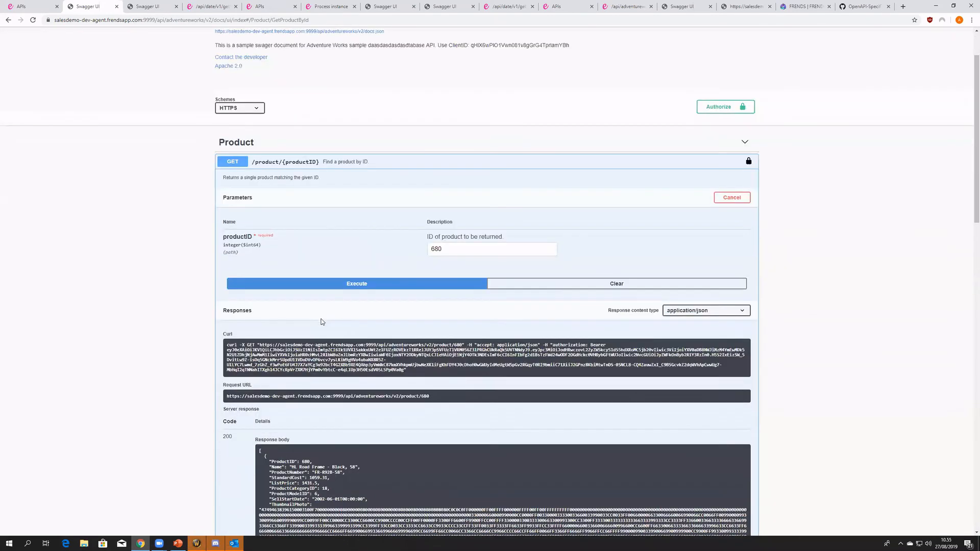
{"action": "scroll", "coordinate": [298, 421], "scroll_direction": "down", "scroll_amount": 2}
{"action": "left_click_drag", "start_coordinate": [308, 416], "coordinate": [259, 288]}
{"action": "left_click", "coordinate": [308, 416]}
{"action": "left_click_drag", "start_coordinate": [425, 412], "coordinate": [263, 292]}
{"action": "left_click", "coordinate": [364, 379]}
{"action": "left_click_drag", "start_coordinate": [290, 416], "coordinate": [258, 293]}
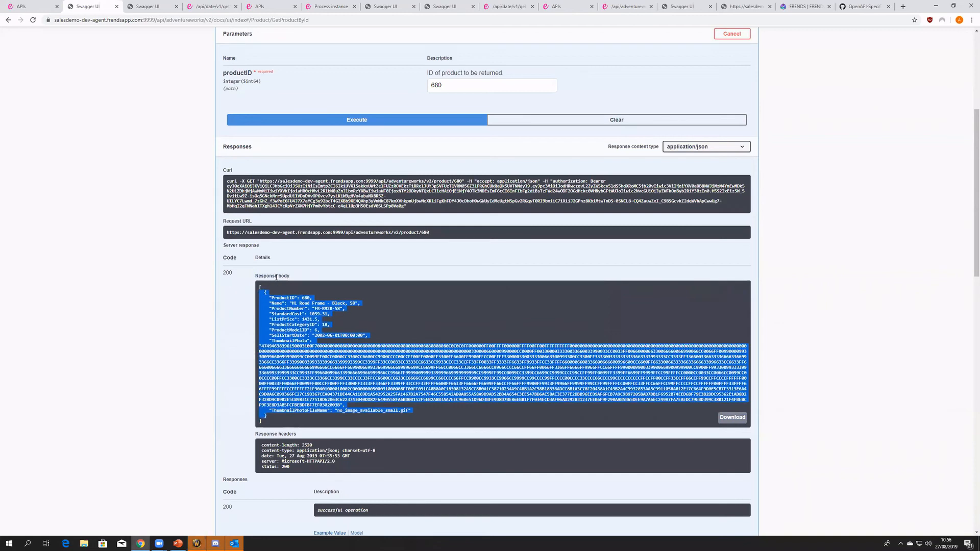
- Switch to FRENDS and open the newest instance of the /api/adventureworks/v2/product/{productID} GET process
{"action": "left_click", "coordinate": [28, 6]}
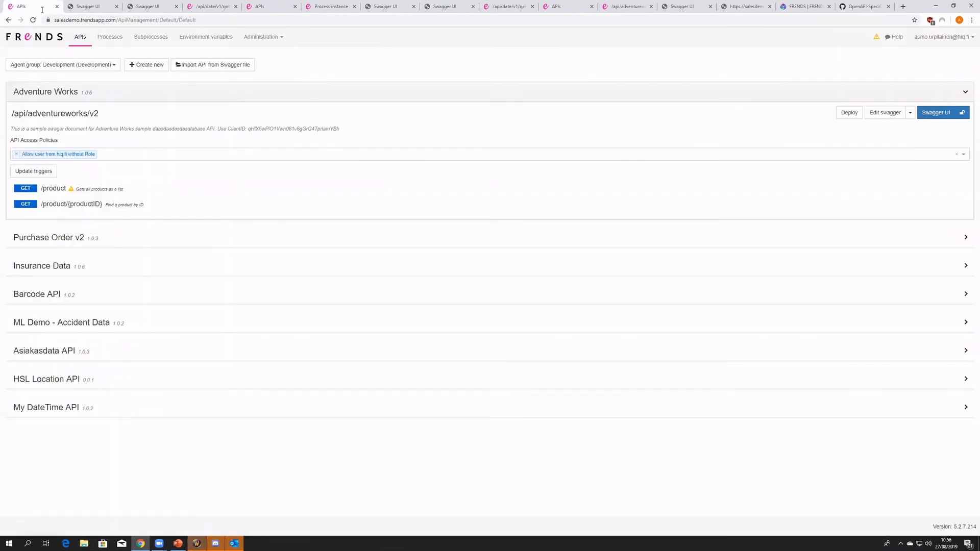
{"action": "left_click", "coordinate": [110, 37]}
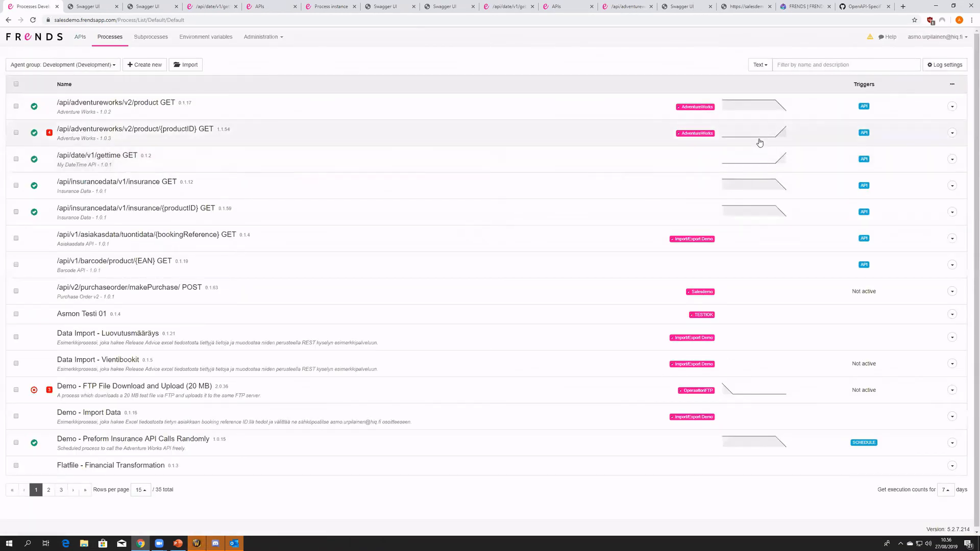
{"action": "left_click", "coordinate": [759, 137]}
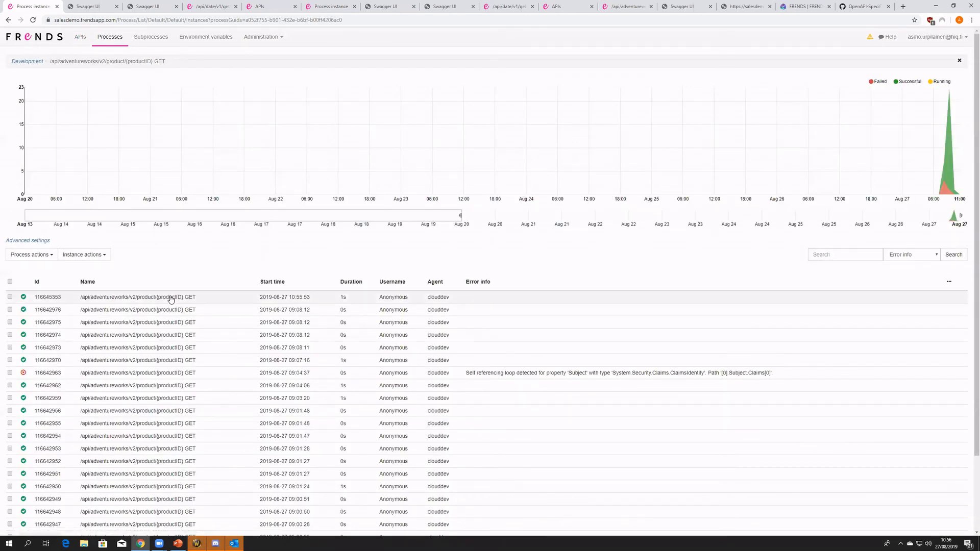
{"action": "left_click", "coordinate": [173, 301]}
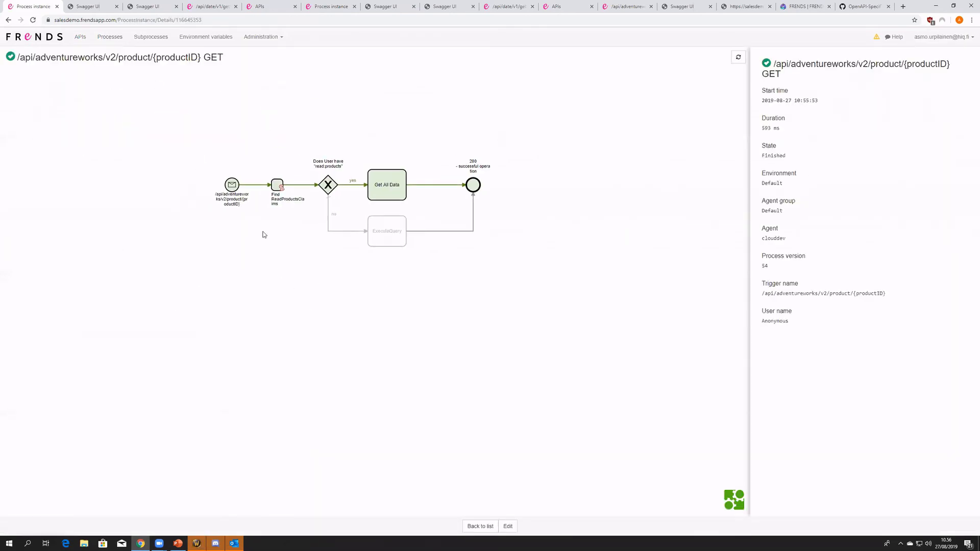
- Inspect the API trigger's HTTP cookies and expand its header parameters in the process instance
{"action": "left_click", "coordinate": [232, 183]}
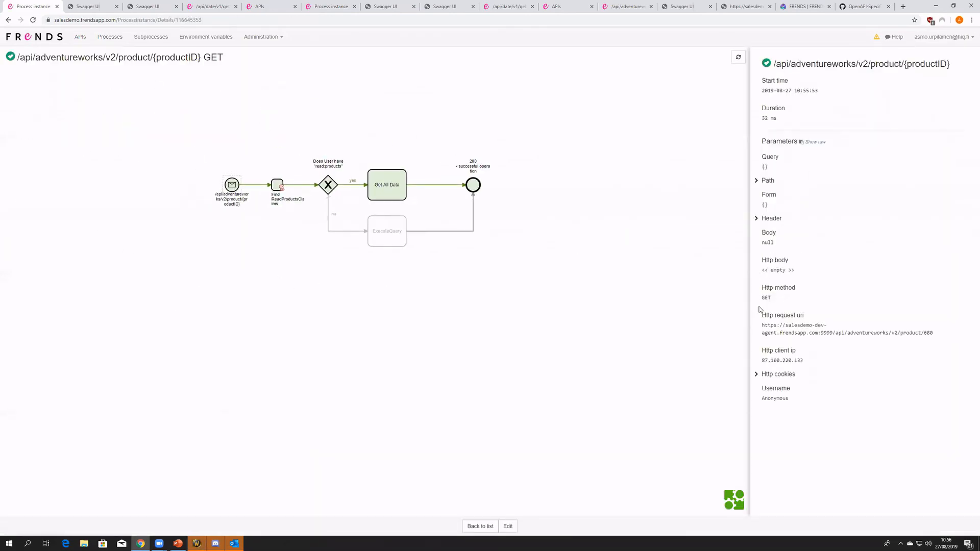
{"action": "left_click", "coordinate": [758, 374]}
{"action": "left_click", "coordinate": [766, 218]}
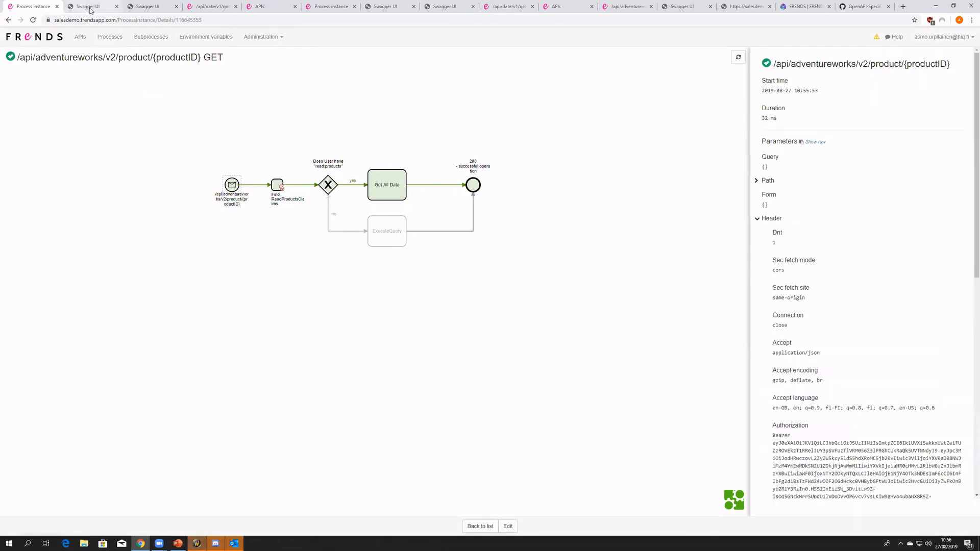
- Inspect the result of the Find ReadProductsClaims element in the process instance
{"action": "left_click_drag", "start_coordinate": [269, 254], "coordinate": [219, 274]}
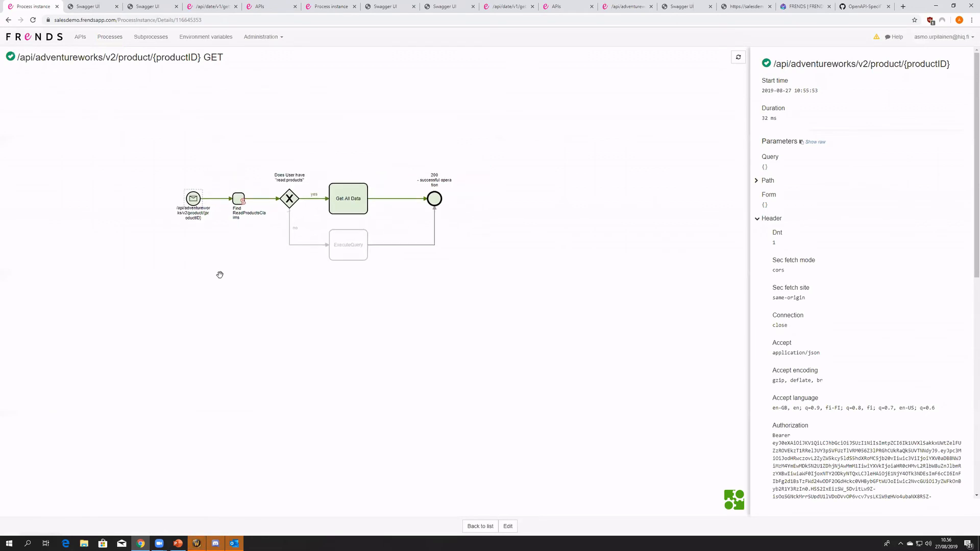
{"action": "left_click", "coordinate": [231, 212]}
{"action": "left_click_drag", "start_coordinate": [805, 146], "coordinate": [762, 147]}
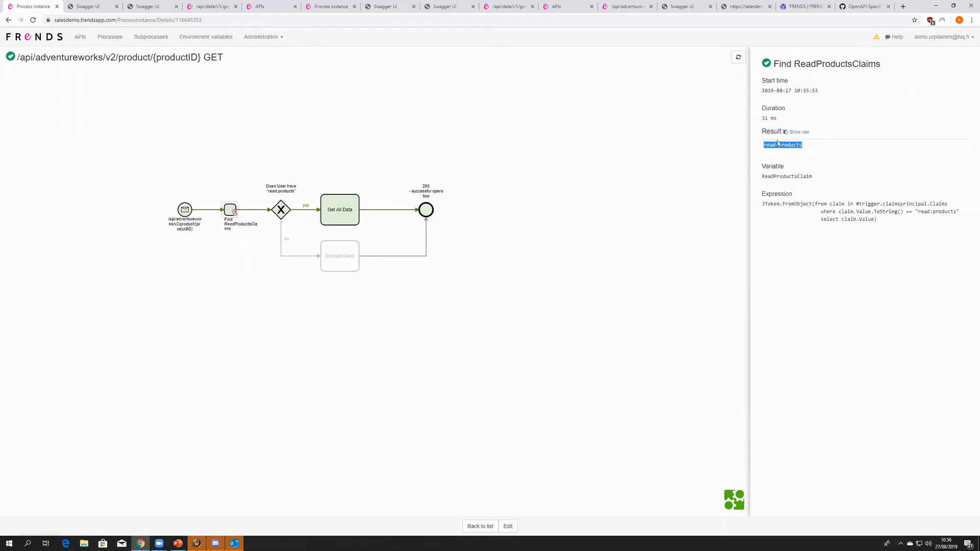
{"action": "left_click_drag", "start_coordinate": [816, 148], "coordinate": [765, 143]}
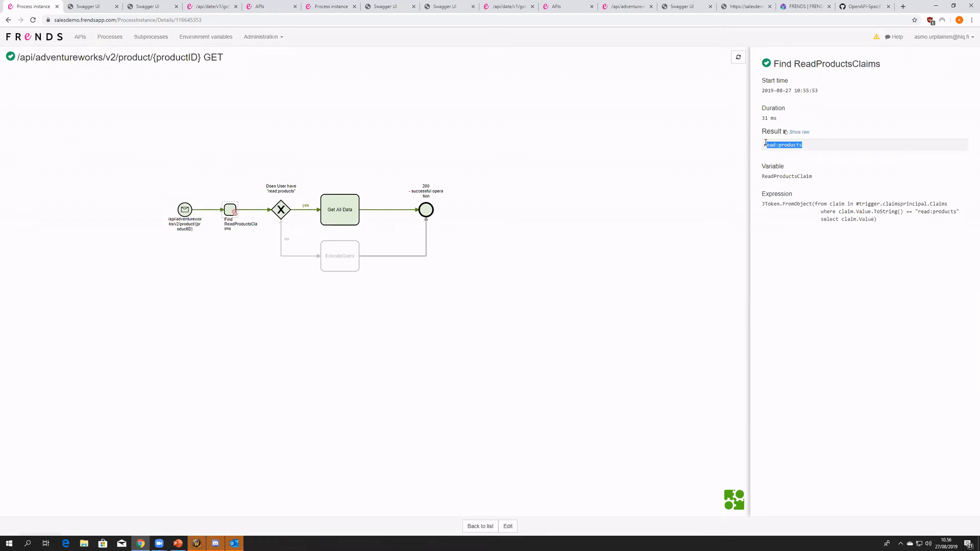
- Return to the Adventure Works Swagger page, log out of adventure_auth, and review its available scopes
{"action": "left_click", "coordinate": [148, 6]}
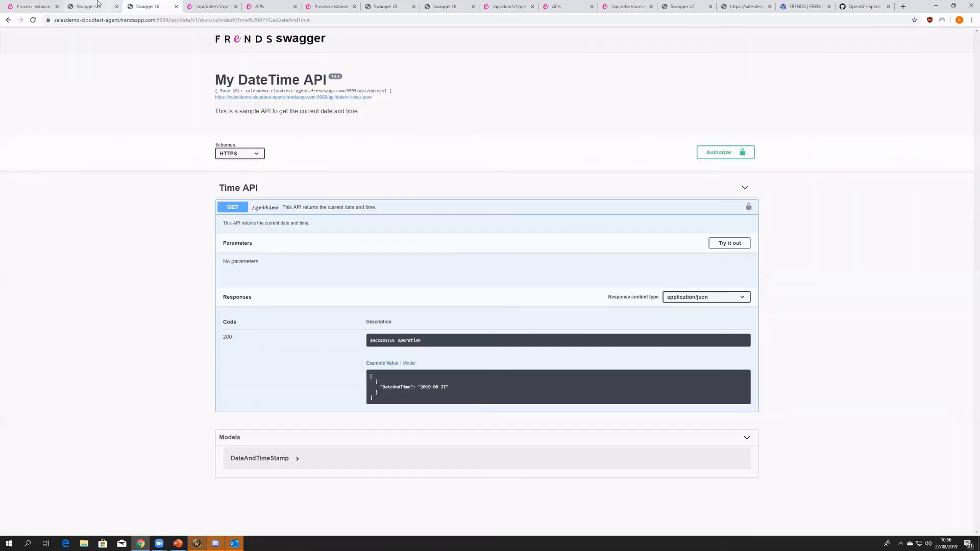
{"action": "key", "text": "ctrl+shift+Tab"}
{"action": "scroll", "coordinate": [383, 300], "scroll_direction": "up", "scroll_amount": 3}
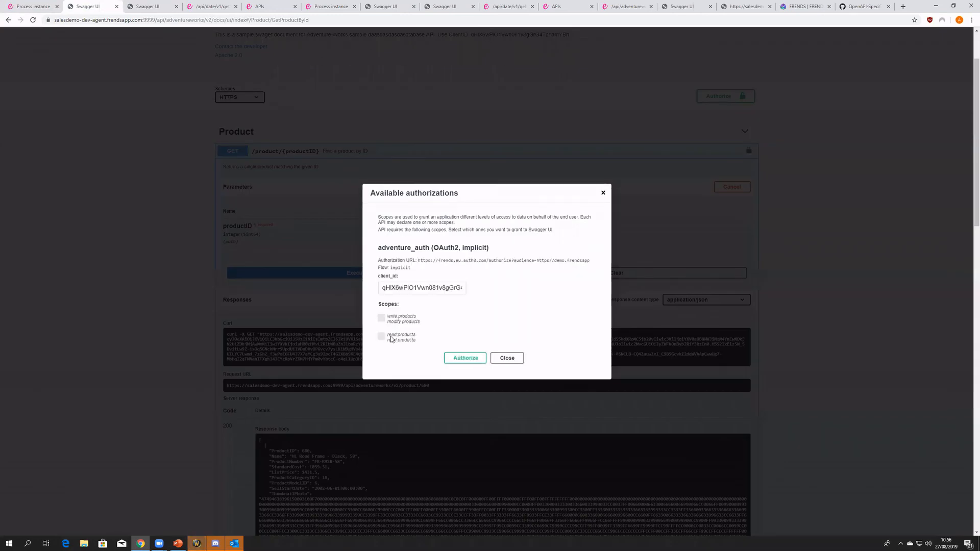
- Open the /api/adventureworks/v2/product/{productID} GET process for editing and view its Get All Data and ExecuteQuery tasks
{"action": "left_click", "coordinate": [33, 6]}
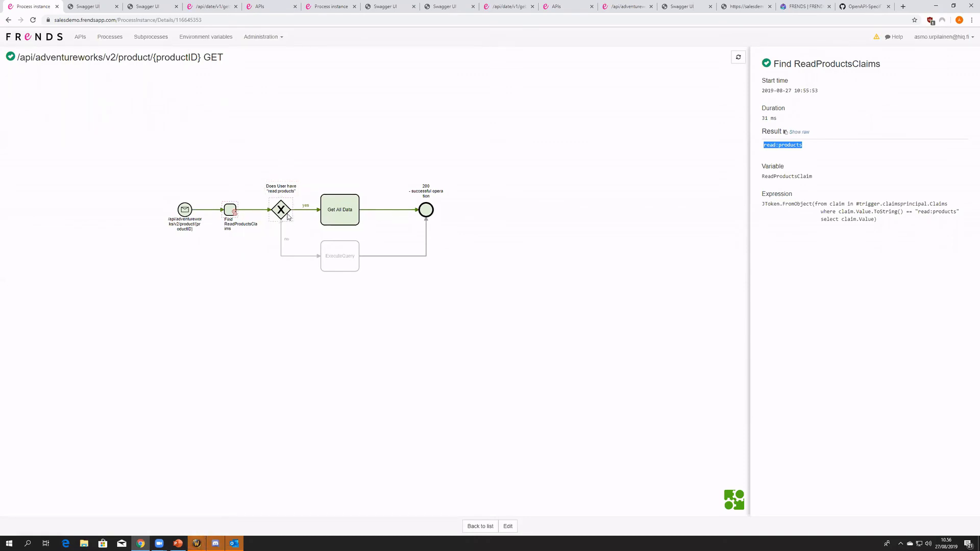
{"action": "middle_click", "coordinate": [508, 526]}
{"action": "left_click", "coordinate": [92, 5]}
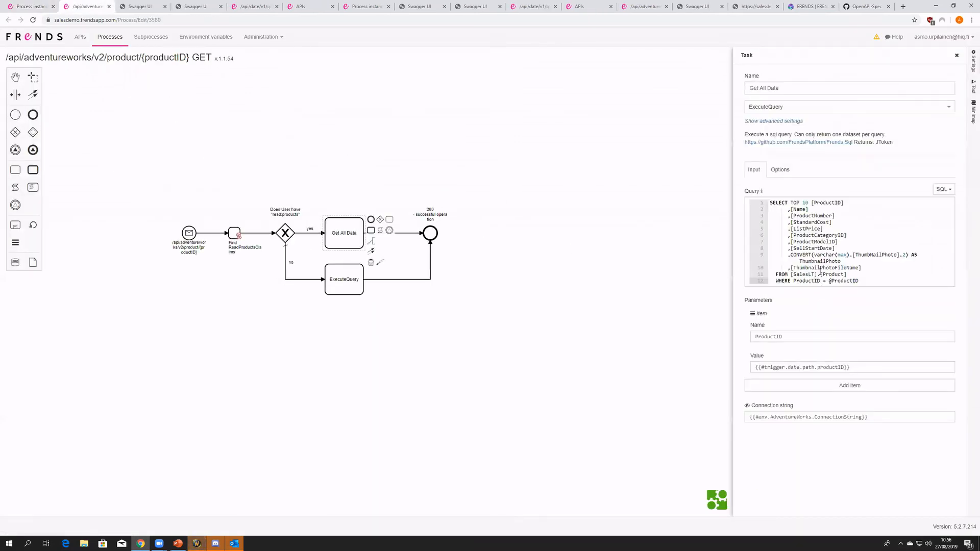
{"action": "left_click", "coordinate": [330, 279]}
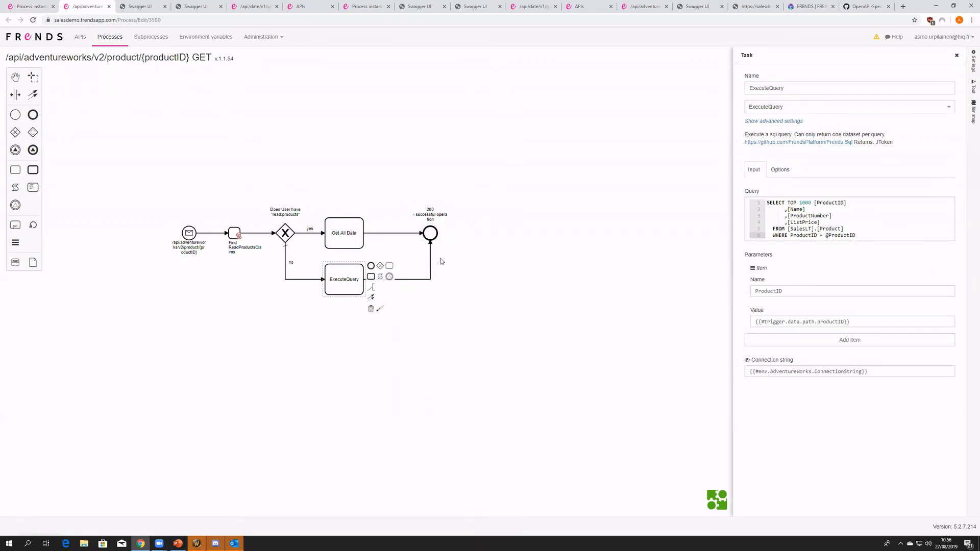
{"action": "left_click", "coordinate": [363, 178]}
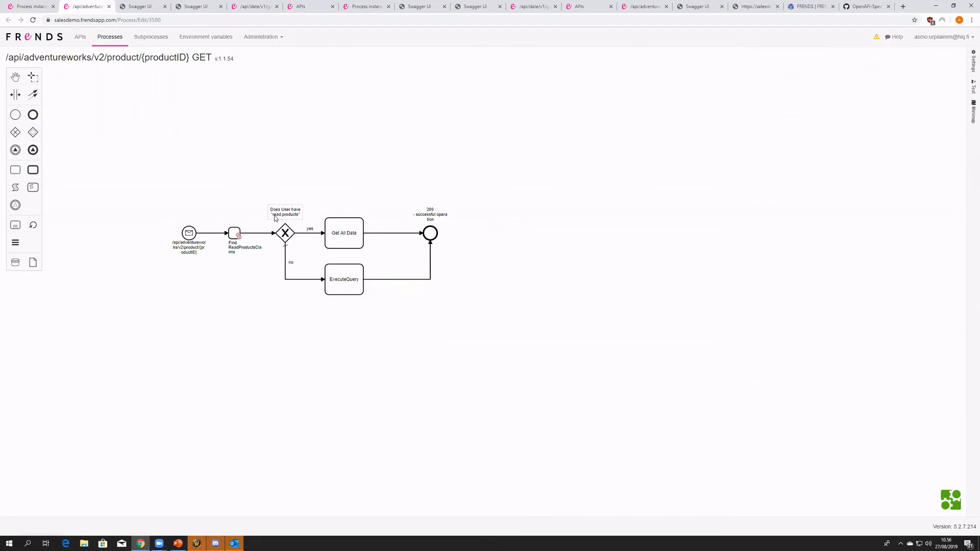
- Compare the SQL query of the Get All Data task with that of the ExecuteQuery task
{"action": "left_click", "coordinate": [359, 245]}
{"action": "left_click_drag", "start_coordinate": [869, 281], "coordinate": [770, 203]}
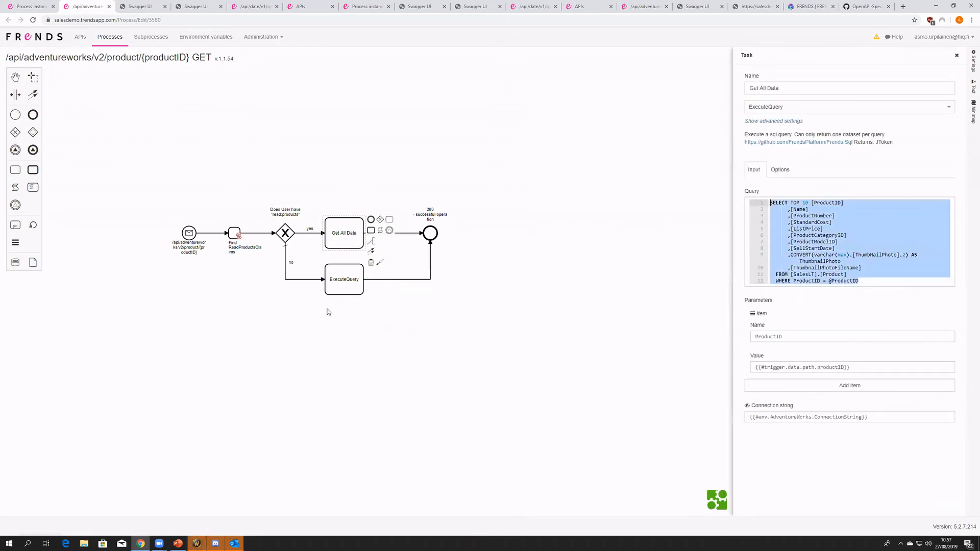
{"action": "left_click", "coordinate": [347, 287]}
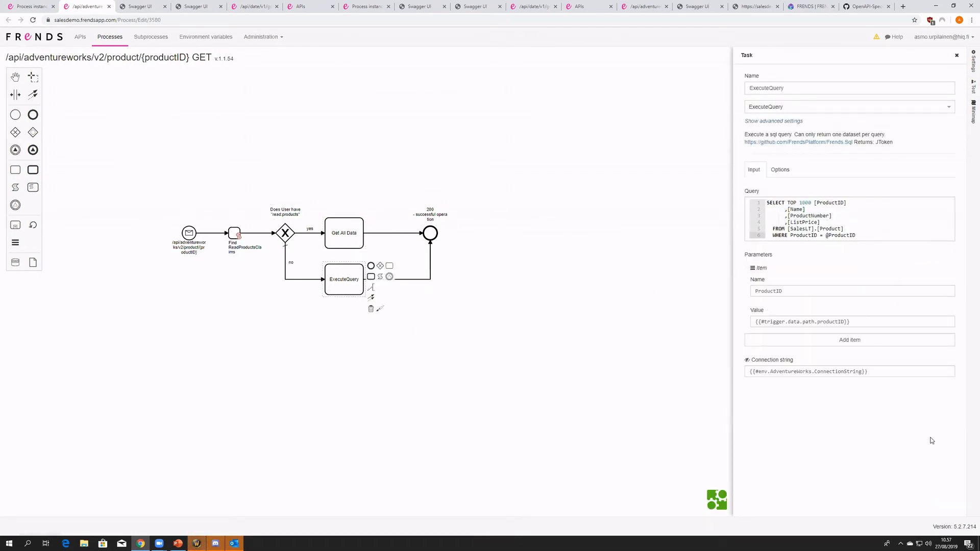
{"action": "left_click_drag", "start_coordinate": [863, 236], "coordinate": [767, 203]}
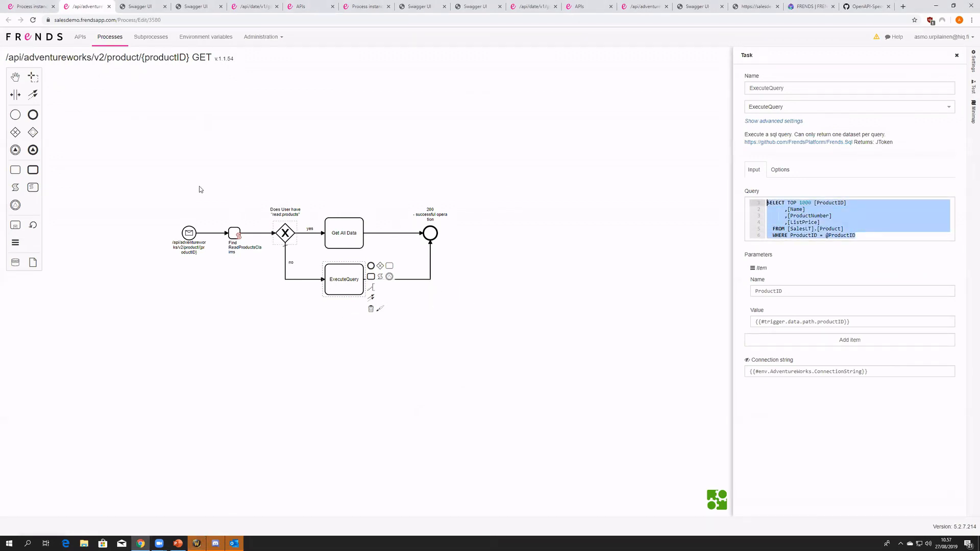
- Return to the Adventure Works Swagger page and request authorization with only the write products scope
{"action": "key", "text": "ctrl+Tab"}
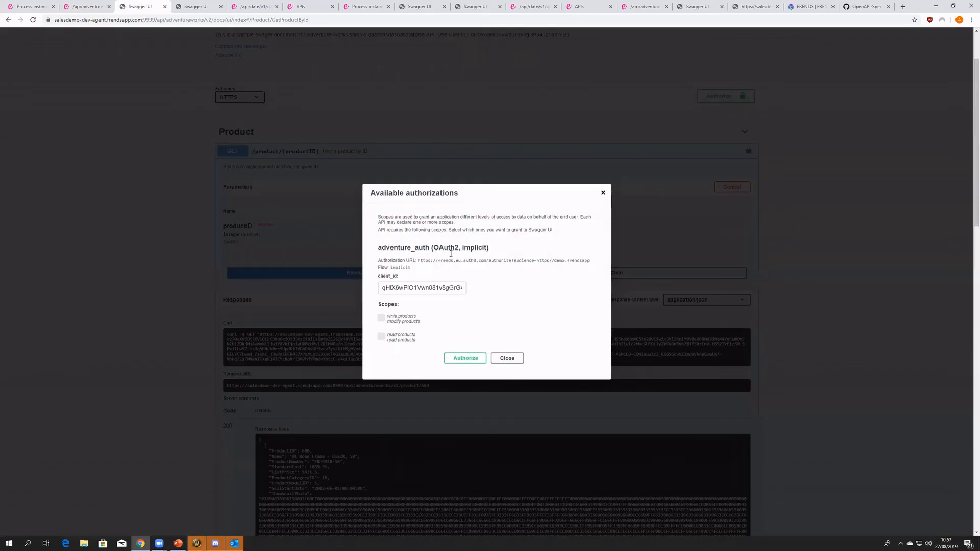
{"action": "left_click", "coordinate": [381, 320]}
{"action": "left_click", "coordinate": [382, 338]}
{"action": "left_click", "coordinate": [382, 337]}
{"action": "left_click", "coordinate": [465, 358]}
- Log in again with the account e-mail and password and close the authorization dialog
{"action": "left_click", "coordinate": [368, 284]}
{"action": "key", "text": "Tab"}
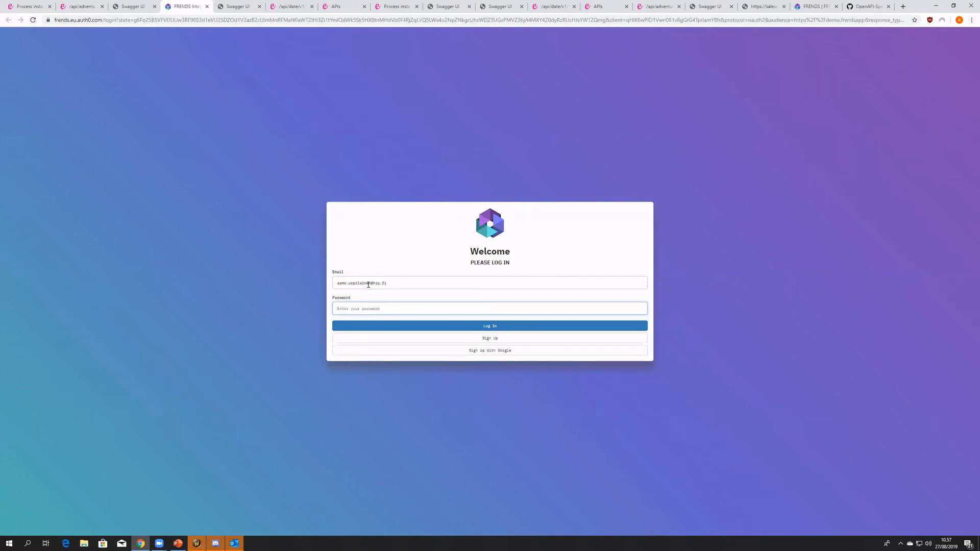
{"action": "type", "text": "••••••••"}
{"action": "key", "text": "Return"}
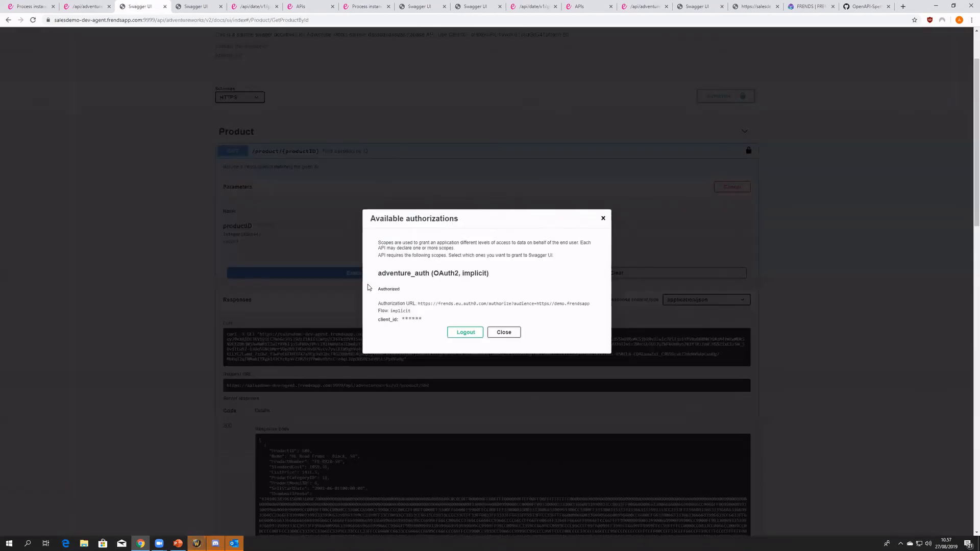
{"action": "left_click", "coordinate": [517, 334]}
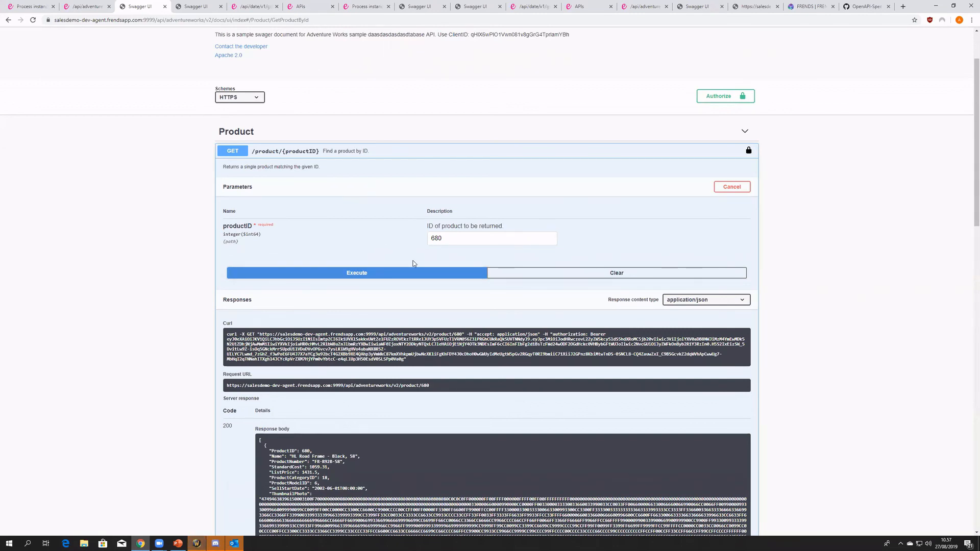
- Execute GET /product/{productID} for product 680 with the write products authorization and examine the reduced response body
{"action": "left_click", "coordinate": [385, 279]}
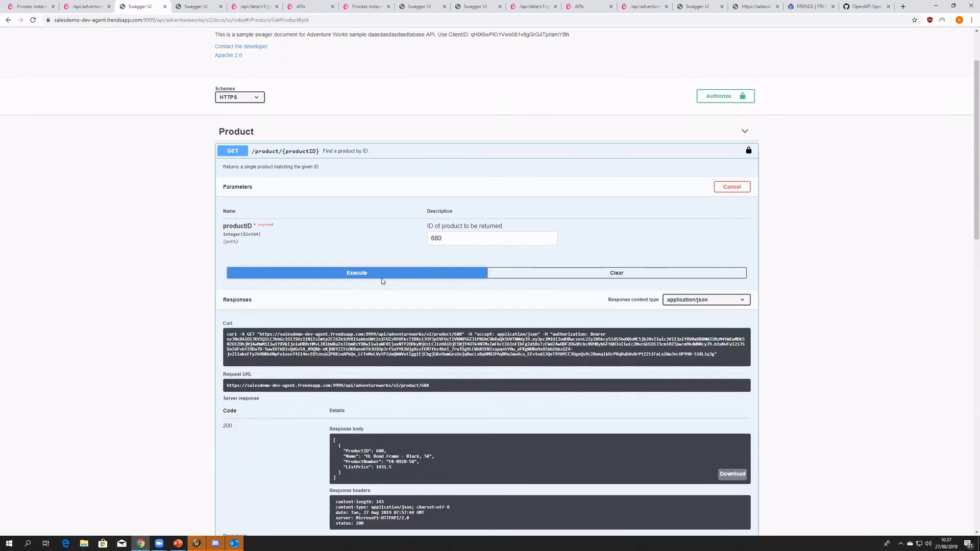
{"action": "scroll", "coordinate": [340, 395], "scroll_direction": "down", "scroll_amount": 2}
{"action": "left_click_drag", "start_coordinate": [341, 396], "coordinate": [333, 362]}
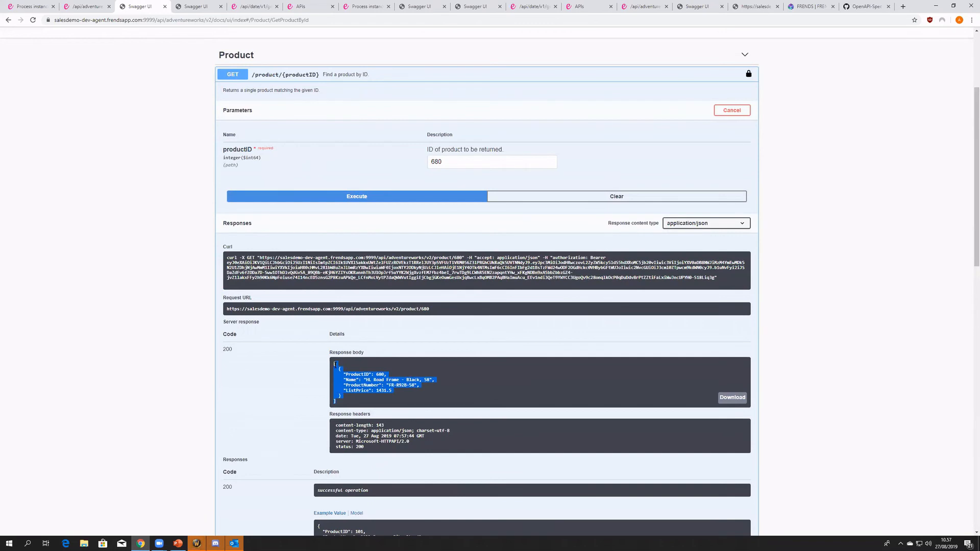
- Return to the FRENDS process instances and open the newest run of the /api/adventureworks/v2/product/{productID} GET process
{"action": "left_click", "coordinate": [360, 391]}
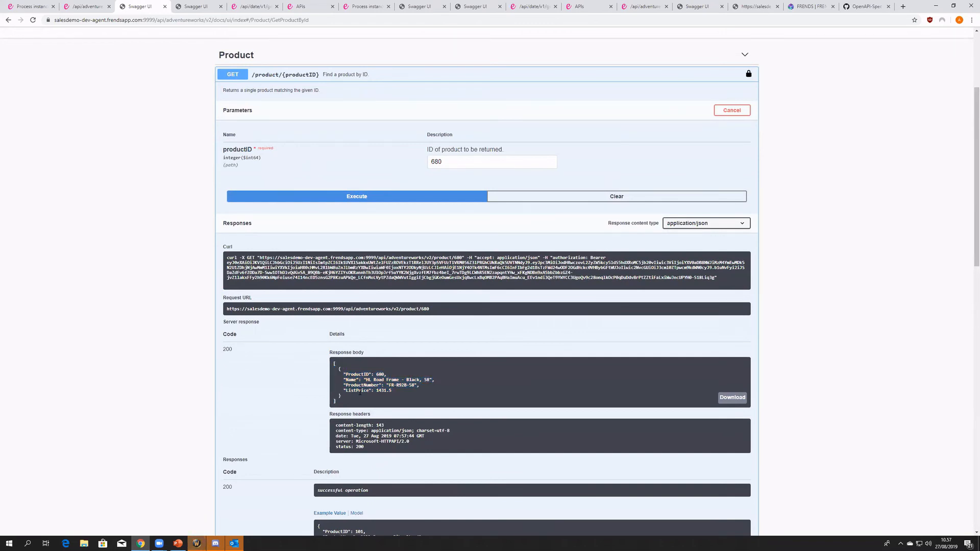
{"action": "left_click", "coordinate": [47, 4]}
{"action": "key", "text": "alt+Left"}
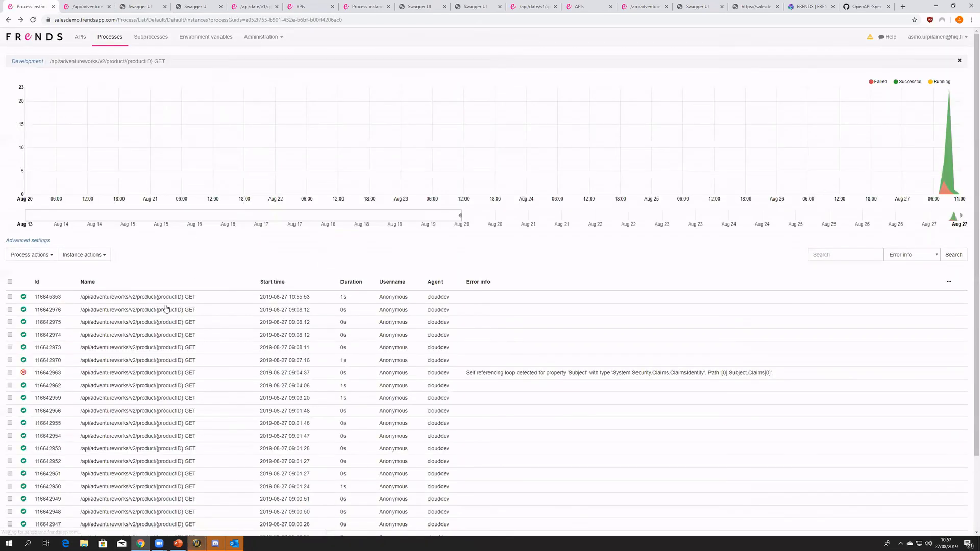
{"action": "left_click", "coordinate": [165, 299]}
{"action": "key", "text": "alt+Left"}
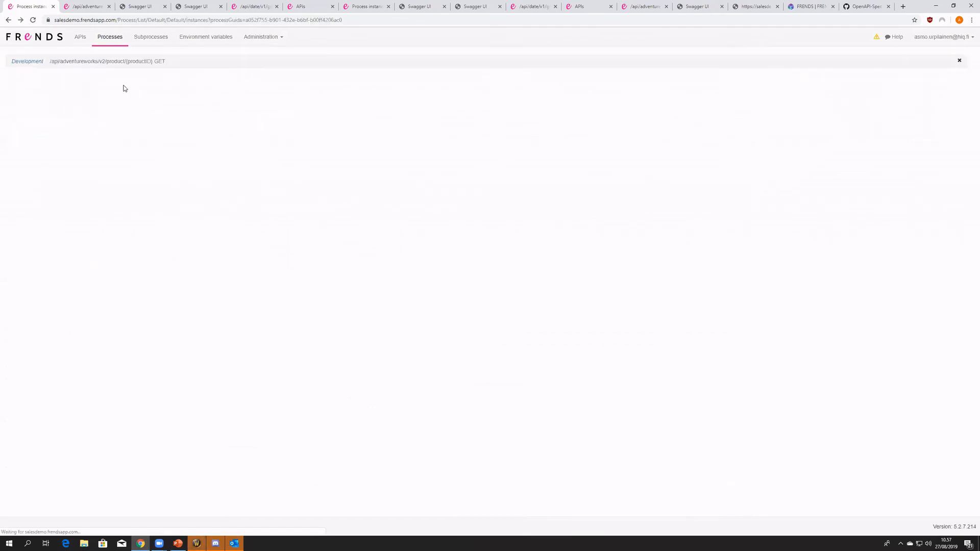
{"action": "left_click", "coordinate": [185, 301]}
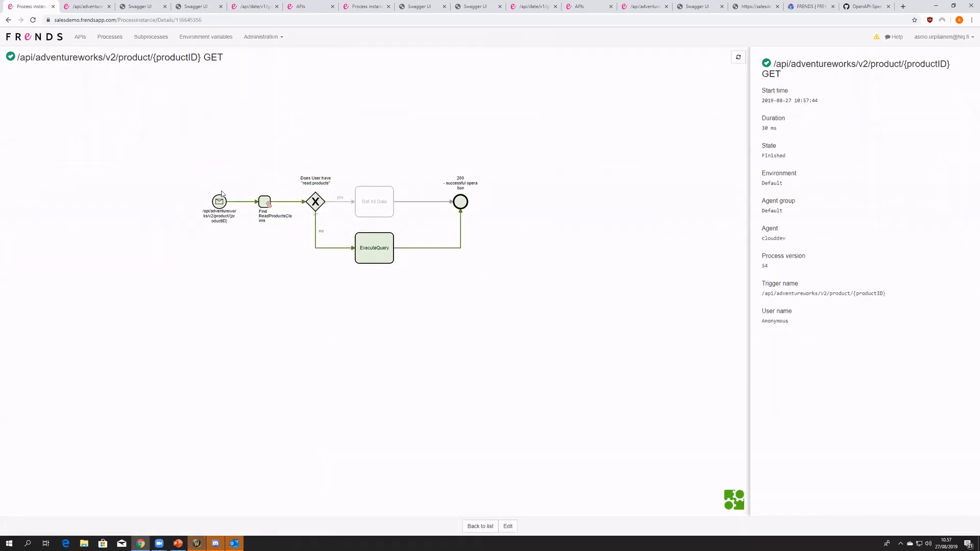
- Open the request headers in the run's trigger details and copy the bearer token from the Authorization header
{"action": "left_click", "coordinate": [223, 208]}
{"action": "left_click", "coordinate": [772, 218]}
{"action": "scroll", "coordinate": [825, 365], "scroll_direction": "down", "scroll_amount": 4}
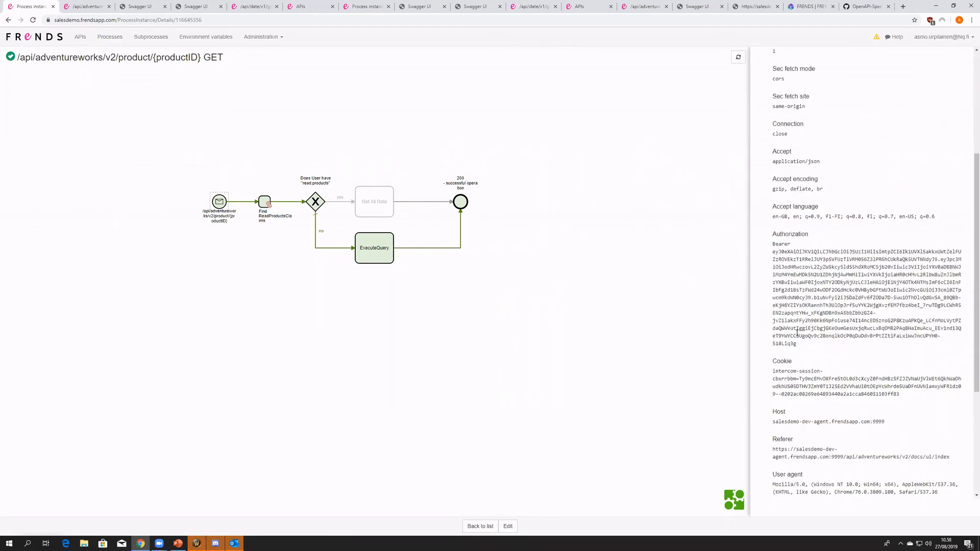
{"action": "left_click_drag", "start_coordinate": [799, 344], "coordinate": [768, 255]}
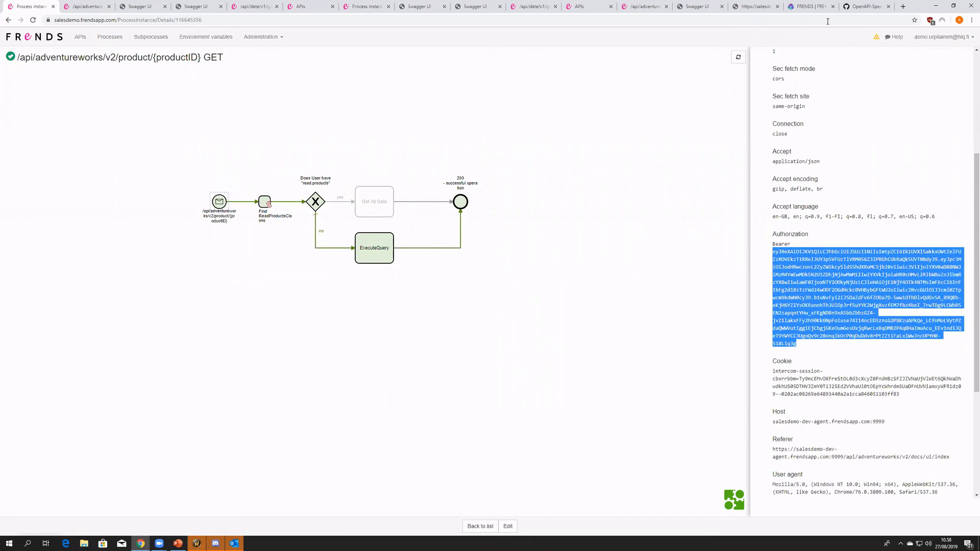
- Open jwt.io in place of the OpenAPI specification page and paste the copied bearer token as the encoded token
{"action": "left_click", "coordinate": [862, 8]}
{"action": "left_click", "coordinate": [850, 20]}
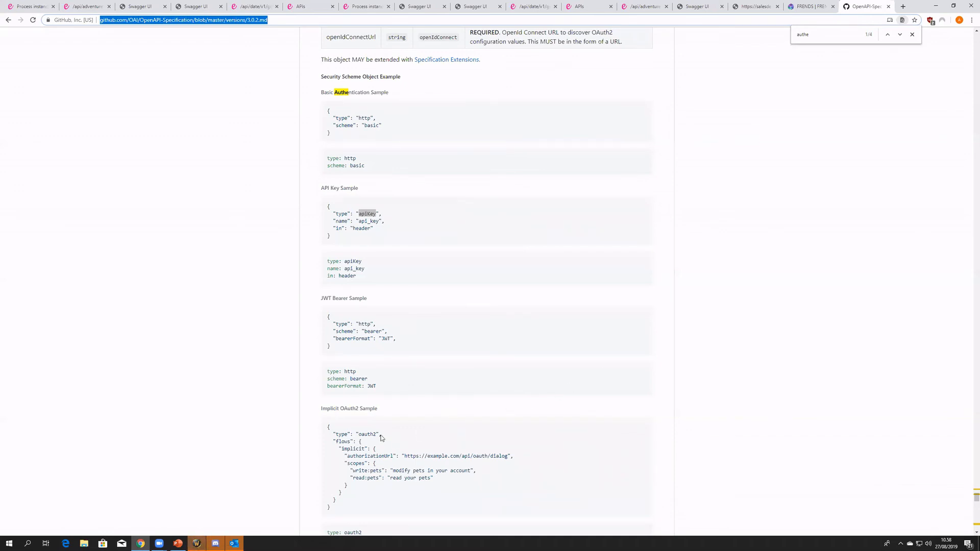
{"action": "type", "text": "jwt"}
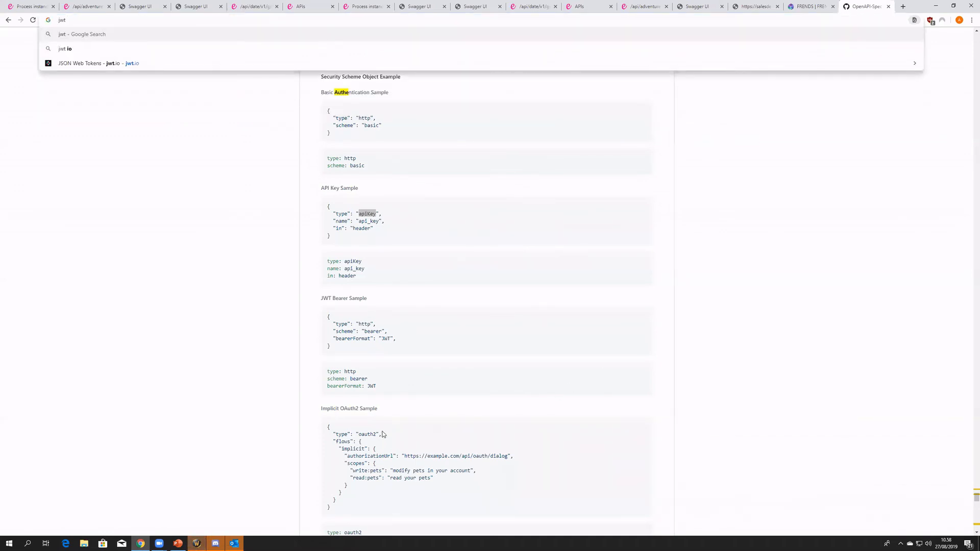
{"action": "key", "text": "Down"}
{"action": "key", "text": "Down"}
{"action": "key", "text": "Return"}
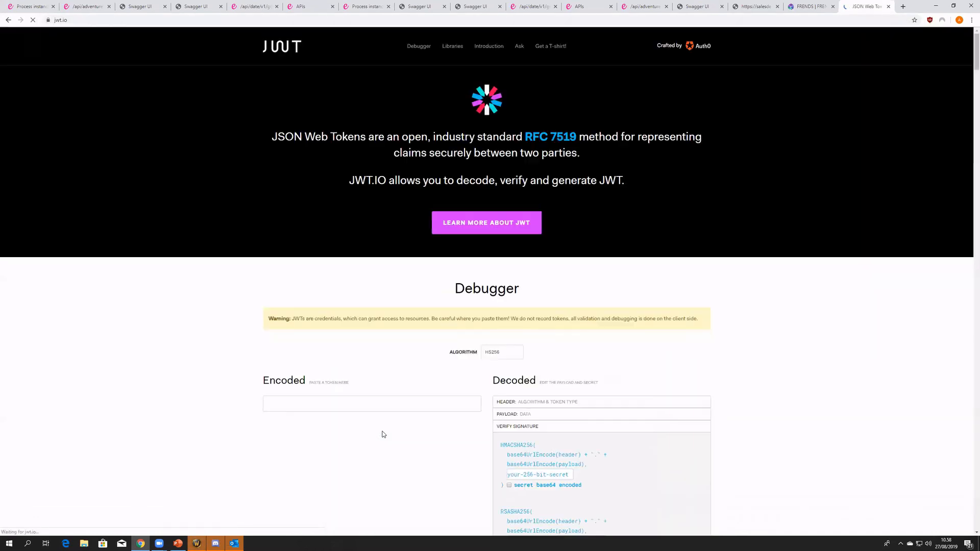
{"action": "scroll", "coordinate": [352, 346], "scroll_direction": "down", "scroll_amount": 3}
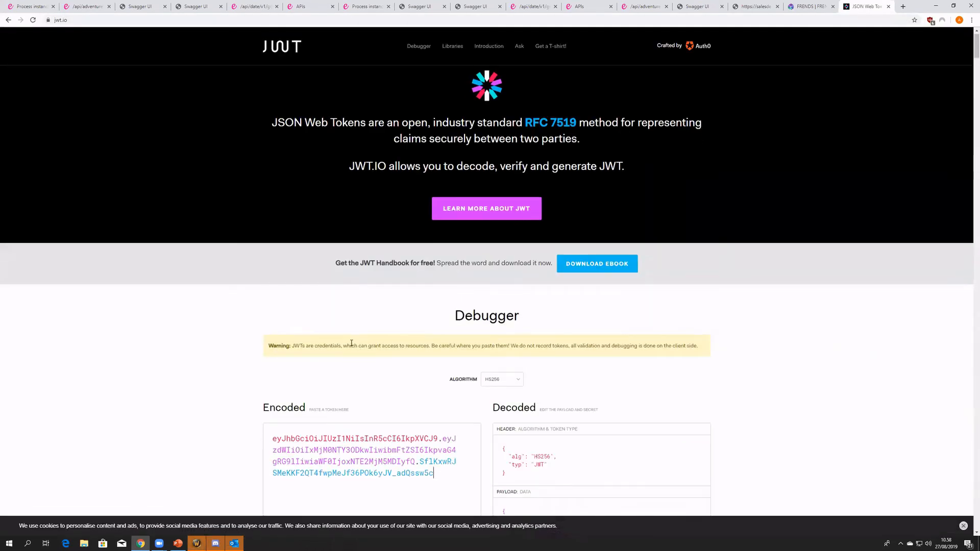
{"action": "key", "text": "ctrl+v"}
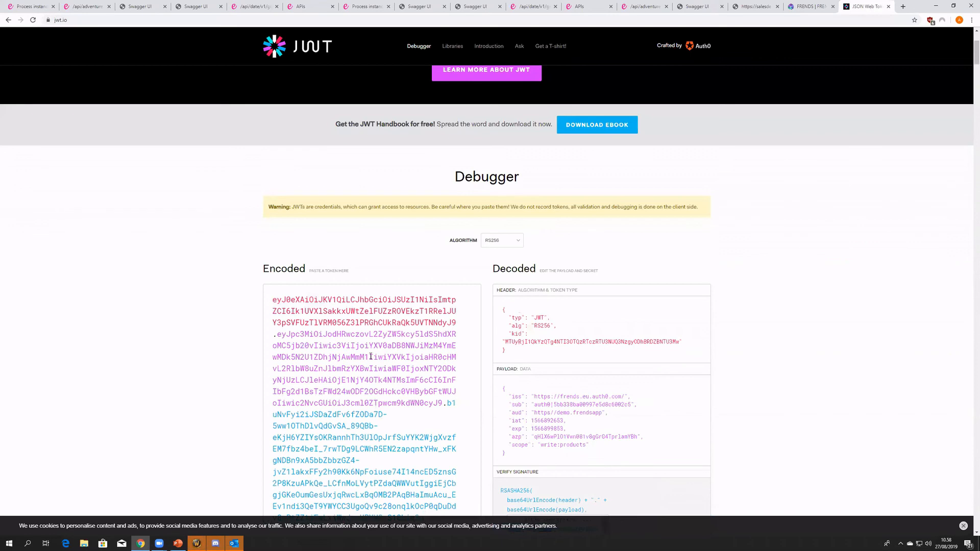
- Examine the decoded token payload, focusing on its scope value
{"action": "scroll", "coordinate": [360, 357], "scroll_direction": "down", "scroll_amount": 2}
{"action": "left_click_drag", "start_coordinate": [590, 357], "coordinate": [501, 309]}
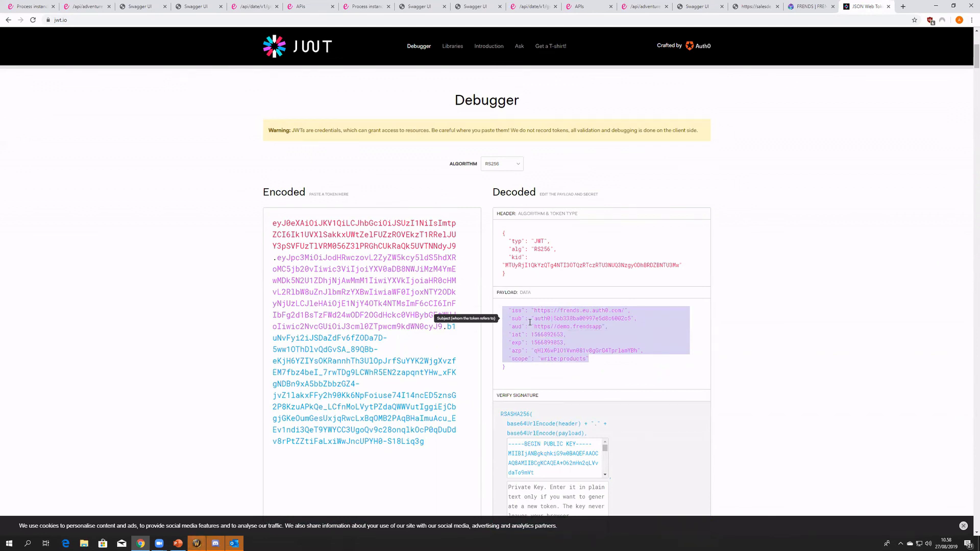
{"action": "left_click", "coordinate": [544, 359]}
{"action": "left_click_drag", "start_coordinate": [541, 359], "coordinate": [586, 359]}
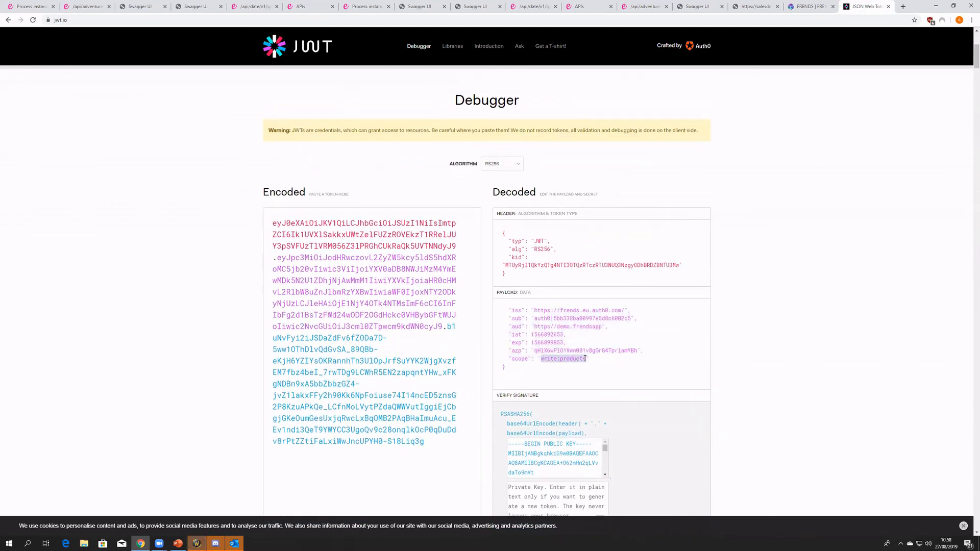
- Return to the FRENDS process run and check the Find ReadProductsClaims result and the branch taken
{"action": "left_click", "coordinate": [30, 6]}
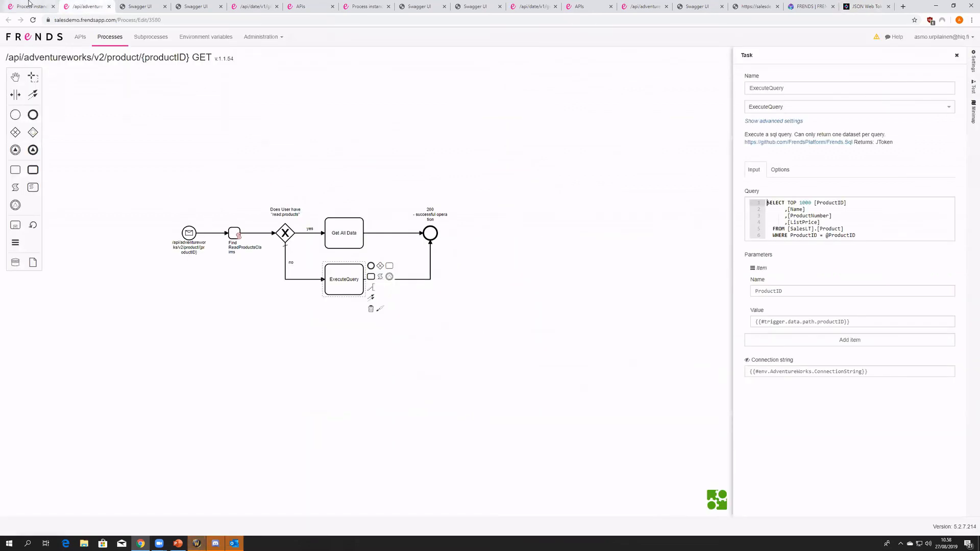
{"action": "left_click", "coordinate": [264, 202]}
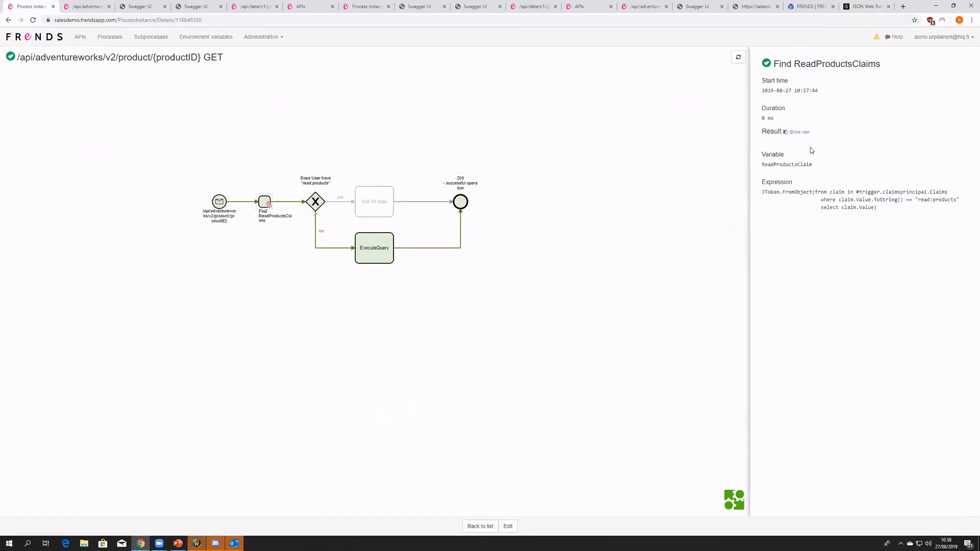
{"action": "left_click", "coordinate": [431, 244]}
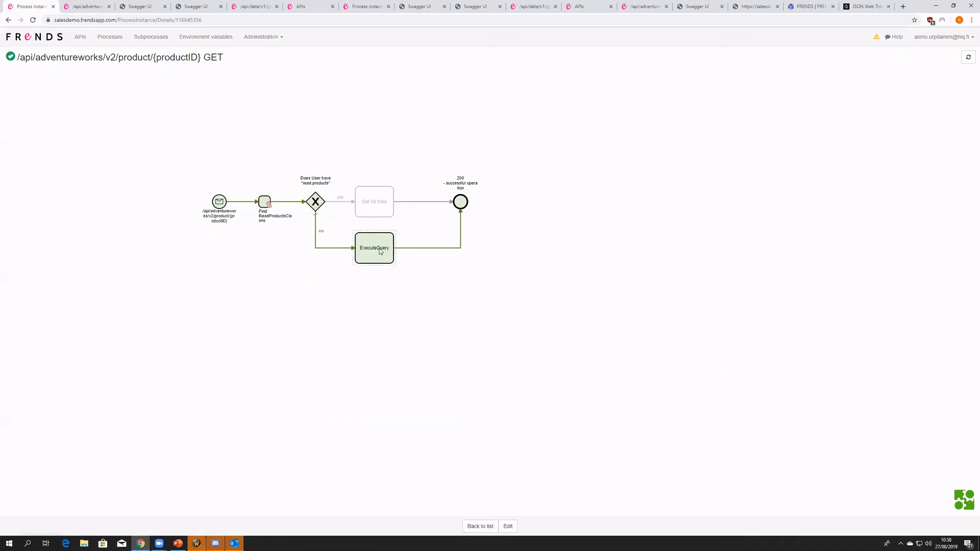
- Go back to the JWT debugger and examine the subject and the rest of the decoded payload
{"action": "left_click", "coordinate": [866, 6]}
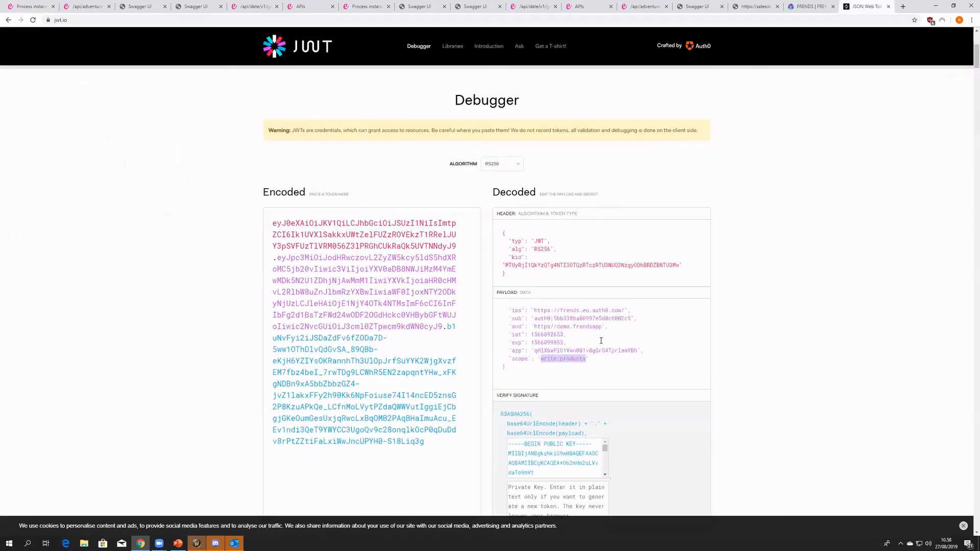
{"action": "left_click_drag", "start_coordinate": [534, 318], "coordinate": [630, 319]}
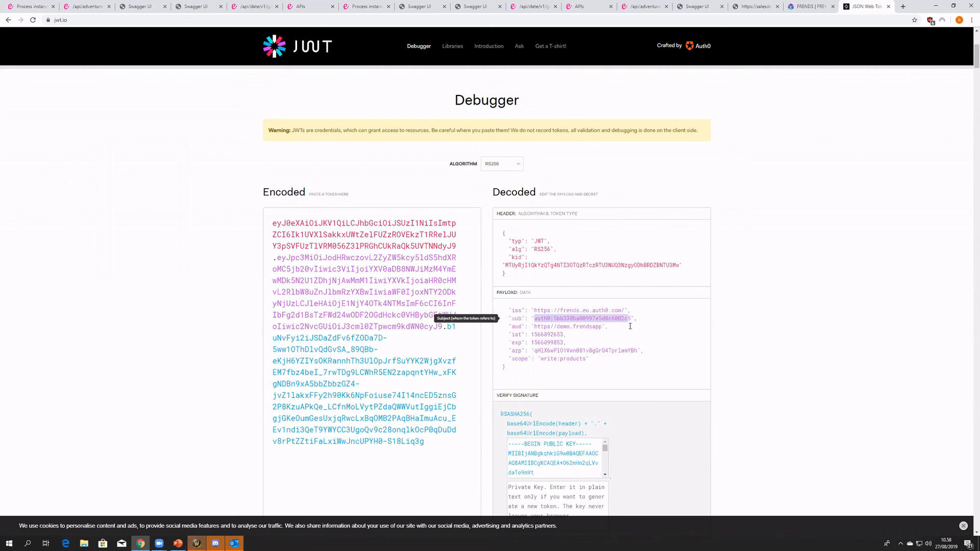
{"action": "left_click_drag", "start_coordinate": [554, 376], "coordinate": [494, 299]}
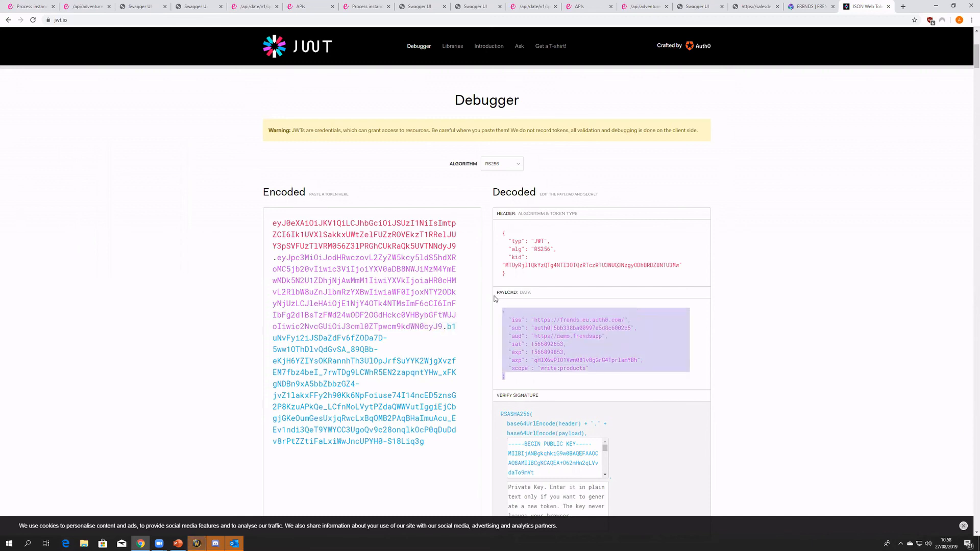
{"action": "left_click_drag", "start_coordinate": [532, 376], "coordinate": [496, 300]}
- Return to FRENDS, view the list of APIs, and open the help chat from the Adventure Works API editor
{"action": "left_click", "coordinate": [18, 5]}
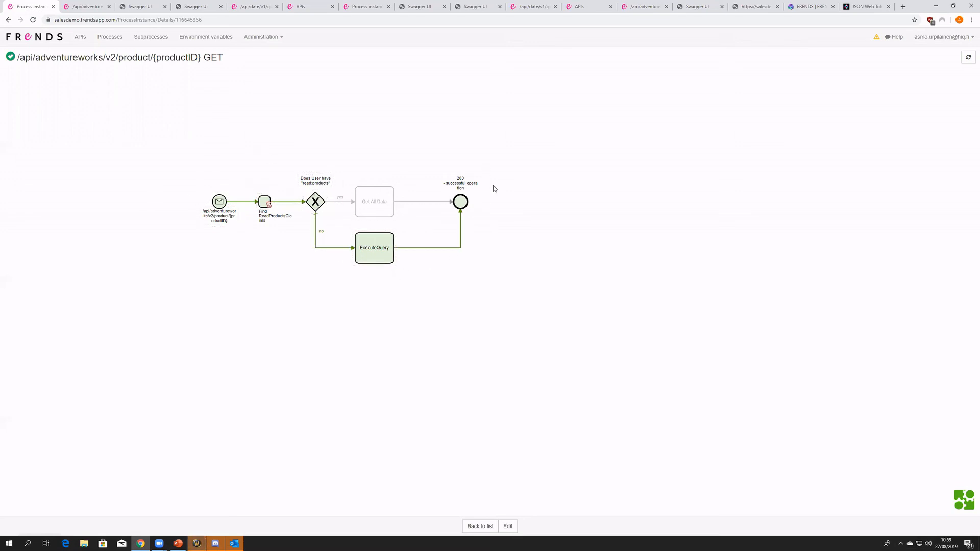
{"action": "left_click", "coordinate": [84, 42]}
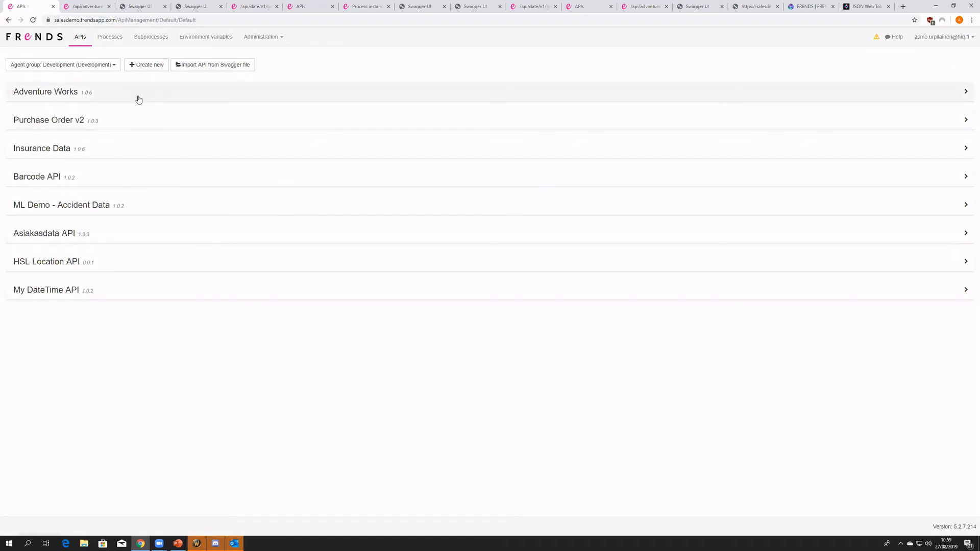
{"action": "left_click", "coordinate": [307, 7]}
{"action": "left_click", "coordinate": [894, 37]}
- Go to docs.frends.com and open the article Webinar 3 - Legacy System's Modernization with an Integration Layer from the Webinars collection
{"action": "left_click", "coordinate": [350, 16]}
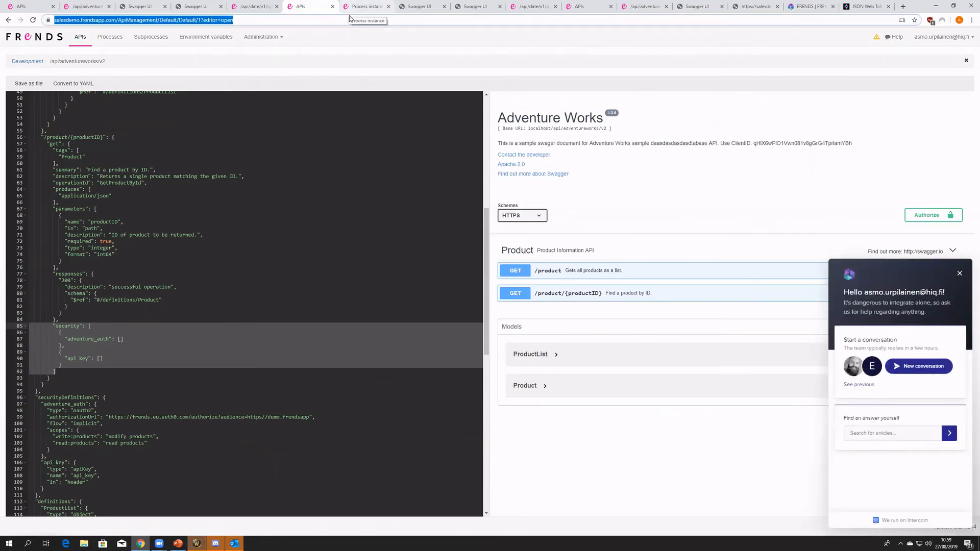
{"action": "type", "text": "docs.frends.com"}
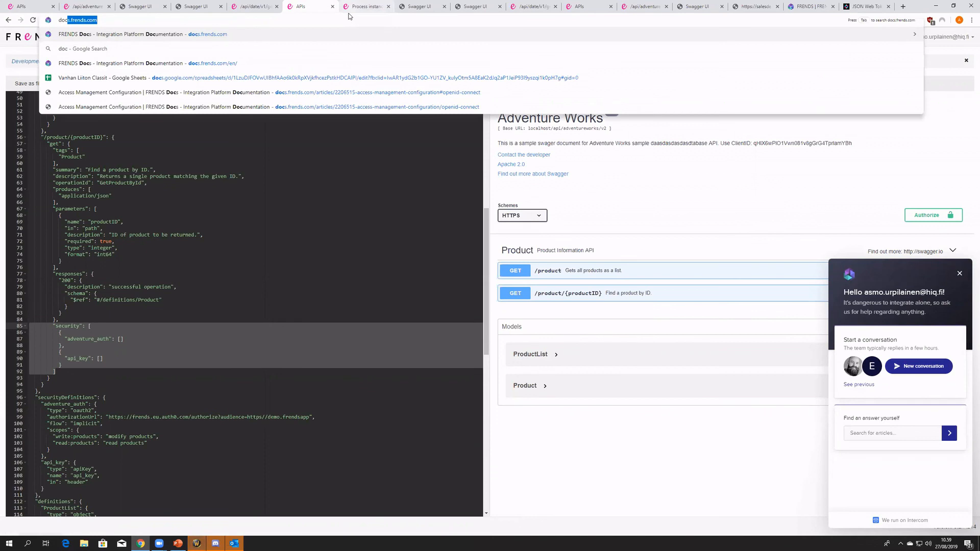
{"action": "key", "text": "Return"}
{"action": "left_click", "coordinate": [528, 66]}
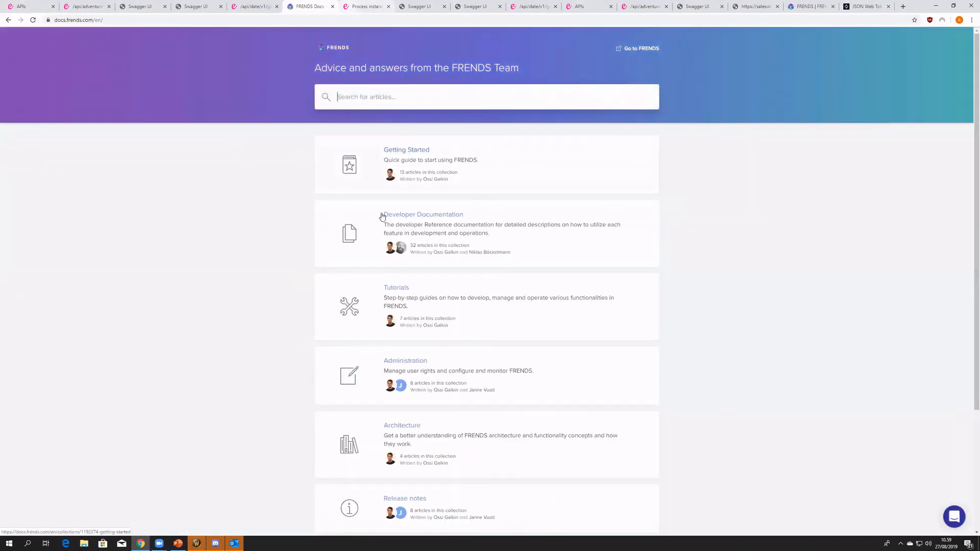
{"action": "scroll", "coordinate": [430, 385], "scroll_direction": "down", "scroll_amount": 5}
{"action": "left_click", "coordinate": [411, 395]}
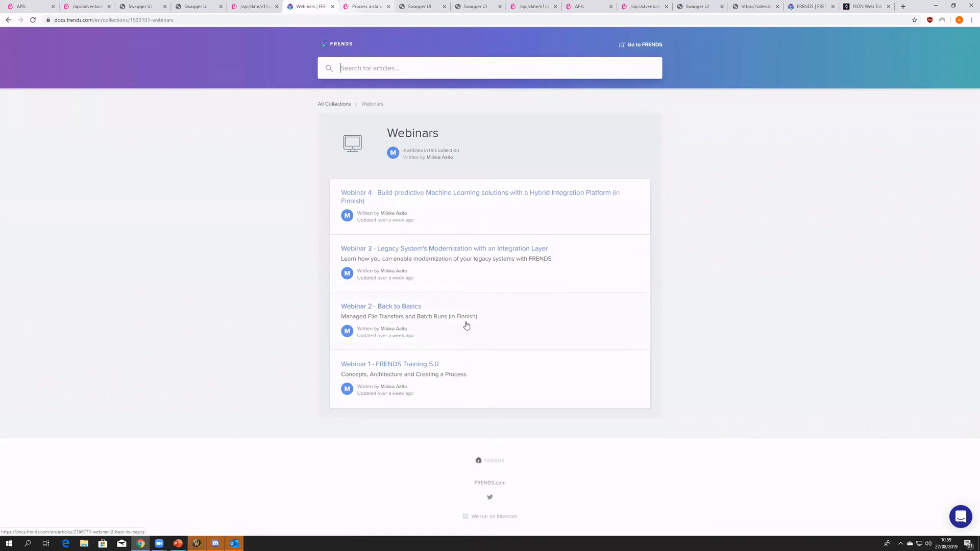
{"action": "left_click", "coordinate": [443, 250]}
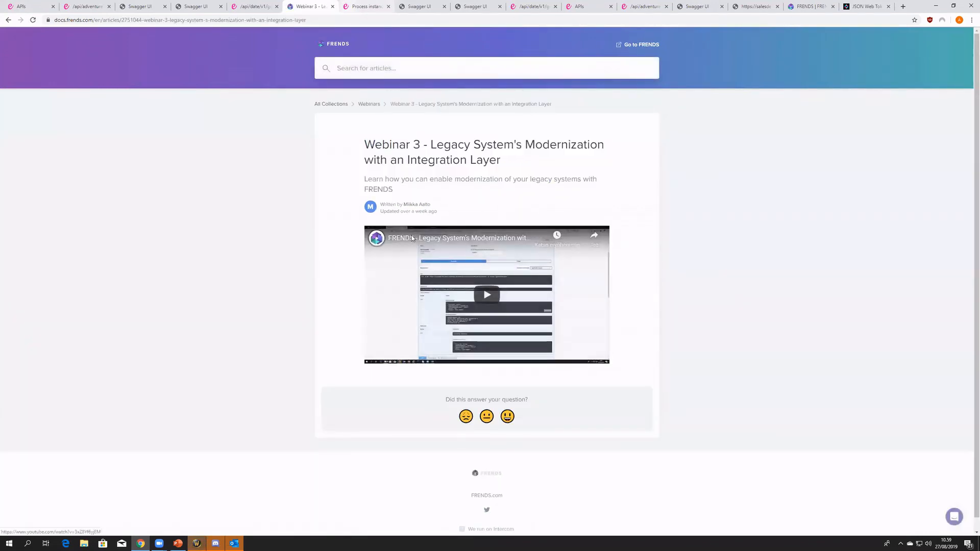
{"action": "left_click", "coordinate": [355, 62]}
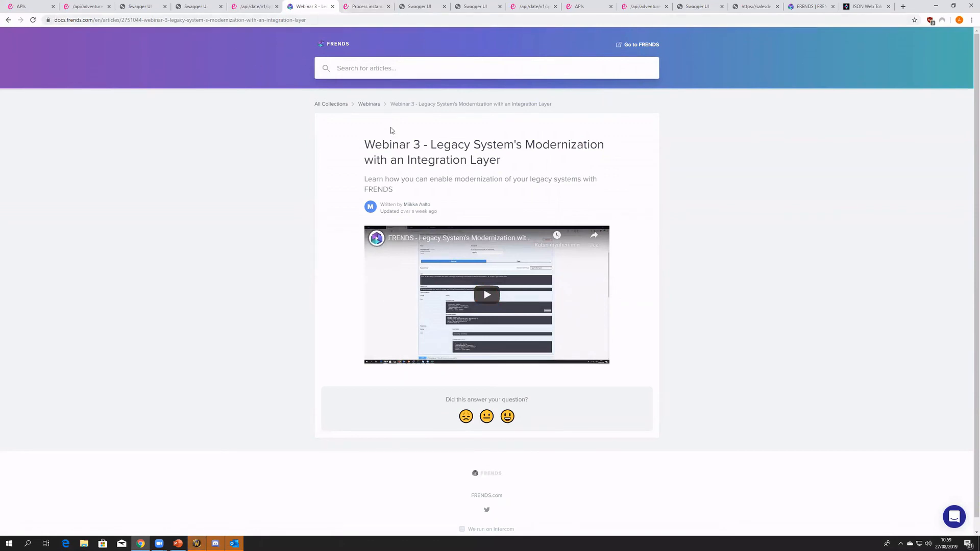
{"action": "left_click_drag", "start_coordinate": [363, 143], "coordinate": [501, 160]}
{"action": "left_click", "coordinate": [501, 159]}
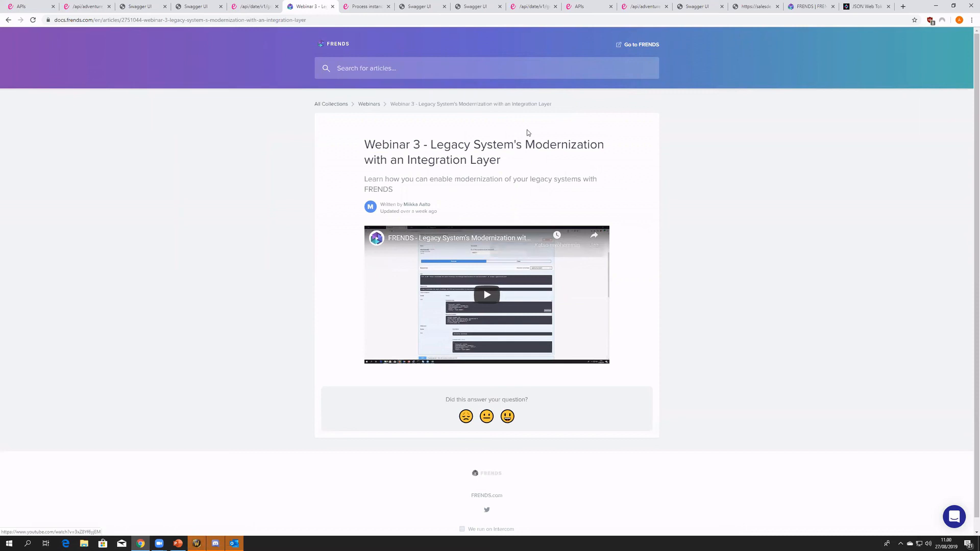
{"action": "left_click_drag", "start_coordinate": [412, 191], "coordinate": [442, 192]}
{"action": "left_click", "coordinate": [361, 149]}
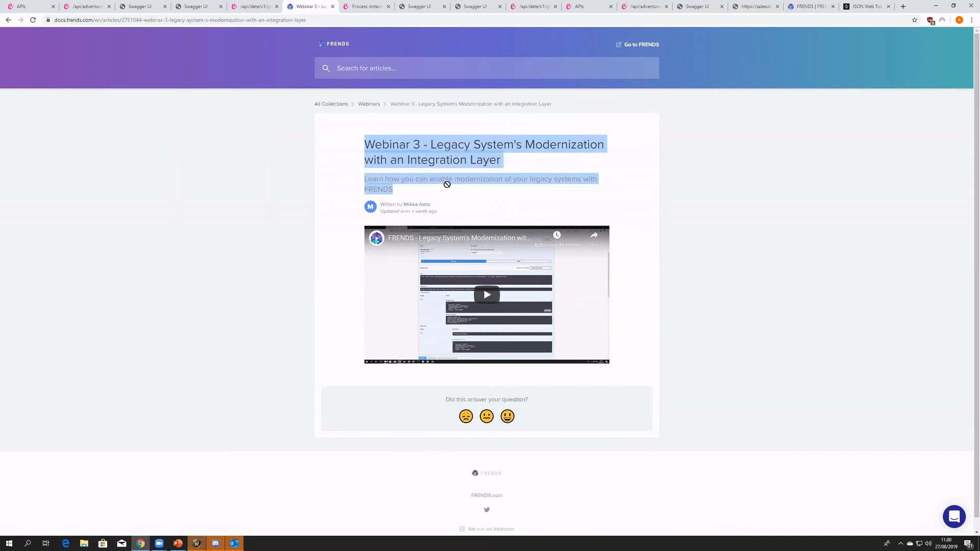
{"action": "left_click", "coordinate": [449, 176]}
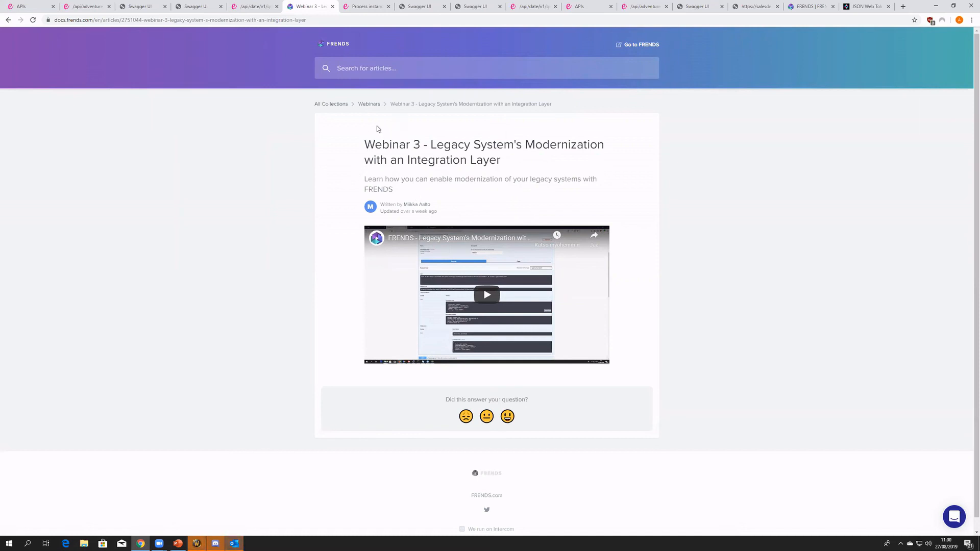
{"action": "key", "text": "super+Tab"}
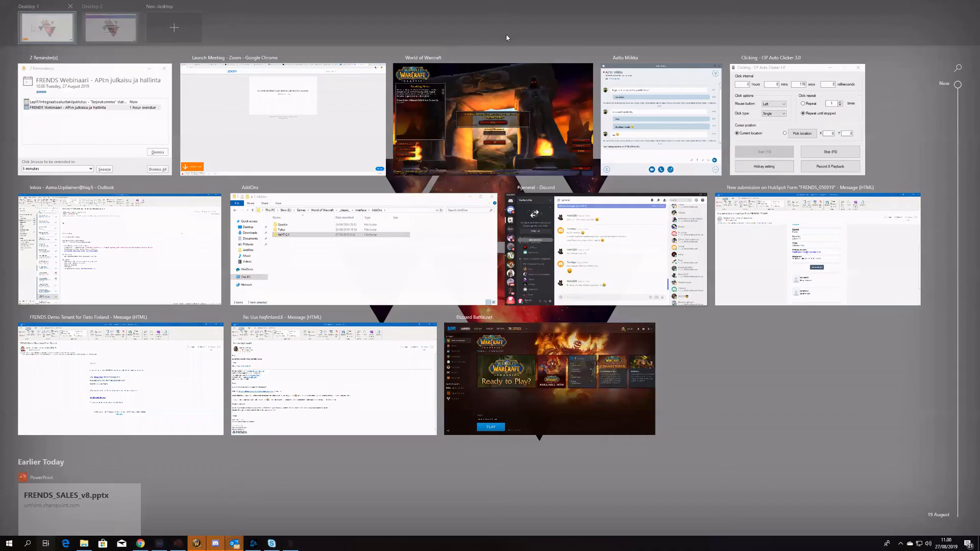
{"action": "left_click", "coordinate": [507, 38]}
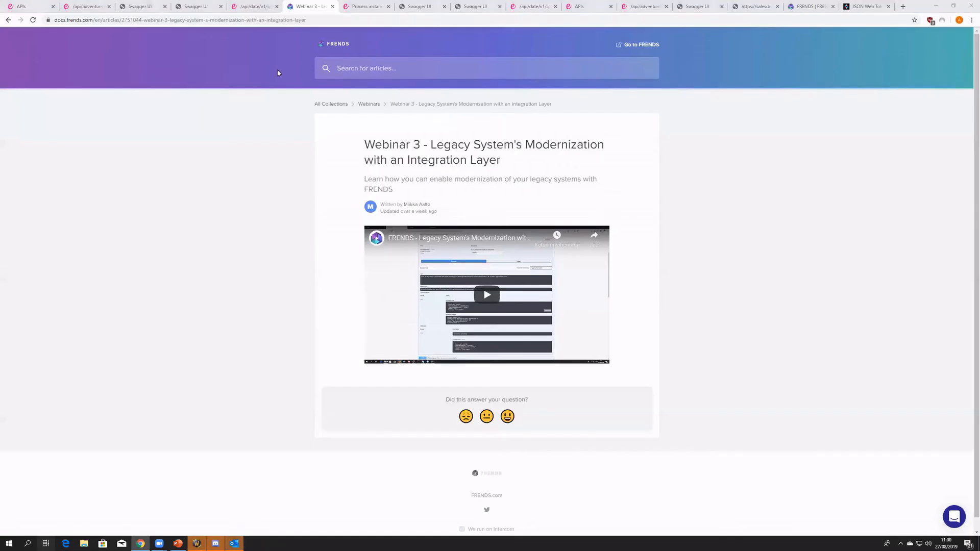
{"action": "key", "text": "super+Tab"}
{"action": "left_click", "coordinate": [43, 21]}
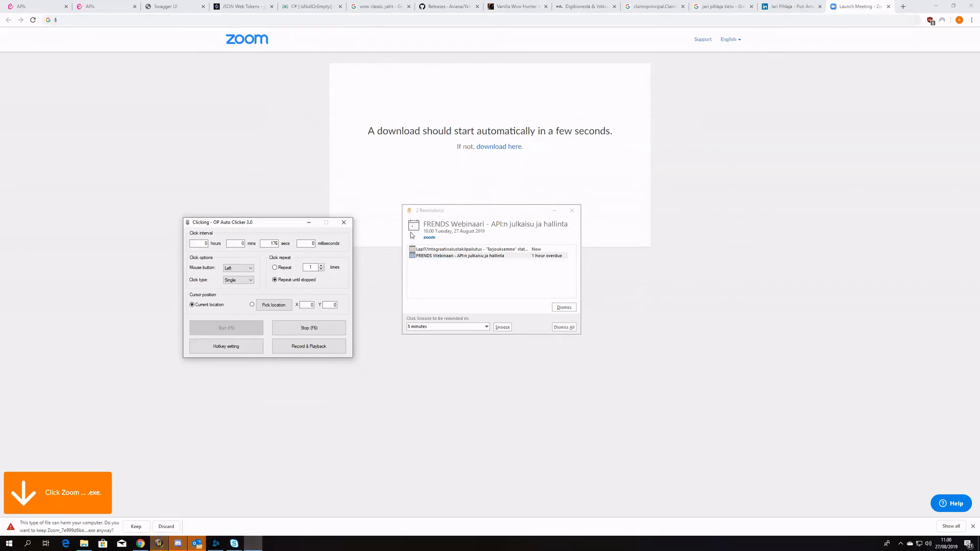
{"action": "left_click", "coordinate": [633, 210]}
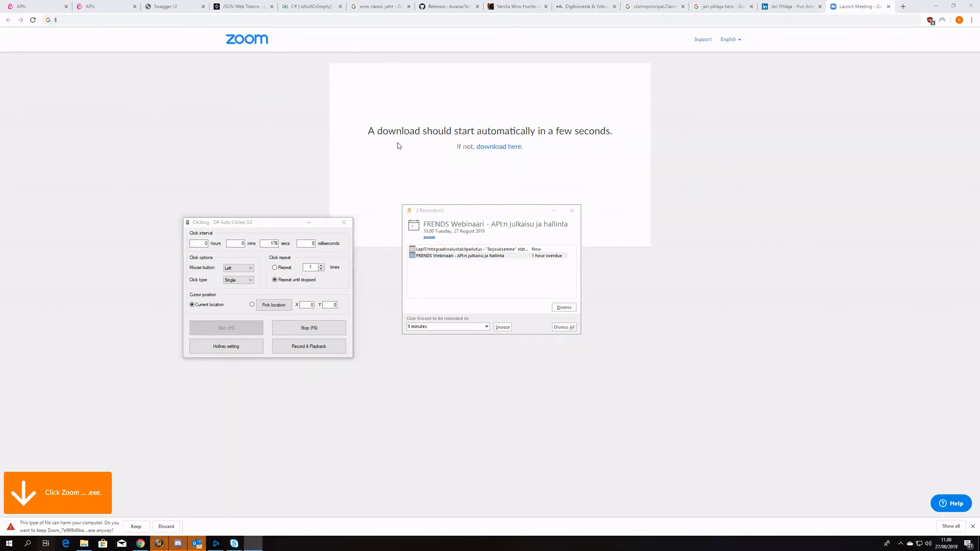
{"action": "key", "text": "super+Tab"}
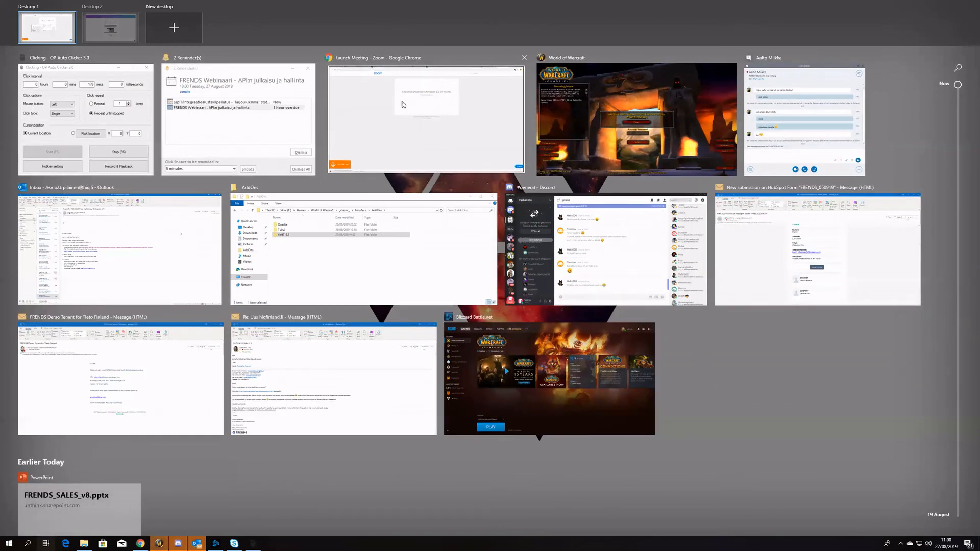
- Switch back to the second virtual desktop with the Webinar 3 article in Chrome and bring its web address into focus
{"action": "left_click", "coordinate": [323, 103]}
{"action": "key", "text": "super+Tab"}
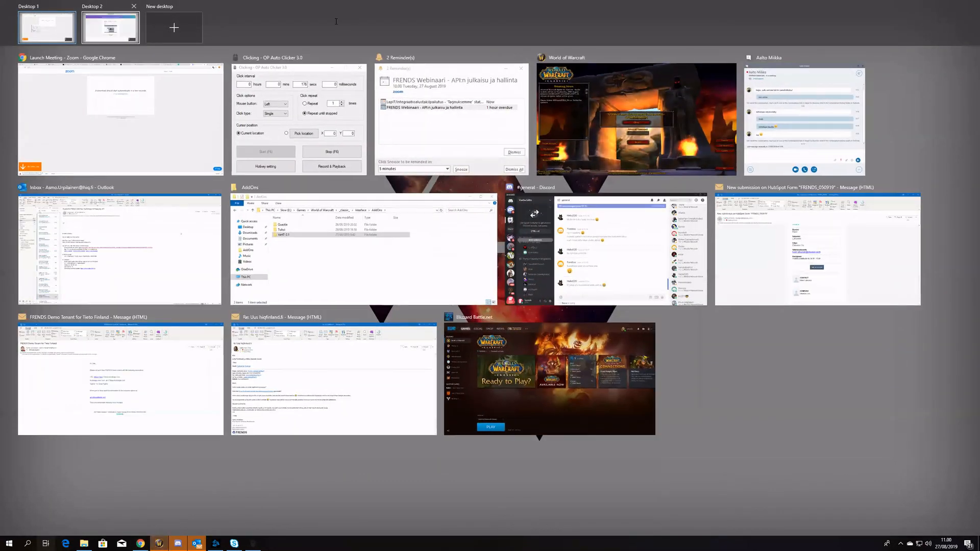
{"action": "key", "text": "ctrl+super+Right"}
{"action": "left_click", "coordinate": [334, 21]}
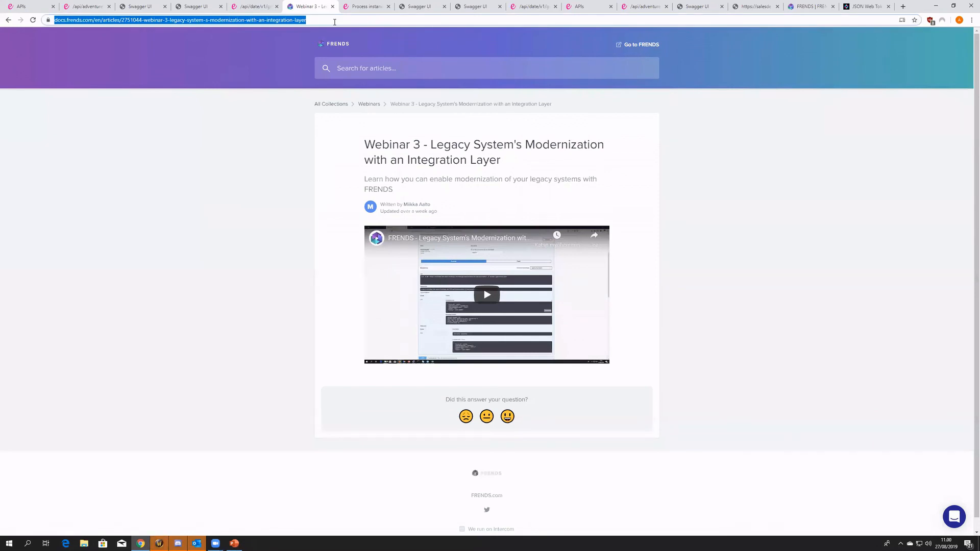
{"action": "left_click", "coordinate": [334, 22]}
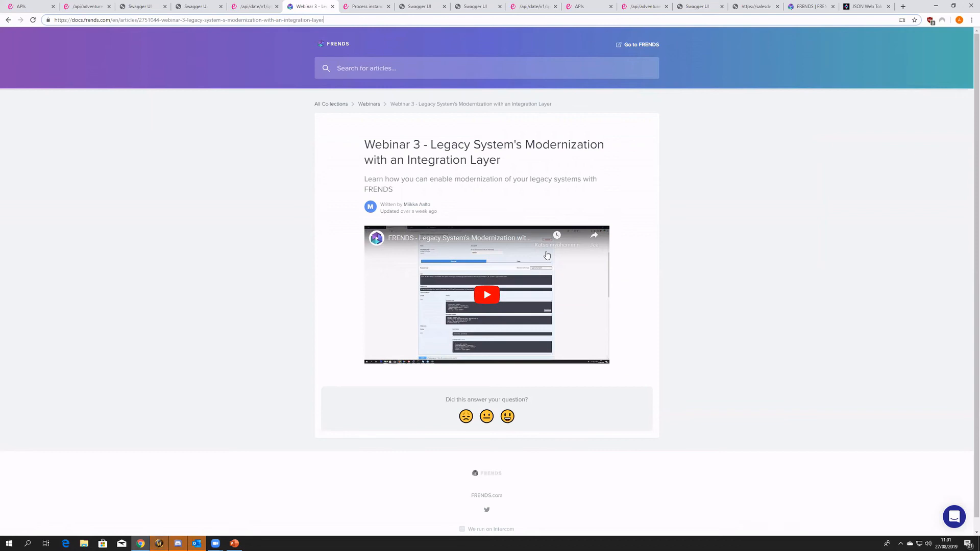
{"action": "left_click_drag", "start_coordinate": [458, 213], "coordinate": [362, 152]}
{"action": "left_click", "coordinate": [363, 153]}
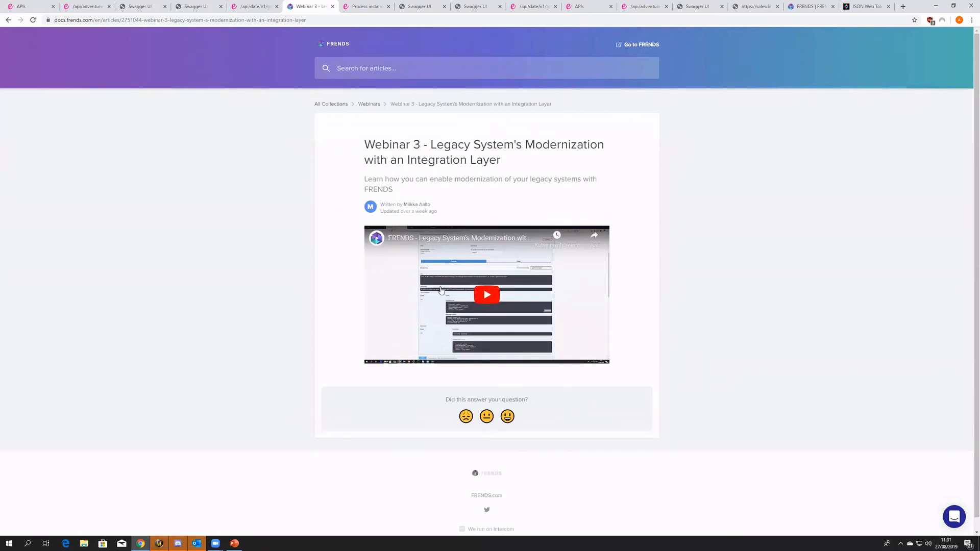
{"action": "left_click_drag", "start_coordinate": [448, 218], "coordinate": [356, 159]}
{"action": "left_click", "coordinate": [355, 159]}
{"action": "left_click_drag", "start_coordinate": [515, 161], "coordinate": [541, 213]}
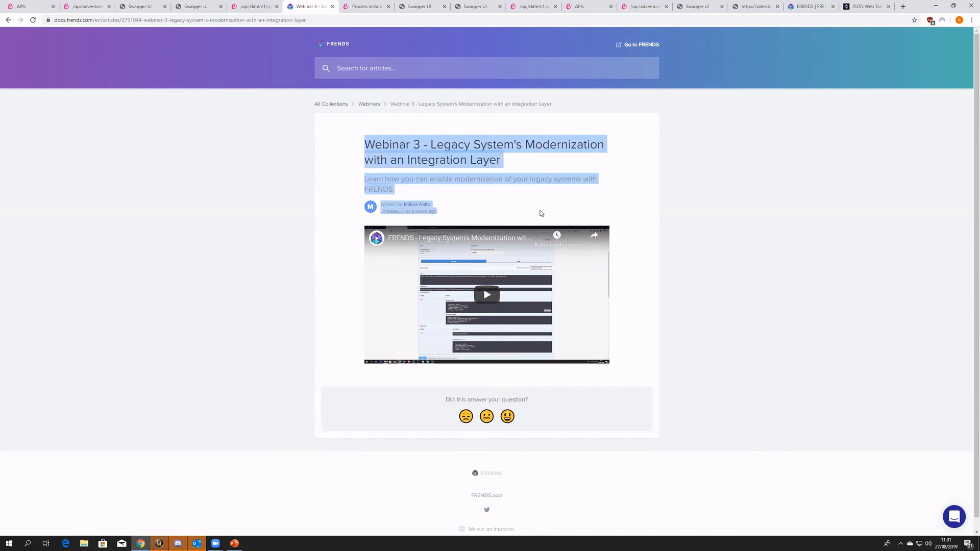
{"action": "left_click", "coordinate": [398, 189]}
{"action": "left_click_drag", "start_coordinate": [397, 190], "coordinate": [363, 143]}
{"action": "left_click", "coordinate": [363, 147]}
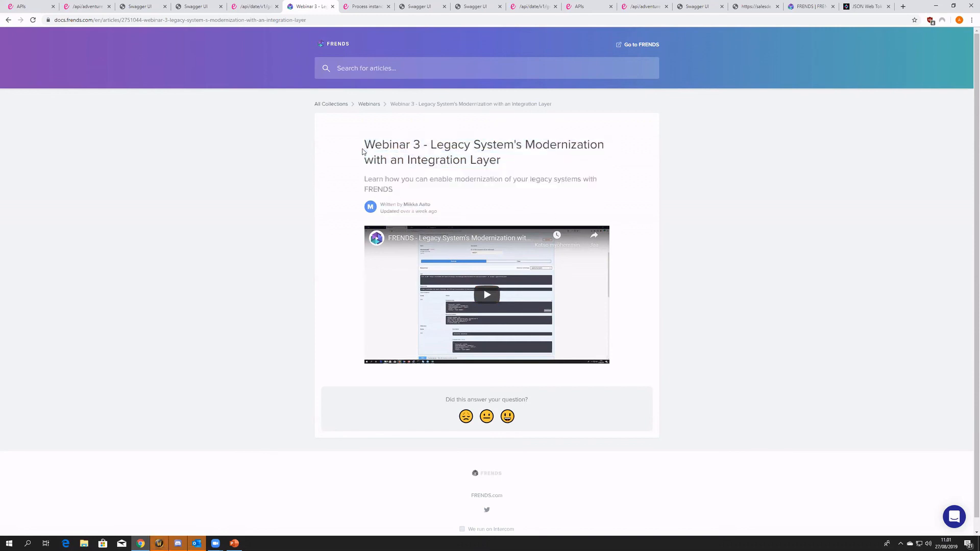